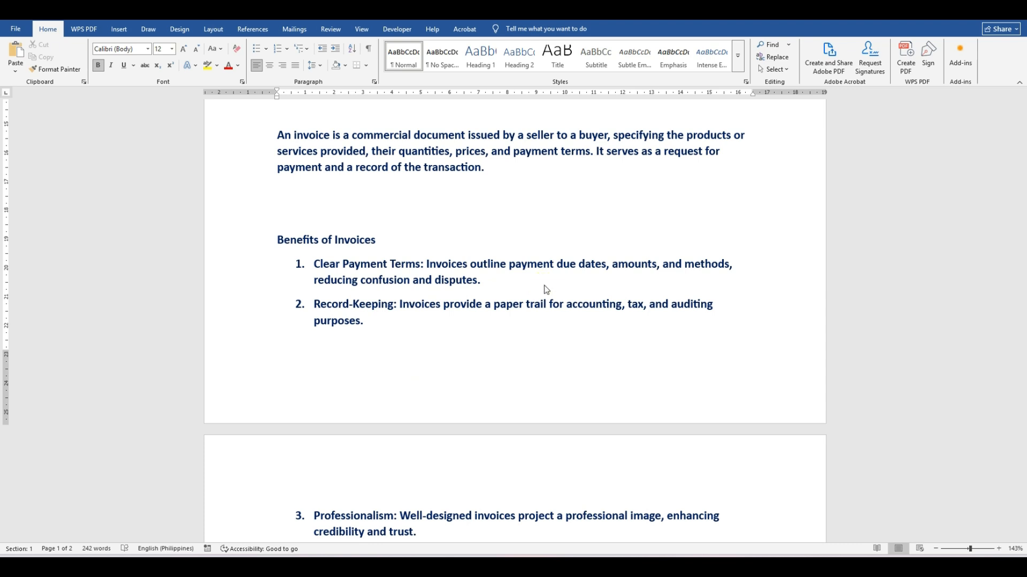
# Step: Read through the invoice notes, from the benefits of invoices to the key elements and the closing paragraph
pyautogui.scroll(-2, 545, 341)
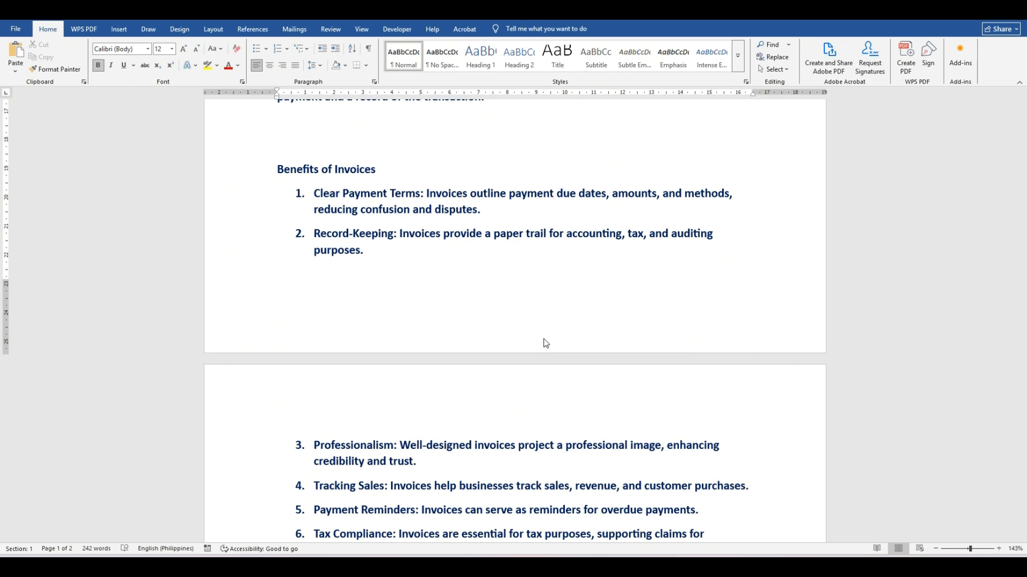
pyautogui.scroll(-4, 546, 343)
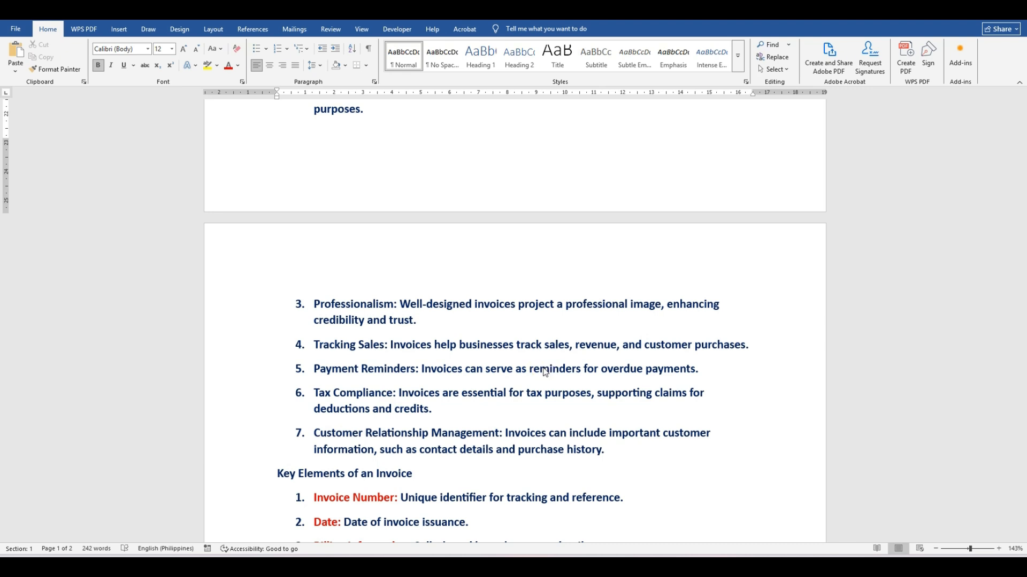
pyautogui.scroll(-1, 413, 347)
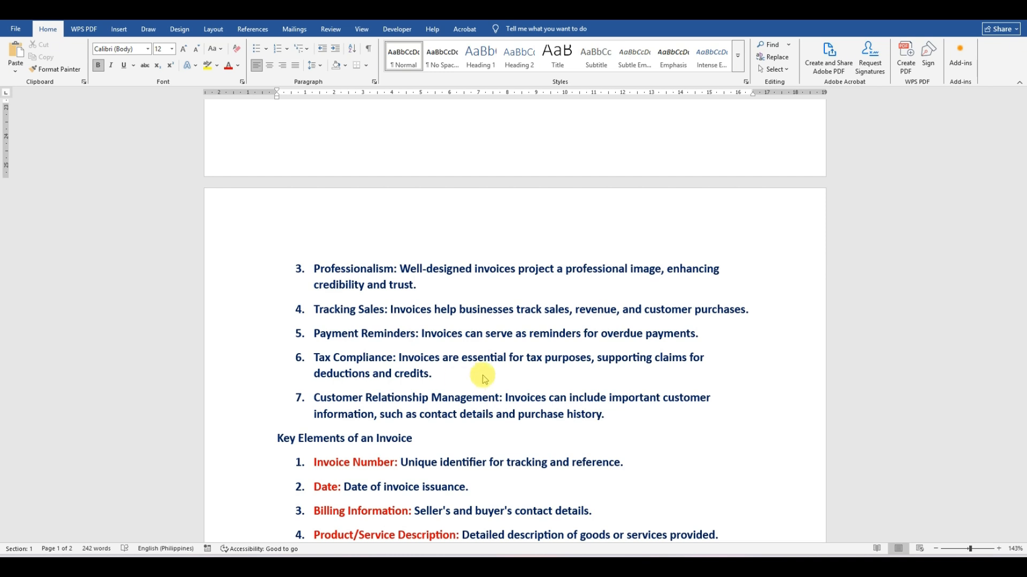
pyautogui.scroll(-2, 485, 380)
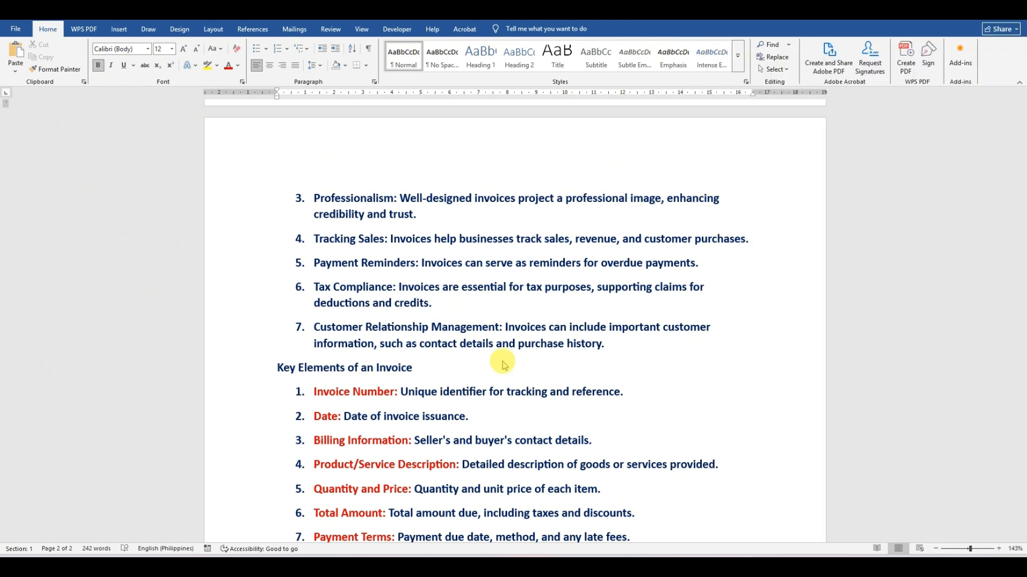
pyautogui.scroll(-3, 503, 353)
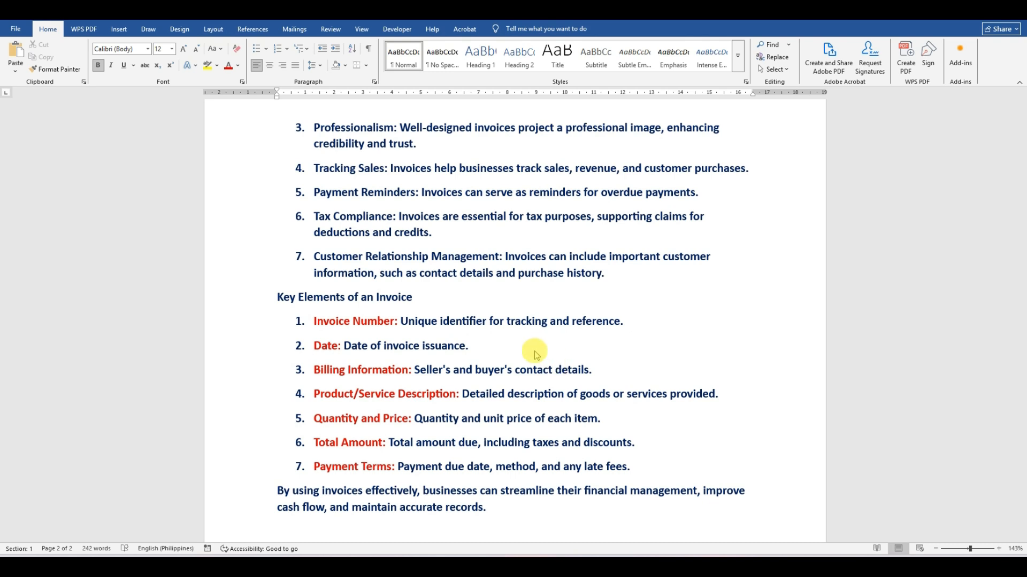
pyautogui.scroll(-1, 536, 355)
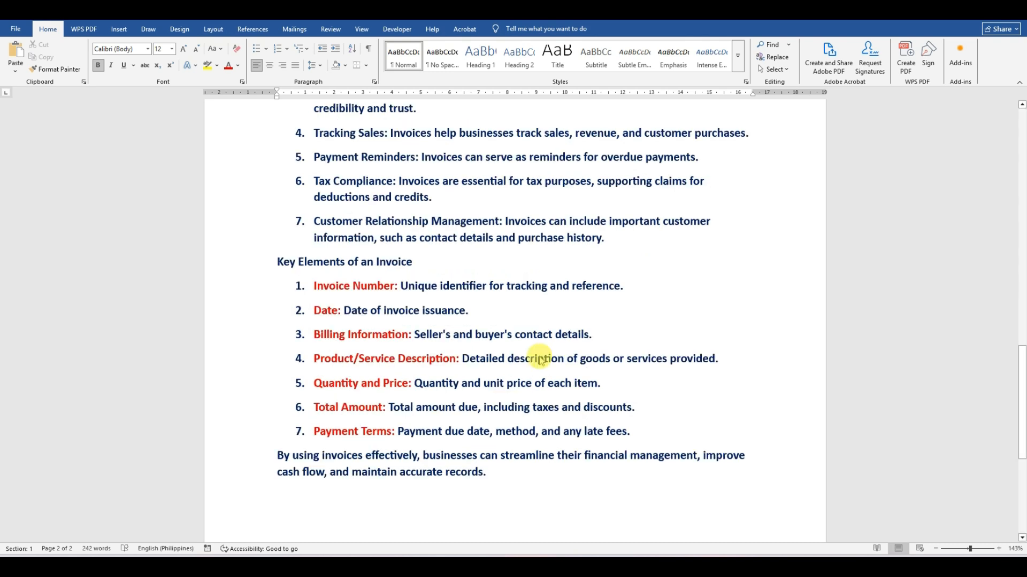
pyautogui.click(632, 403)
pyautogui.click(676, 397)
pyautogui.click(679, 401)
pyautogui.scroll(-1, 679, 402)
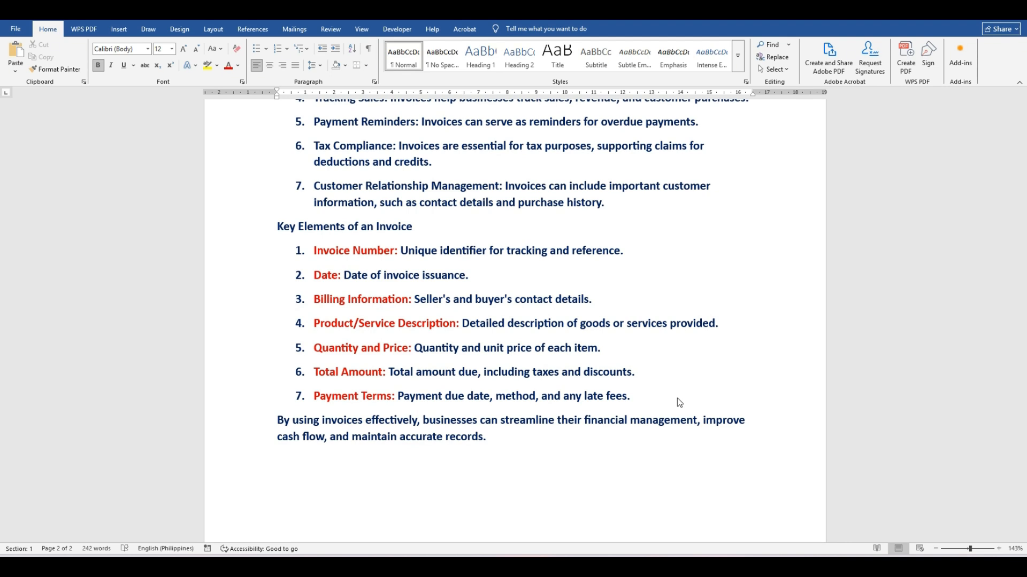
pyautogui.scroll(3, 679, 403)
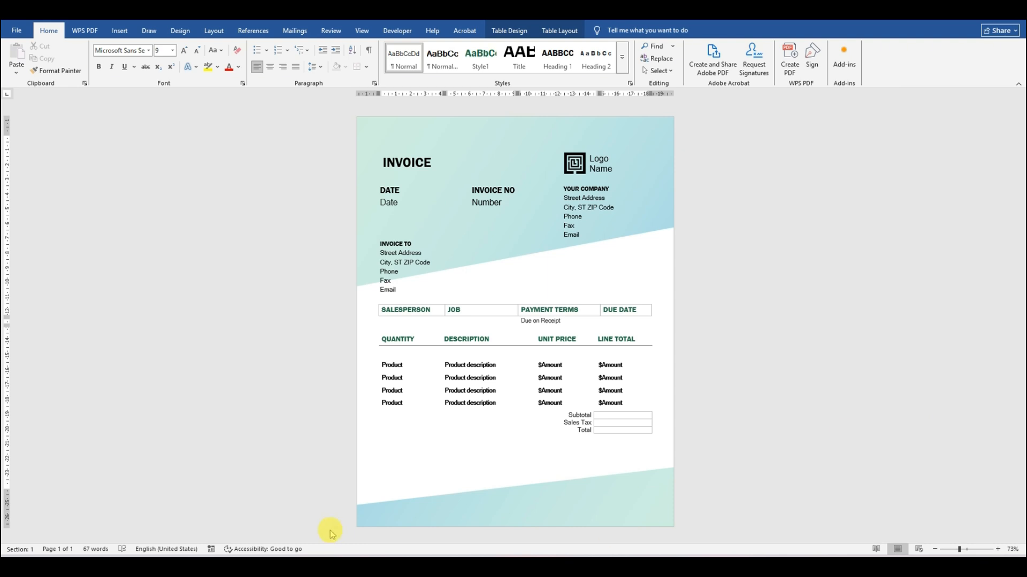
# Step: Switch between the sample invoice in Document3 and the blank page in Document4 to compare the layout with the empty document
pyautogui.moveTo(332, 534)
pyautogui.click(453, 527)
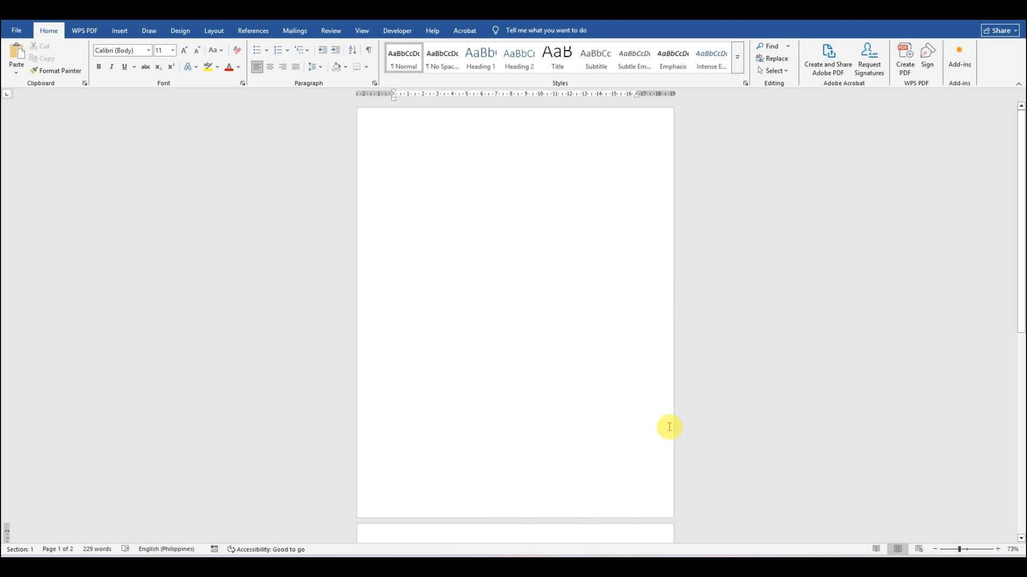
pyautogui.scroll(1, 685, 420)
pyautogui.scroll(-1, 695, 416)
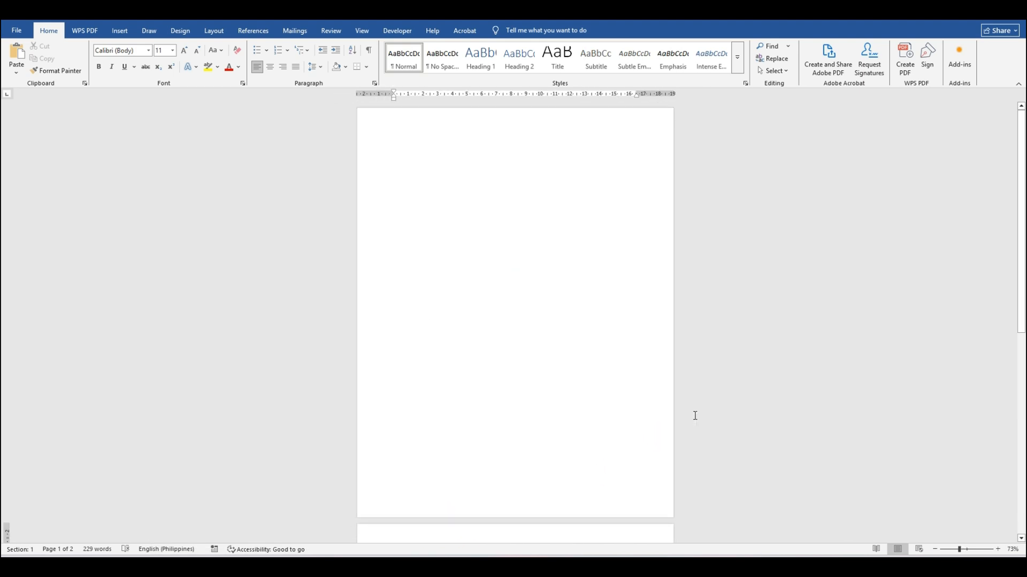
pyautogui.moveTo(327, 564)
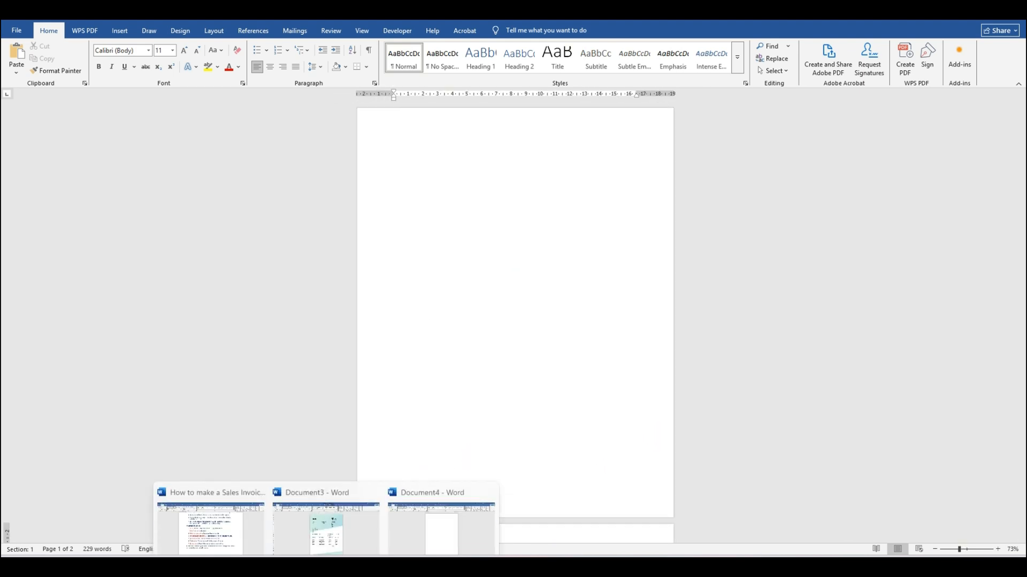
pyautogui.click(344, 537)
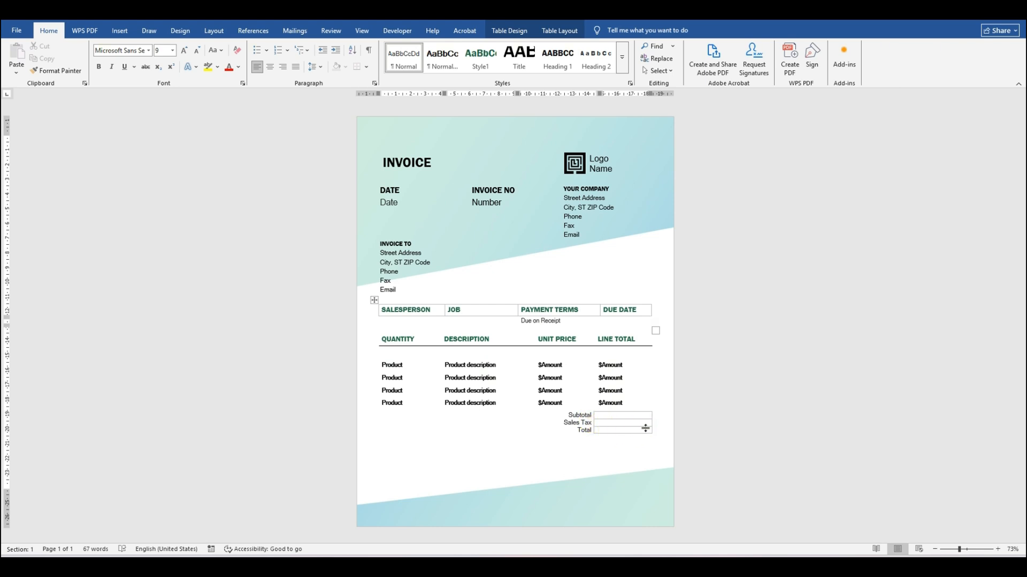
pyautogui.moveTo(345, 553)
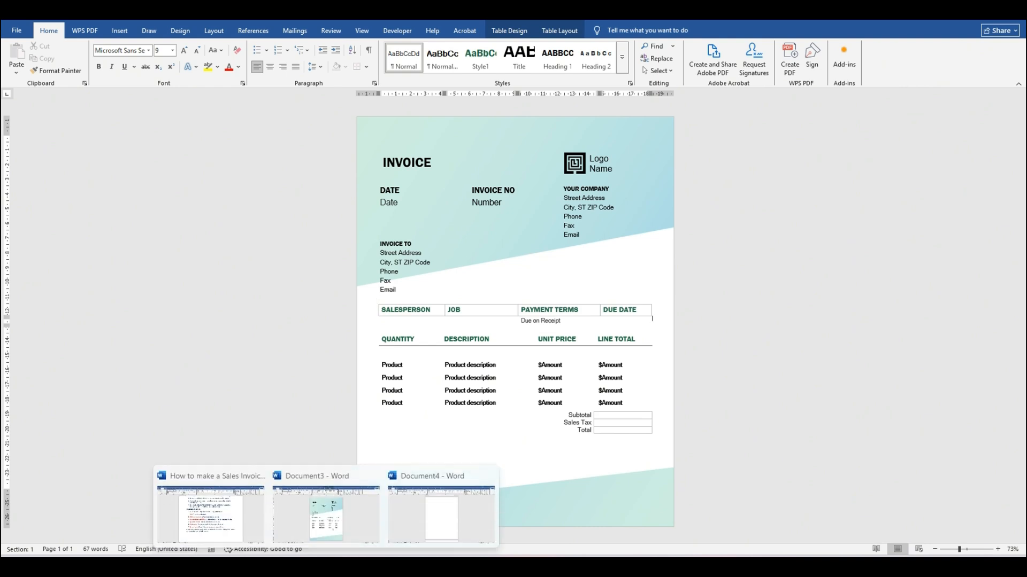
pyautogui.click(456, 524)
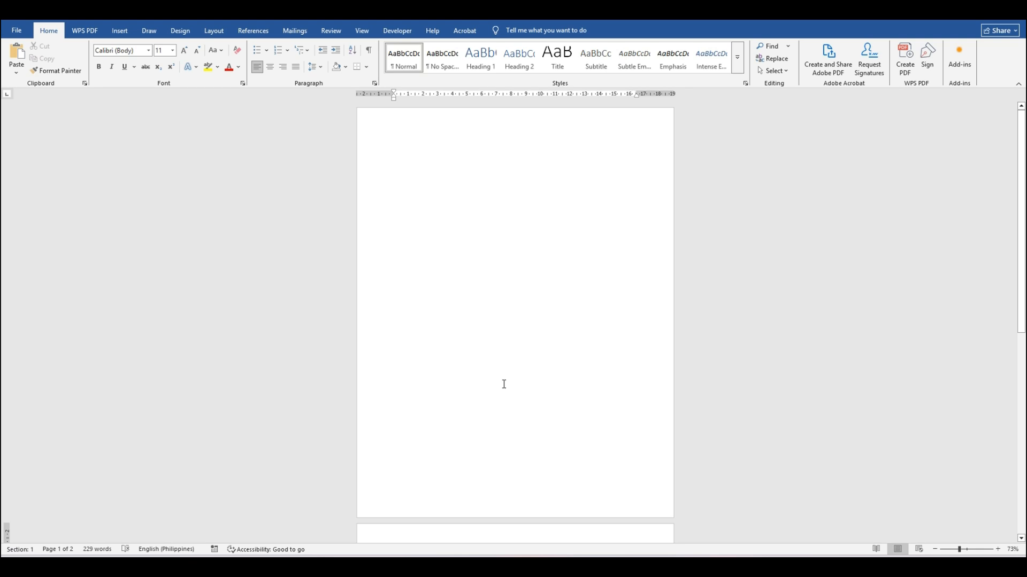
pyautogui.moveTo(345, 553)
pyautogui.click(214, 508)
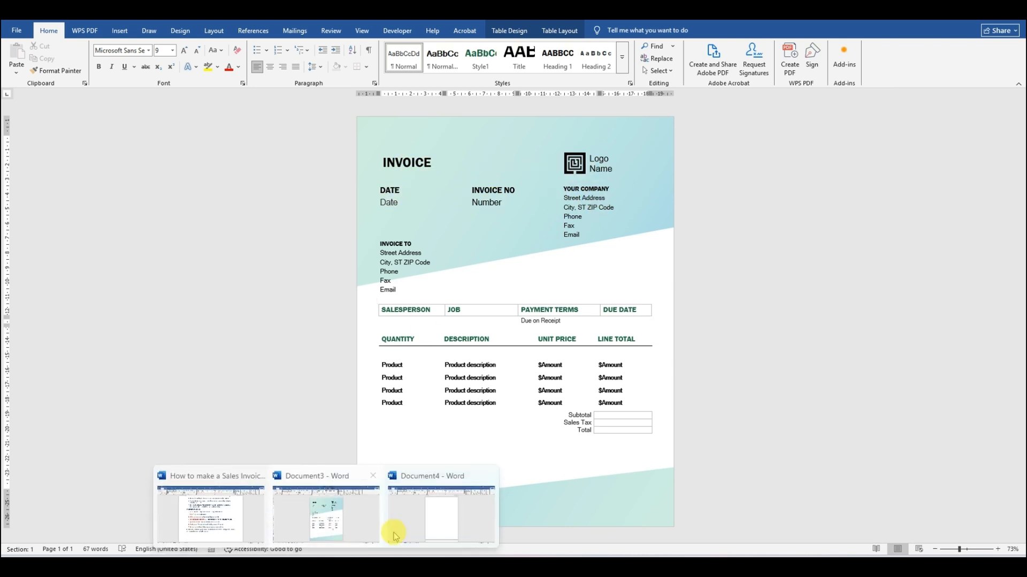
# Step: Switch to Document4 and insert a table with three columns and one row at the start of the blank page
pyautogui.click(436, 526)
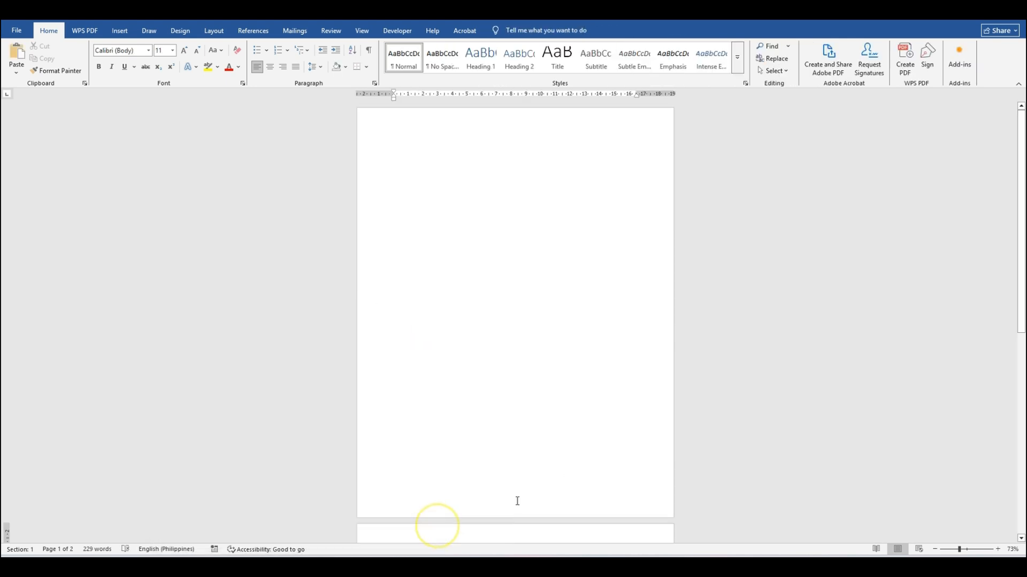
pyautogui.click(119, 30)
pyautogui.click(97, 76)
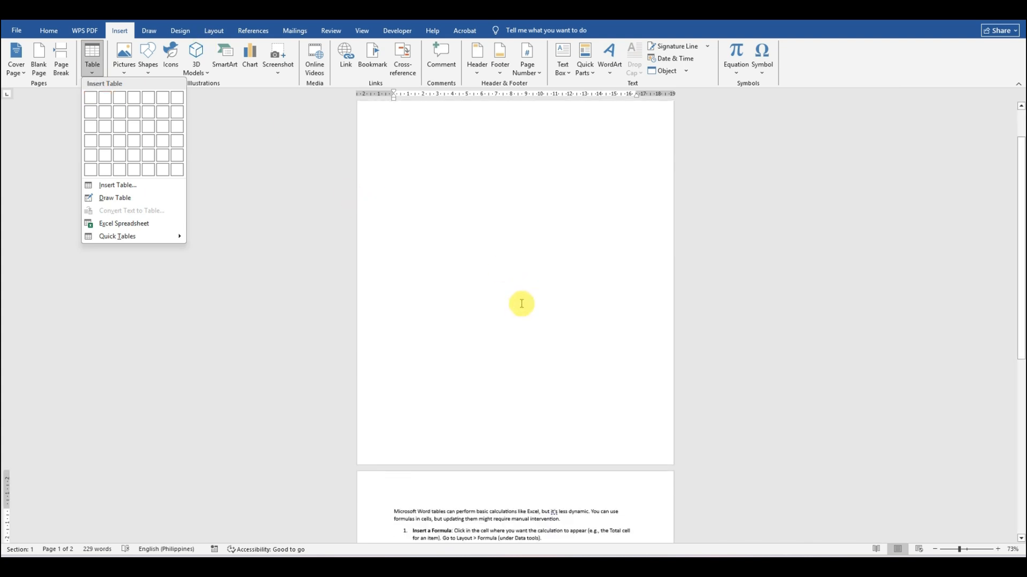
pyautogui.click(424, 147)
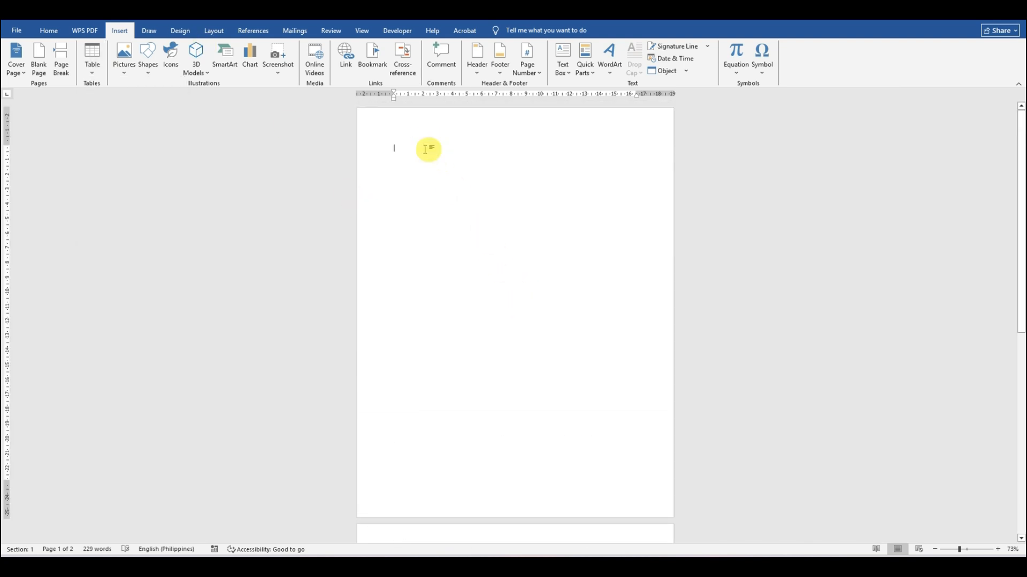
pyautogui.click(93, 62)
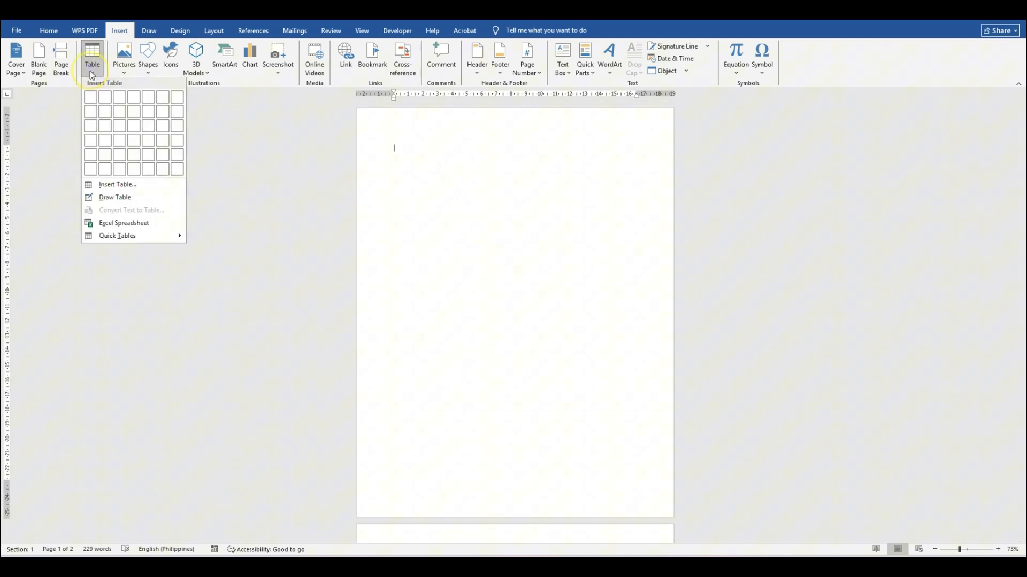
pyautogui.click(126, 103)
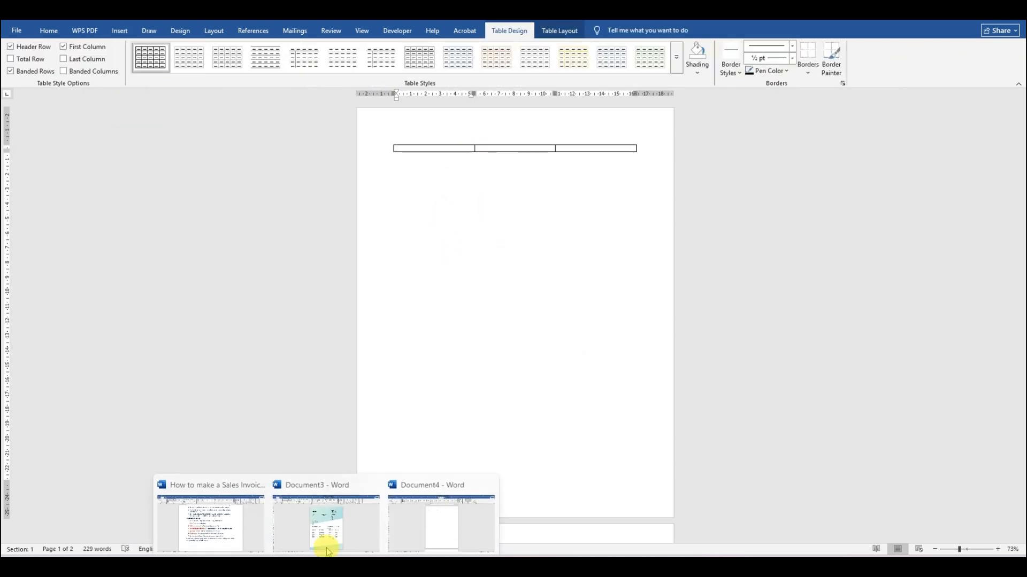
# Step: Check the heading in the sample invoice and enter INVOICE in the first cell of the new table
pyautogui.click(327, 551)
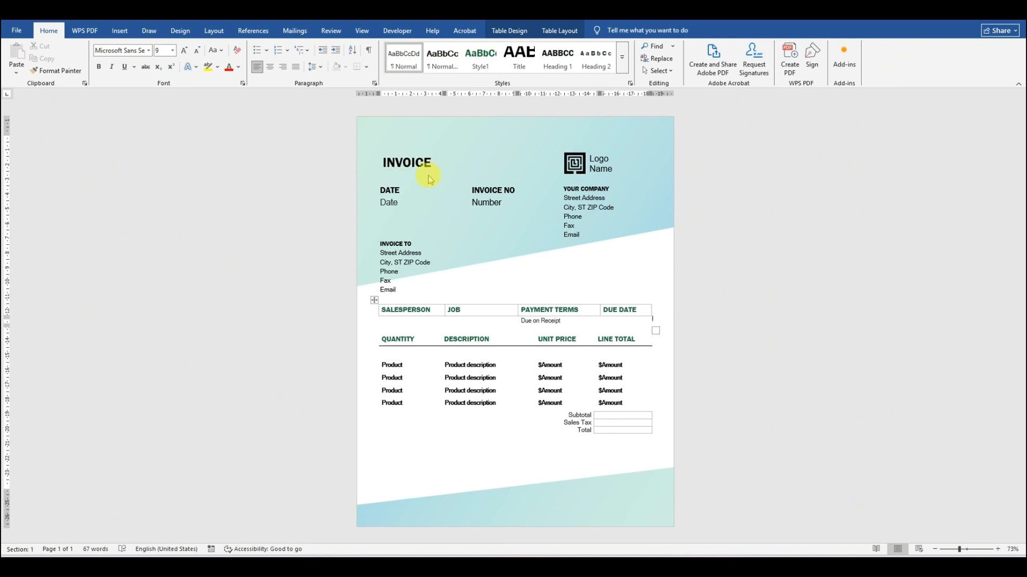
pyautogui.hotkey('alt', 'Tab')
pyautogui.write('INVO')
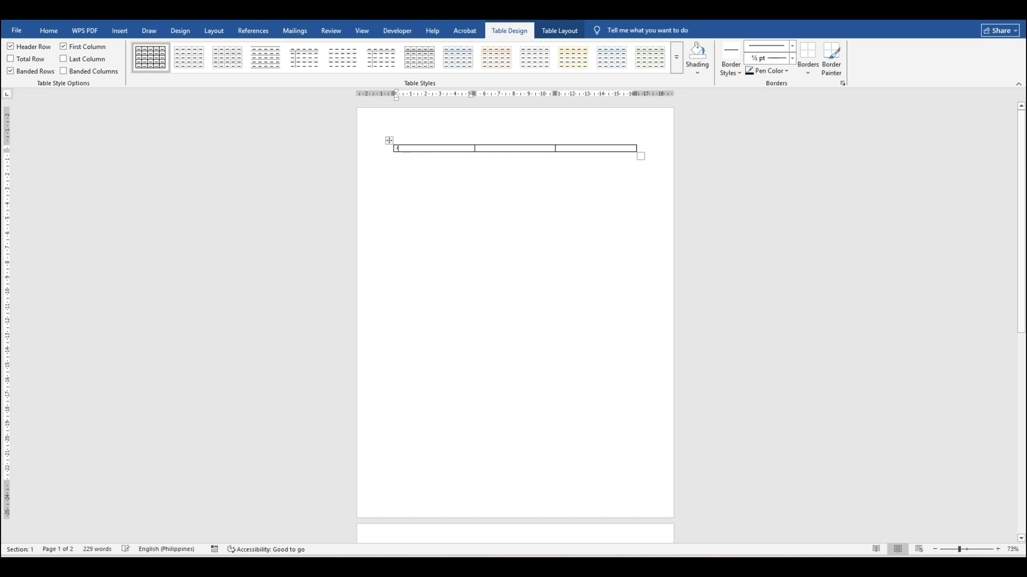
pyautogui.write('ICE')
pyautogui.click(420, 166)
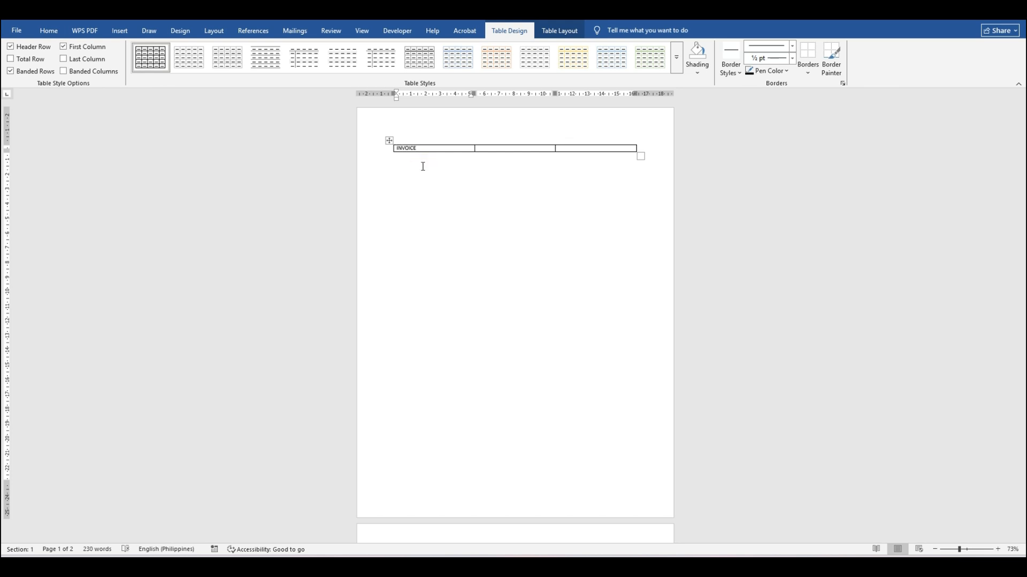
# Step: Check the logo placement in the sample invoice and place the cursor in the third cell of the Document4 table
pyautogui.hotkey('alt', 'Tab')
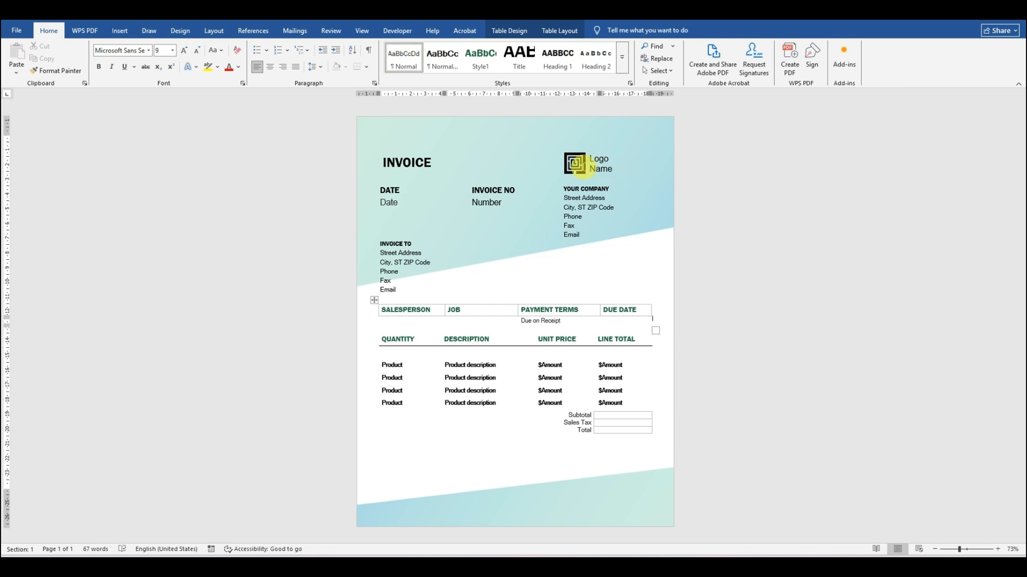
pyautogui.hotkey('alt', 'Tab')
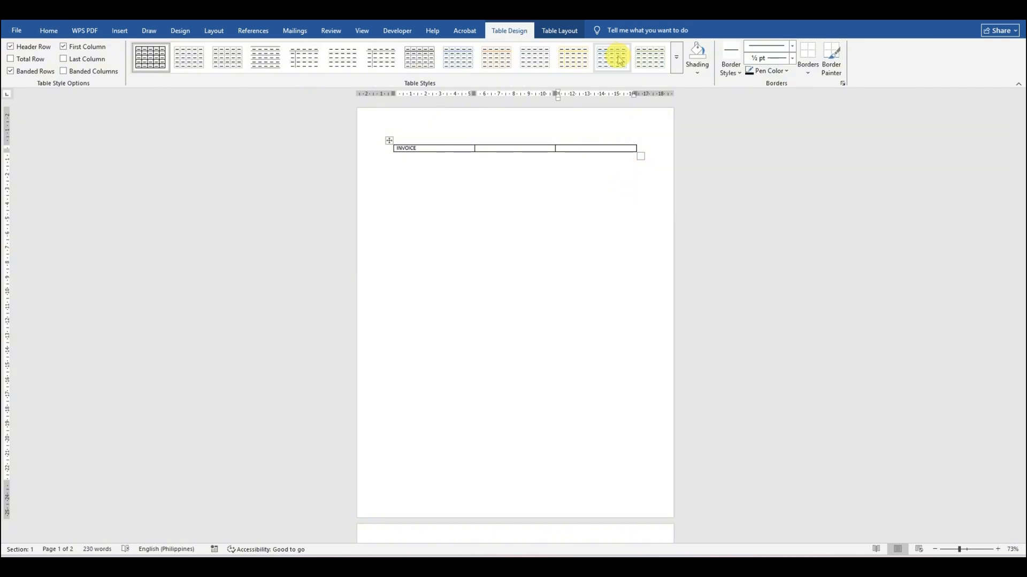
pyautogui.click(592, 148)
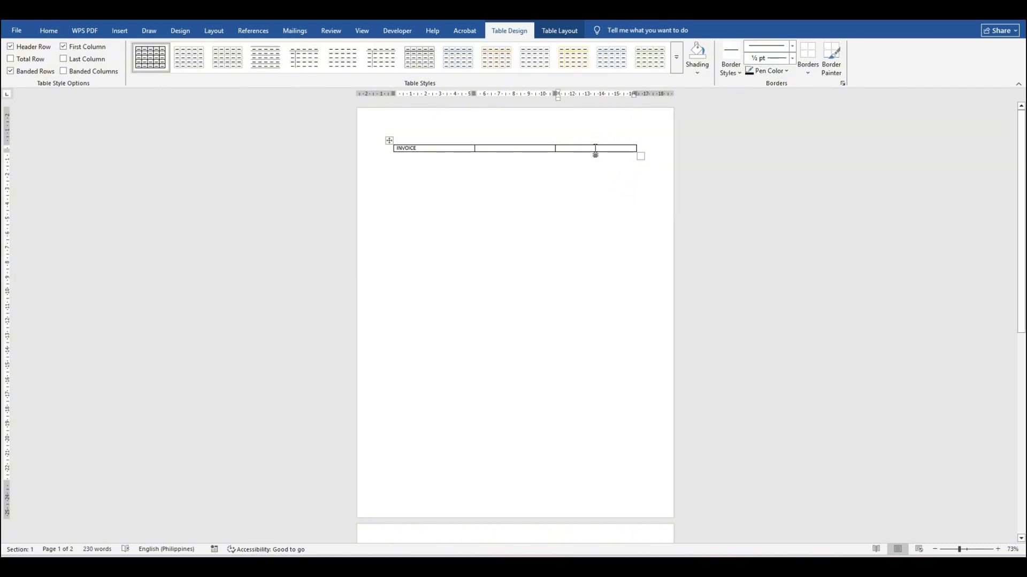
pyautogui.click(119, 30)
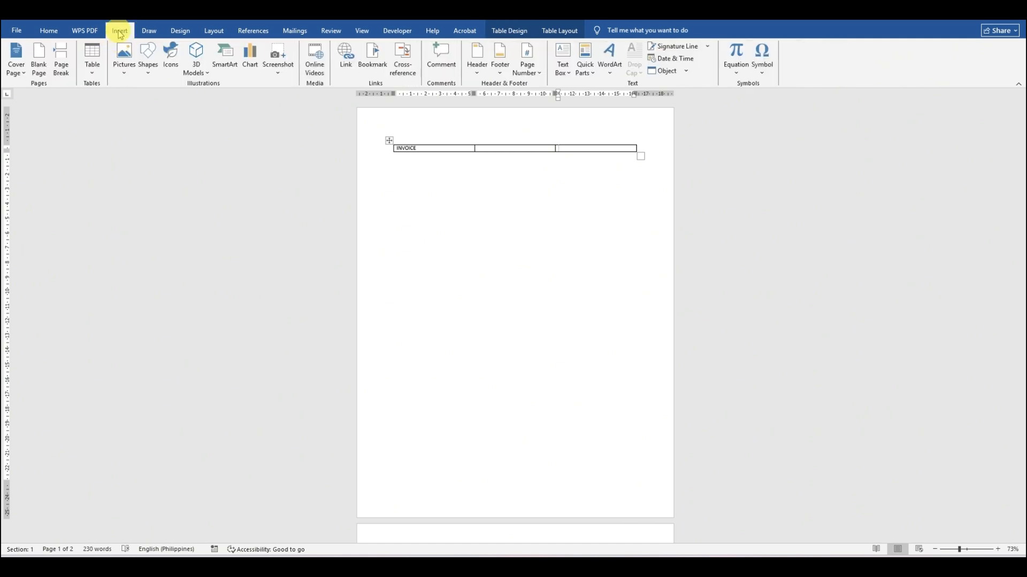
pyautogui.click(127, 69)
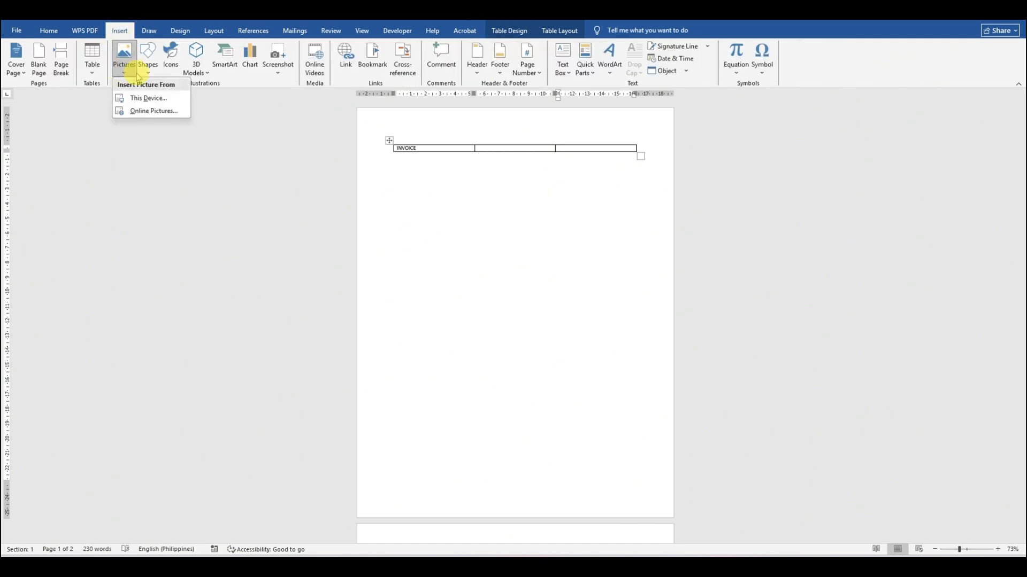
pyautogui.click(151, 101)
pyautogui.click(538, 219)
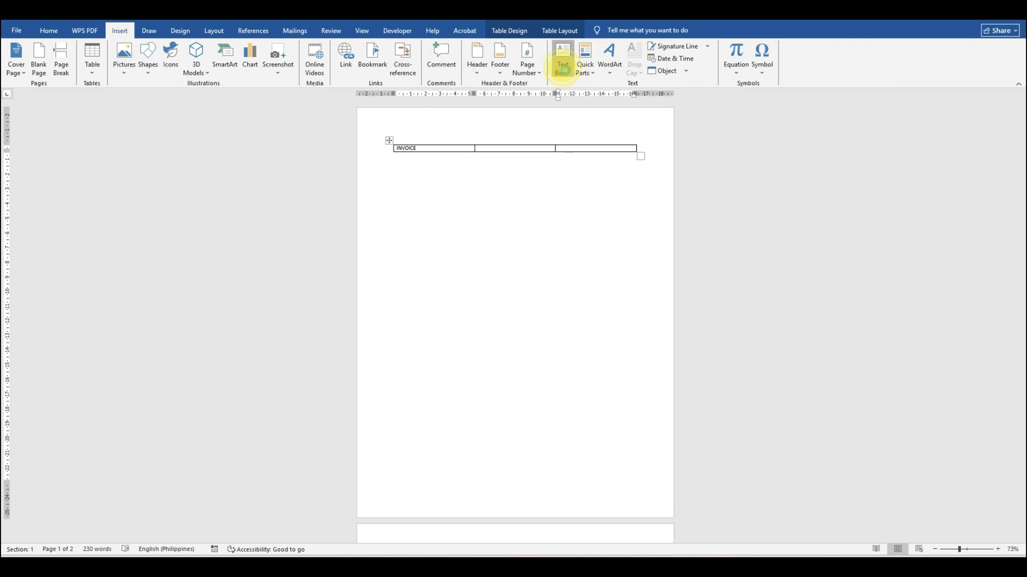
# Step: Insert a preset text box in the third cell of the table and select it
pyautogui.click(563, 58)
pyautogui.click(585, 128)
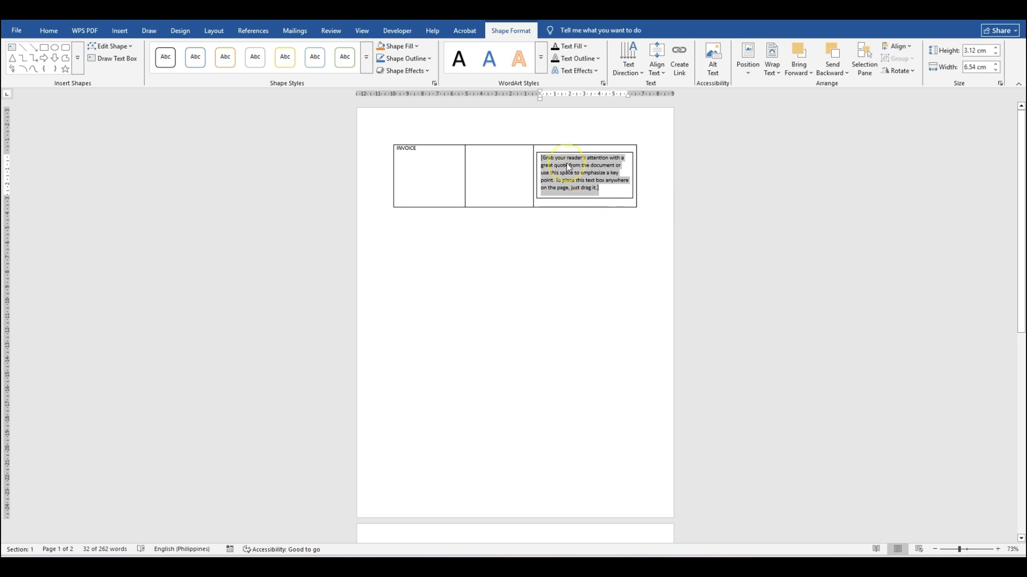
pyautogui.click(545, 155)
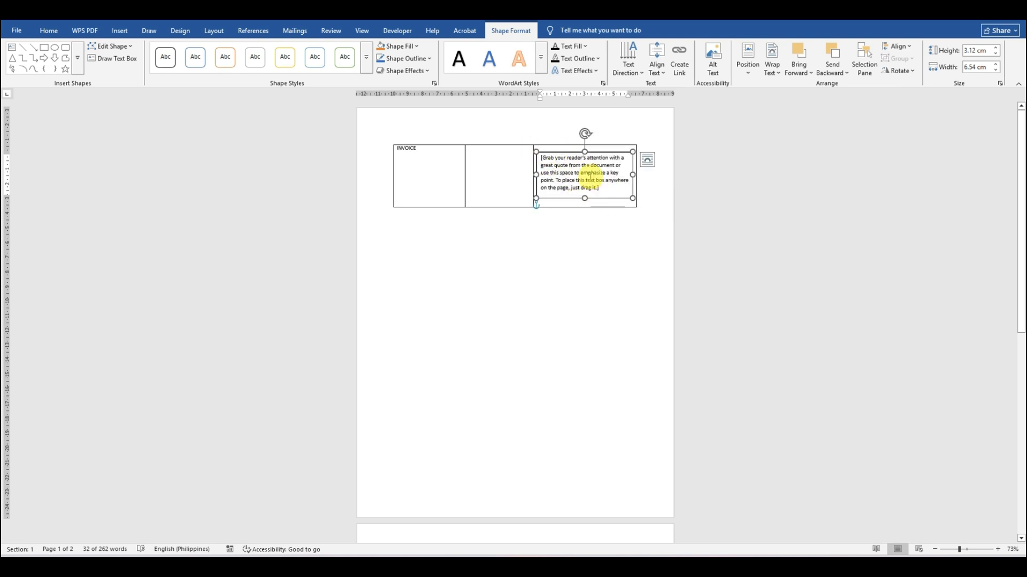
# Step: Adjust the text box's height within the third cell and clear its placeholder text
pyautogui.moveTo(584, 150); pyautogui.dragTo(585, 131)
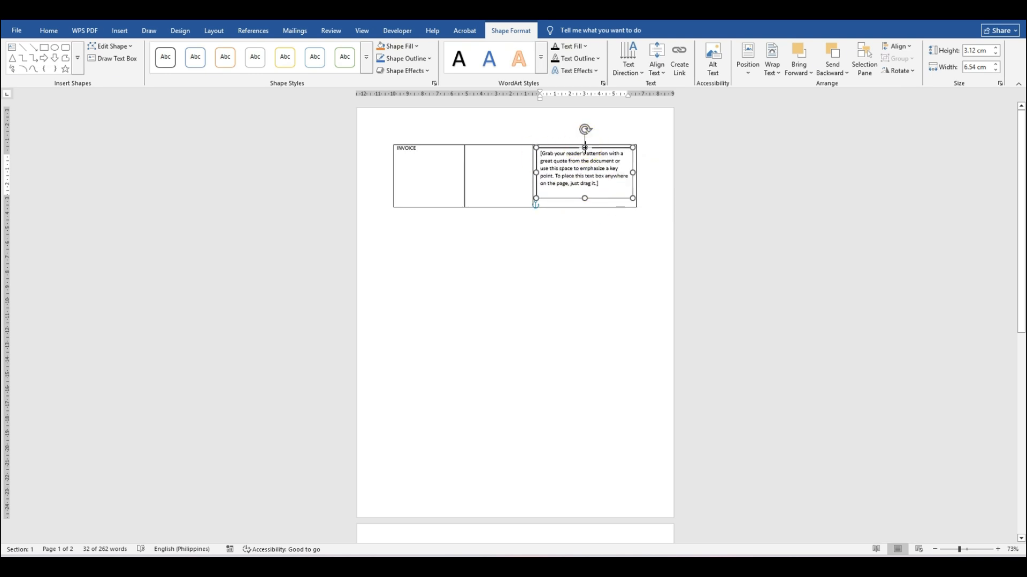
pyautogui.moveTo(584, 199); pyautogui.dragTo(587, 190)
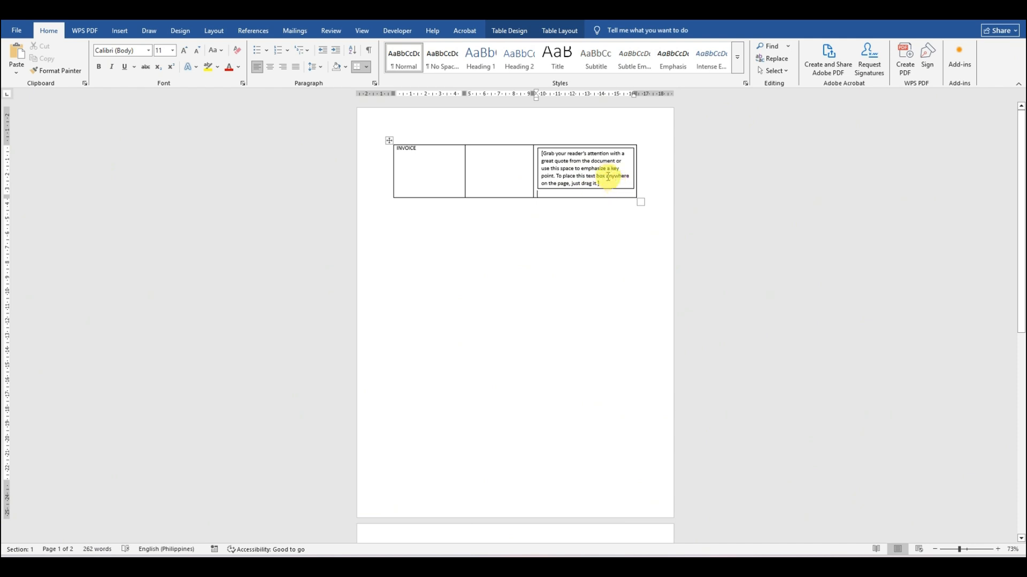
pyautogui.tripleClick(589, 185)
pyautogui.moveTo(587, 189); pyautogui.dragTo(589, 192)
pyautogui.click(591, 198)
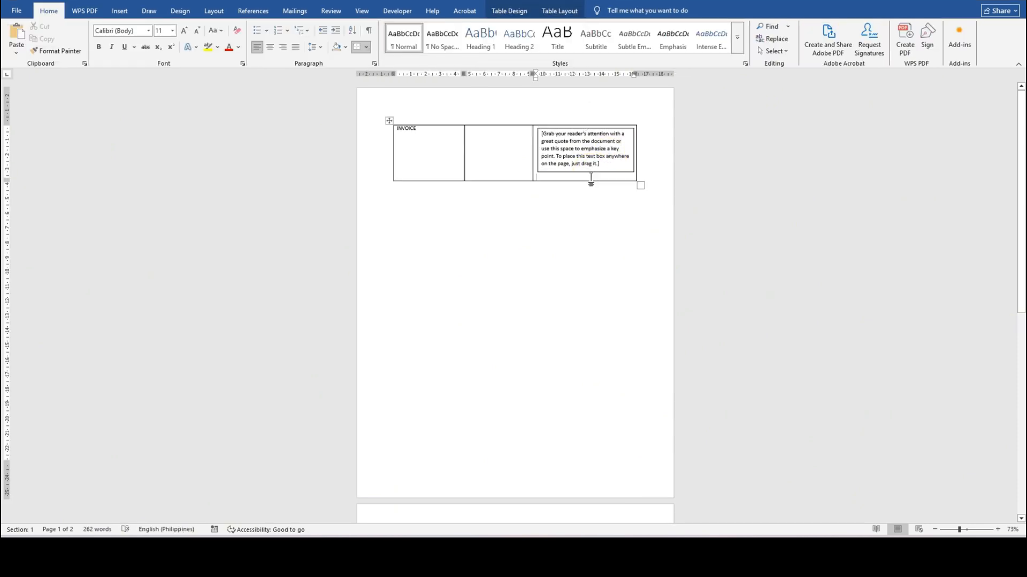
pyautogui.click(588, 138)
pyautogui.press('Delete')
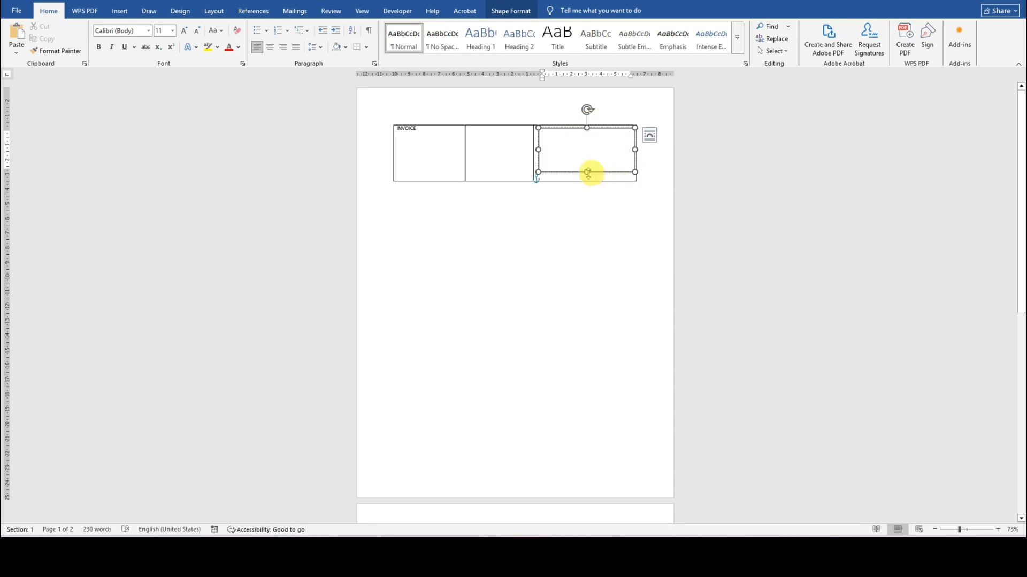
# Step: Shorten the text box in the third cell and insert the winners' podium icon from the Celebration category into it
pyautogui.moveTo(588, 172); pyautogui.dragTo(586, 164)
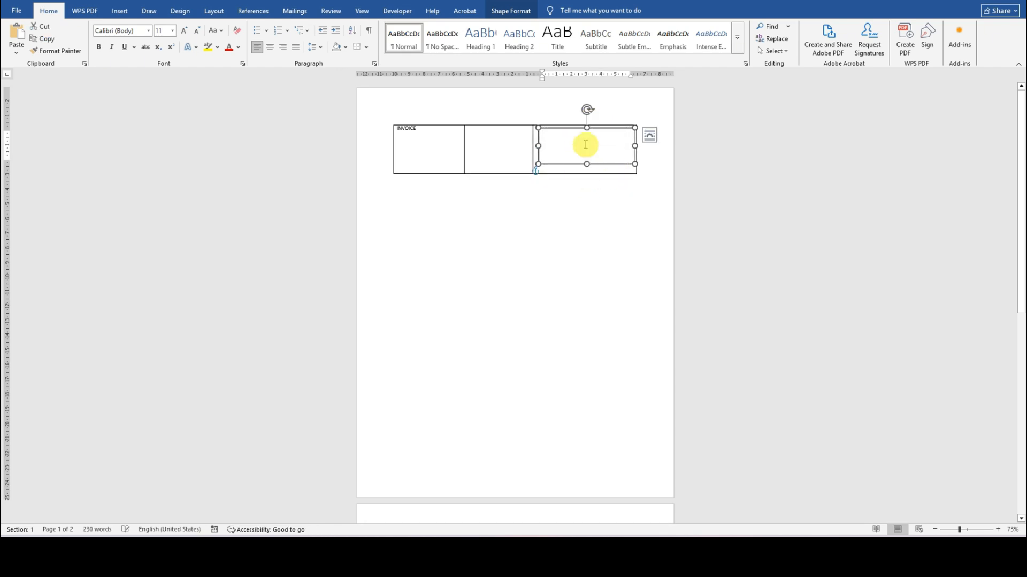
pyautogui.click(586, 138)
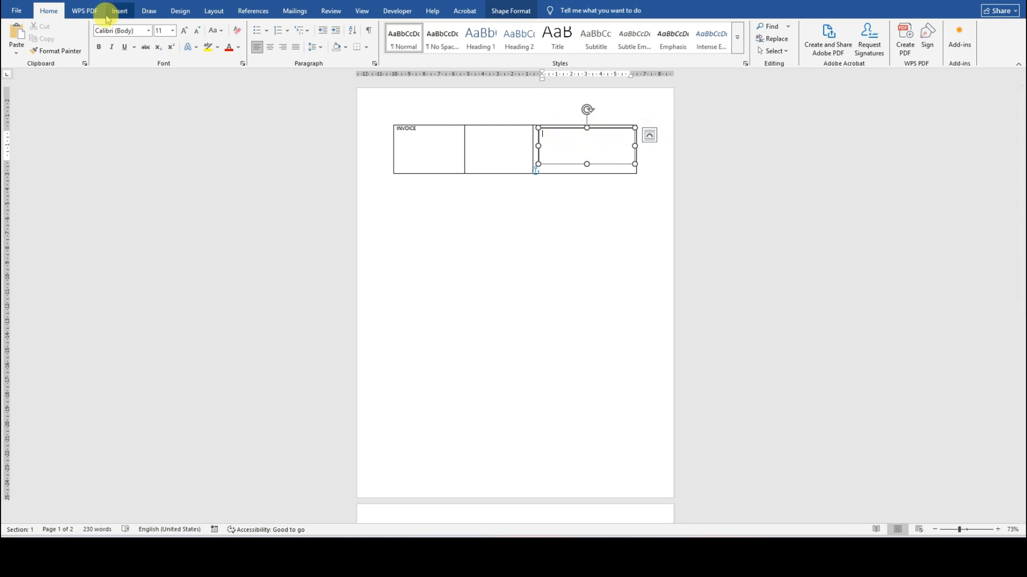
pyautogui.click(122, 15)
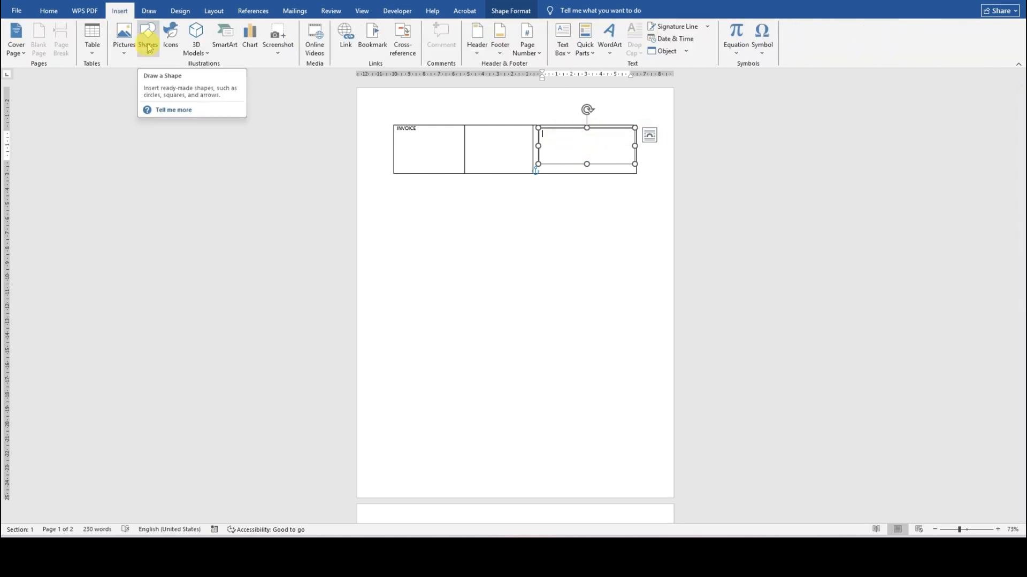
pyautogui.click(171, 40)
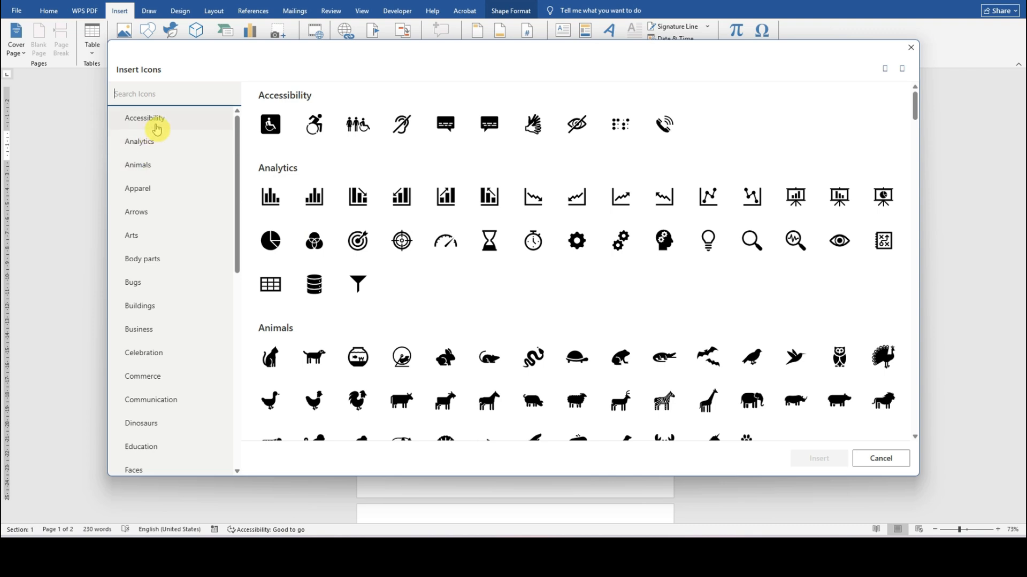
pyautogui.click(148, 327)
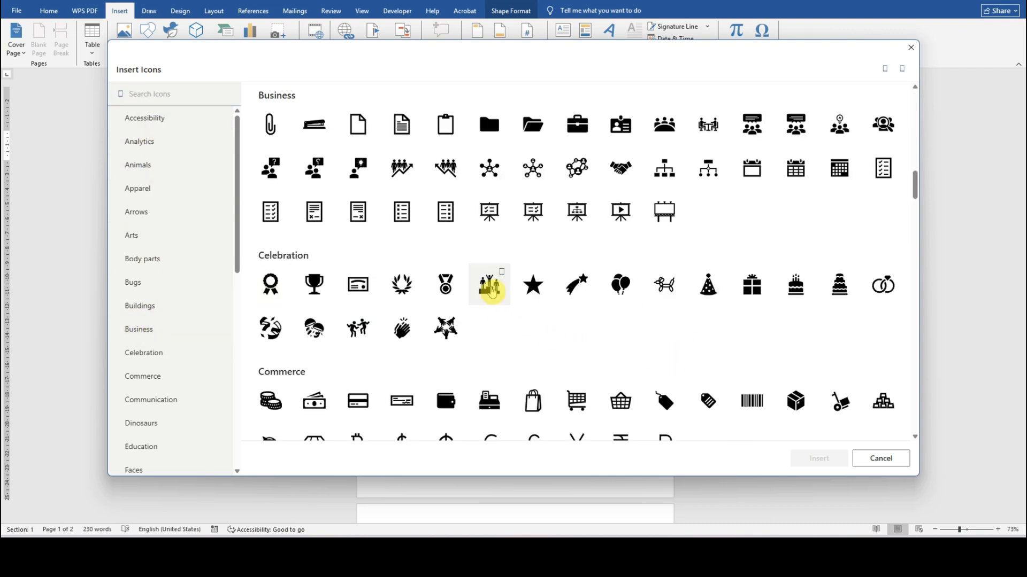
pyautogui.click(489, 286)
pyautogui.click(810, 458)
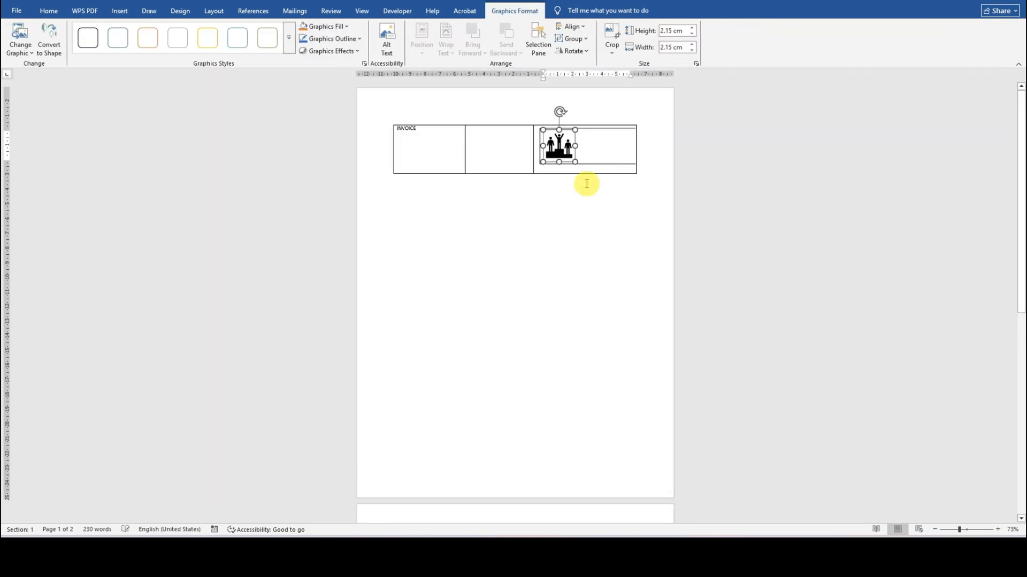
# Step: Enlarge the podium icon to about 2.7 cm square and extend the text box's height to about 2.83 cm to fit it
pyautogui.moveTo(575, 145); pyautogui.dragTo(564, 170)
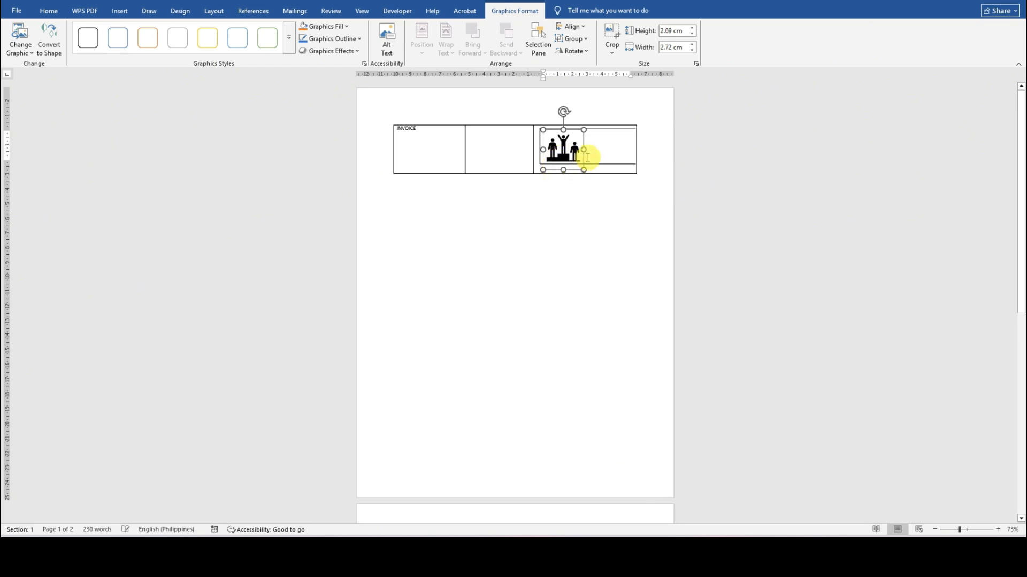
pyautogui.click(606, 144)
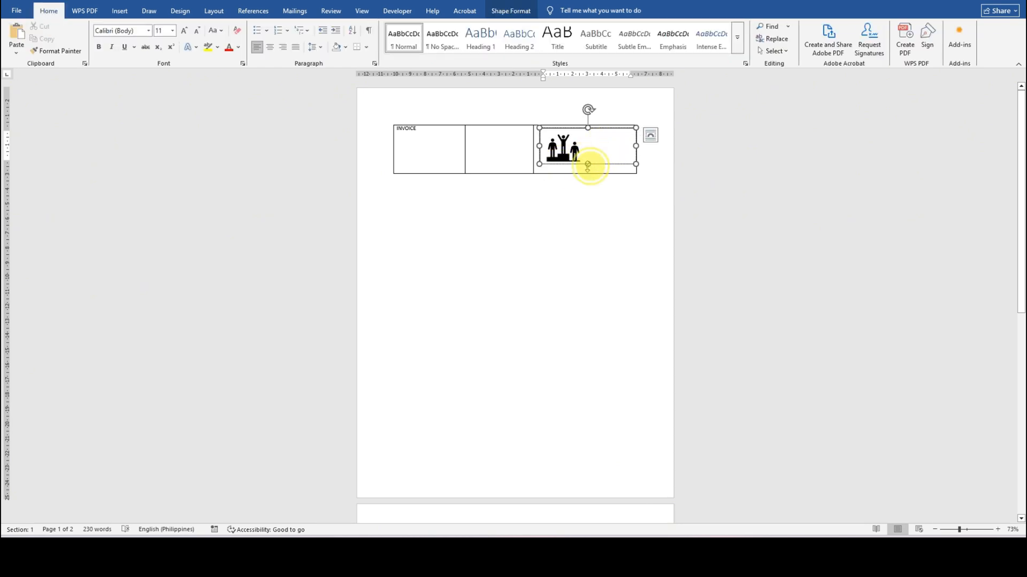
pyautogui.moveTo(587, 166); pyautogui.dragTo(588, 172)
# Step: Apply the light blue fill with dark outline preset graphics style to the podium icon
pyautogui.click(562, 149)
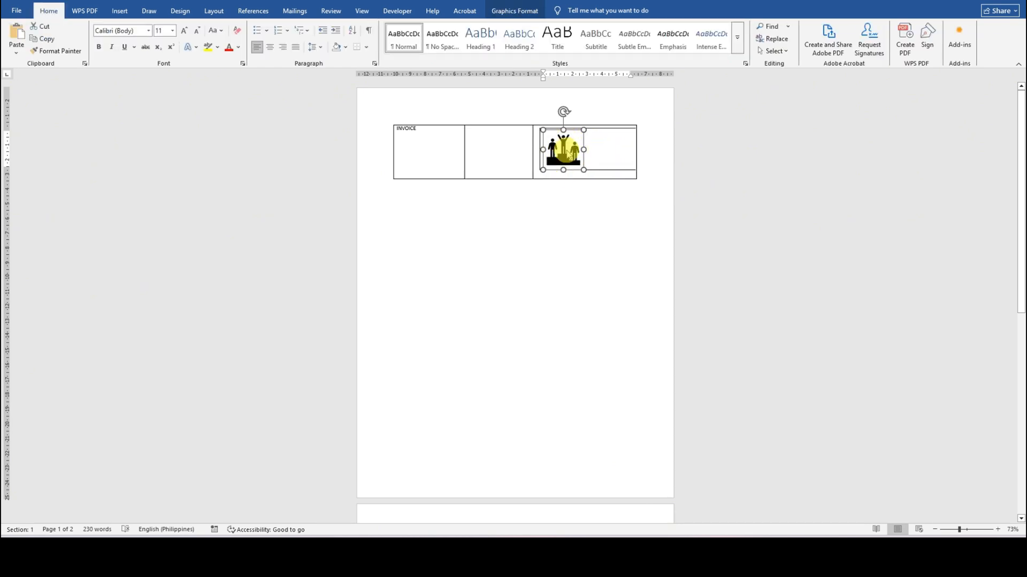
pyautogui.click(521, 10)
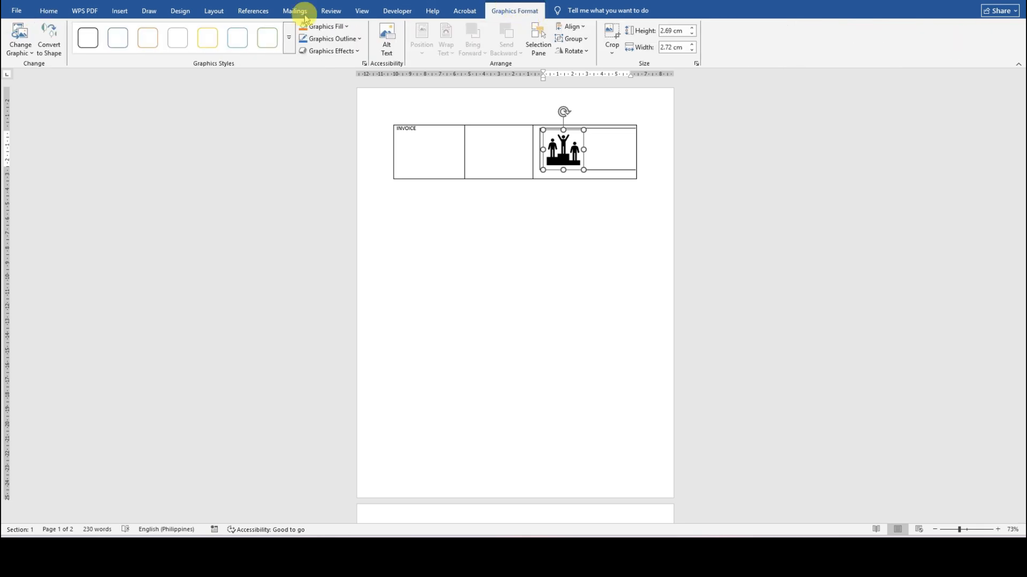
pyautogui.click(289, 42)
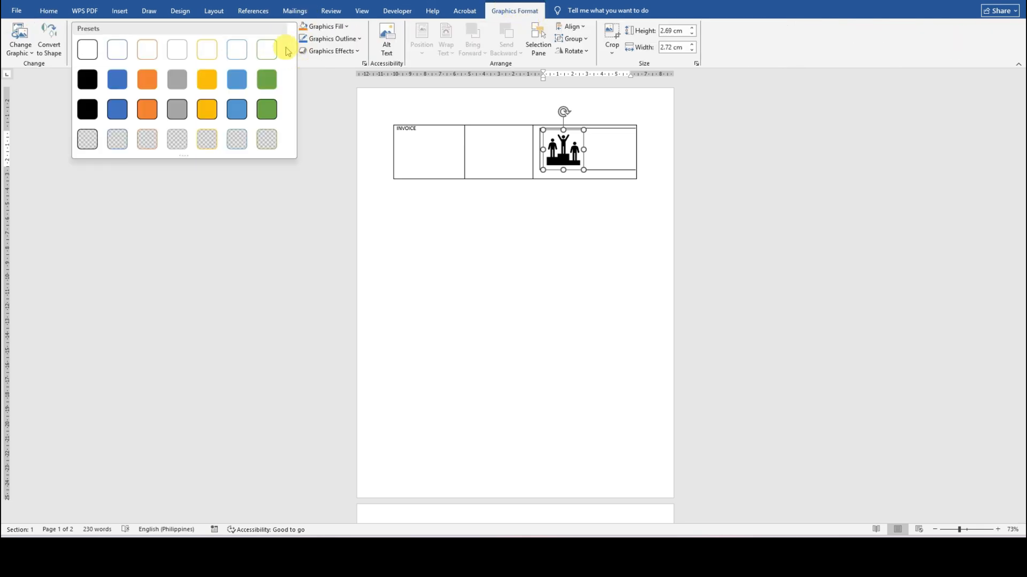
pyautogui.click(236, 115)
pyautogui.click(610, 147)
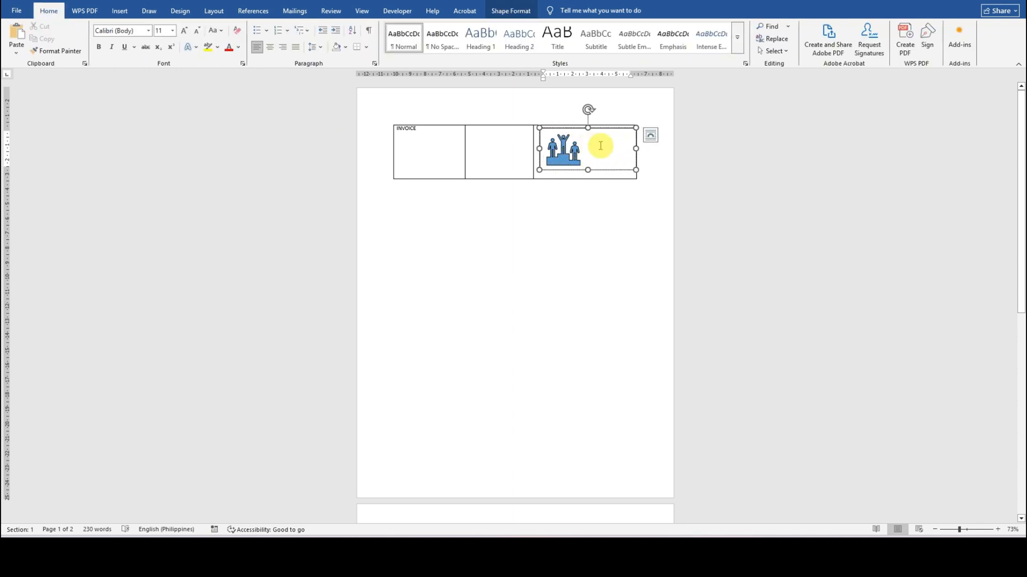
# Step: Draw a rectangle about 2.94 cm wide and 2.47 cm high beside the podium icon inside the text box
pyautogui.click(610, 141)
pyautogui.click(602, 130)
pyautogui.click(120, 12)
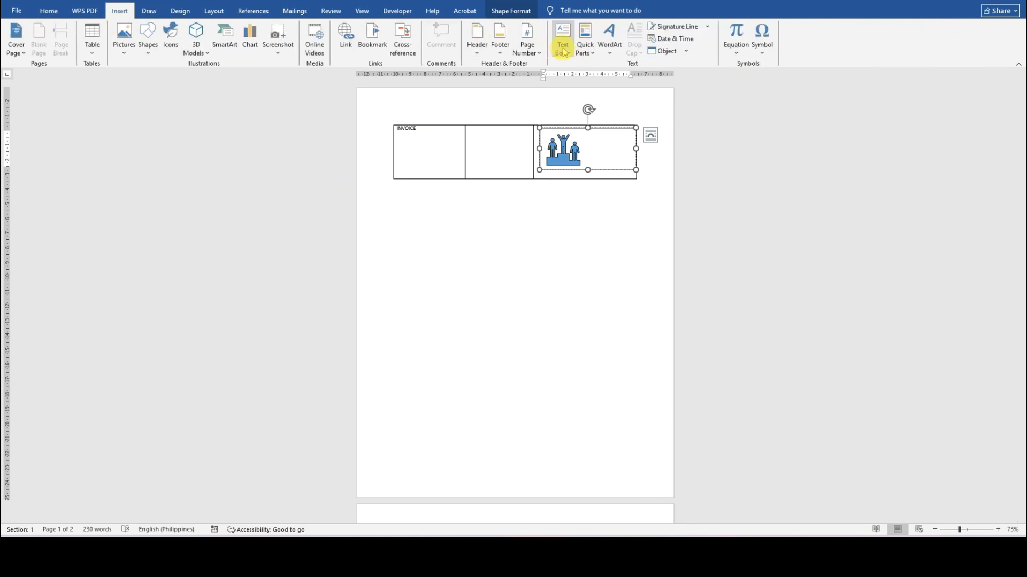
pyautogui.doubleClick(593, 135)
pyautogui.click(592, 135)
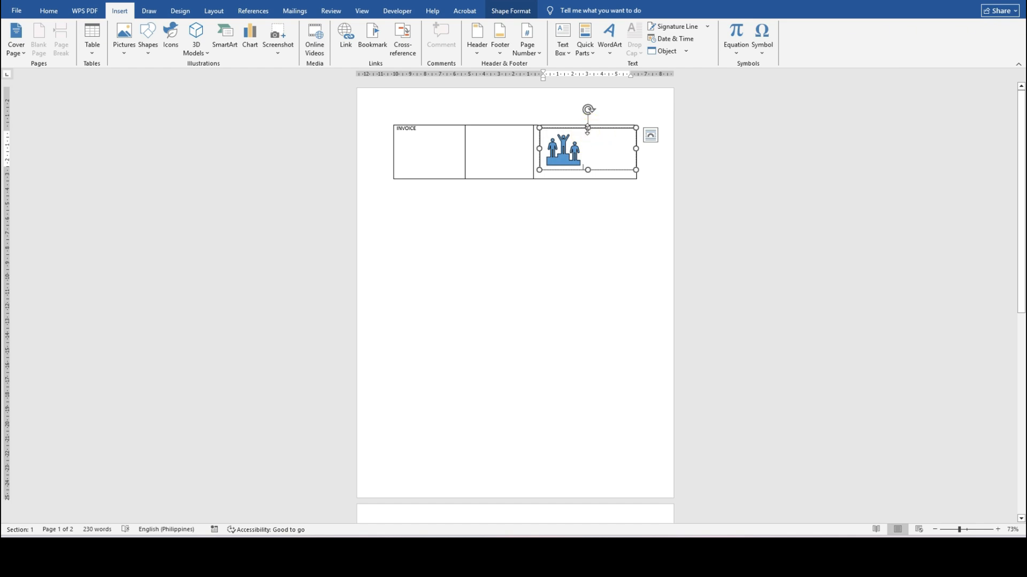
pyautogui.click(588, 142)
pyautogui.click(148, 38)
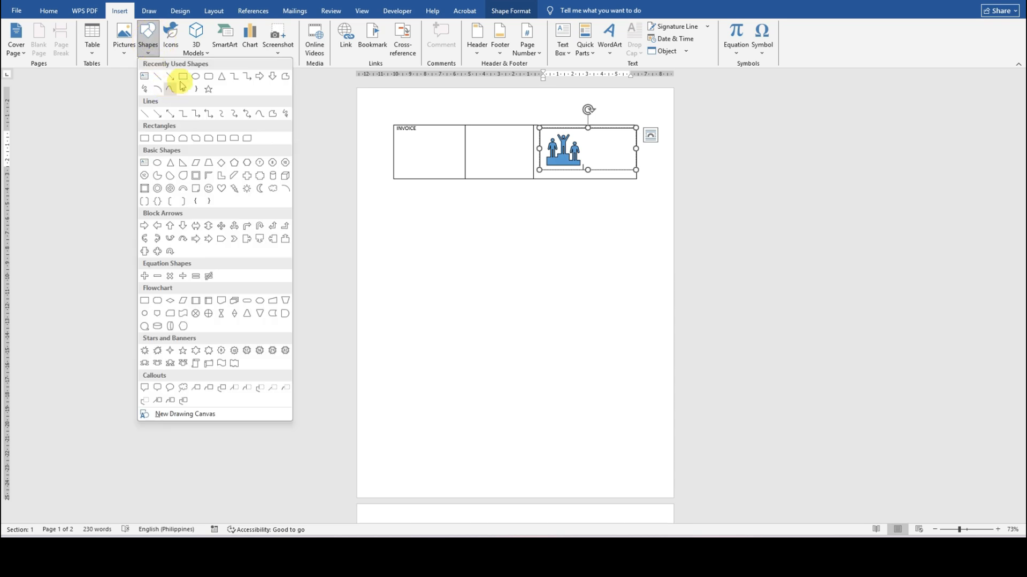
pyautogui.click(183, 77)
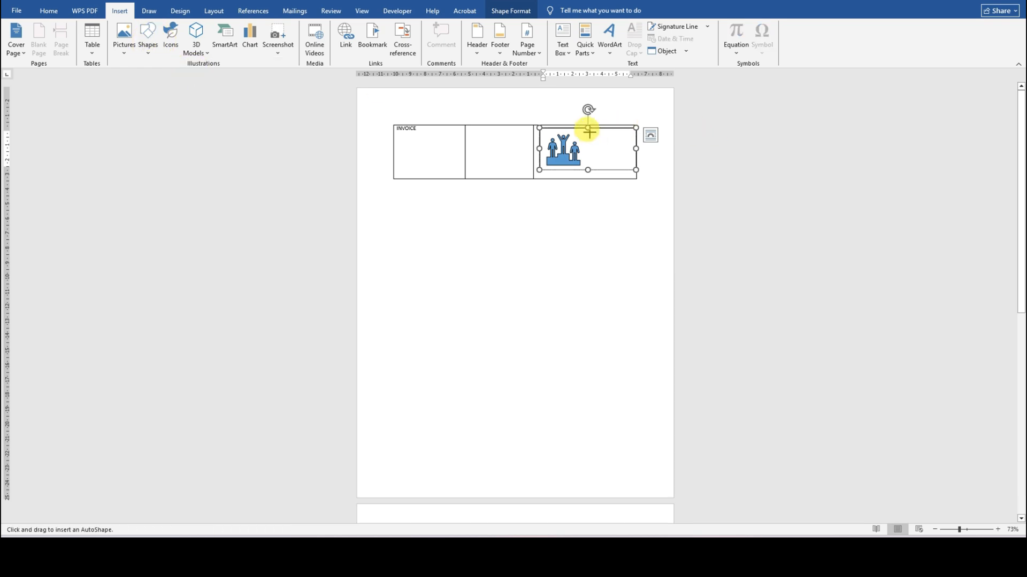
pyautogui.moveTo(589, 131); pyautogui.dragTo(635, 169)
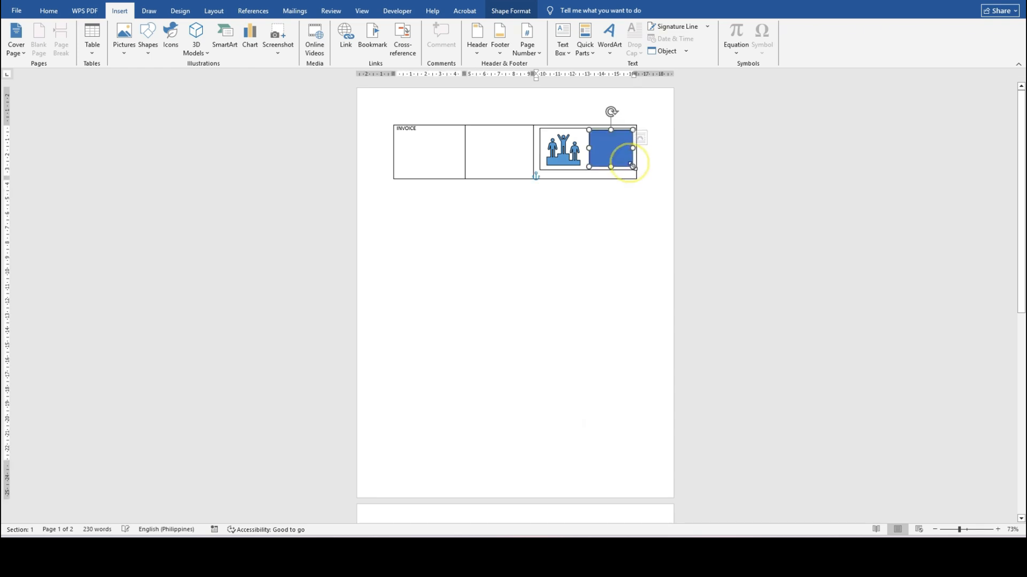
# Step: Try setting the rectangle's text wrapping to Behind Text and adding text beside the icon, and undo these changes
pyautogui.click(648, 138)
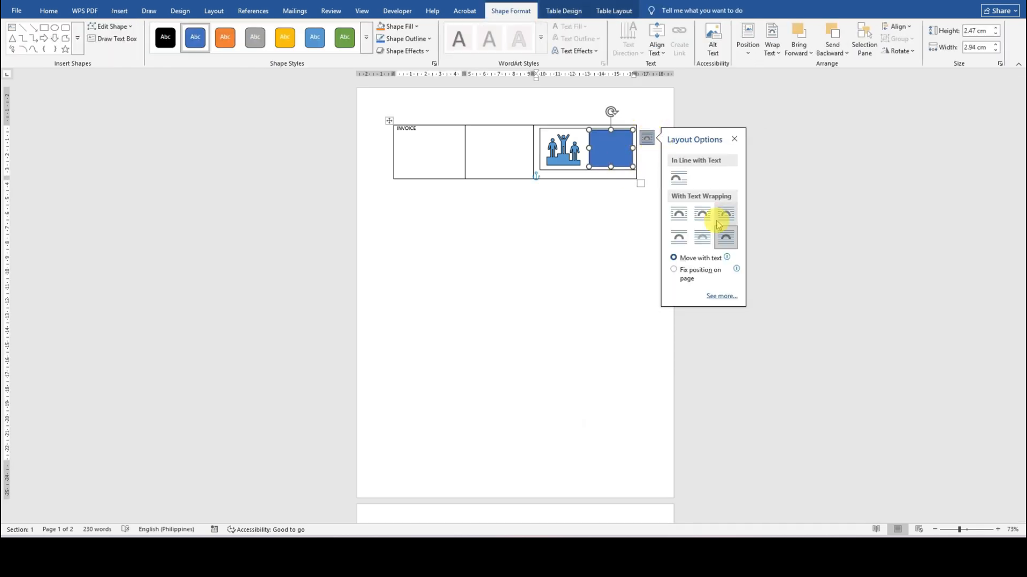
pyautogui.click(700, 245)
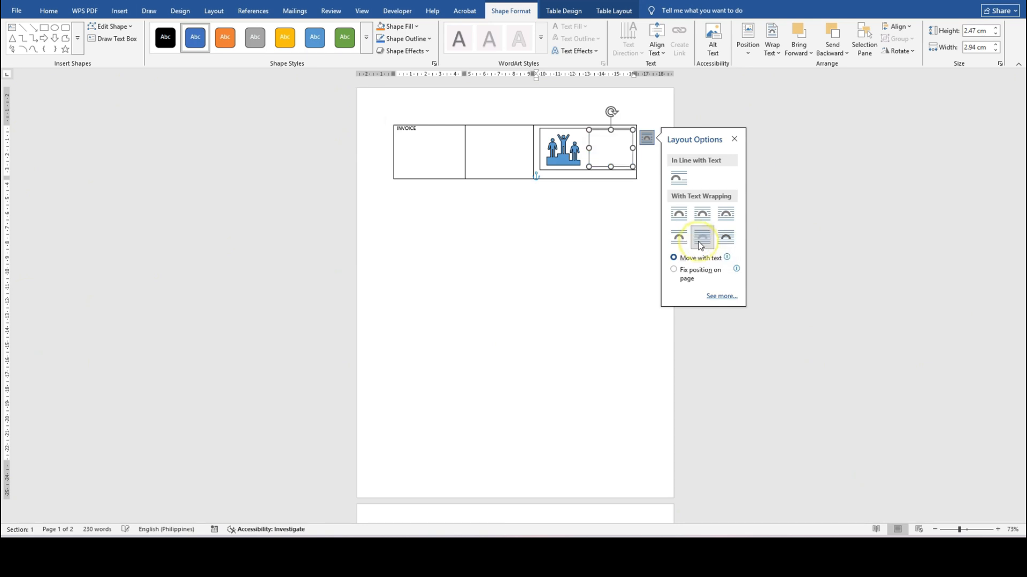
pyautogui.click(606, 138)
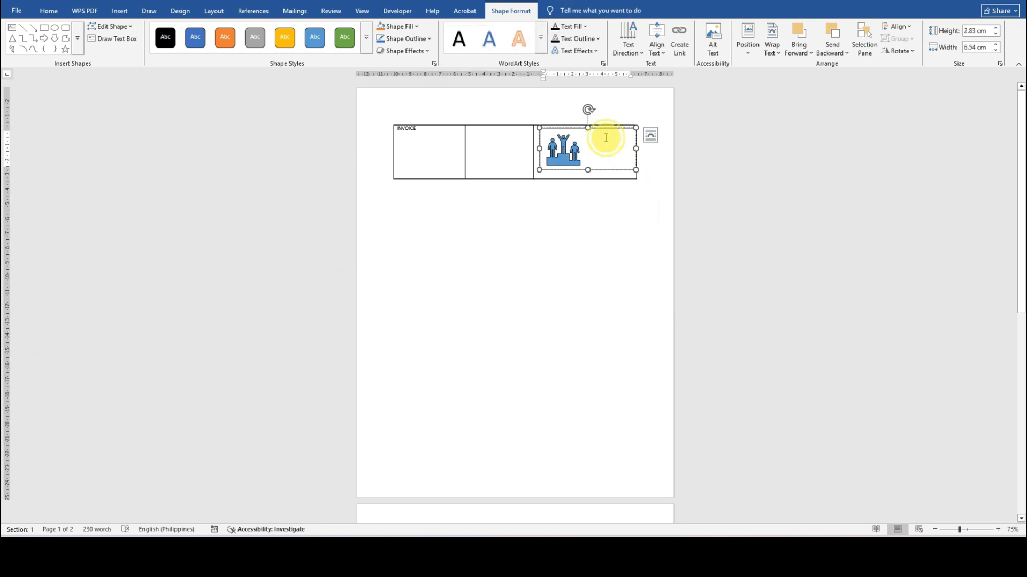
pyautogui.click(606, 138)
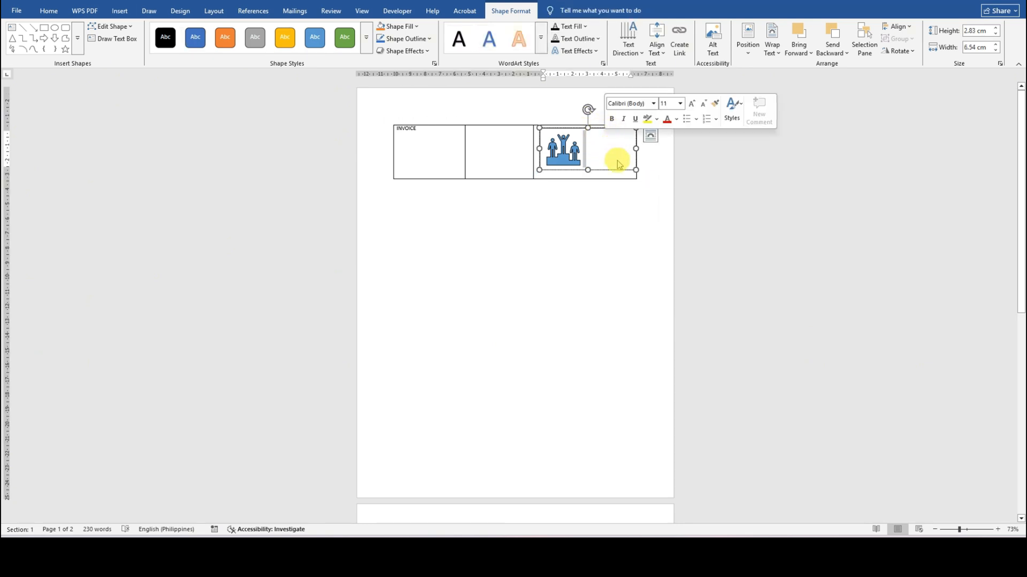
pyautogui.click(606, 145)
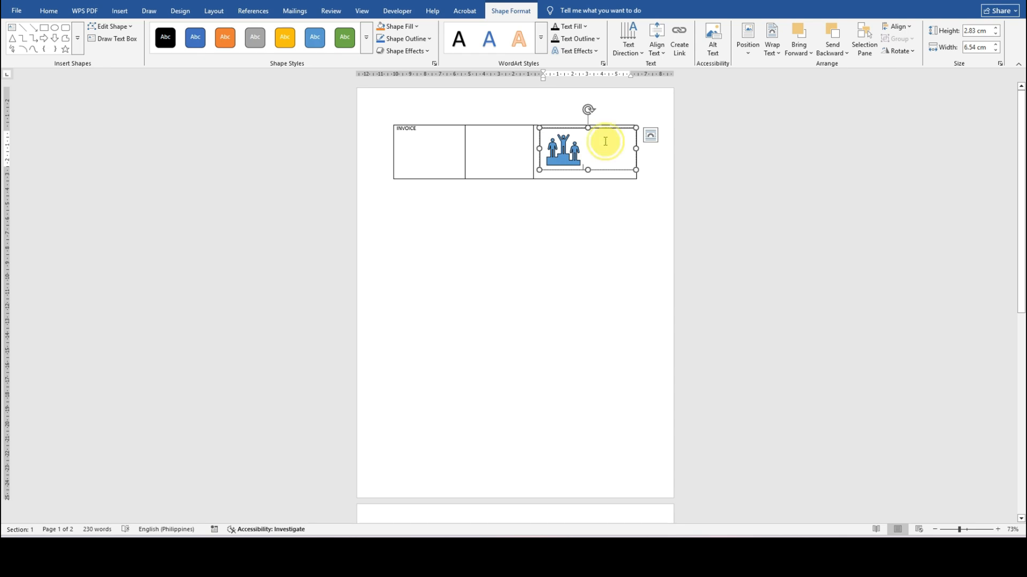
pyautogui.click(605, 142)
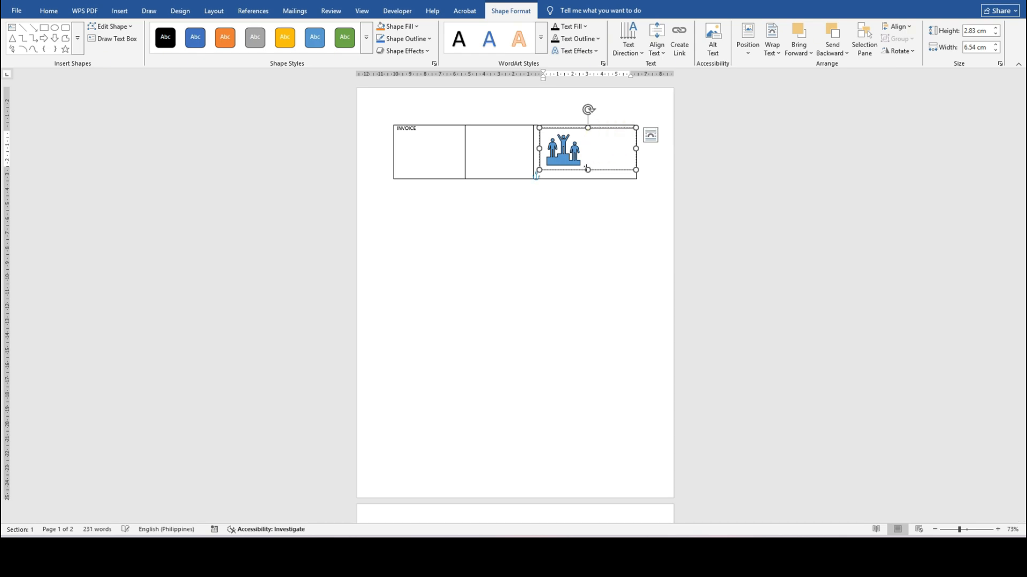
pyautogui.click(625, 227)
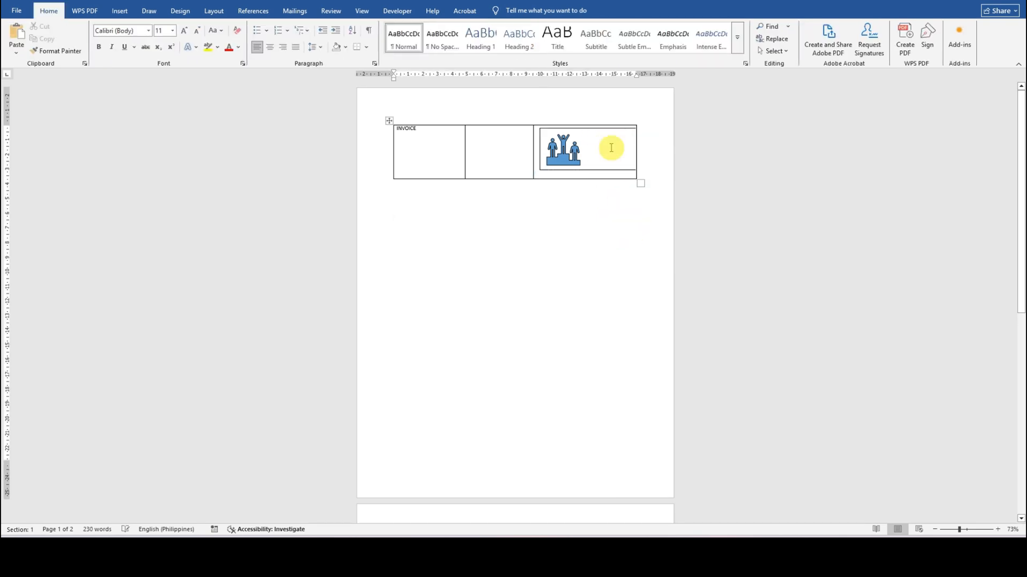
pyautogui.click(600, 135)
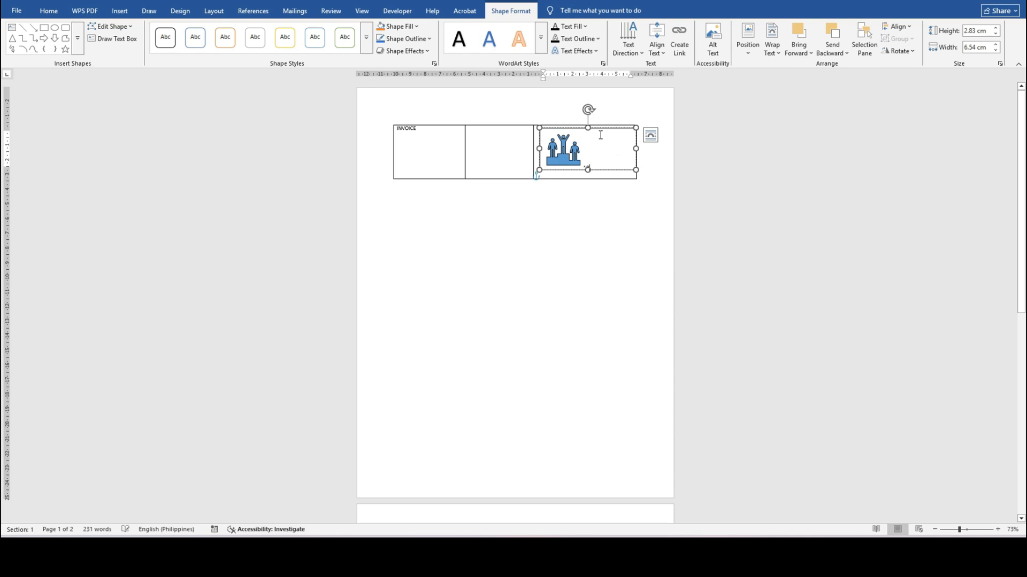
pyautogui.hotkey('ctrl', 'z')
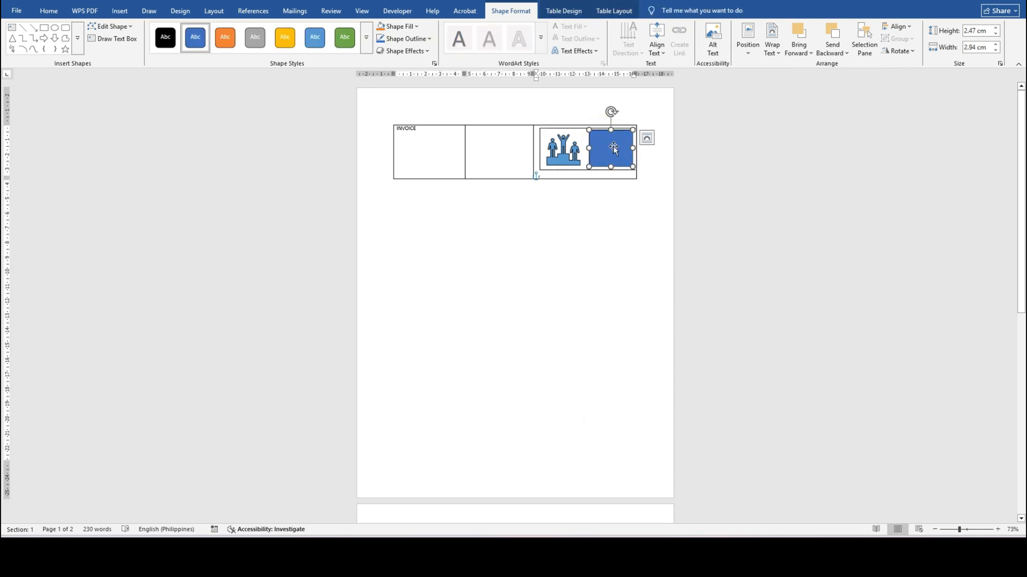
# Step: Enter ABC COMPANY in the blue rectangle and apply the plain black fill WordArt style to the text
pyautogui.write('ABC CO')
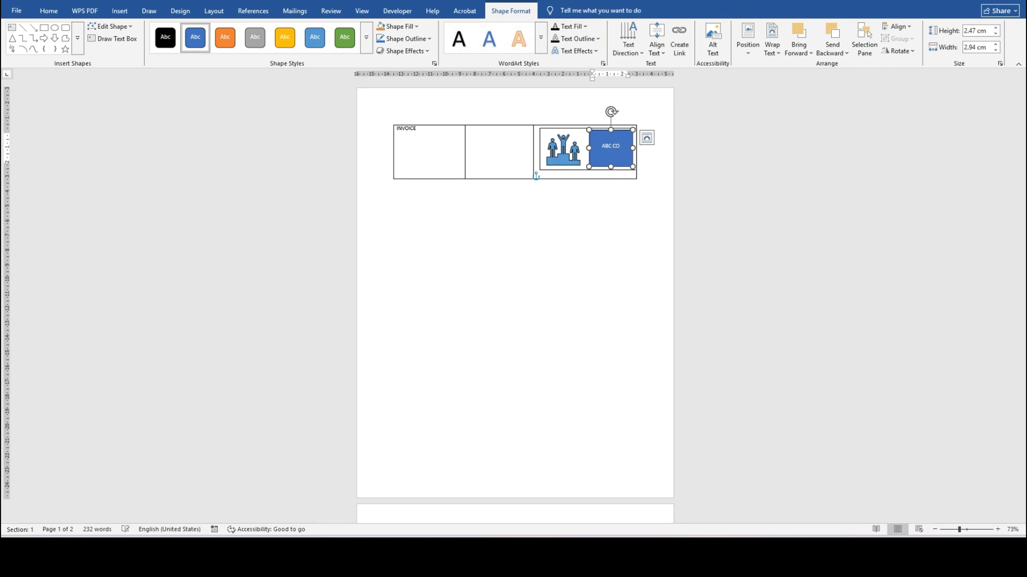
pyautogui.write('MPANY')
pyautogui.tripleClick(612, 146)
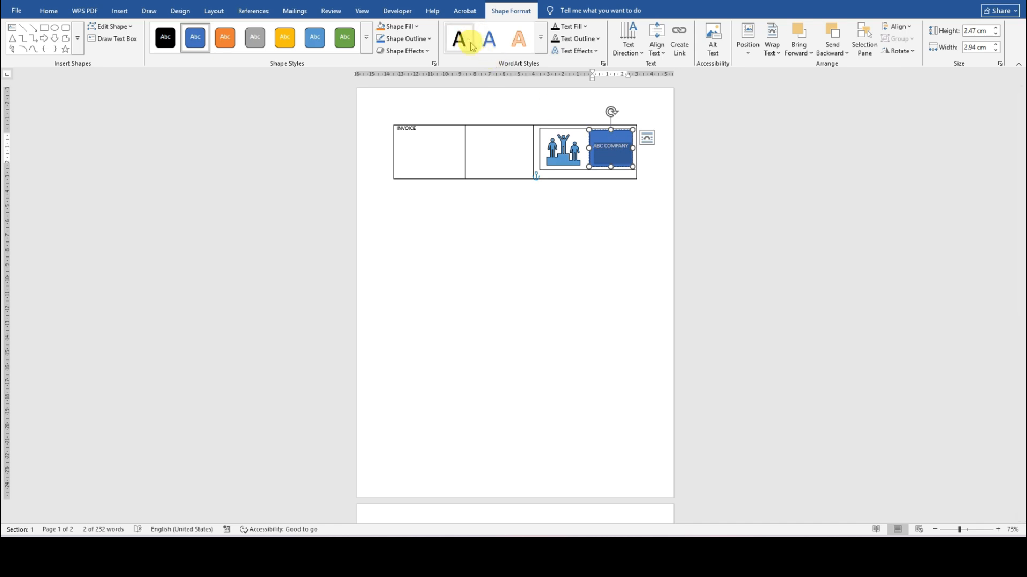
pyautogui.click(539, 44)
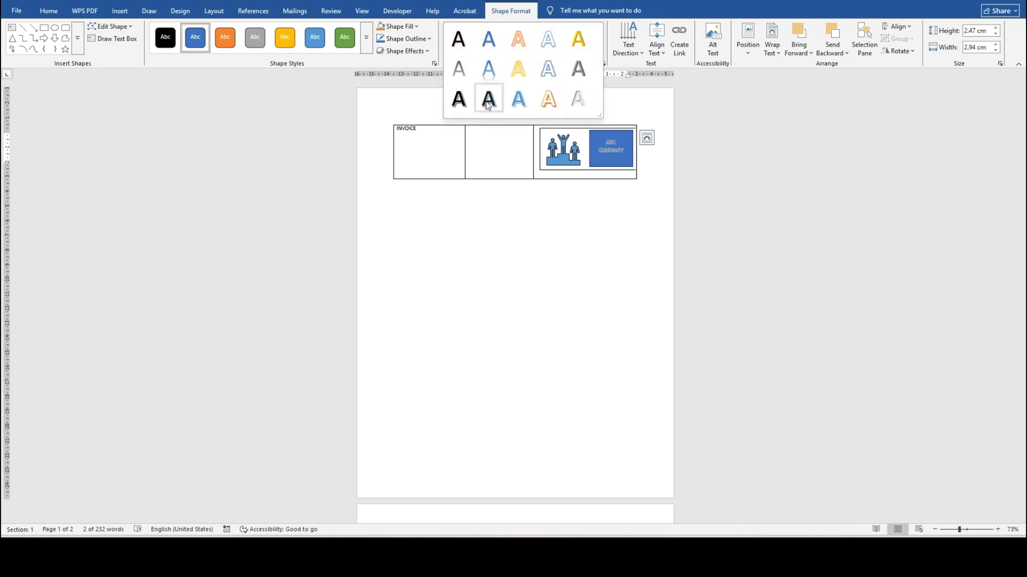
pyautogui.click(458, 40)
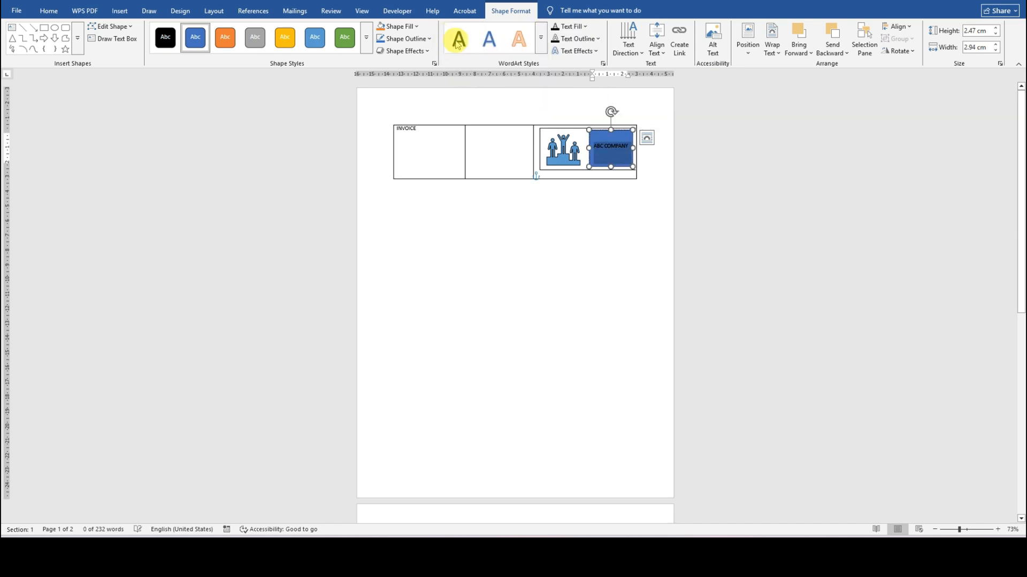
# Step: Apply the first transparent preset shape style to the rectangle and set the ABC COMPANY text's font to Garamond
pyautogui.click(369, 47)
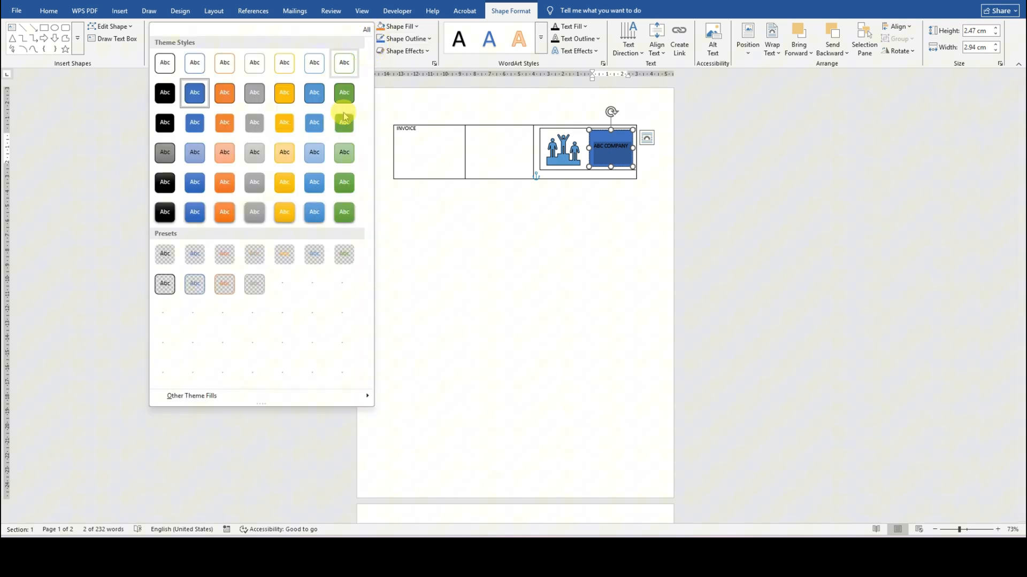
pyautogui.click(165, 254)
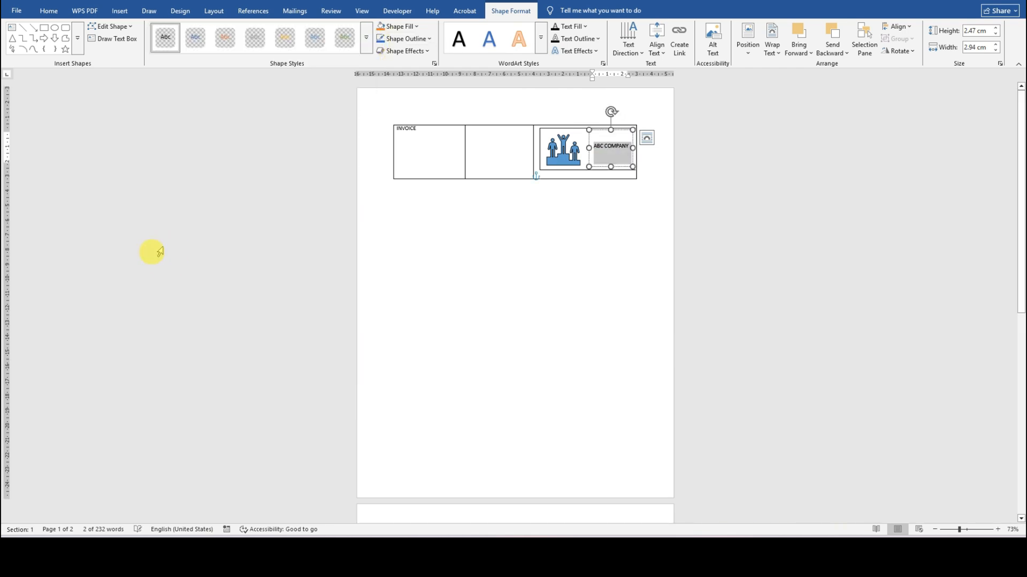
pyautogui.click(50, 11)
pyautogui.click(136, 30)
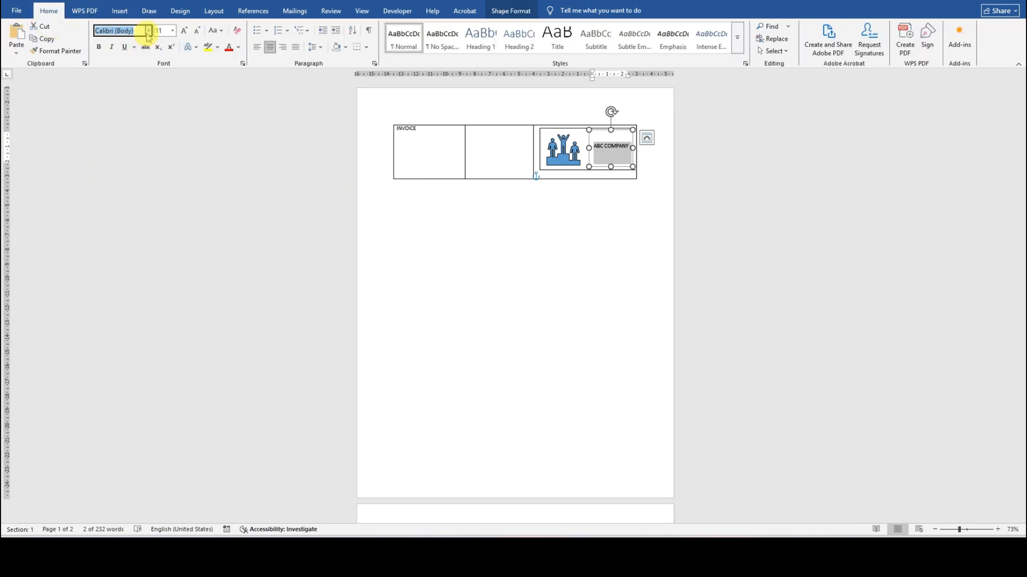
pyautogui.write('Garamond')
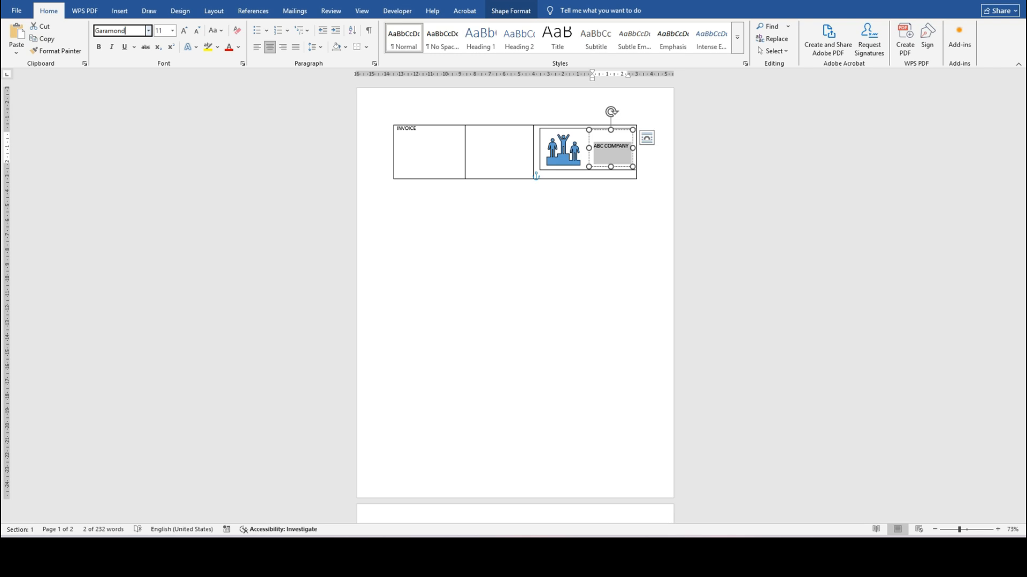
pyautogui.press('Tab')
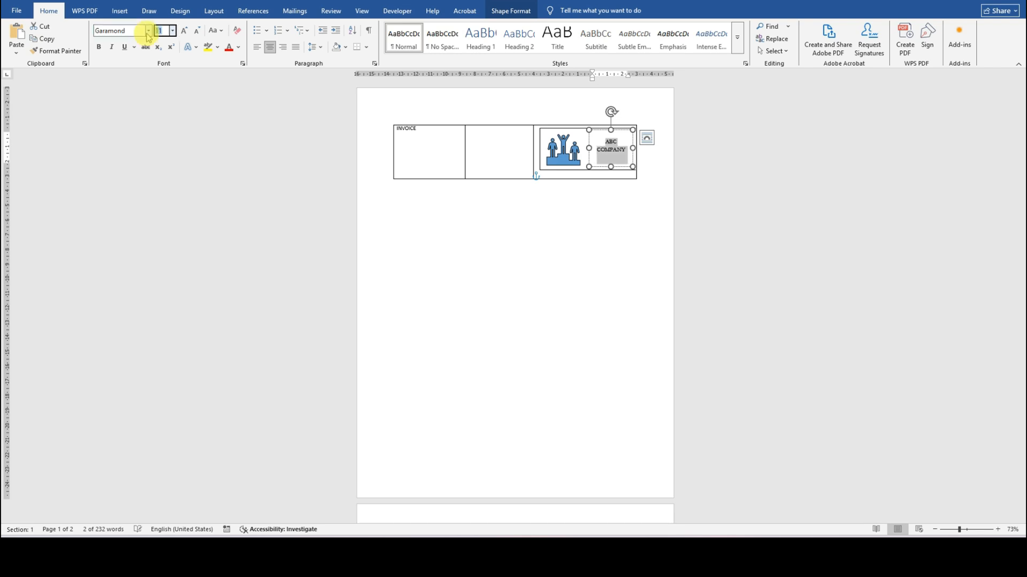
# Step: Try font sizes 16 and 15 on the ABC COMPANY text
pyautogui.write('16')
pyautogui.press('Return')
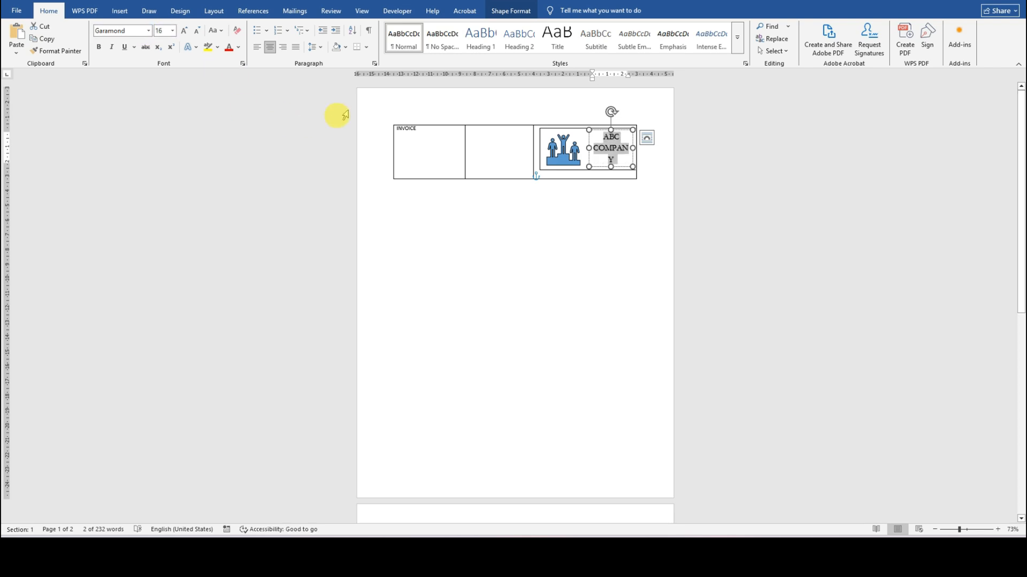
pyautogui.click(172, 31)
pyautogui.click(168, 31)
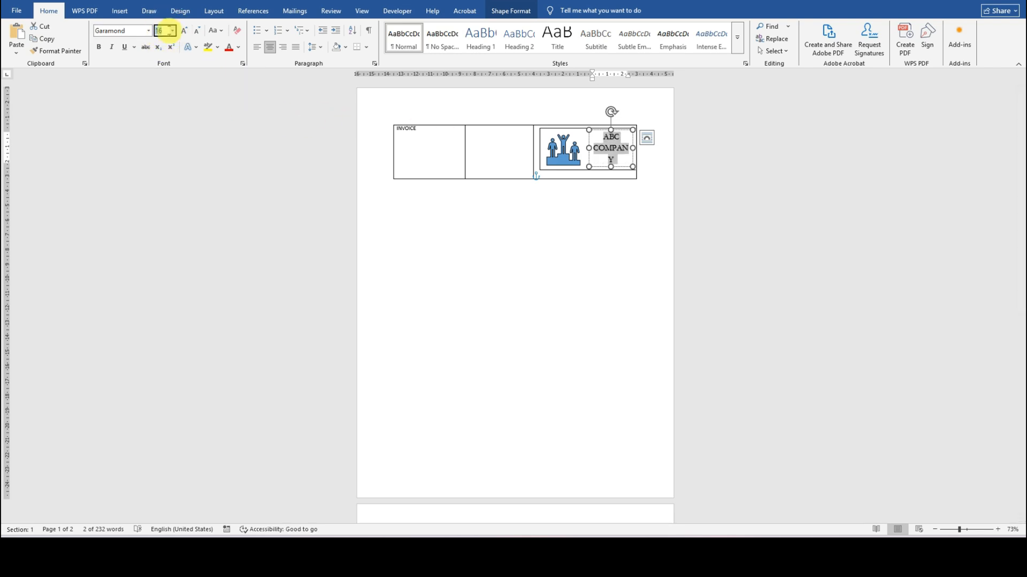
pyautogui.write('15')
pyautogui.press('Return')
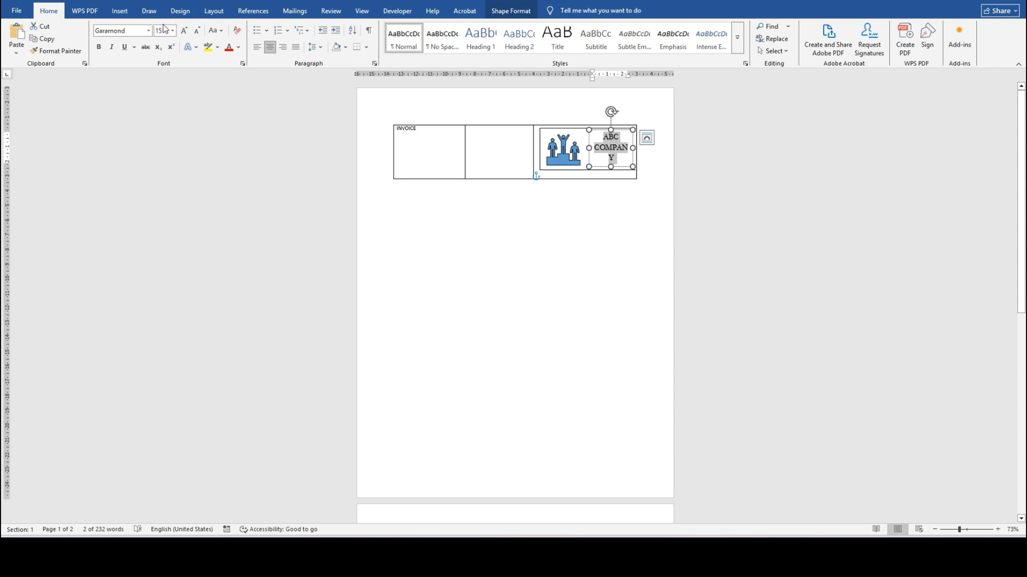
# Step: Set the ABC COMPANY text's font size to 12
pyautogui.click(172, 31)
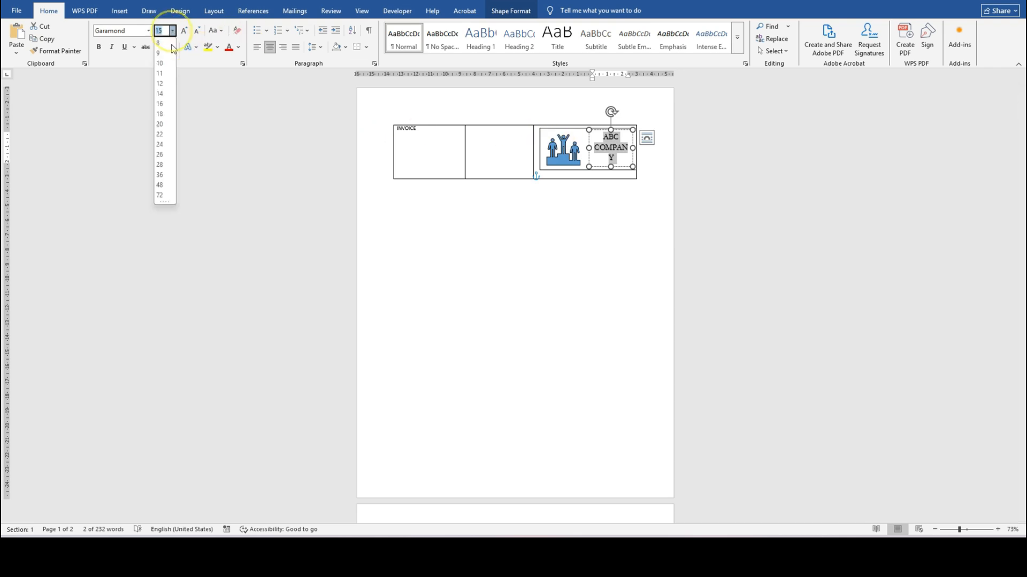
pyautogui.click(160, 84)
pyautogui.click(644, 235)
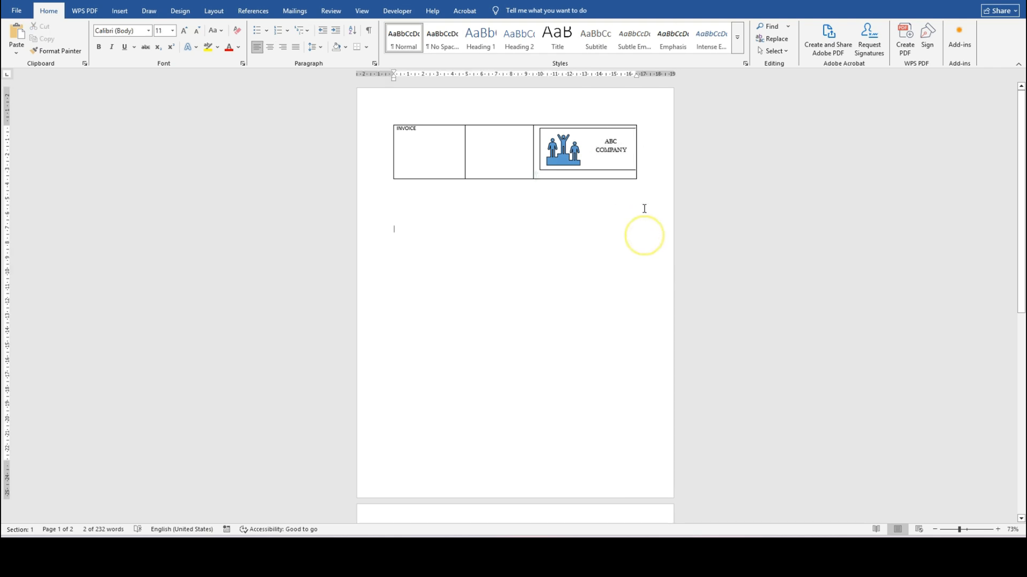
# Step: Narrow the logo text box to about 6.31 cm wide and apply the first transparent preset shape style without an outline
pyautogui.click(578, 130)
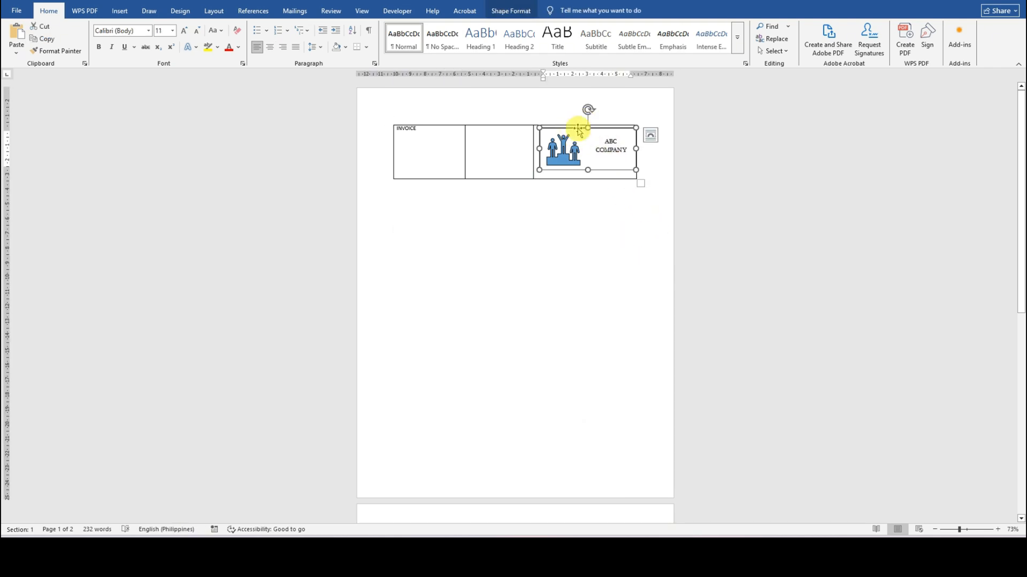
pyautogui.moveTo(636, 149); pyautogui.dragTo(632, 149)
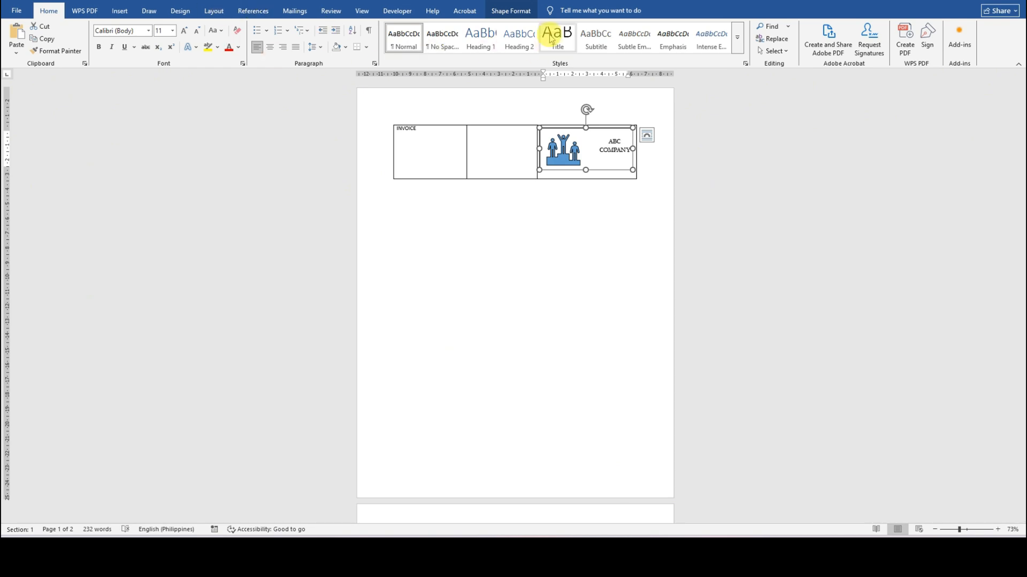
pyautogui.click(512, 11)
pyautogui.click(368, 51)
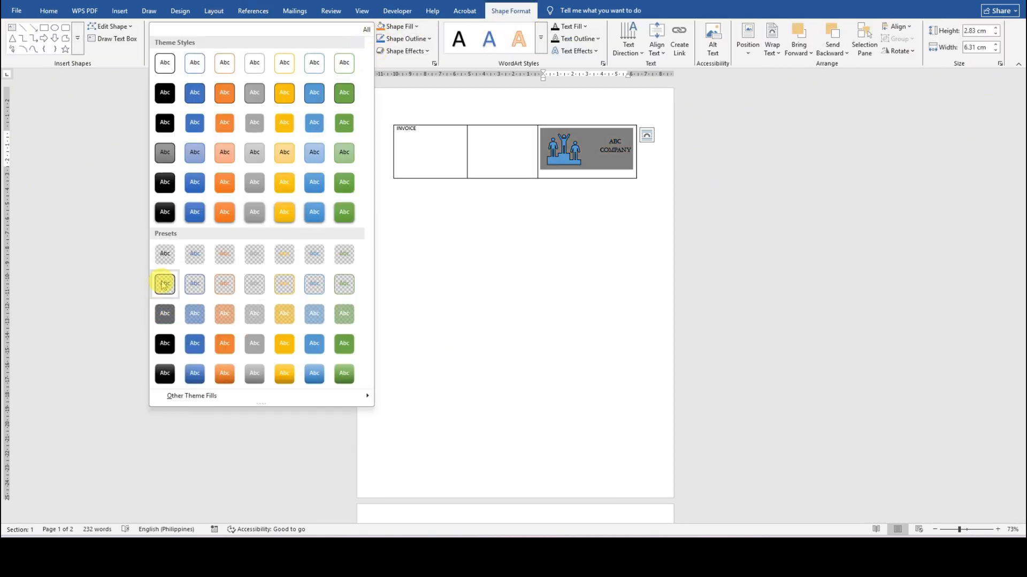
pyautogui.click(163, 255)
pyautogui.click(568, 251)
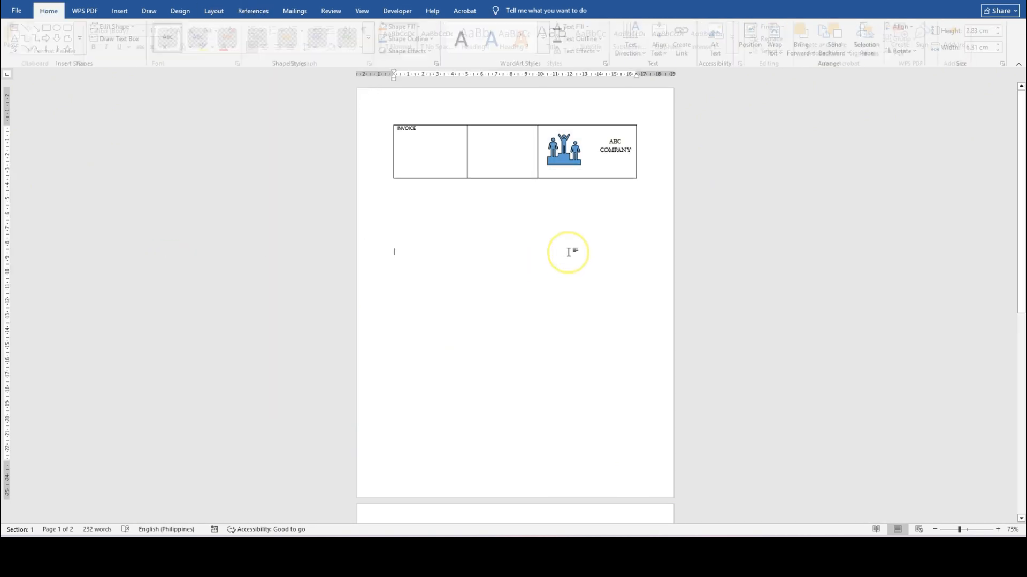
# Step: Reapply the first transparent preset shape style to the text box around the podium icon
pyautogui.click(572, 155)
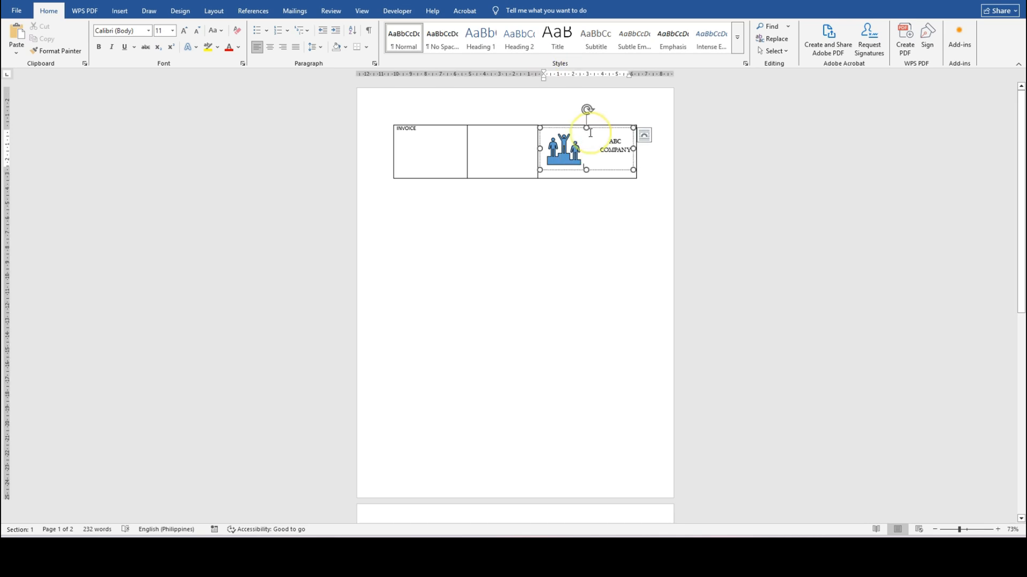
pyautogui.click(514, 11)
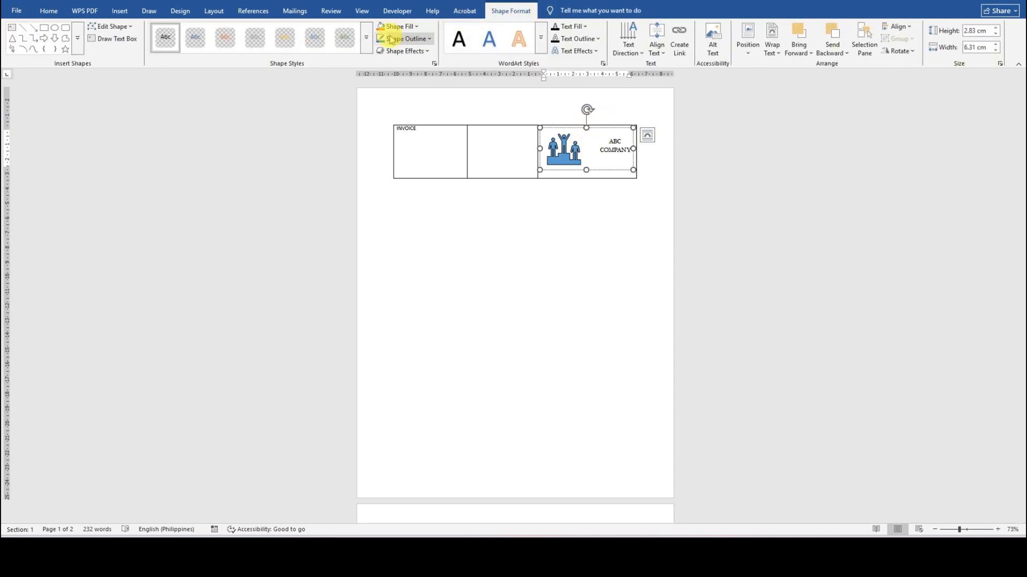
pyautogui.click(366, 40)
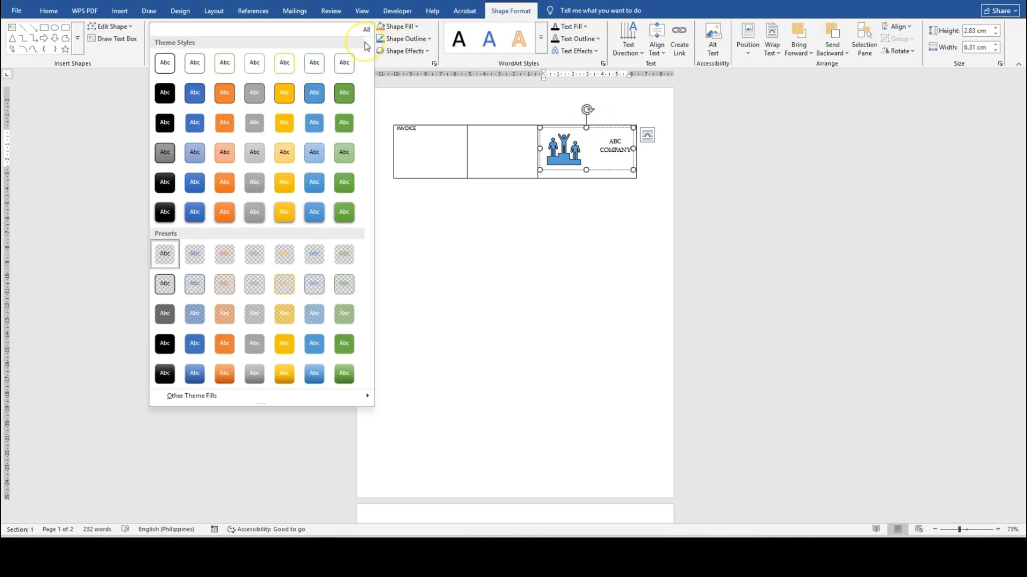
pyautogui.click(164, 255)
pyautogui.click(635, 242)
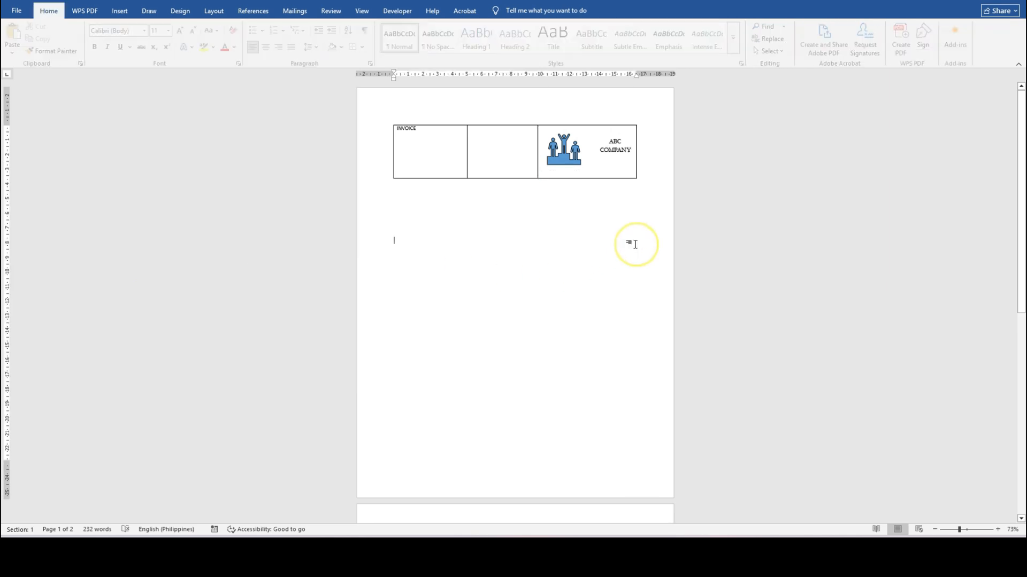
# Step: Widen the ABC COMPANY rectangle to about 3.59 cm and break its text into two separate lines, ABC and COMPANY
pyautogui.click(638, 150)
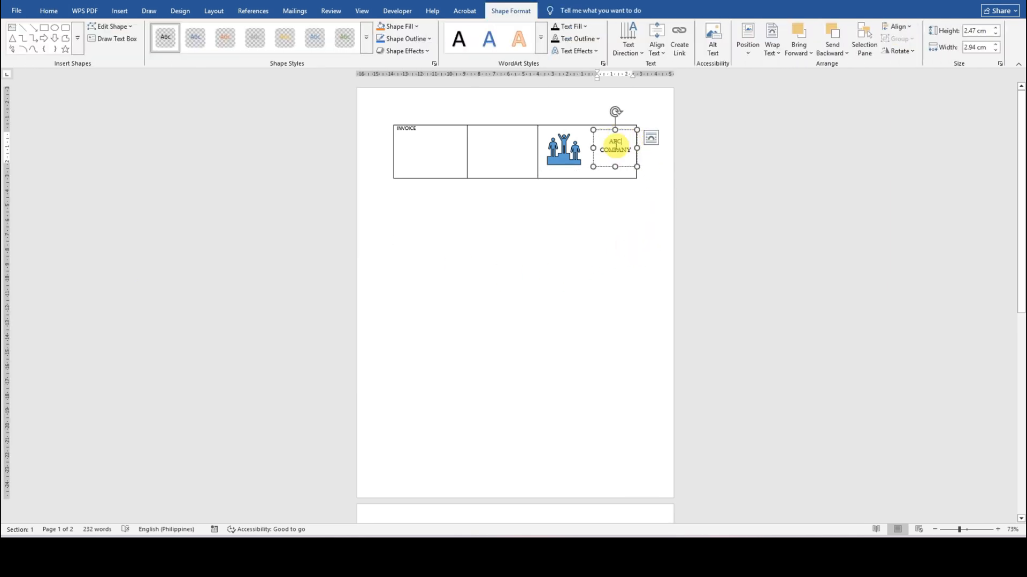
pyautogui.moveTo(593, 149); pyautogui.dragTo(583, 147)
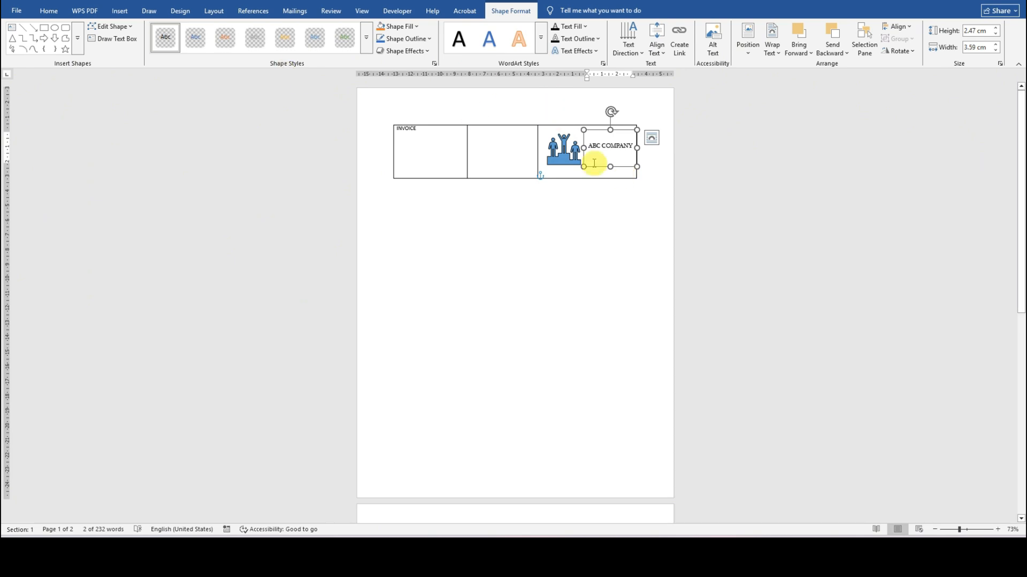
pyautogui.click(601, 147)
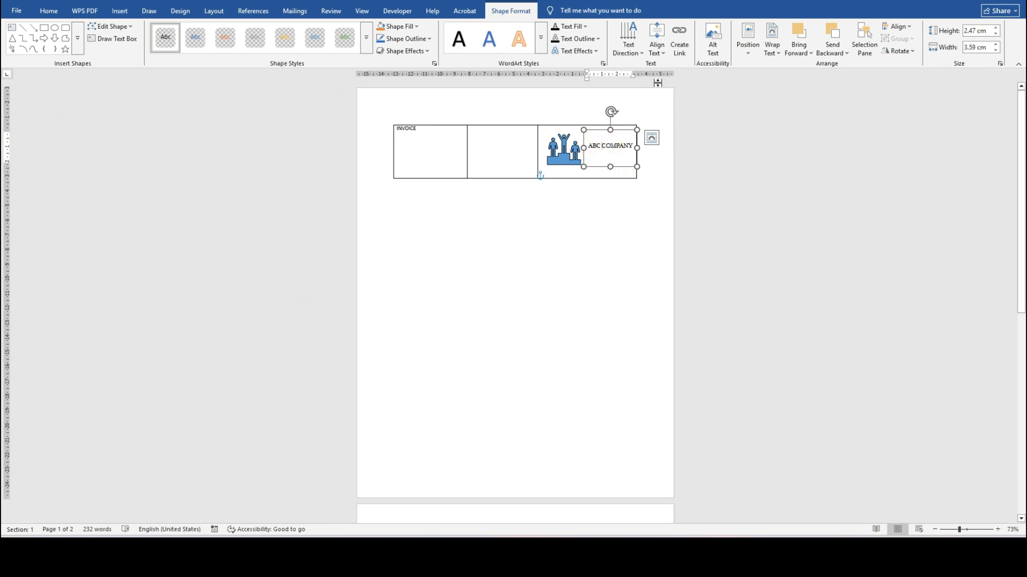
pyautogui.press('Return')
pyautogui.click(583, 205)
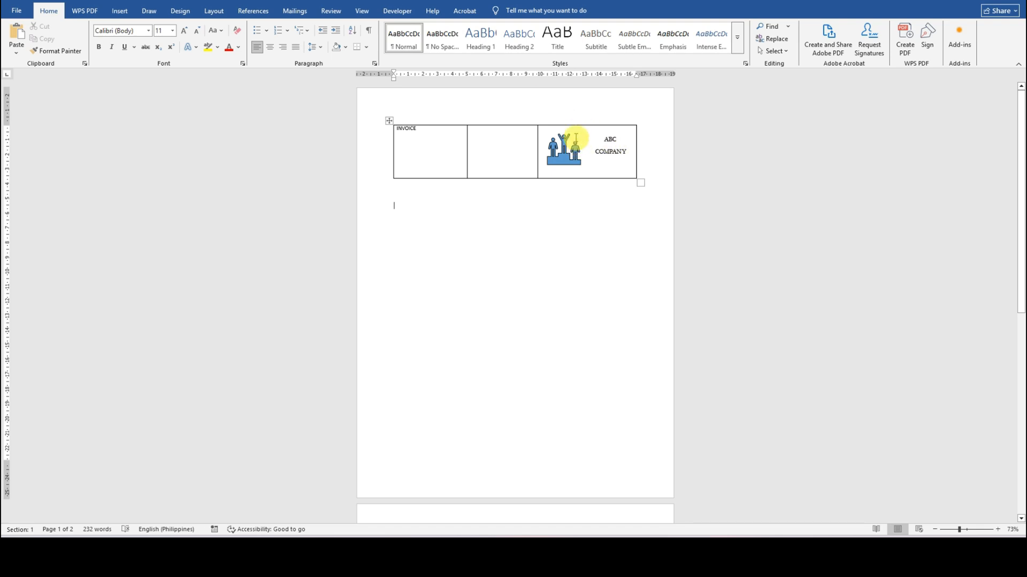
# Step: Format the INVOICE heading in Britannic Bold at size 22
pyautogui.doubleClick(406, 129)
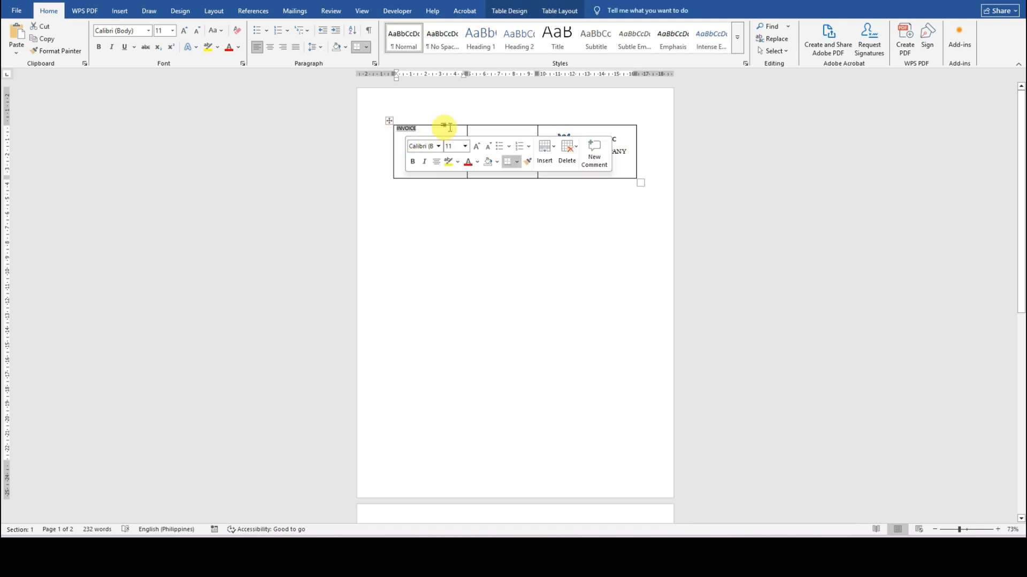
pyautogui.click(438, 146)
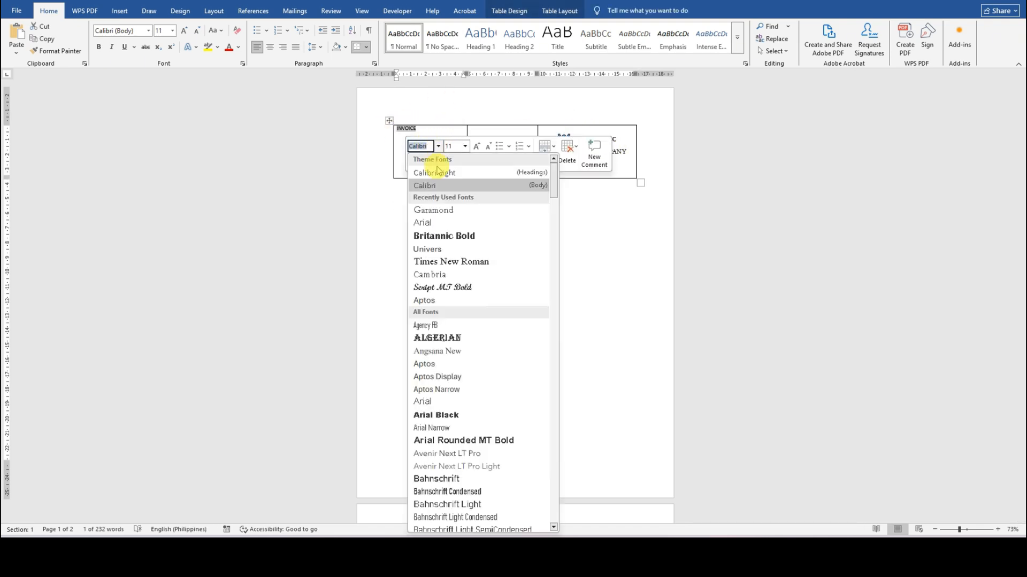
pyautogui.click(455, 236)
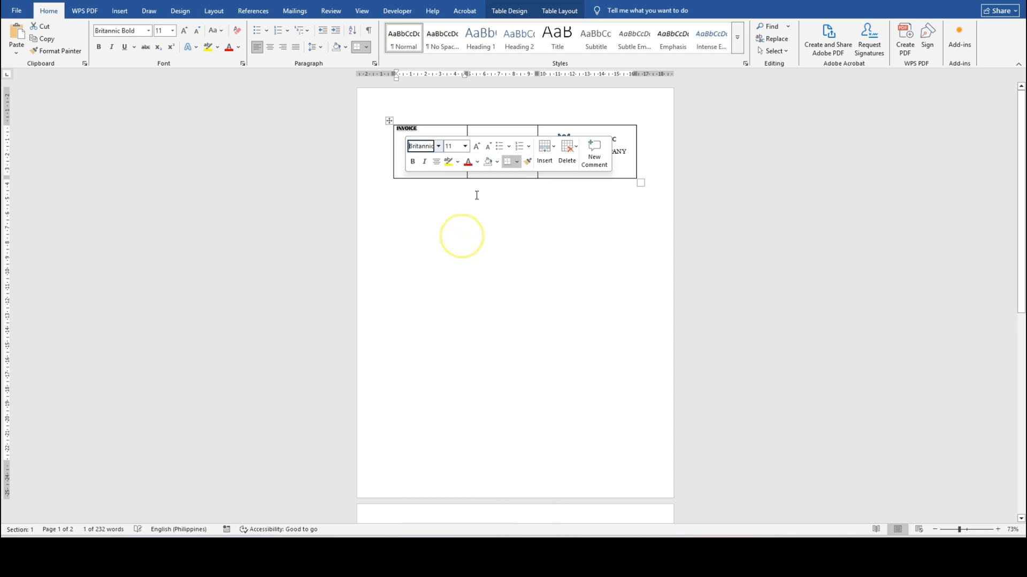
pyautogui.click(465, 146)
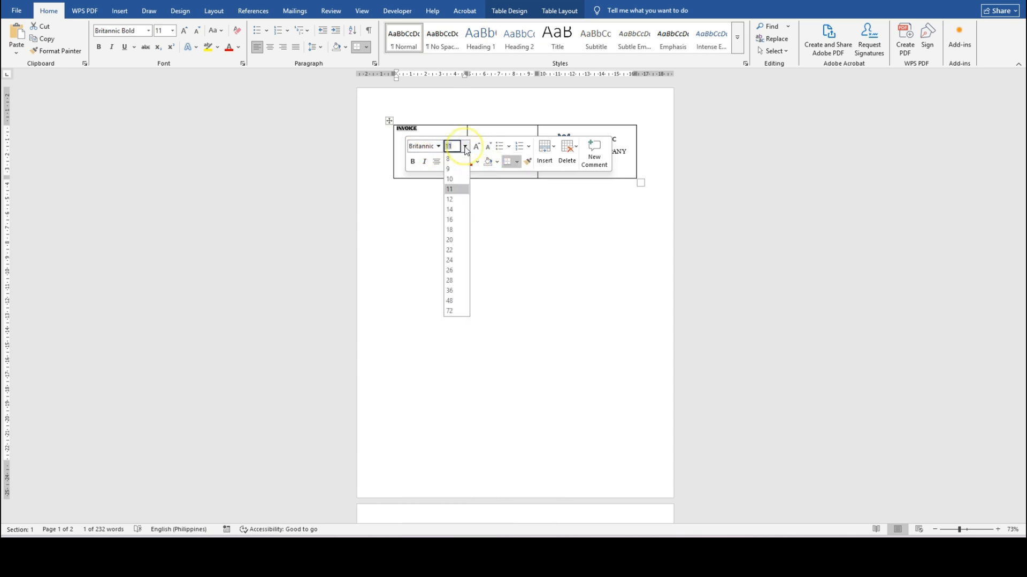
pyautogui.click(451, 250)
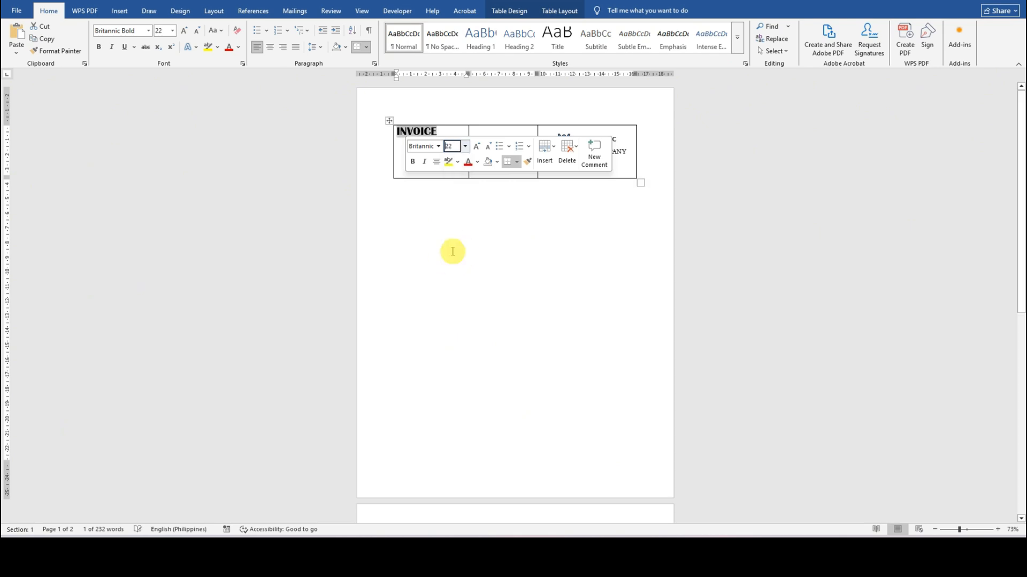
pyautogui.click(516, 225)
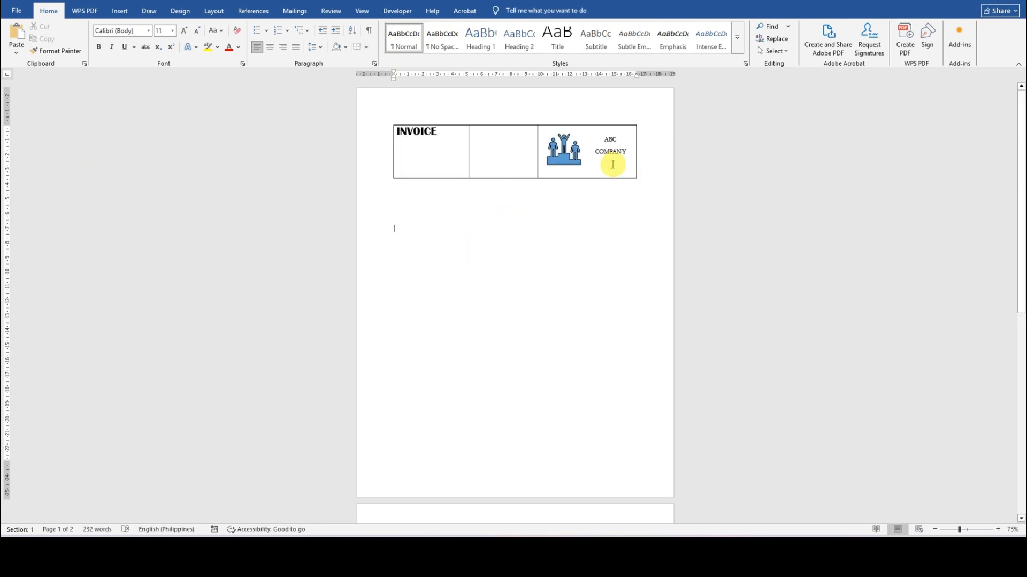
# Step: Extend the ABC COMPANY rectangle upward to the table cell's upper border and make its text bold
pyautogui.click(588, 141)
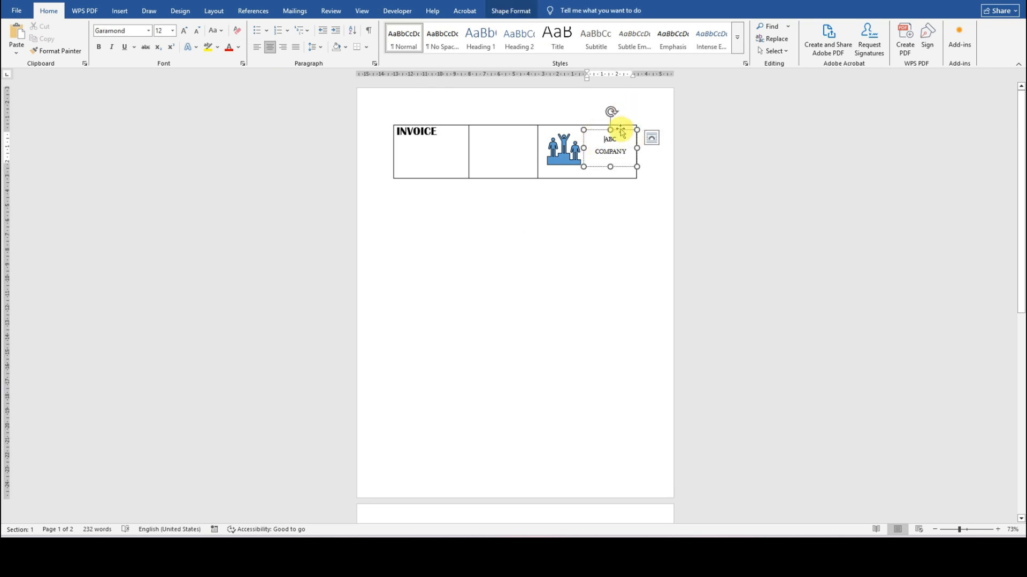
pyautogui.moveTo(609, 129); pyautogui.dragTo(611, 124)
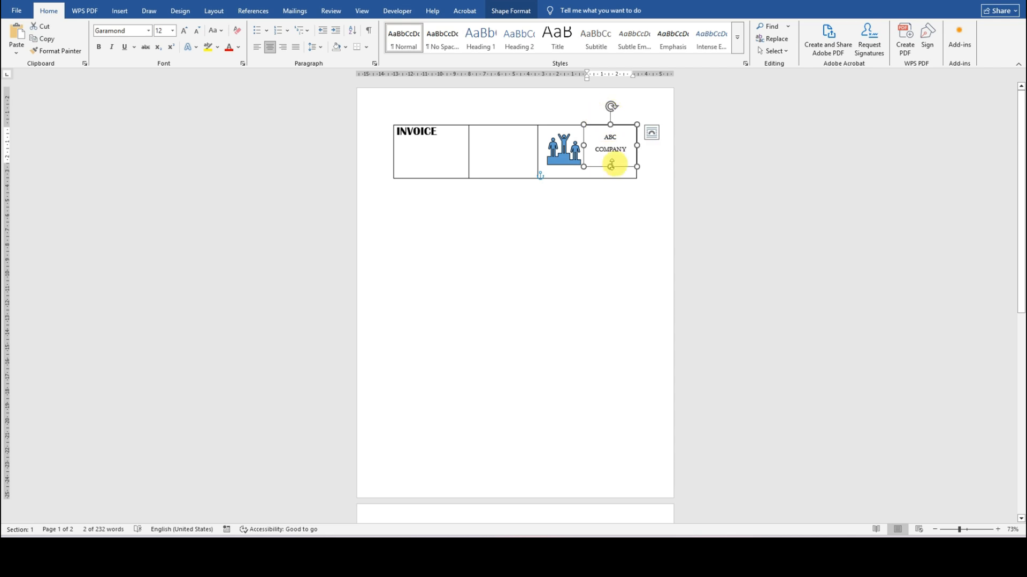
pyautogui.click(613, 238)
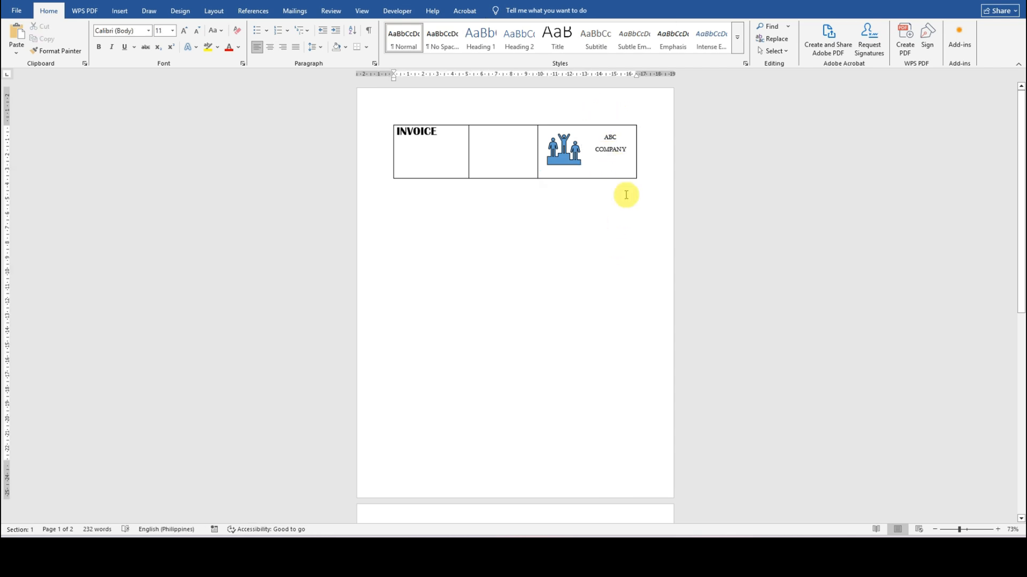
pyautogui.tripleClick(612, 141)
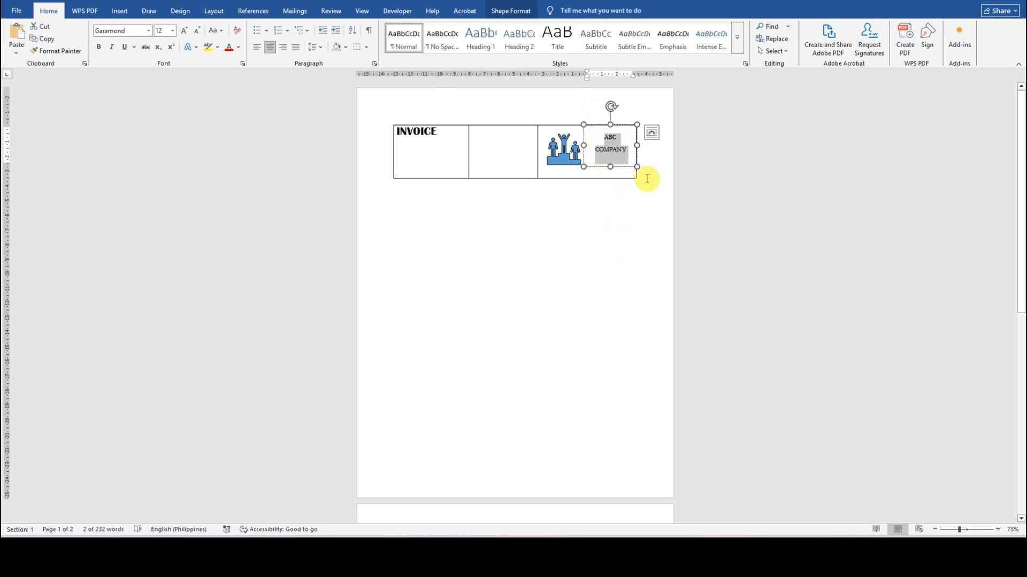
pyautogui.click(610, 210)
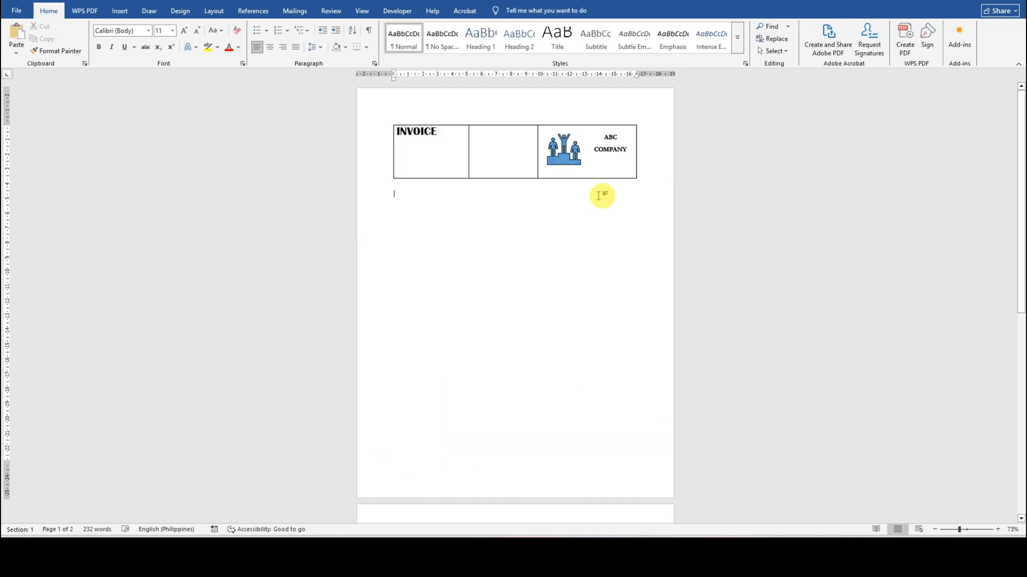
# Step: Insert a table with three columns and two rows below the heading table
pyautogui.click(120, 11)
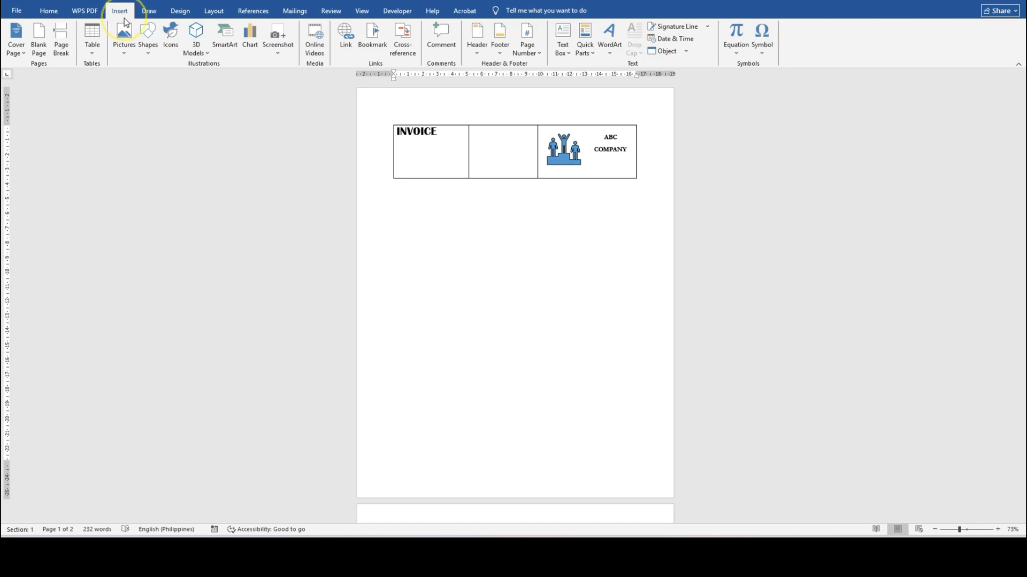
pyautogui.click(91, 43)
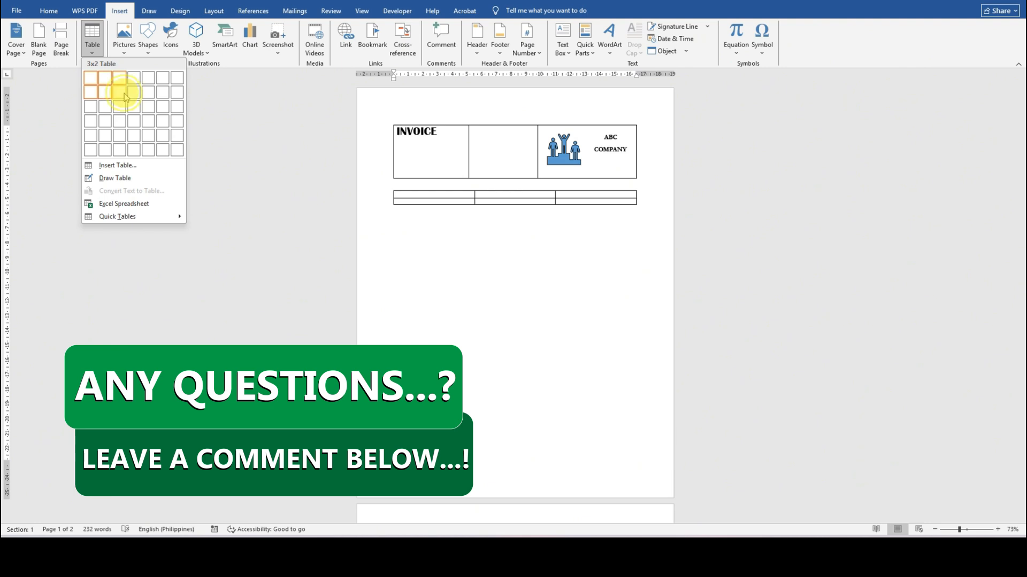
pyautogui.click(124, 93)
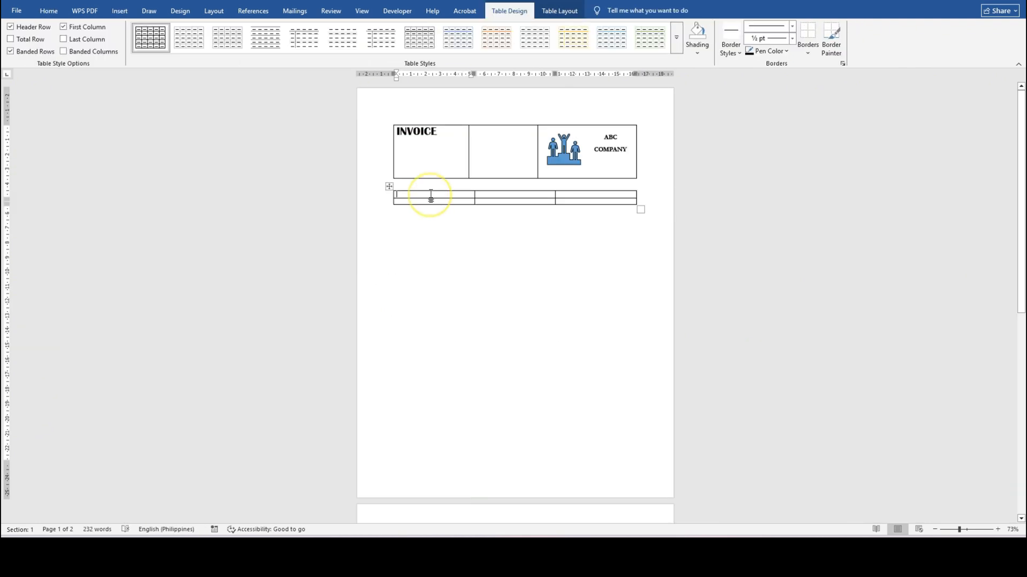
# Step: Enter the column headings DATE, INVOICE NO. and YOUR COMPANY in the first row of the new table
pyautogui.write('DATE')
pyautogui.press('Tab')
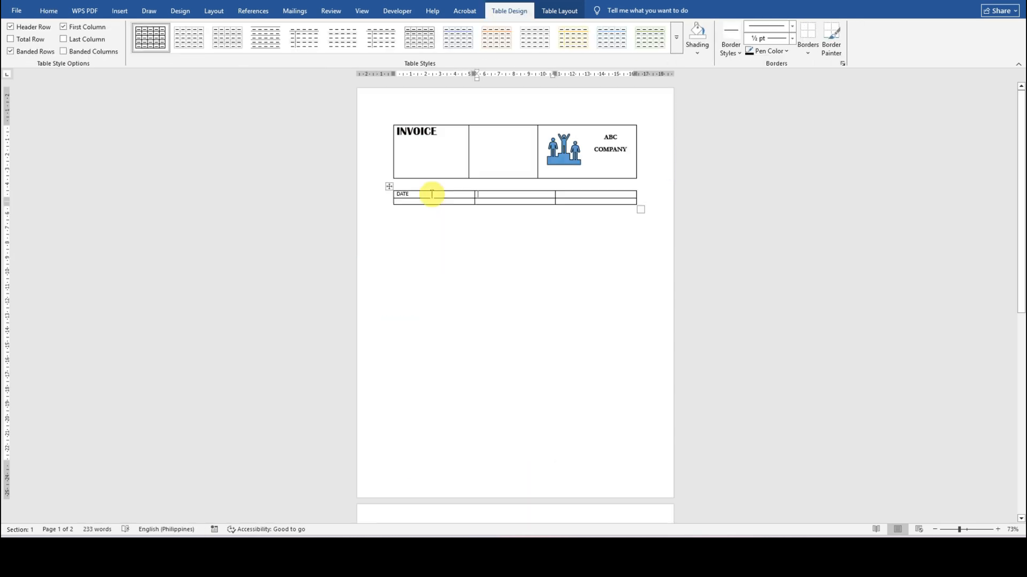
pyautogui.write('IN')
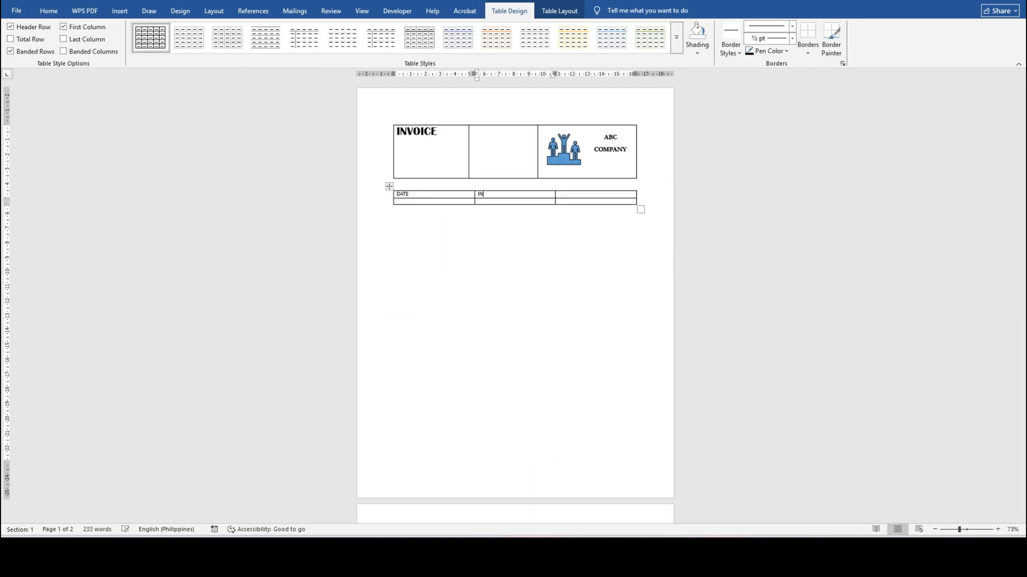
pyautogui.write('VOICE NO.')
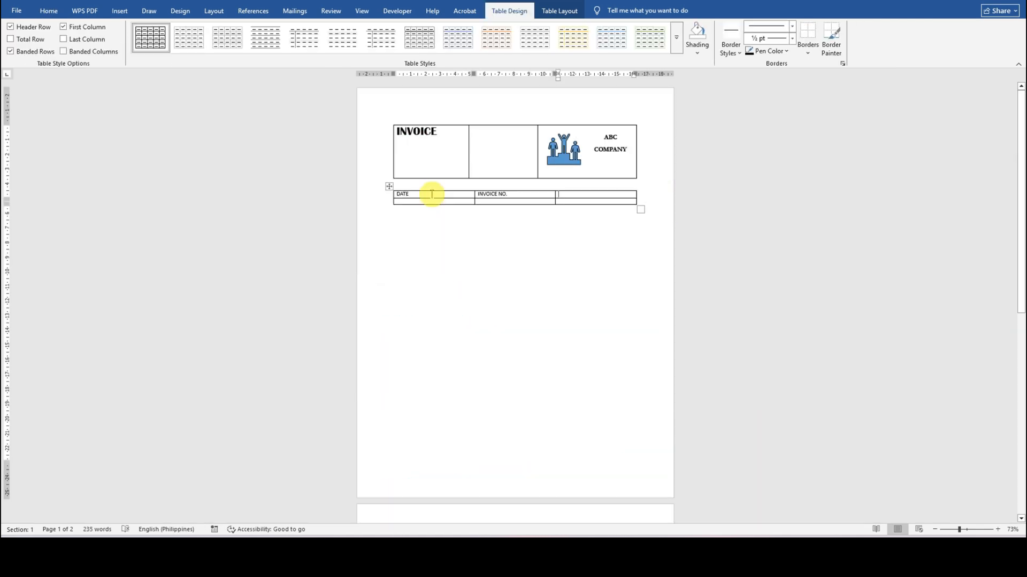
pyautogui.write('YOUR COMPANY')
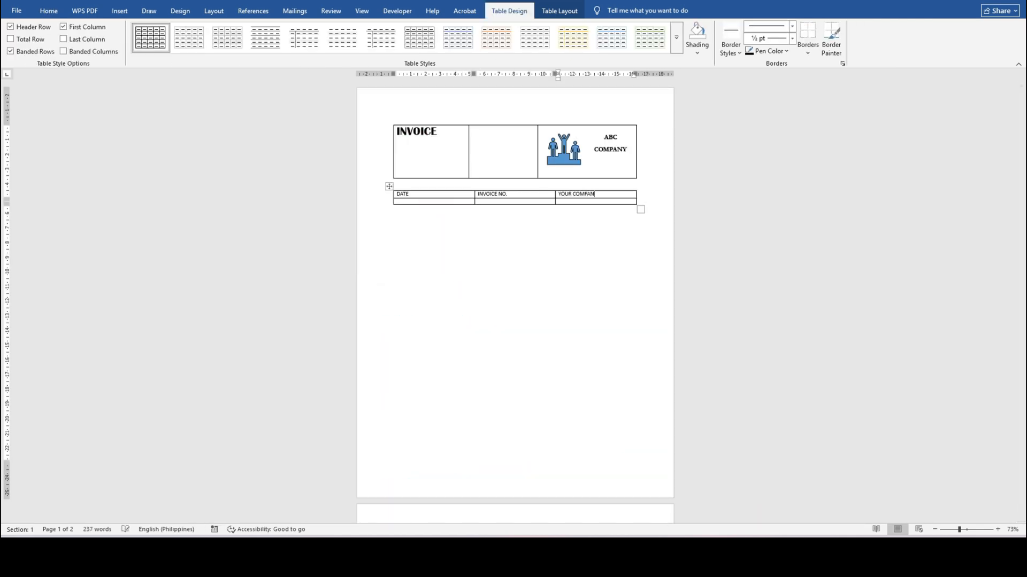
# Step: Fill the second row with June 15, 2025, invoice number 001 and the company's street and city address on two lines
pyautogui.click(414, 202)
pyautogui.write('J')
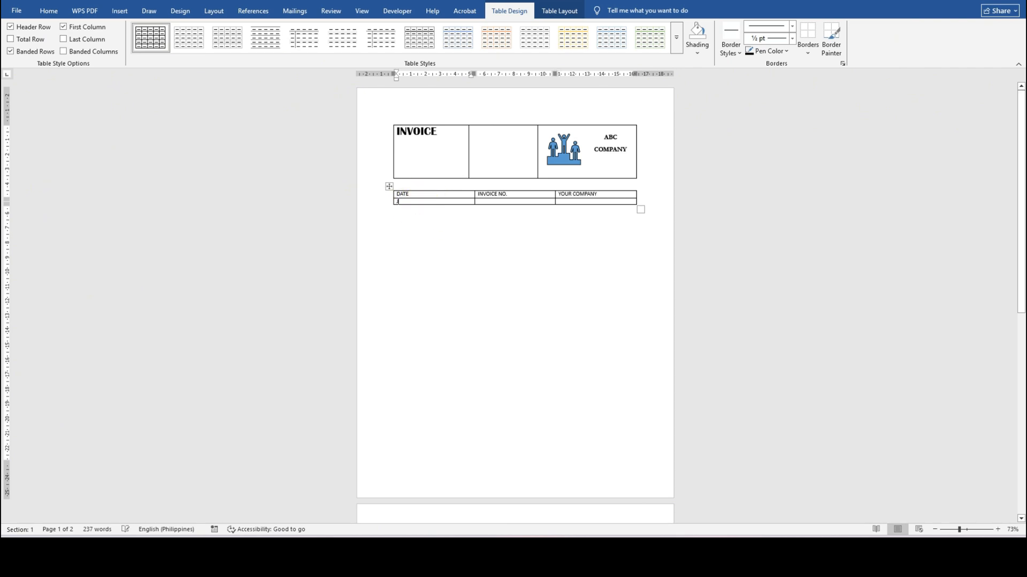
pyautogui.write('Une')
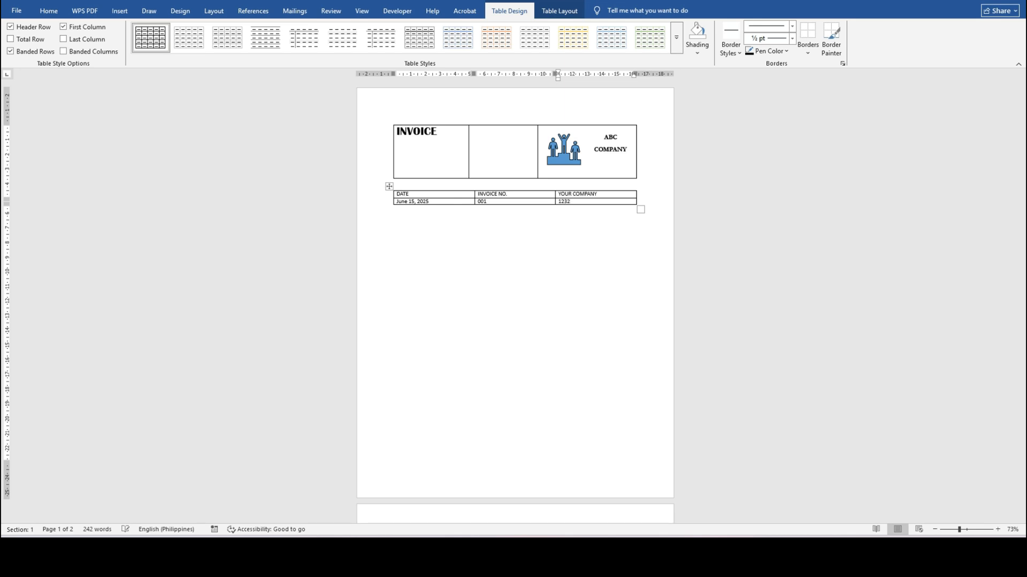
pyautogui.write('Street')
pyautogui.press('Return')
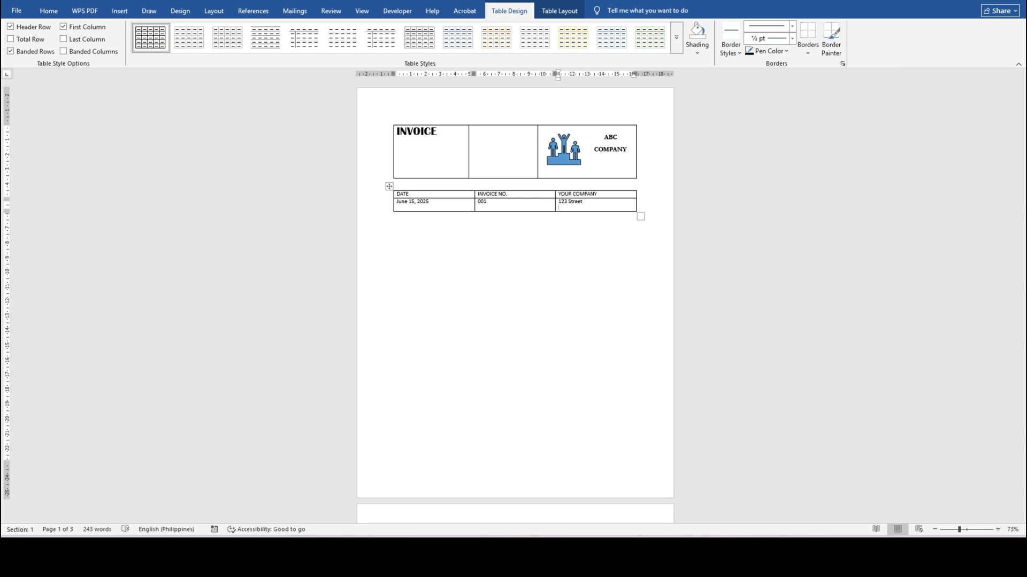
pyautogui.write('New Yoork, New York')
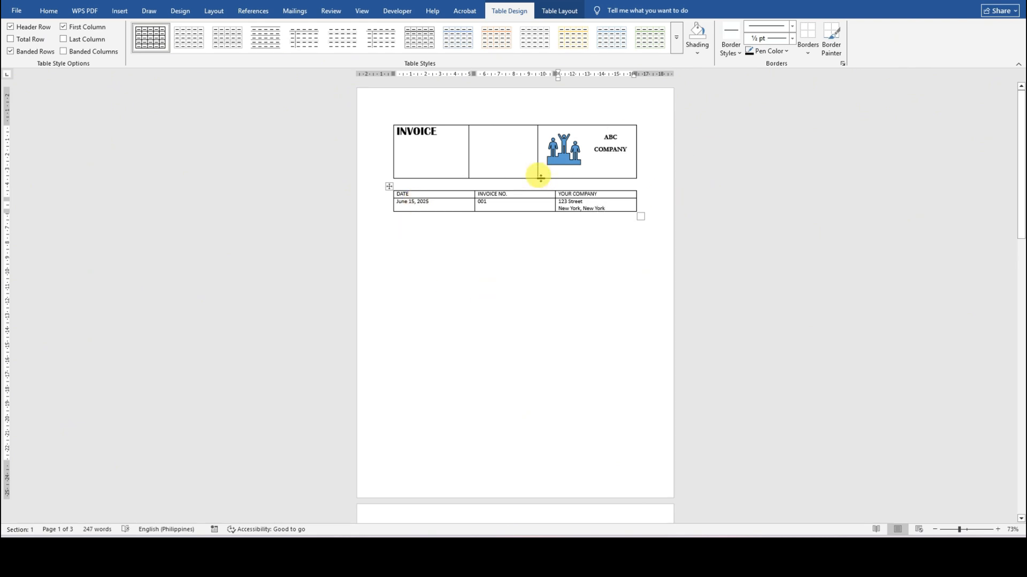
# Step: Following the sample invoice, add the lines Phone number, Fax Number and Email Address under the company address
pyautogui.hotkey('alt', 'Tab')
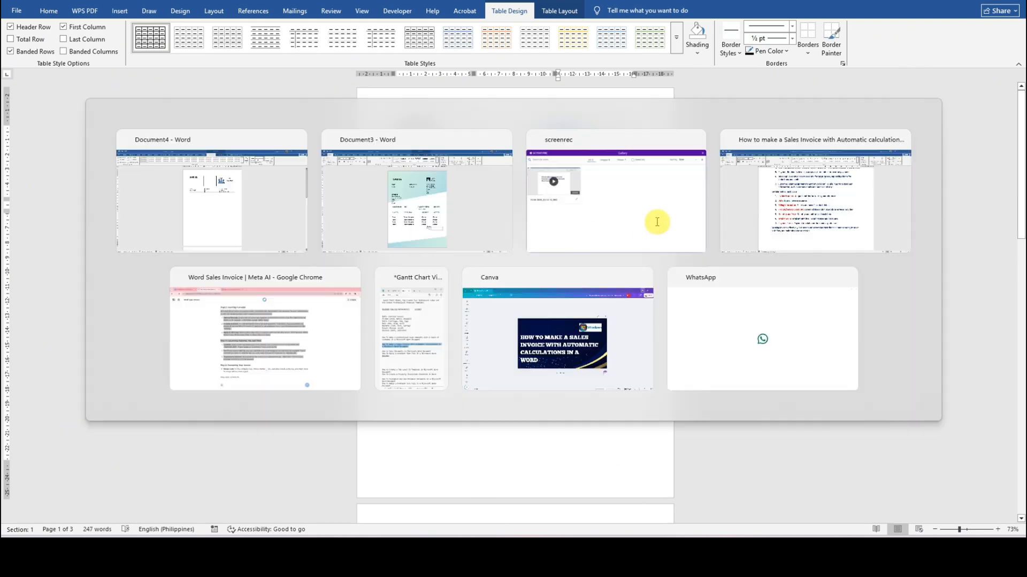
pyautogui.click(582, 184)
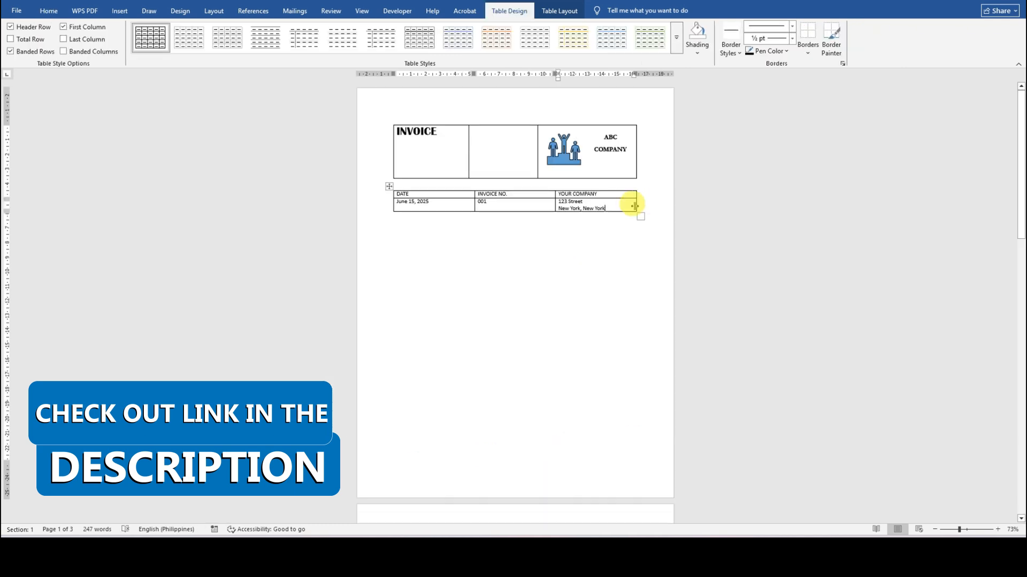
pyautogui.click(408, 228)
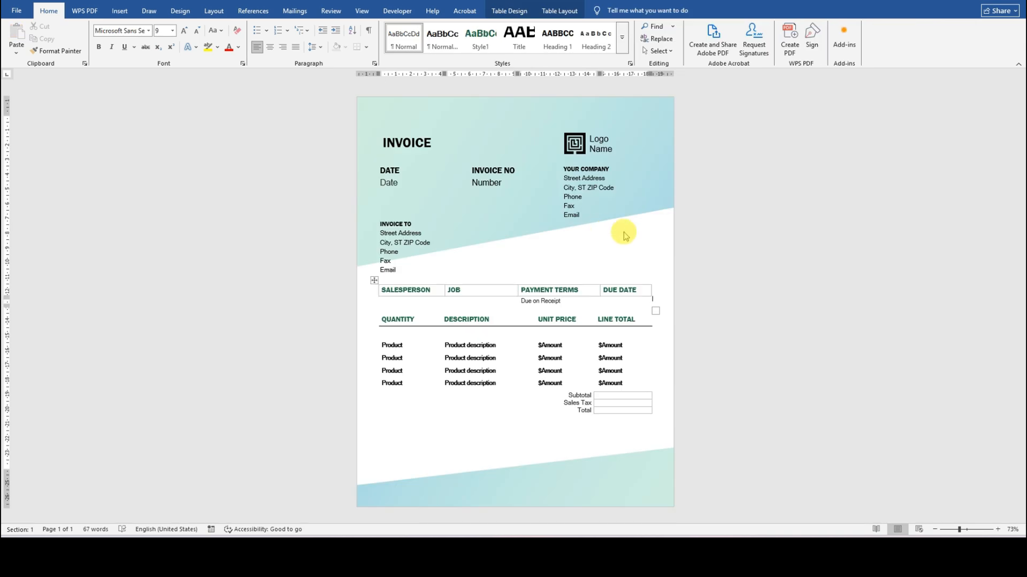
pyautogui.click(614, 208)
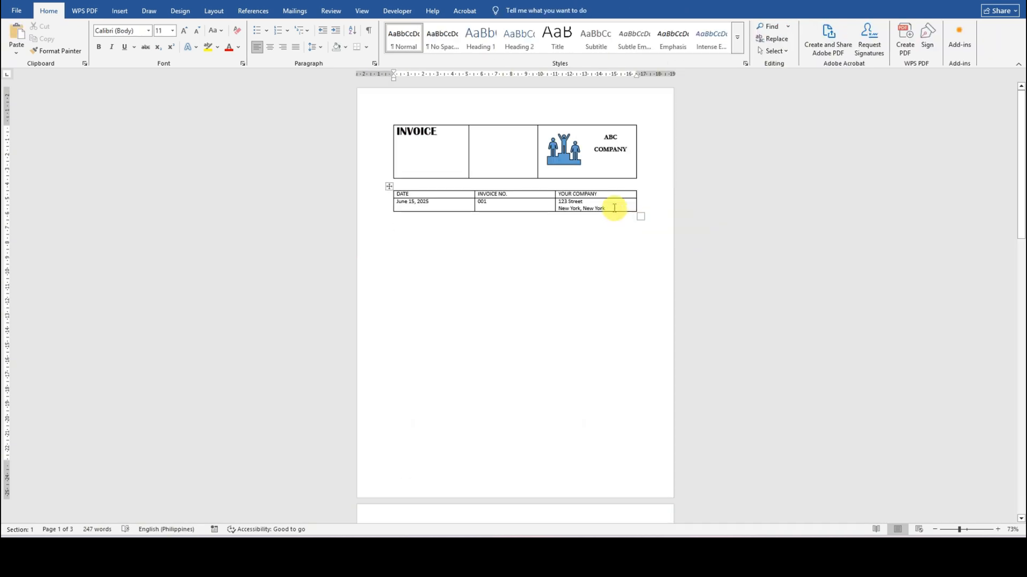
pyautogui.press('Return')
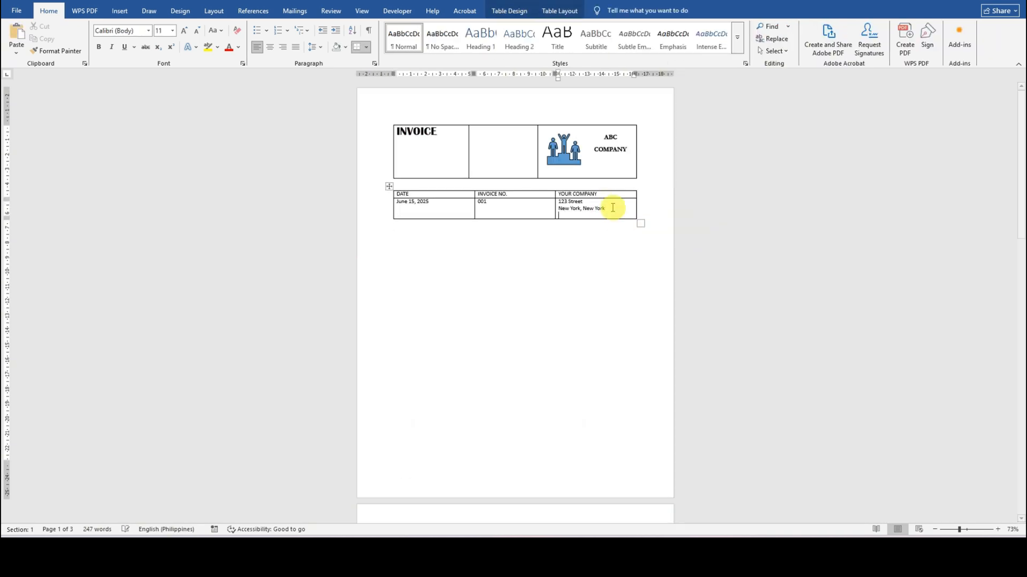
pyautogui.write('Phone number')
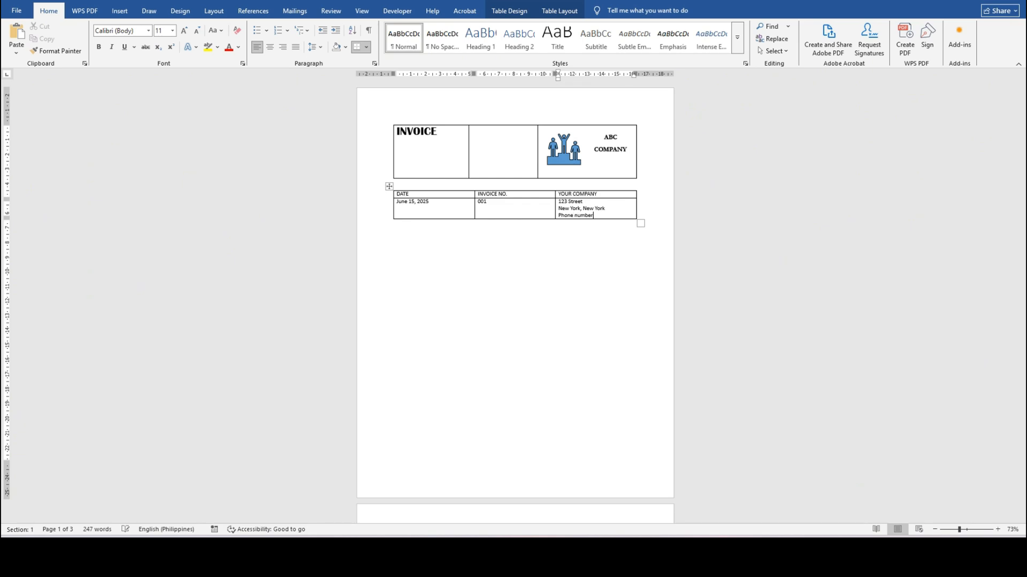
pyautogui.press('Return')
pyautogui.write('Fax Numbe')
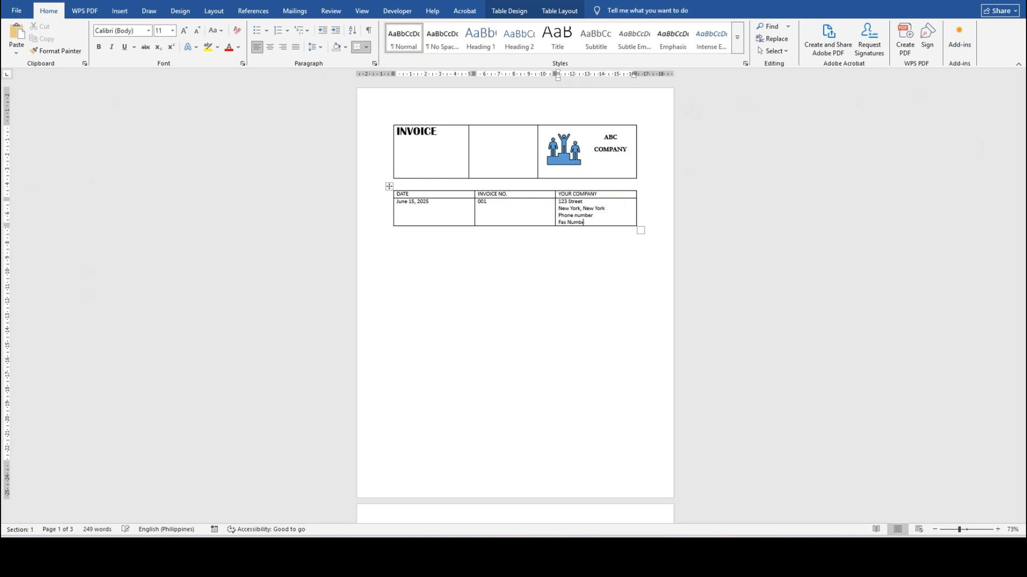
pyautogui.write('r')
pyautogui.press('Return')
pyautogui.write('Email')
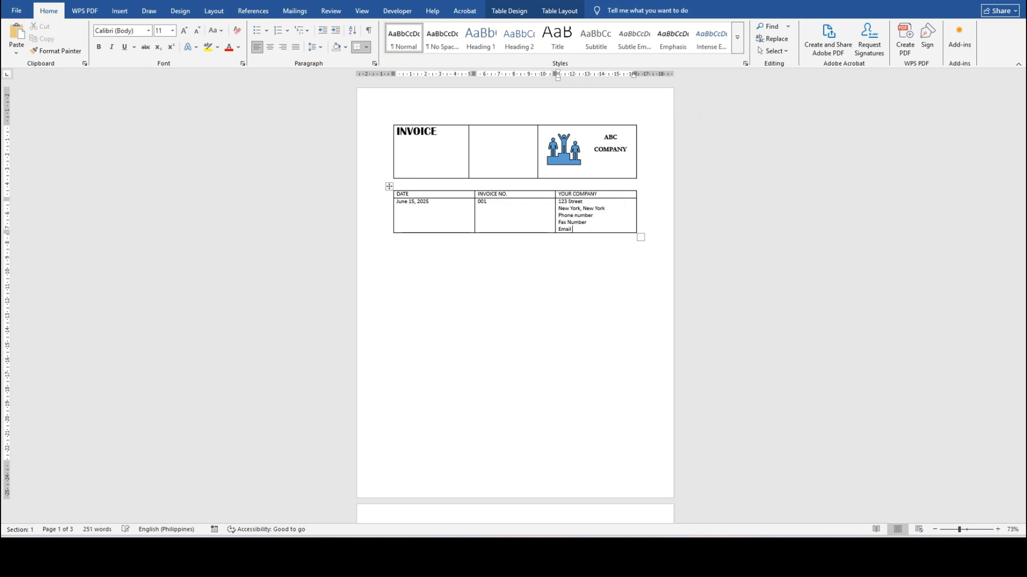
pyautogui.write(' Address')
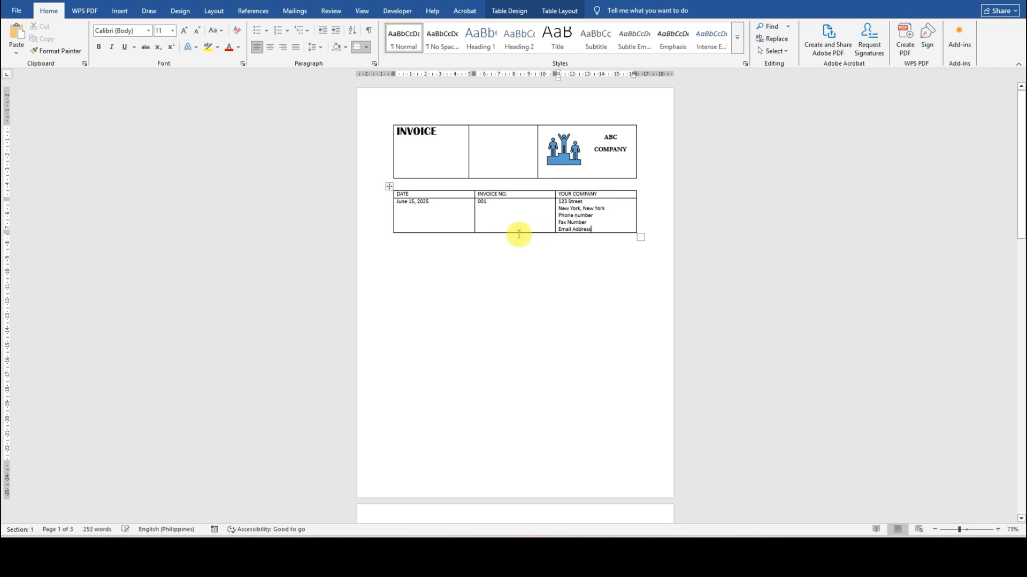
# Step: Insert a table with one column and two rows below the company details table and enter INVOICE TO: in its first row
pyautogui.click(401, 259)
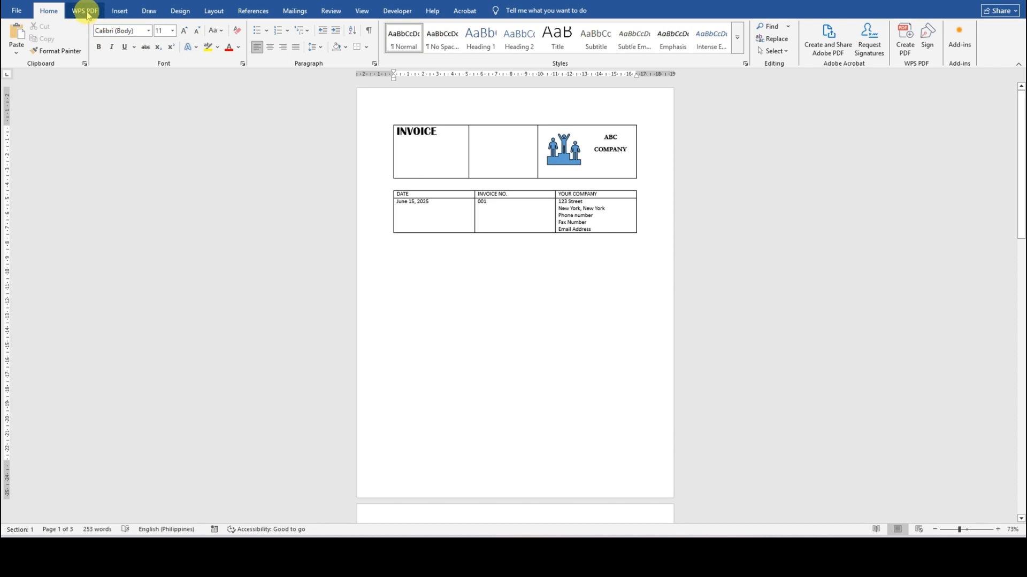
pyautogui.click(118, 12)
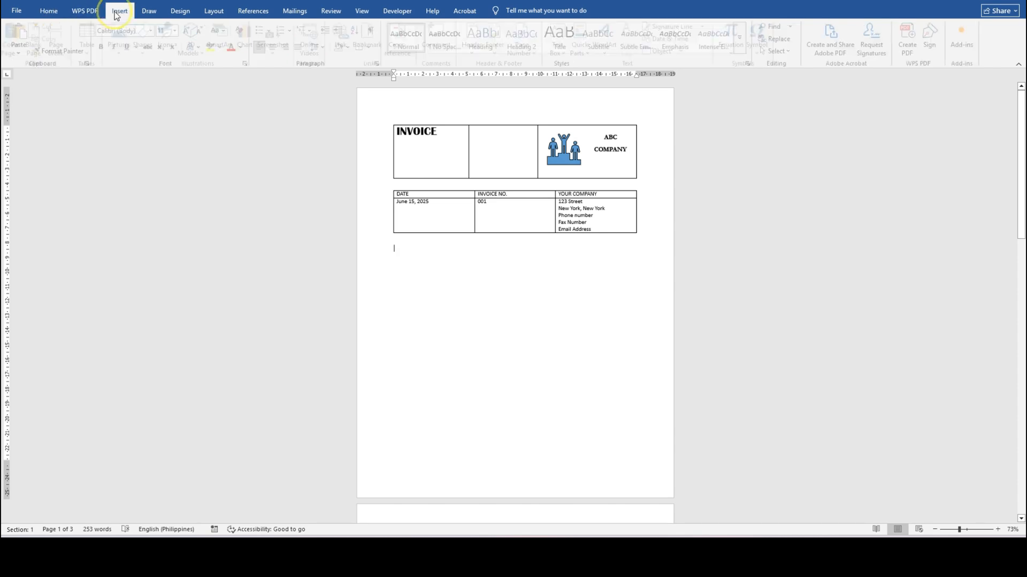
pyautogui.click(92, 45)
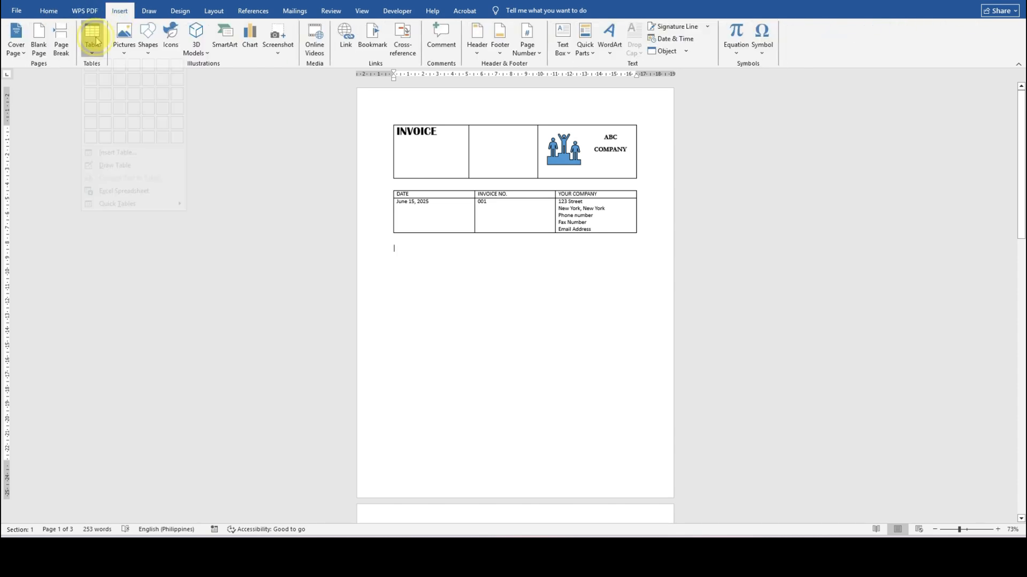
pyautogui.click(94, 92)
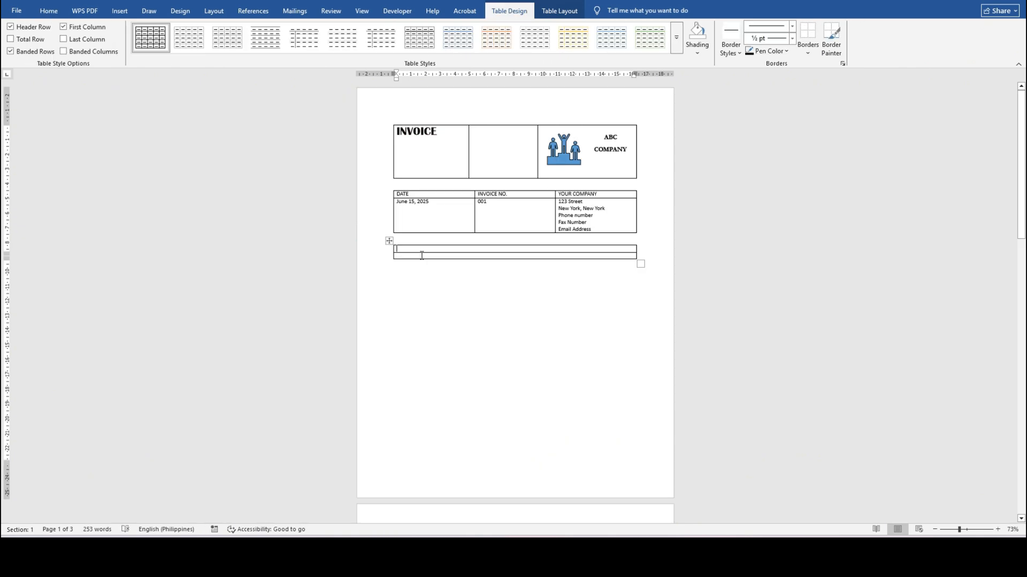
pyautogui.write('INVO')
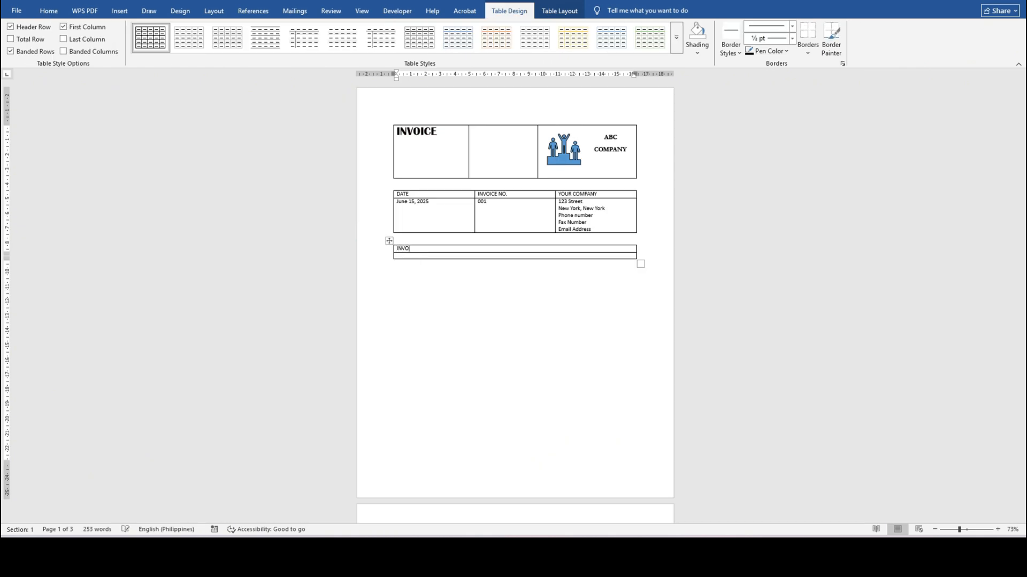
pyautogui.write('ICE TO:')
pyautogui.click(422, 250)
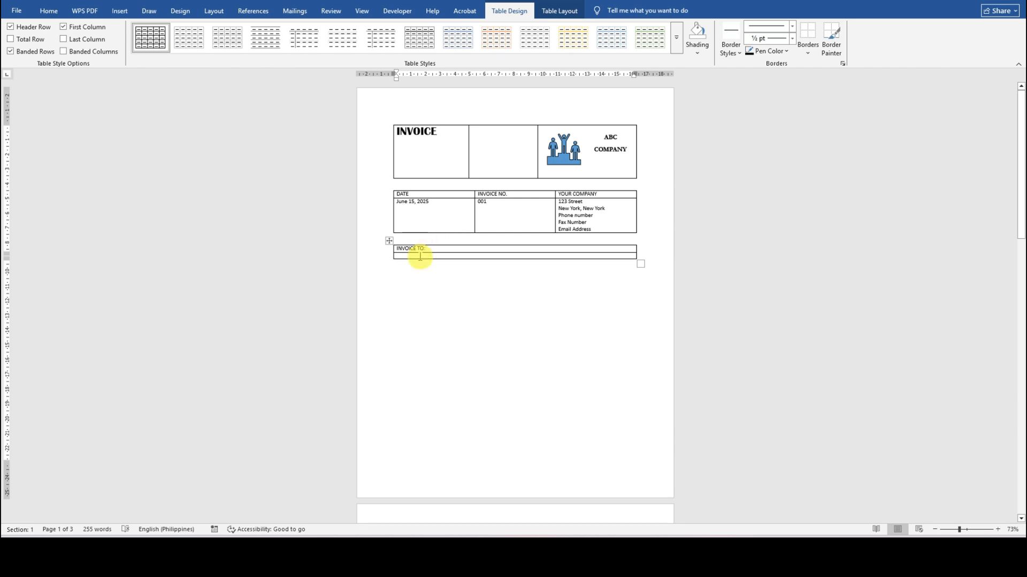
# Step: Copy the address and contact lines from the YOUR COMPANY column into the row below INVOICE TO:
pyautogui.click(420, 257)
pyautogui.moveTo(621, 240); pyautogui.dragTo(550, 202)
pyautogui.hotkey('ctrl', 'c')
pyautogui.click(401, 256)
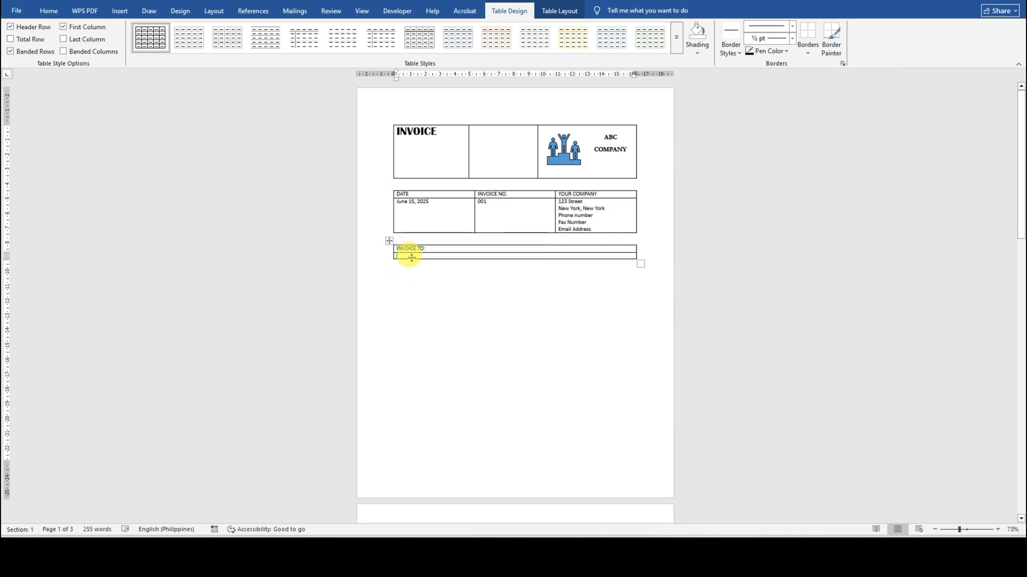
pyautogui.hotkey('ctrl', 'v')
# Step: Insert a table with four columns and two rows below the INVOICE TO: table
pyautogui.click(590, 313)
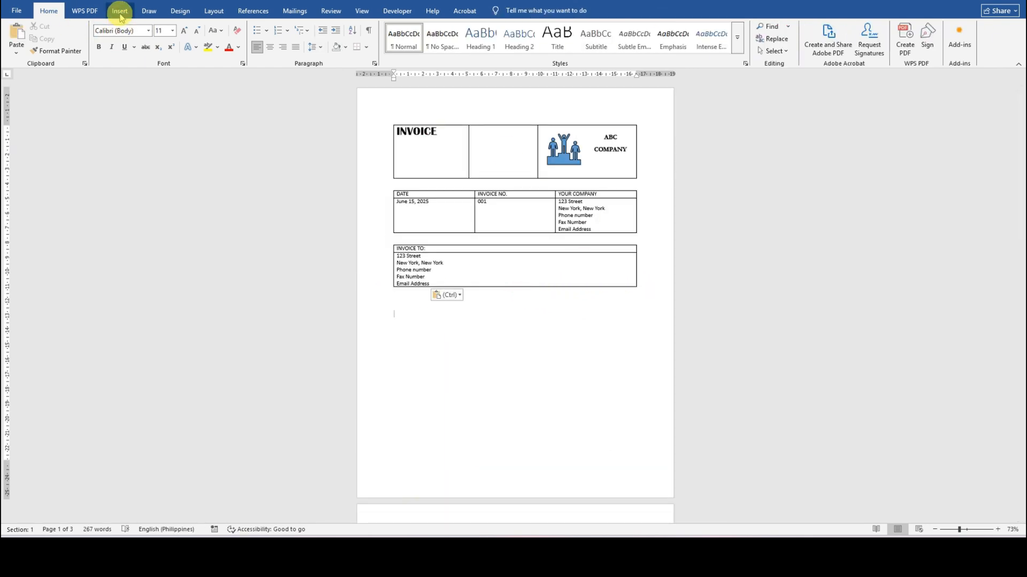
pyautogui.click(119, 10)
pyautogui.click(91, 47)
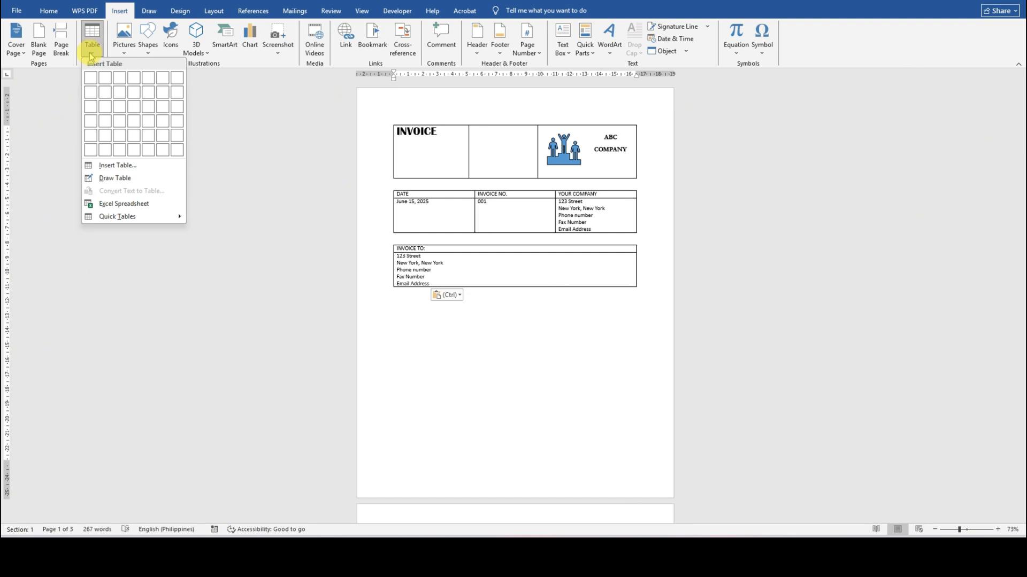
pyautogui.click(134, 92)
# Step: Enter the headings SALESPERSON, POSITION, PAYMENT TERMS and DUE DATE in the four-column table's first row, using the sample invoice as reference
pyautogui.hotkey('alt', 'Tab')
pyautogui.hotkey('alt', 'Tab')
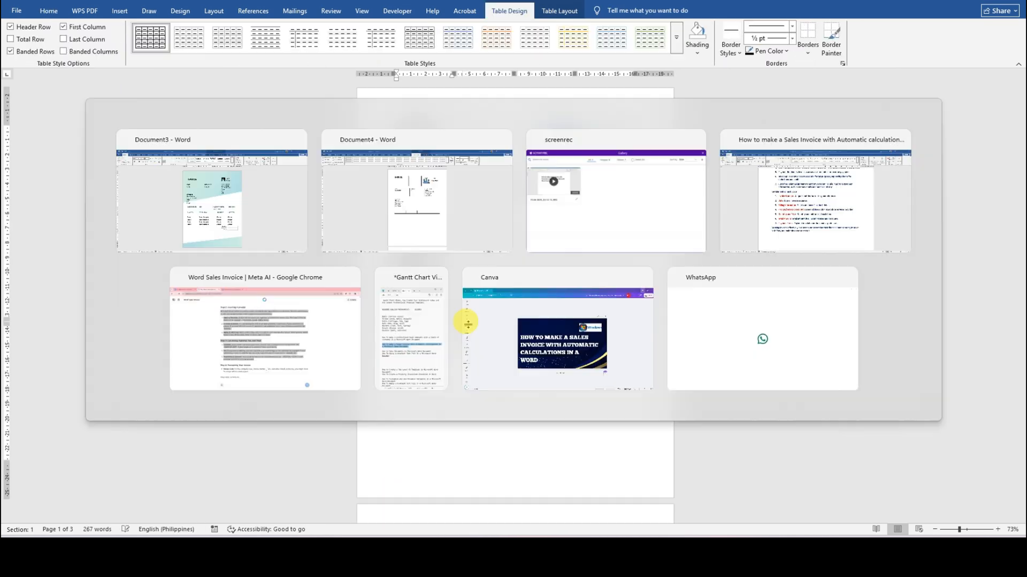
pyautogui.write('SALESPERSO')
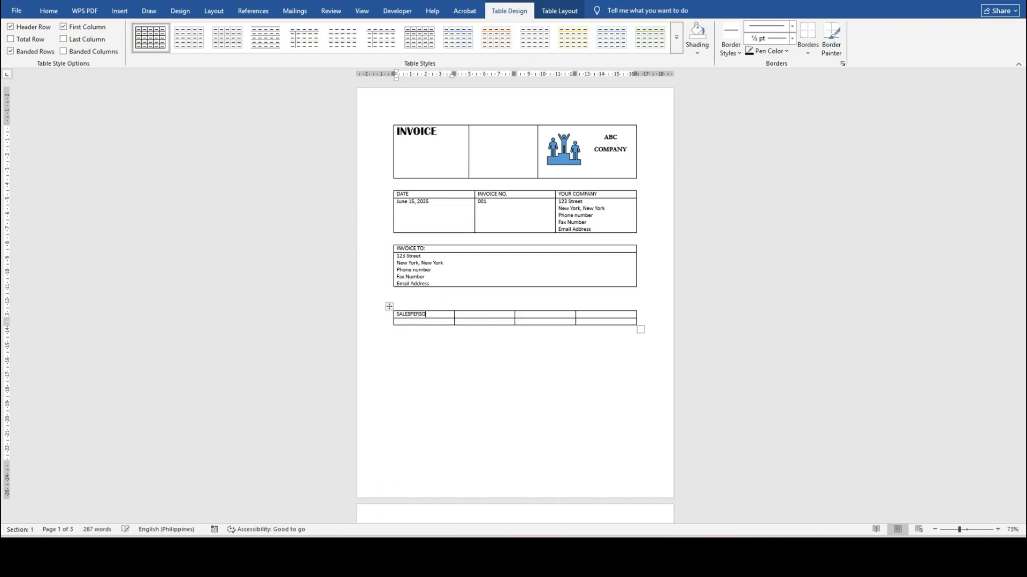
pyautogui.write('N')
pyautogui.press('Tab')
pyautogui.write('POSITION')
pyautogui.press('Tab')
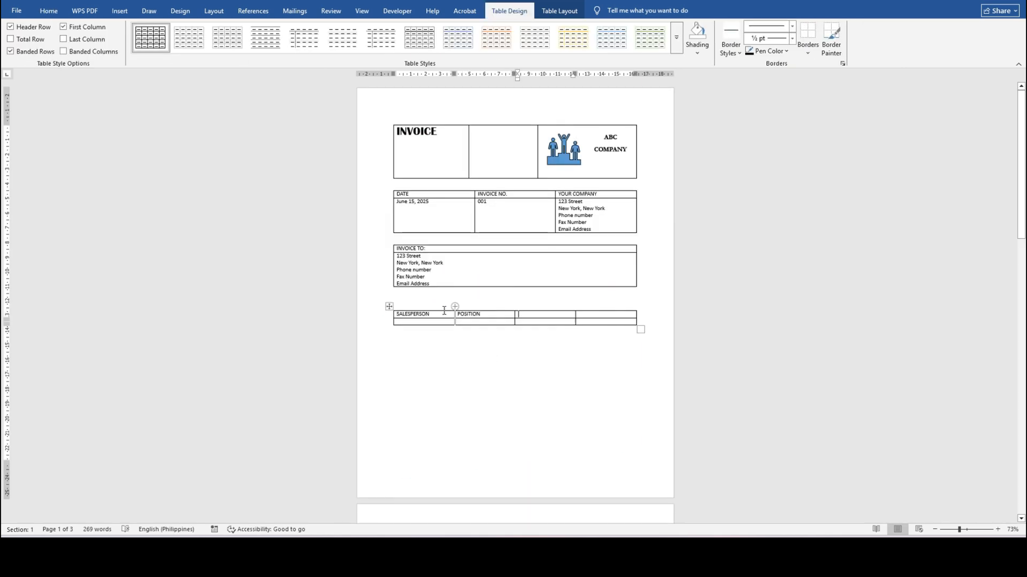
pyautogui.write('PAYMENT TERMS')
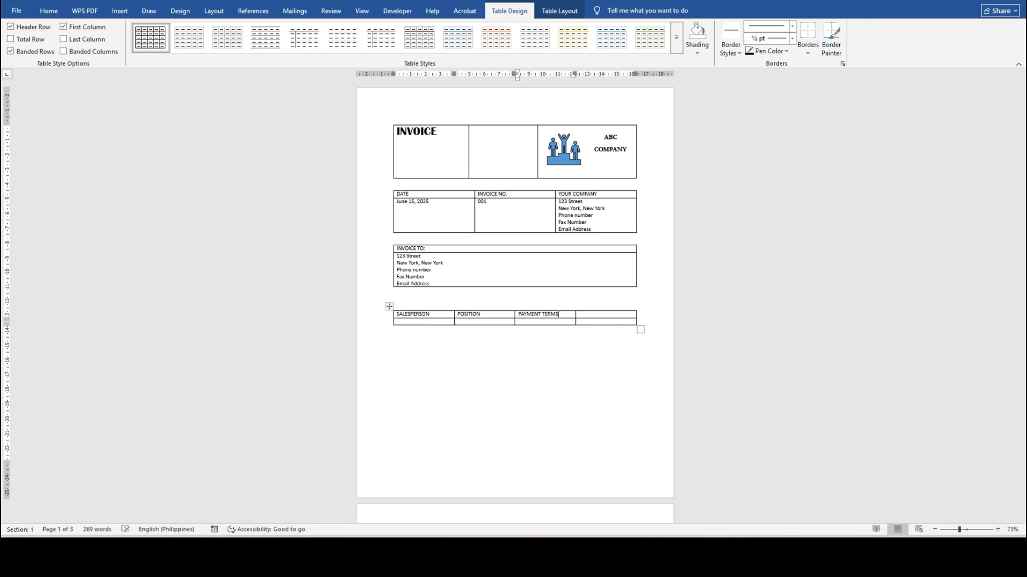
pyautogui.press('Tab')
pyautogui.write('DUE DATE')
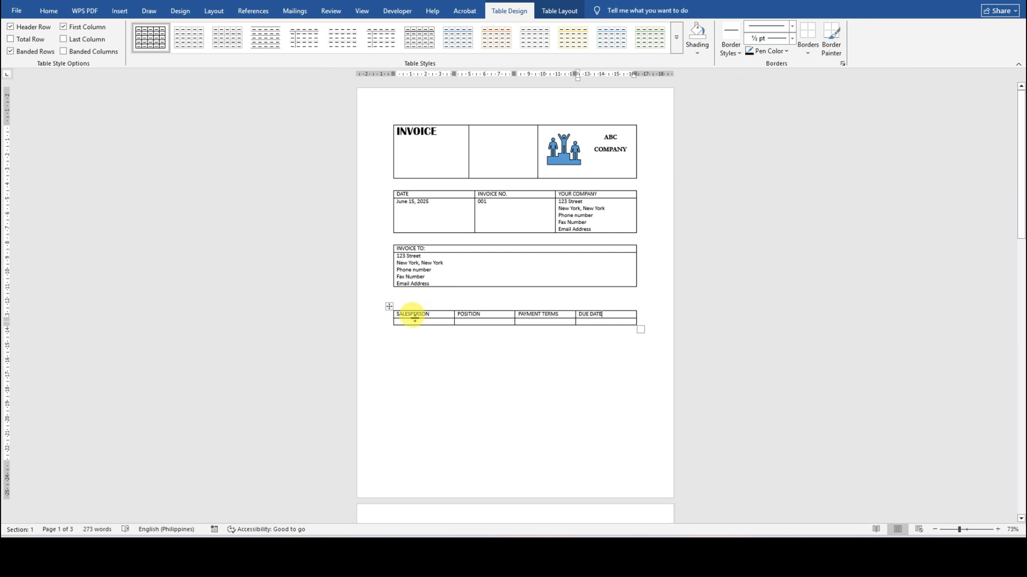
# Step: Fill the second row with the salesperson's name, Sales Manager, 30 days and June 15, 2025
pyautogui.click(412, 321)
pyautogui.write('An')
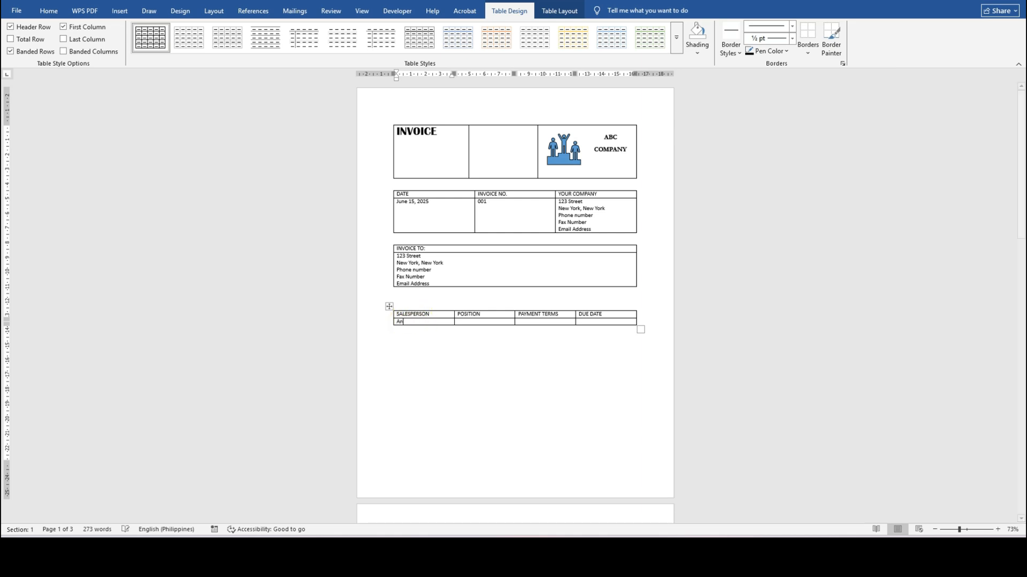
pyautogui.write('a')
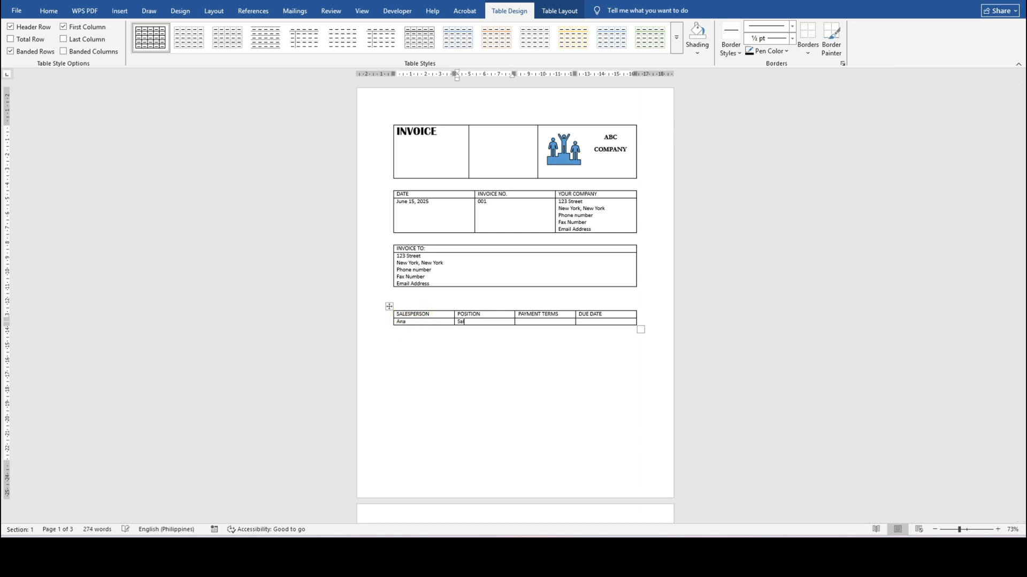
pyautogui.write('Sales Manager')
pyautogui.press('Tab')
pyautogui.write('June')
# Step: Insert a table with four columns and one row below the SALESPERSON table, using the sample invoice as reference
pyautogui.click(415, 348)
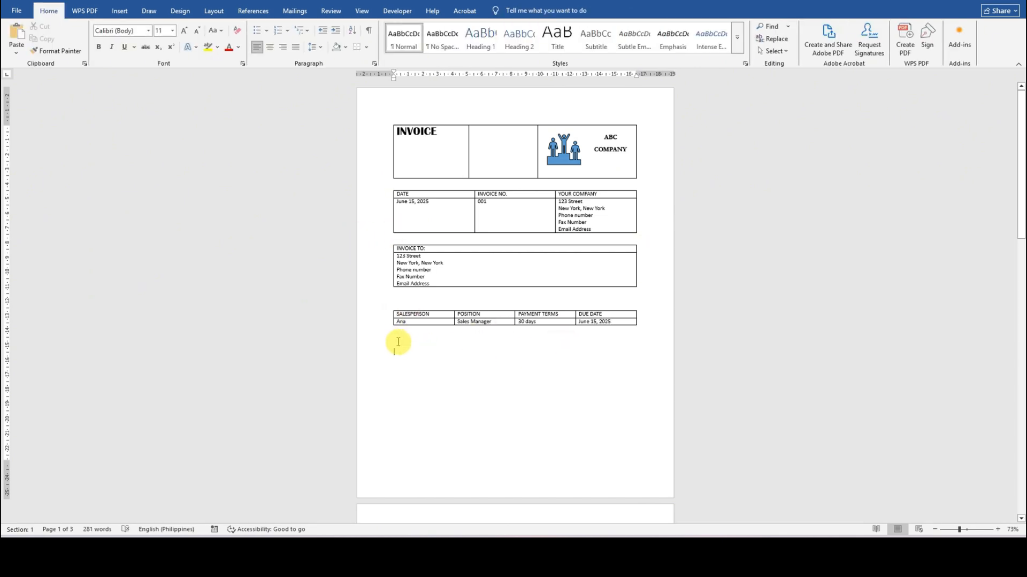
pyautogui.click(398, 342)
pyautogui.hotkey('alt', 'Tab')
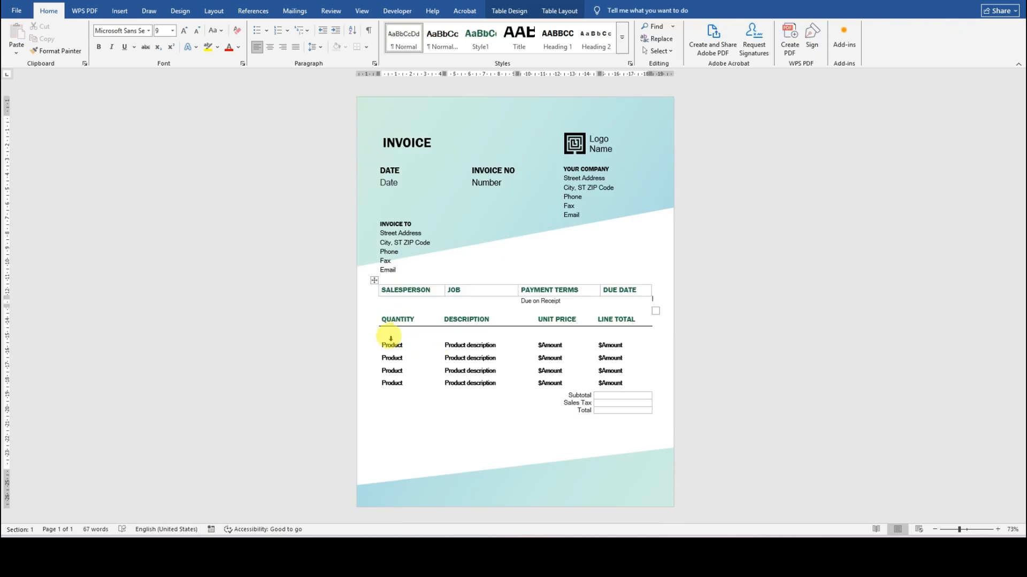
pyautogui.hotkey('alt', 'Tab')
pyautogui.hotkey('alt', 'Tab')
pyautogui.hotkey('alt', 'Tab')
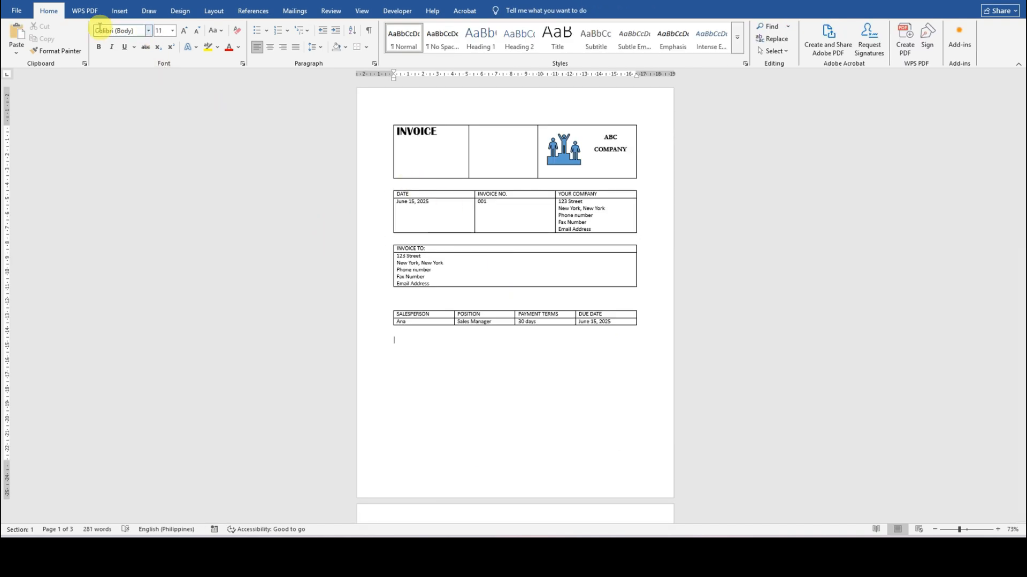
pyautogui.click(119, 13)
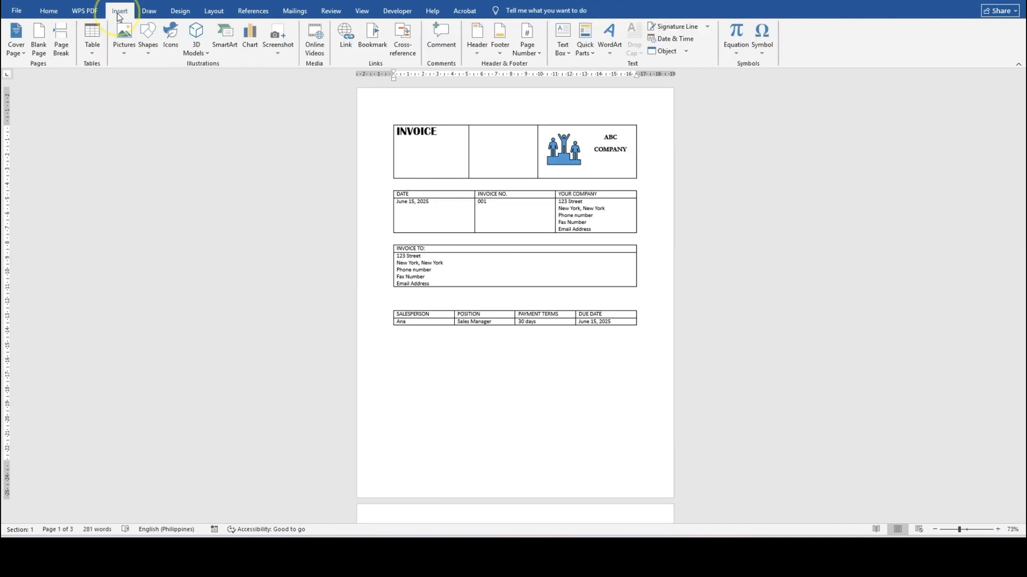
pyautogui.click(92, 42)
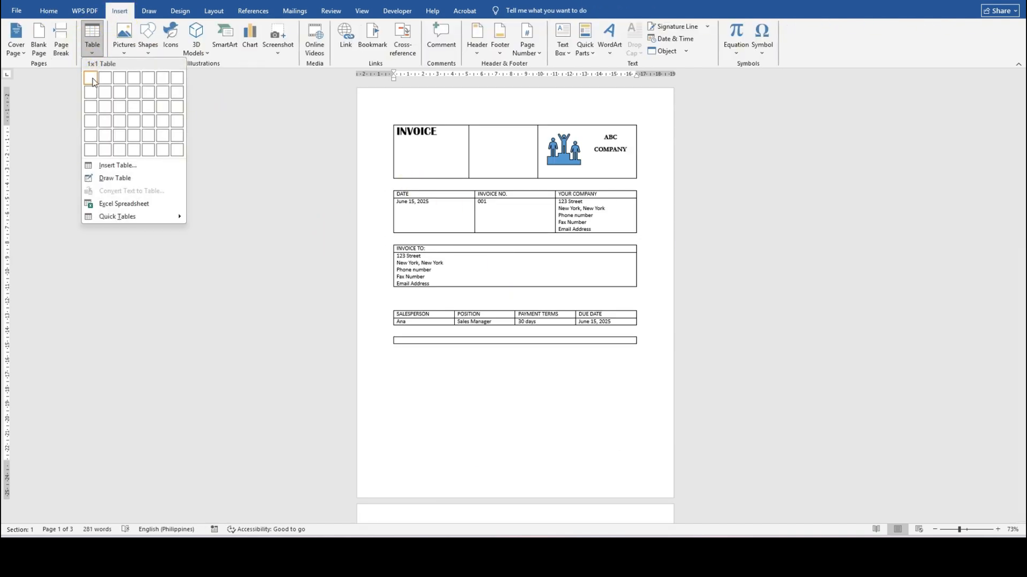
pyautogui.click(134, 78)
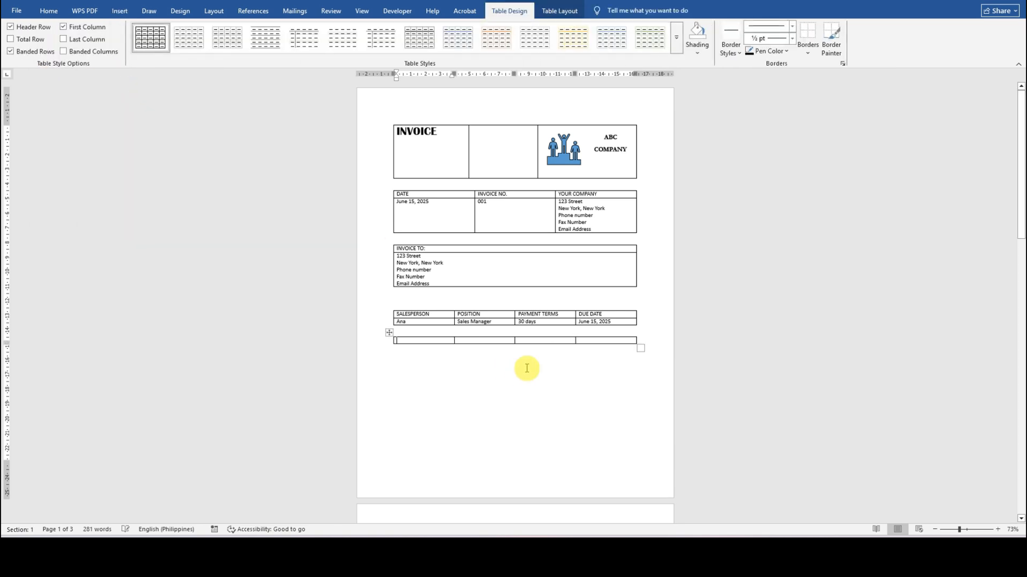
# Step: Enter the headings QUANTITY, DESCRIPTION, UNIT PRICE and LINE TOTAL in the one-row table, following the sample invoice
pyautogui.hotkey('alt', 'Tab')
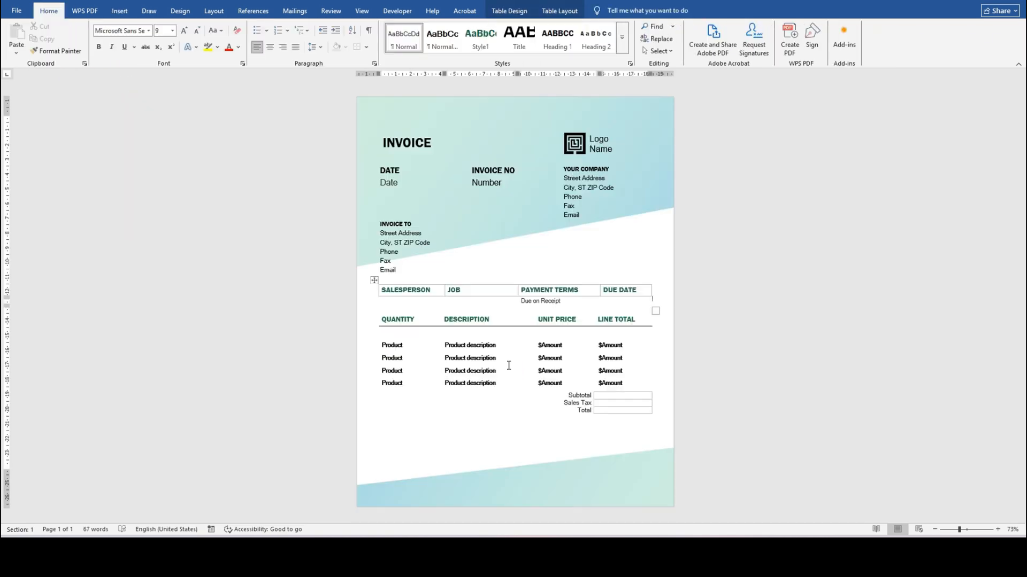
pyautogui.hotkey('alt', 'Tab')
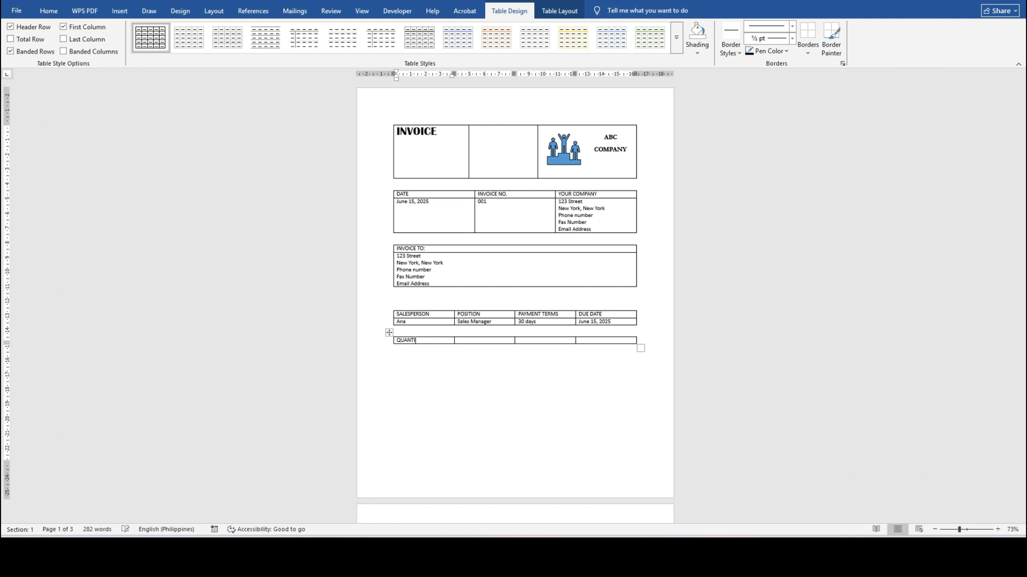
pyautogui.press('Tab')
pyautogui.hotkey('alt', 'Tab')
pyautogui.hotkey('alt', 'Tab')
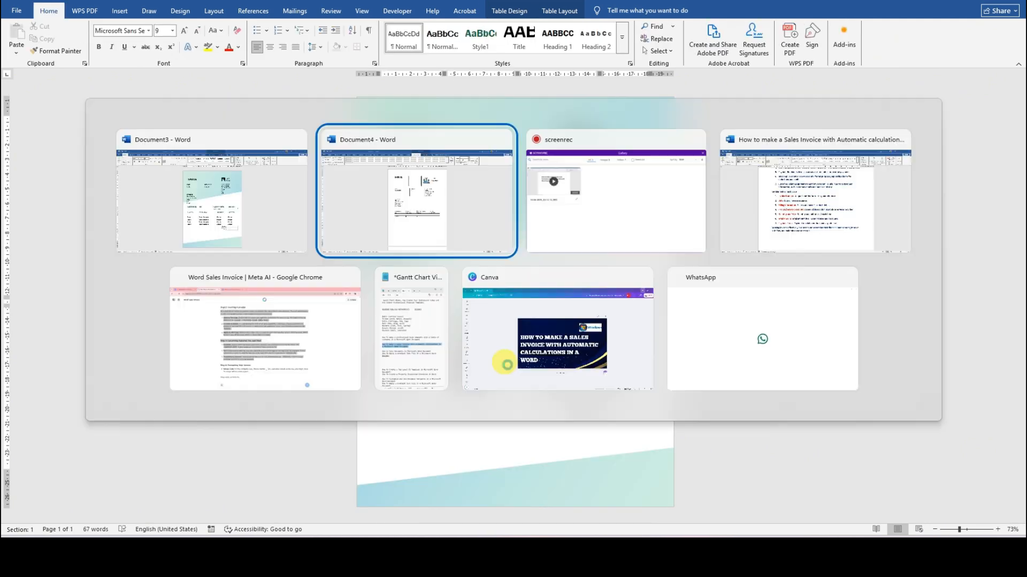
pyautogui.write('DESCRIP')
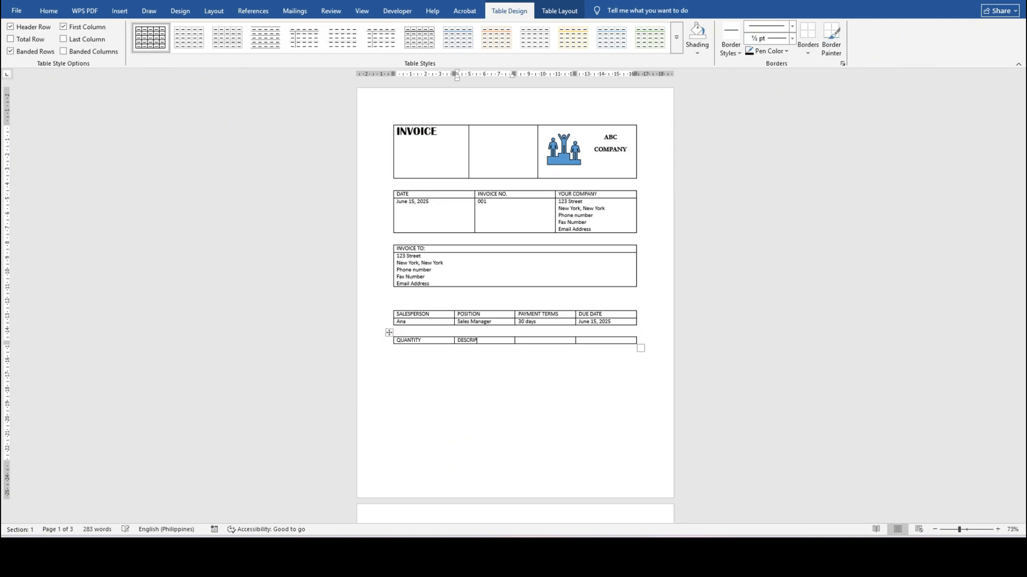
pyautogui.write('TION')
pyautogui.press('Tab')
pyautogui.hotkey('alt', 'Tab')
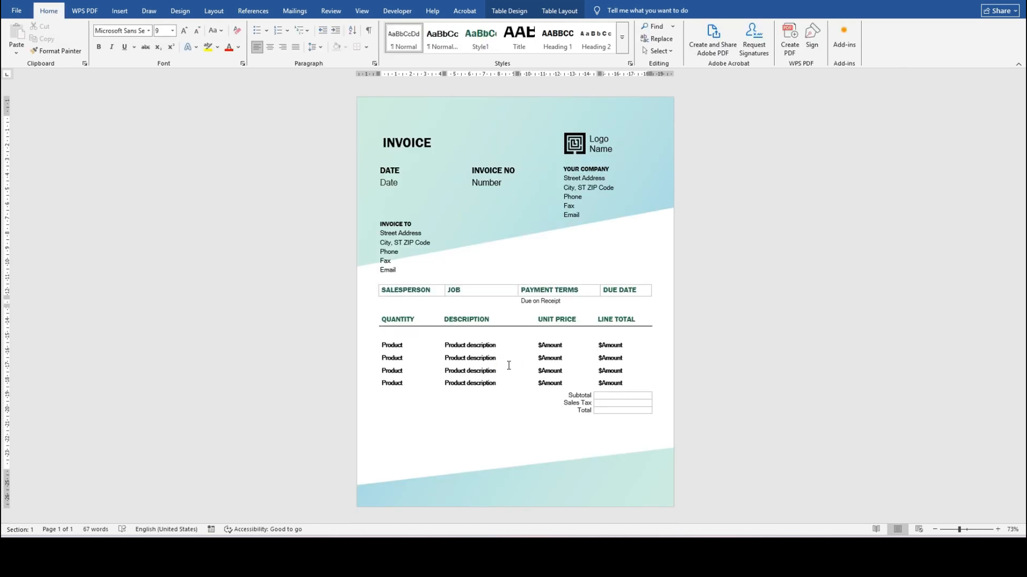
pyautogui.hotkey('alt', 'Tab')
pyautogui.write('UNIT')
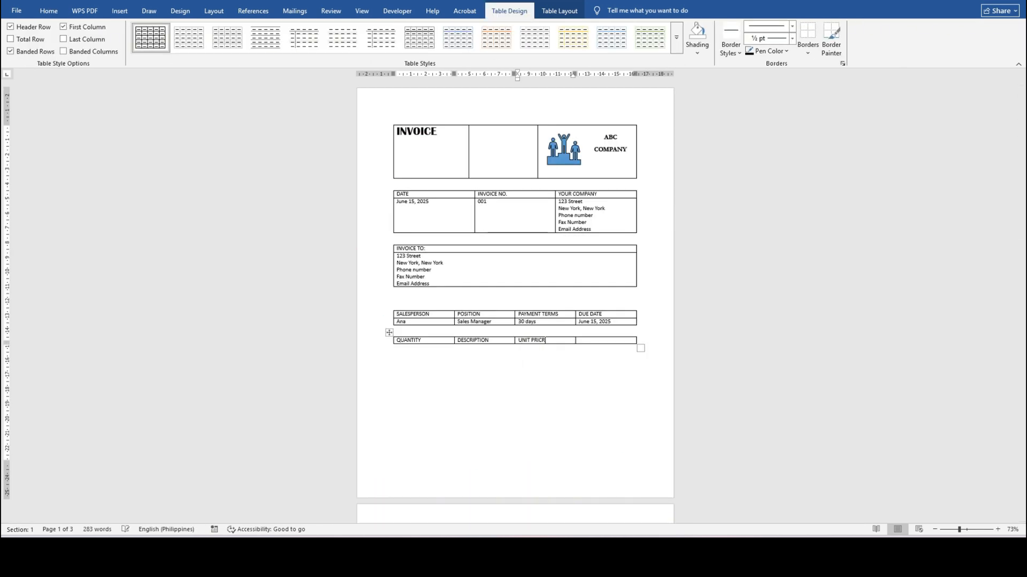
pyautogui.press('Tab')
pyautogui.hotkey('alt', 'Tab')
pyautogui.hotkey('alt', 'Tab')
pyautogui.write('LINE TOTAL')
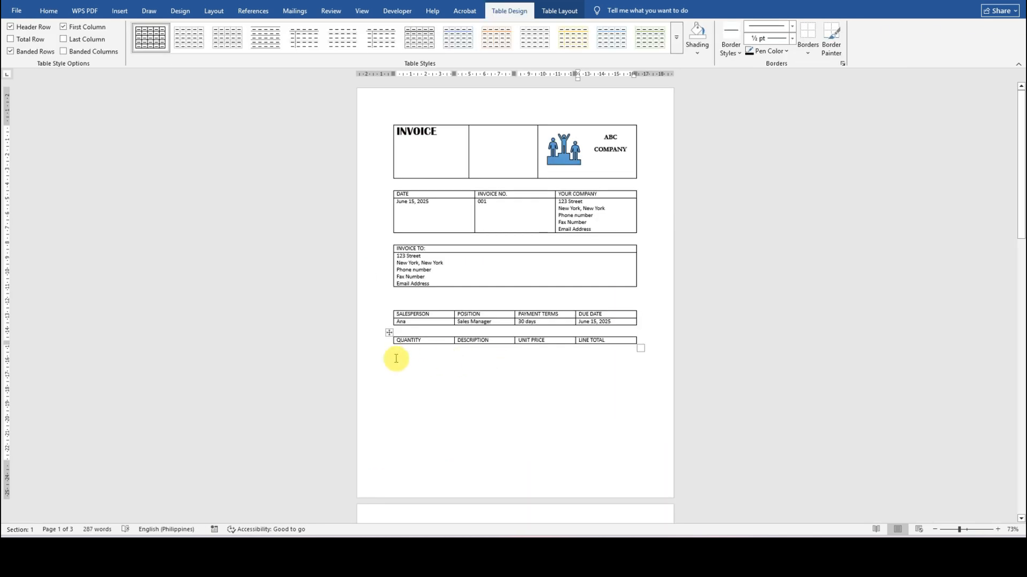
# Step: Insert a table with five columns and four rows below the QUANTITY heading row
pyautogui.click(396, 359)
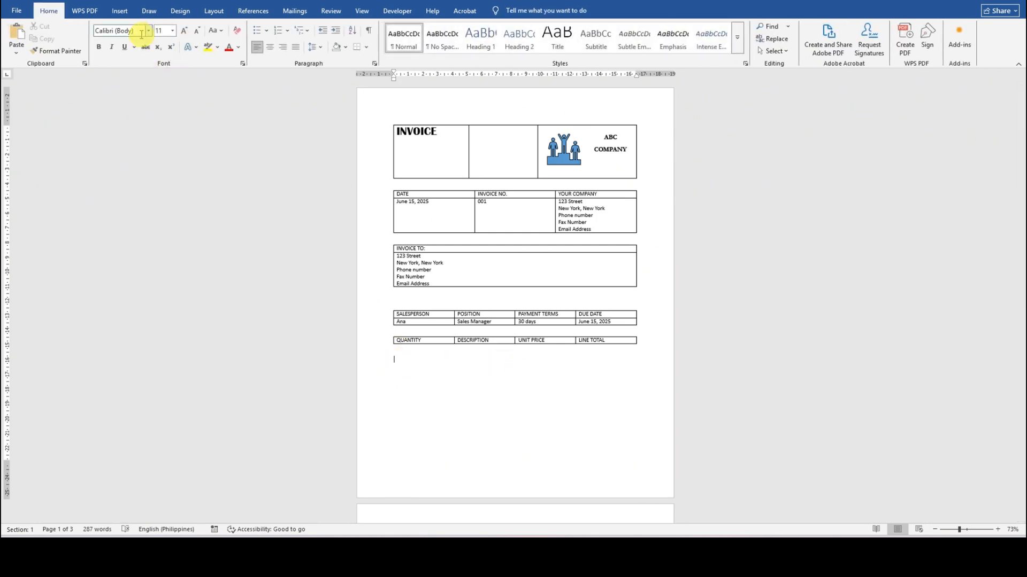
pyautogui.click(119, 11)
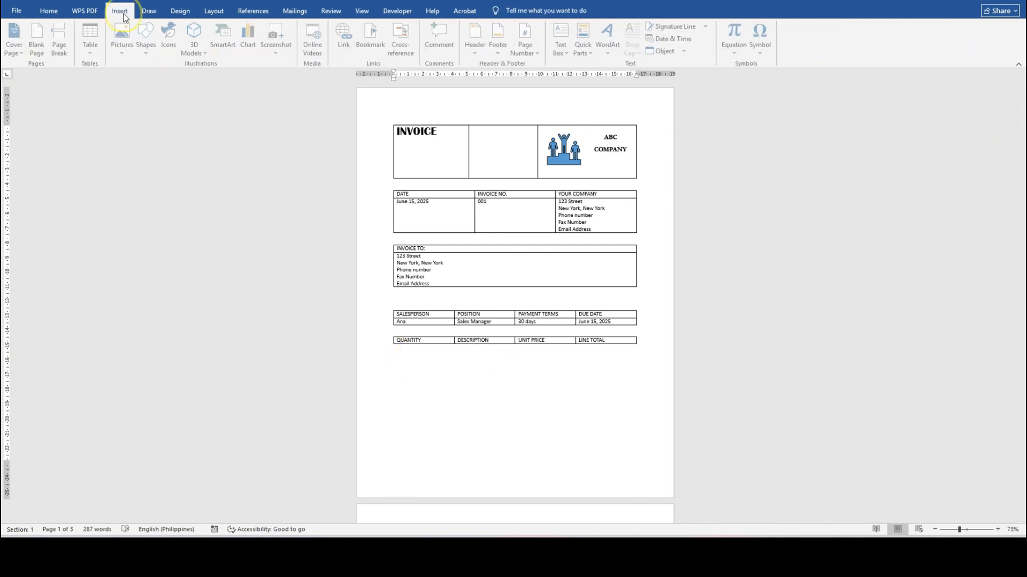
pyautogui.click(95, 47)
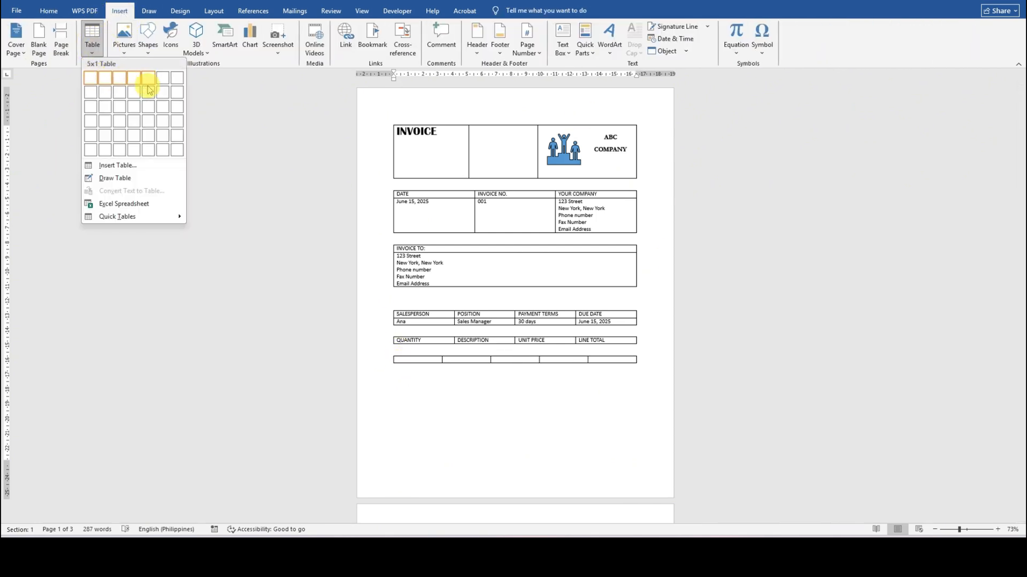
pyautogui.click(150, 124)
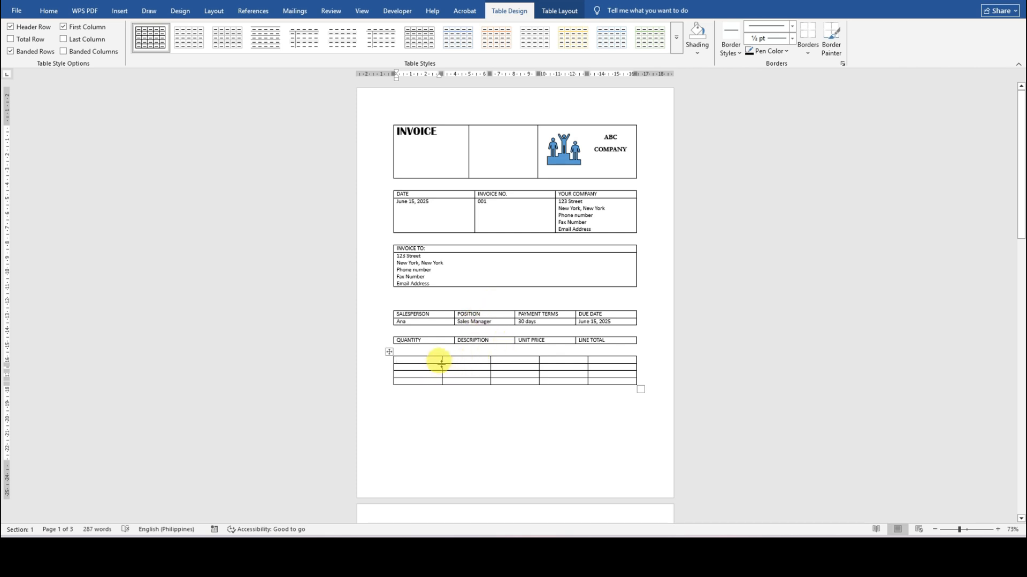
# Step: Undo the first column's resizing in the four-row table and delete the table's fifth column
pyautogui.moveTo(442, 362); pyautogui.dragTo(515, 364)
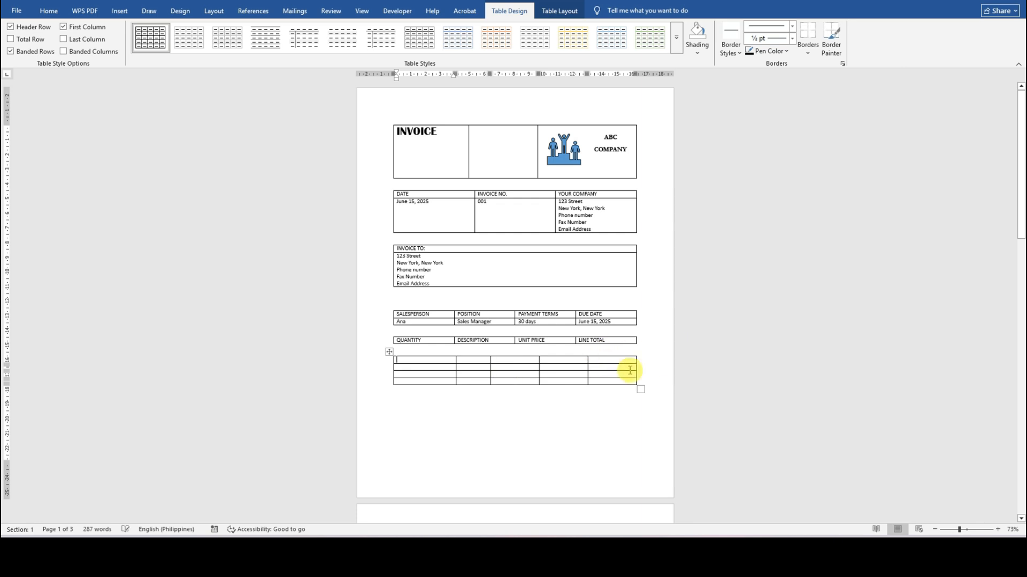
pyautogui.hotkey('ctrl', 'z')
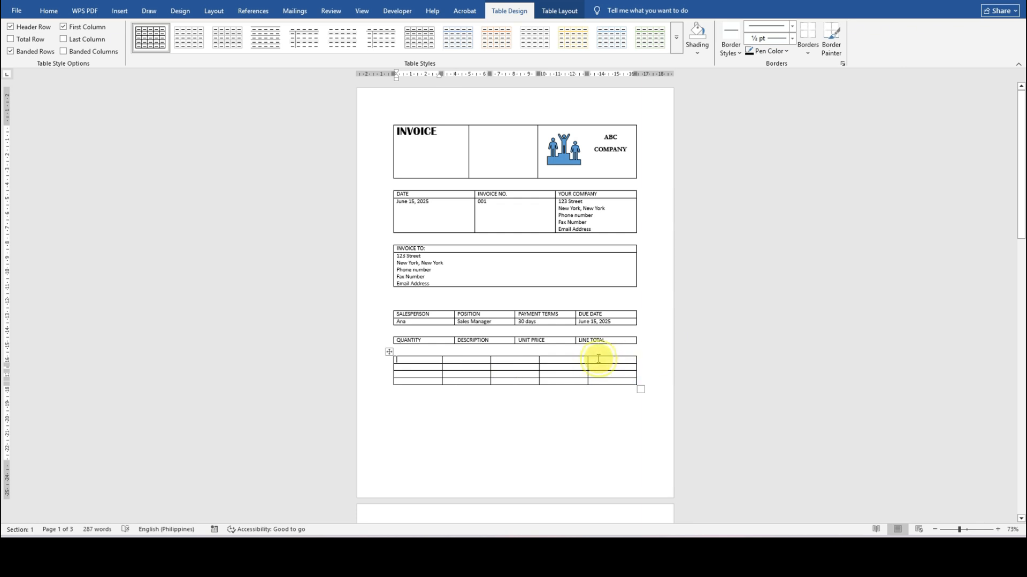
pyautogui.moveTo(598, 359); pyautogui.dragTo(614, 378)
pyautogui.rightClick(618, 380)
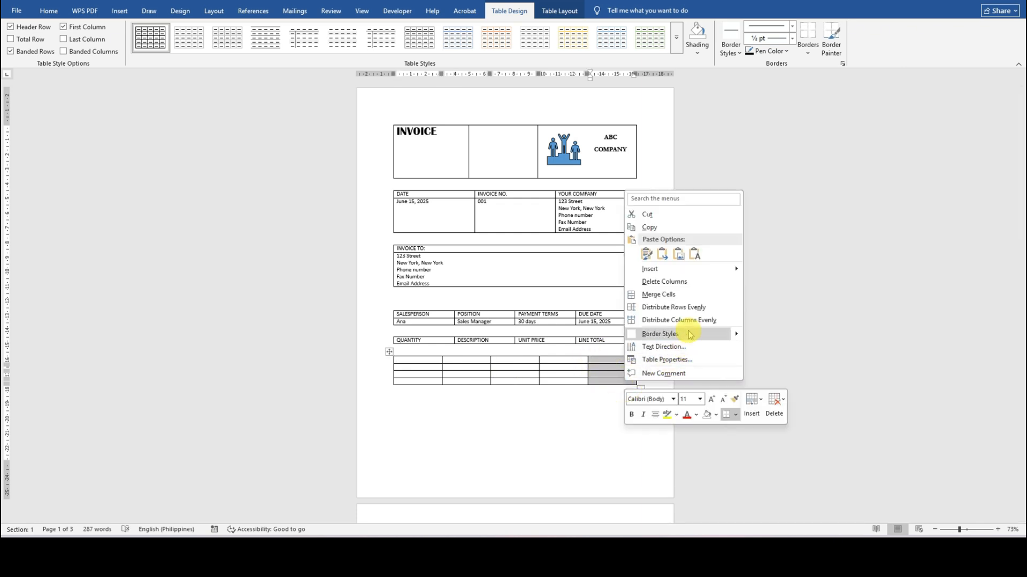
pyautogui.click(690, 282)
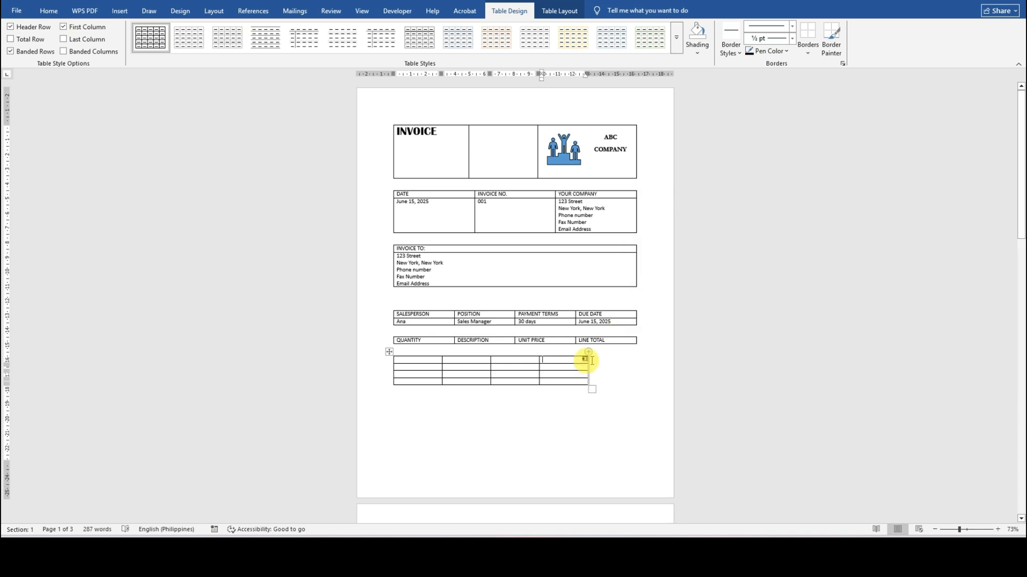
# Step: Widen the four-row table to the full width of the others and align its column borders with the headings above
pyautogui.moveTo(587, 365); pyautogui.dragTo(636, 364)
pyautogui.click(545, 374)
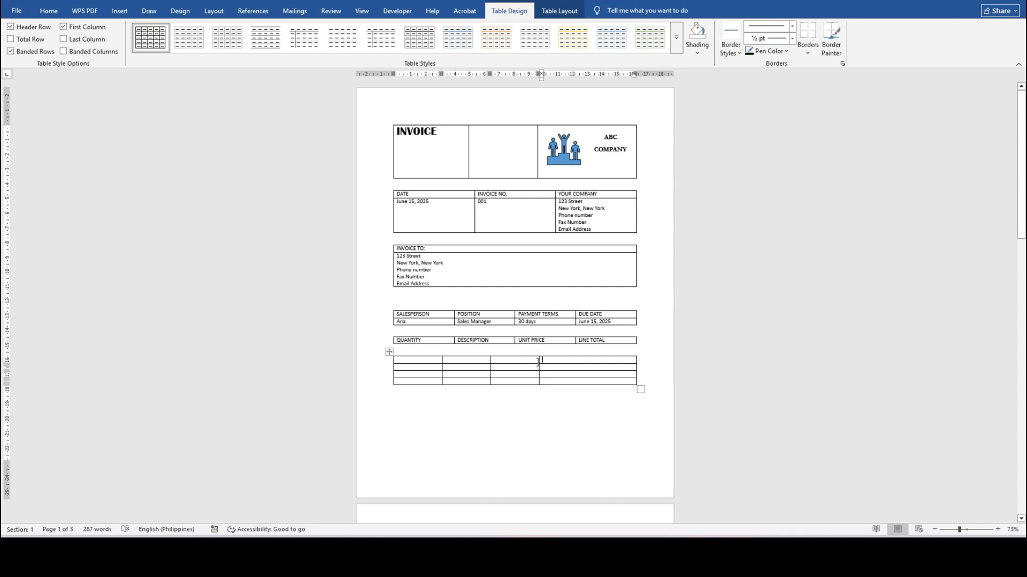
pyautogui.moveTo(539, 361); pyautogui.dragTo(577, 363)
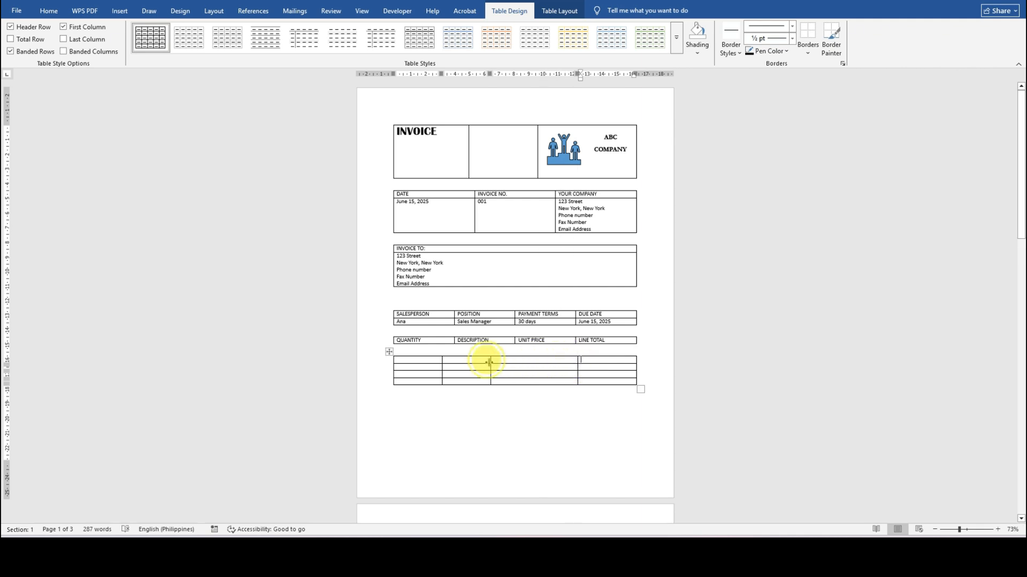
pyautogui.moveTo(489, 362); pyautogui.dragTo(515, 361)
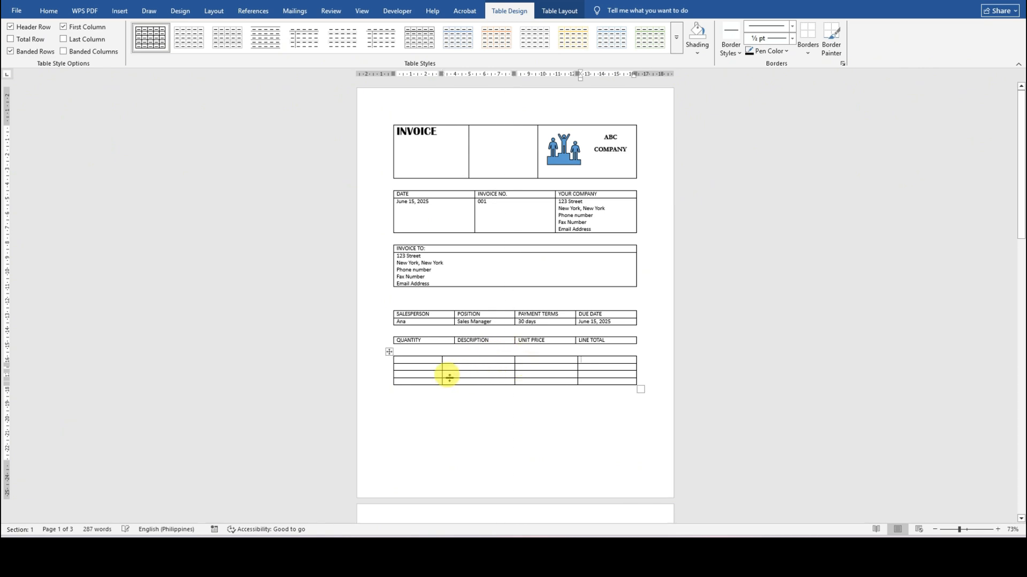
pyautogui.moveTo(449, 378)
pyautogui.mouseDown()
pyautogui.moveTo(428, 368)
pyautogui.moveTo(457, 361)
pyautogui.mouseUp()
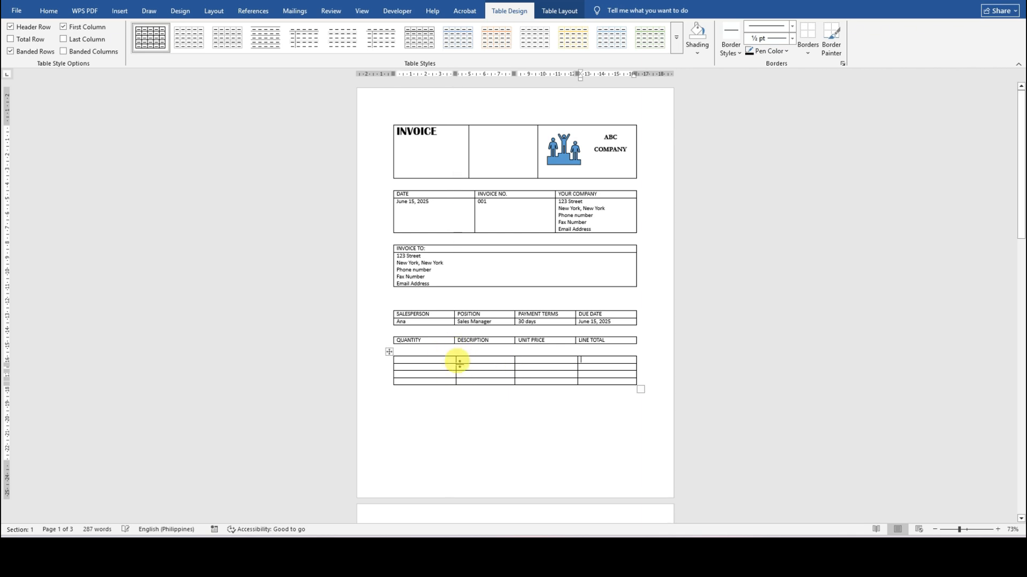
# Step: Insert a table with four columns and three rows below the blank item rows
pyautogui.click(491, 408)
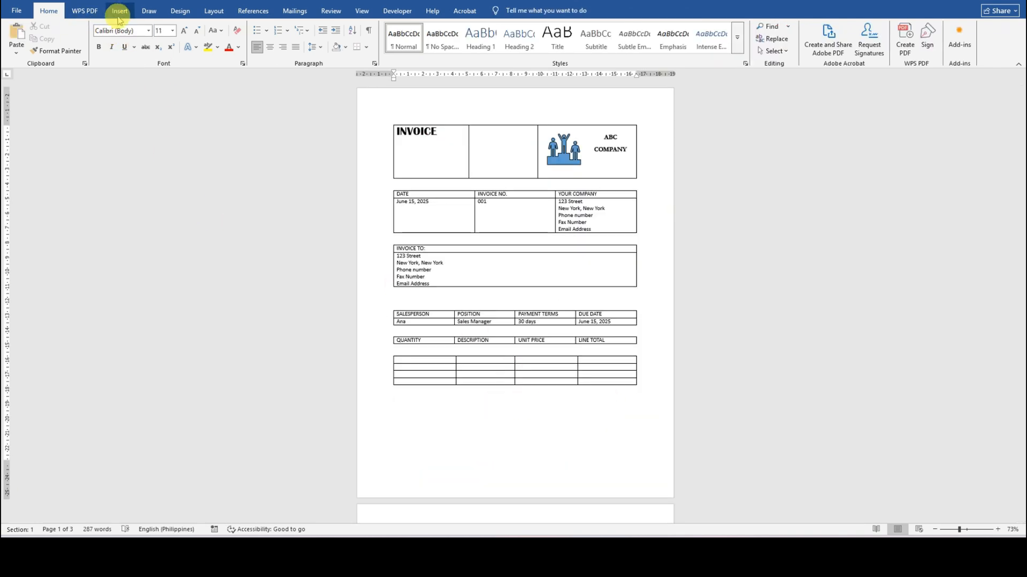
pyautogui.click(119, 11)
pyautogui.click(92, 38)
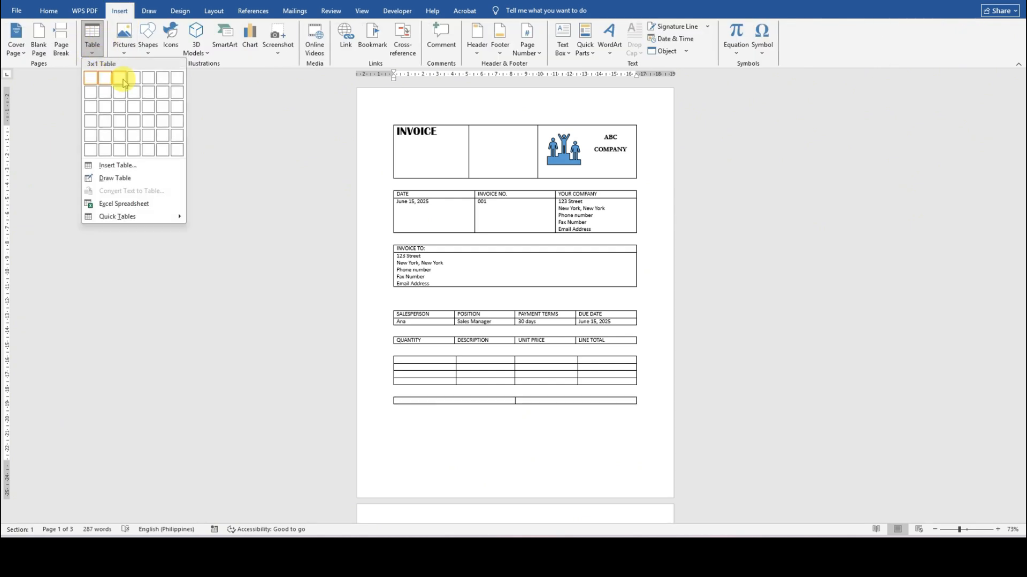
pyautogui.click(139, 111)
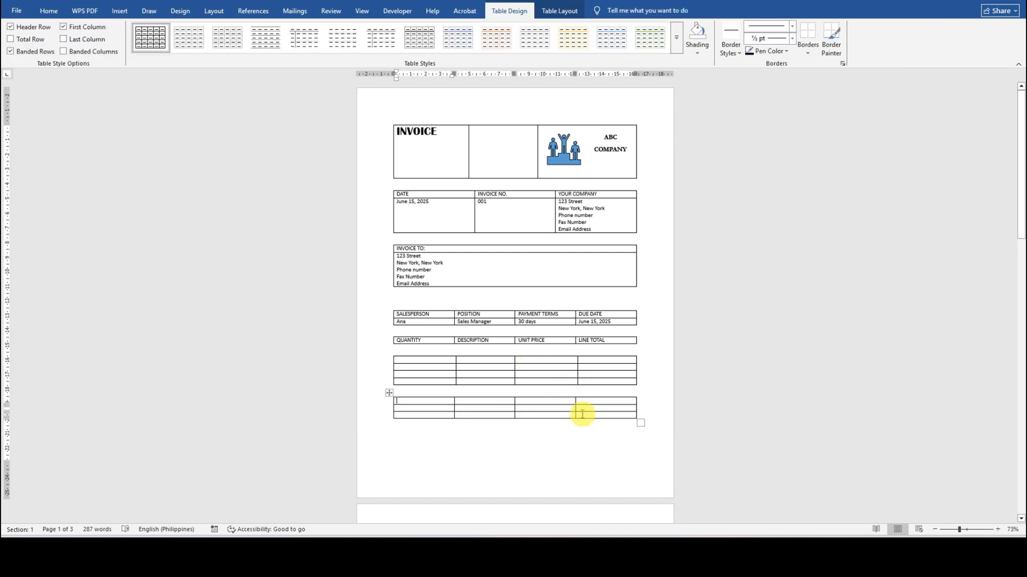
pyautogui.click(617, 451)
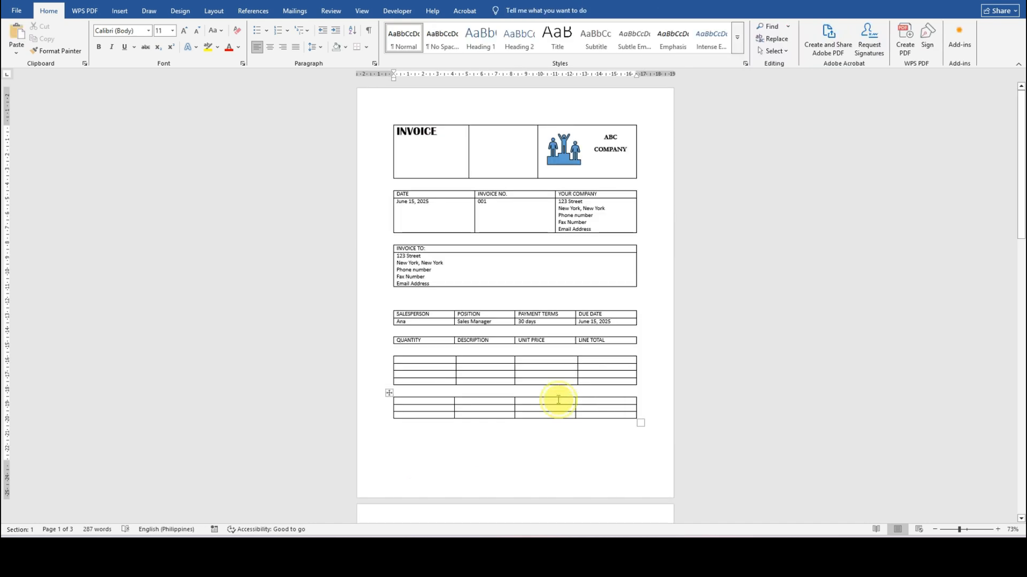
# Step: Enter the labels Subtotal, Sales Tax and Total down the third column of the three-row table
pyautogui.click(558, 400)
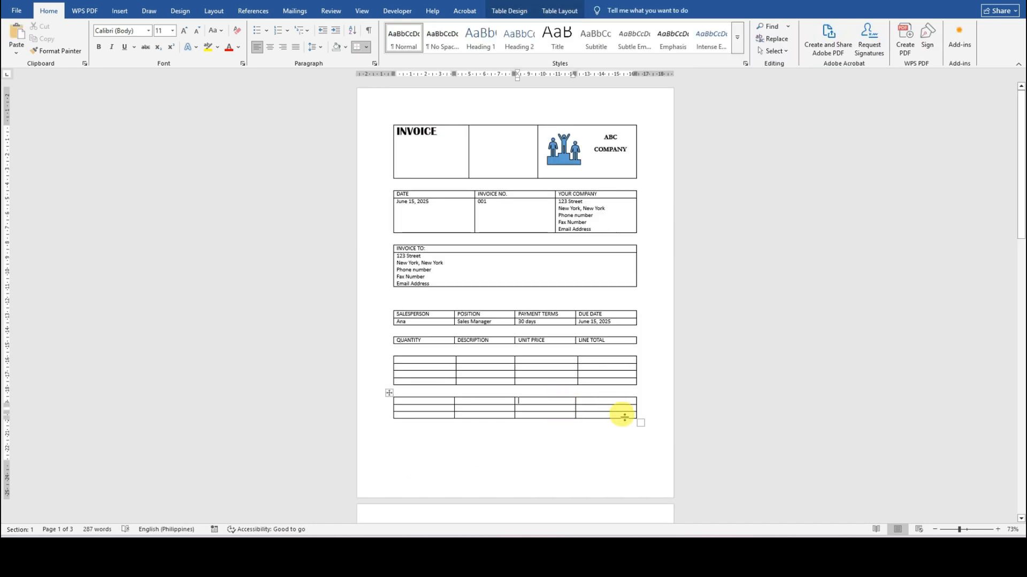
pyautogui.write('Subtotal')
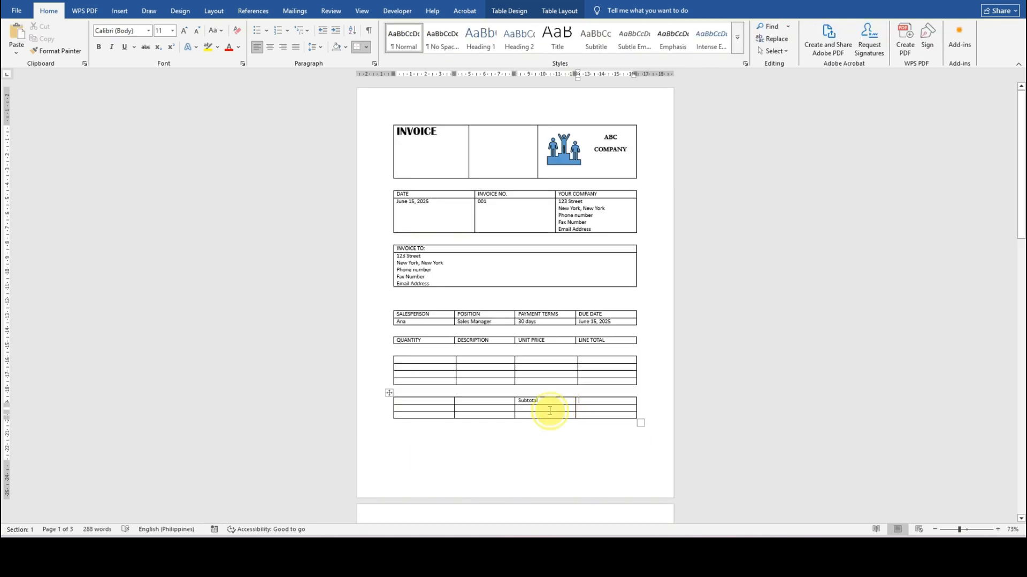
pyautogui.click(549, 411)
pyautogui.write('Sal')
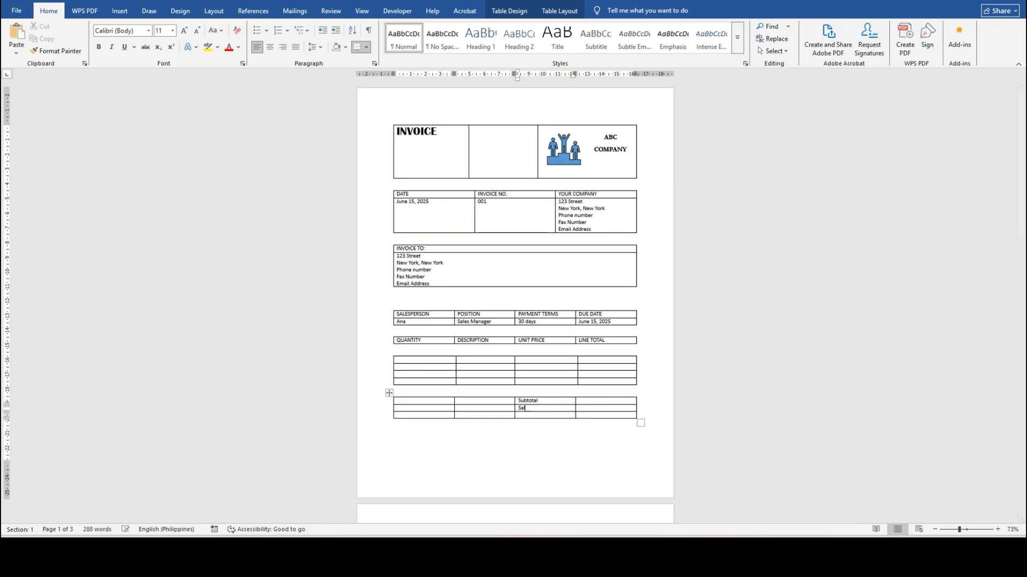
pyautogui.write('es Tax')
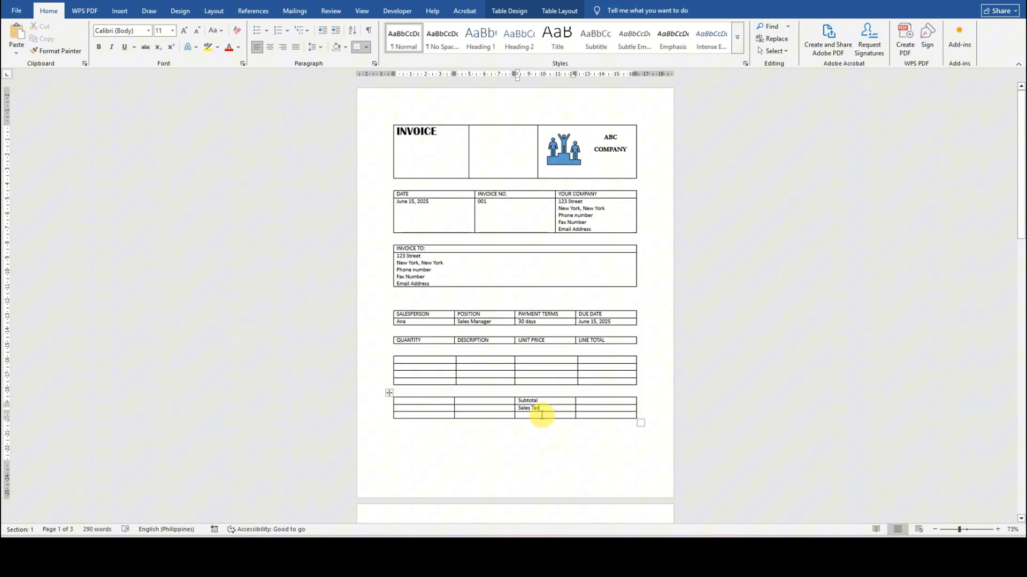
pyautogui.click(542, 416)
pyautogui.write('Tita')
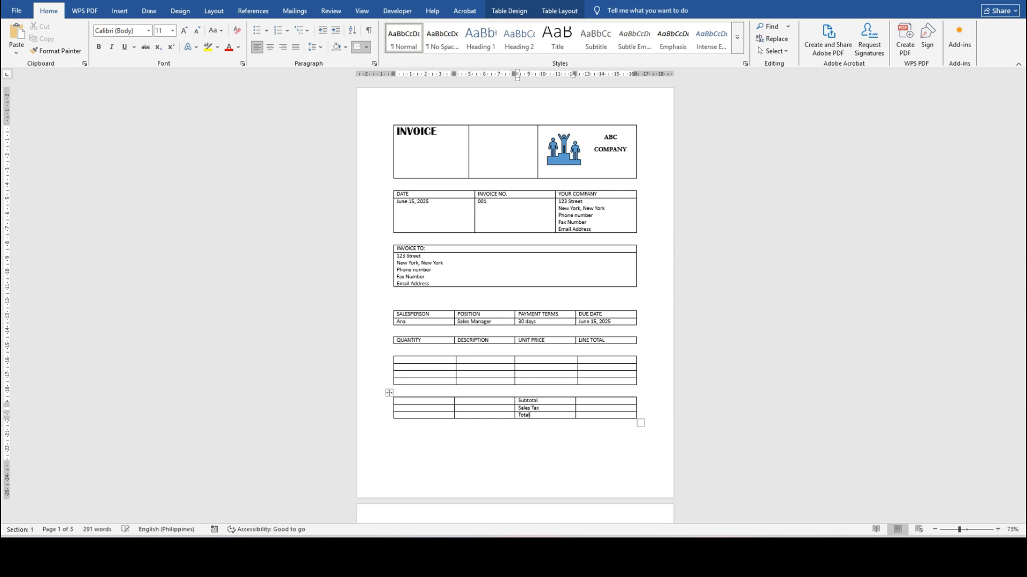
pyautogui.click(530, 452)
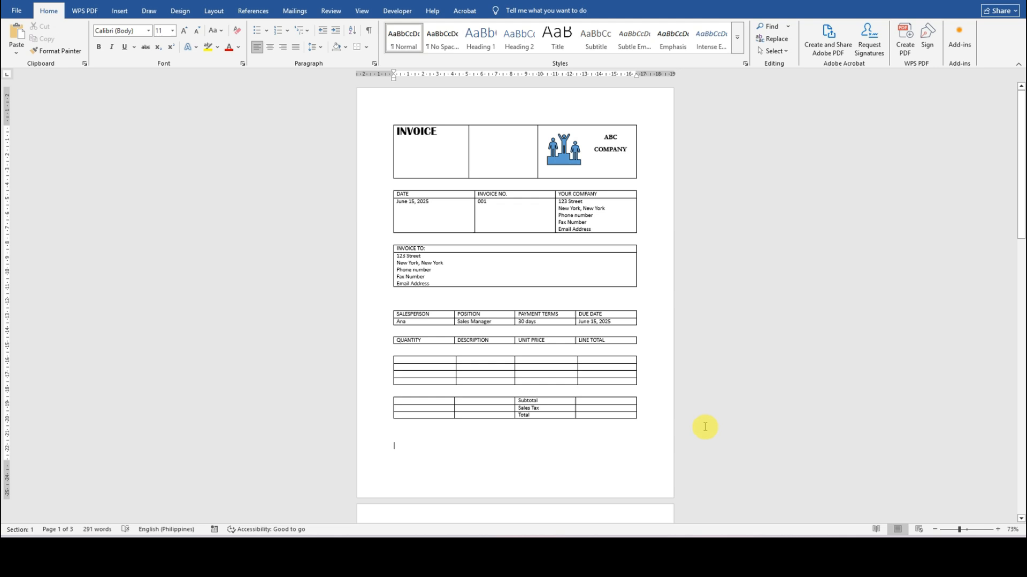
# Step: Try to align the last column border of the blank four-row table with the LINE TOTAL heading's border
pyautogui.keyDown('ctrl'); pyautogui.scroll(2, 706, 425); pyautogui.keyUp('ctrl')
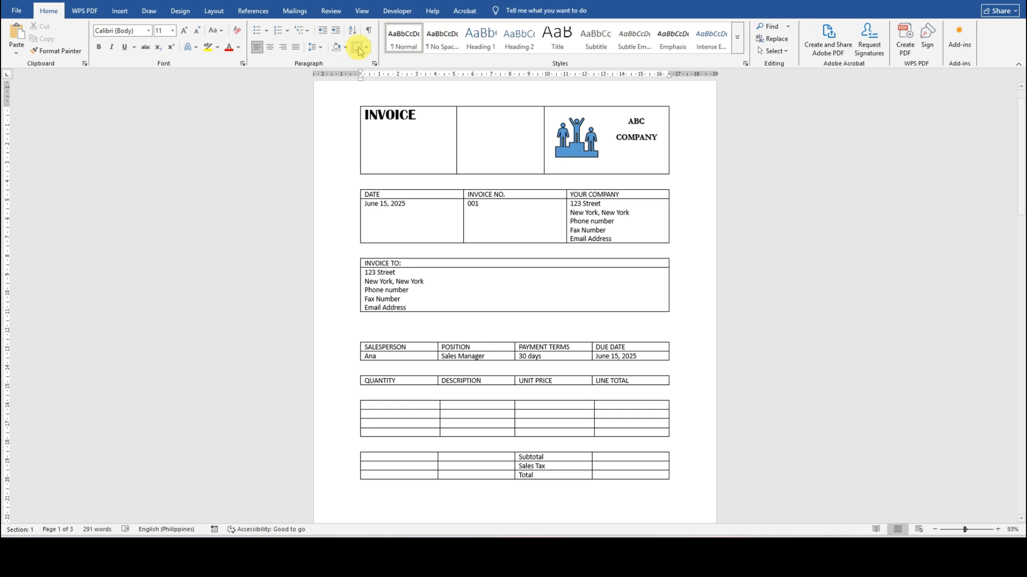
pyautogui.moveTo(378, 104)
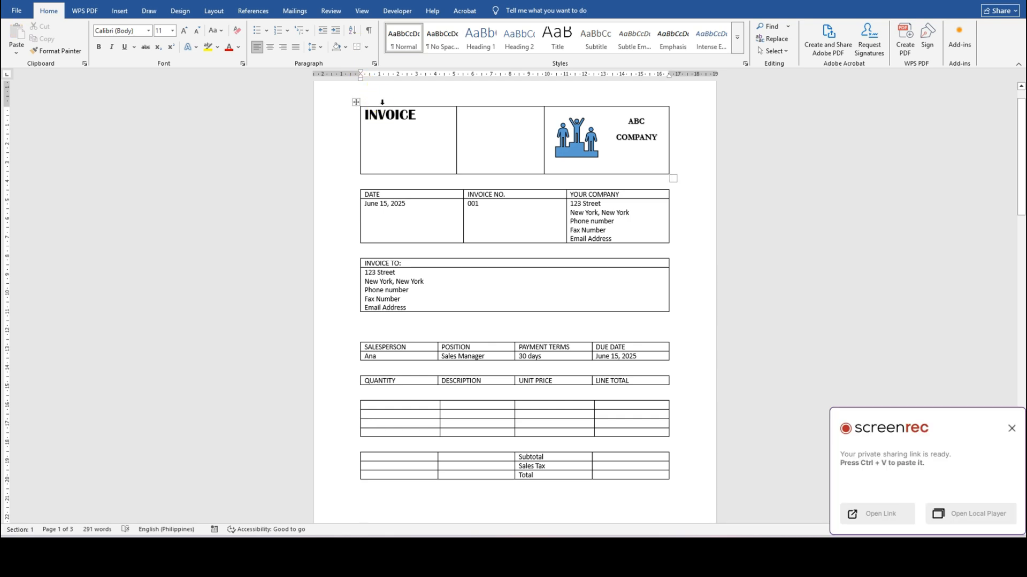
pyautogui.click(1010, 429)
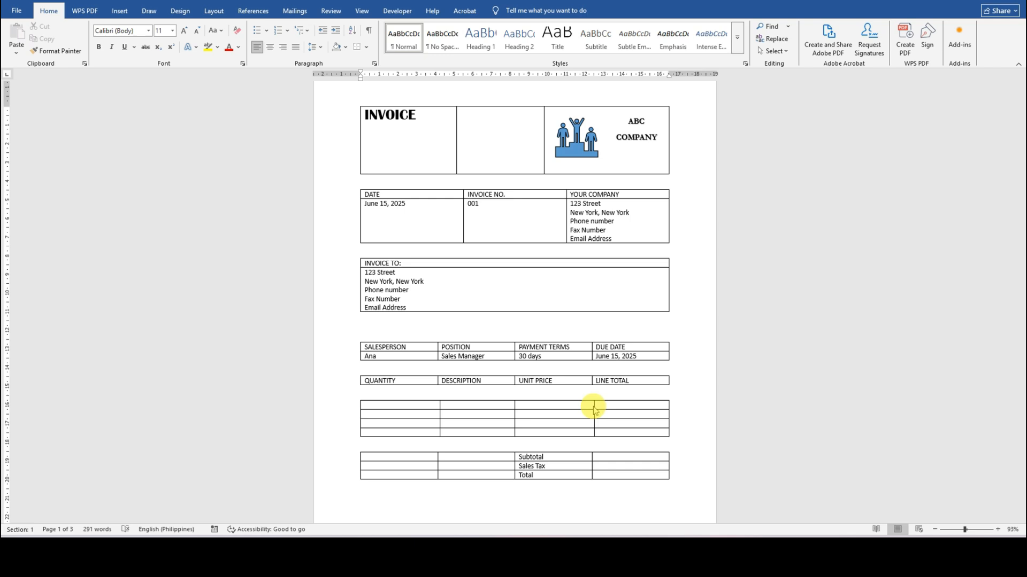
pyautogui.moveTo(592, 405); pyautogui.dragTo(592, 405)
pyautogui.moveTo(593, 406); pyautogui.dragTo(592, 406)
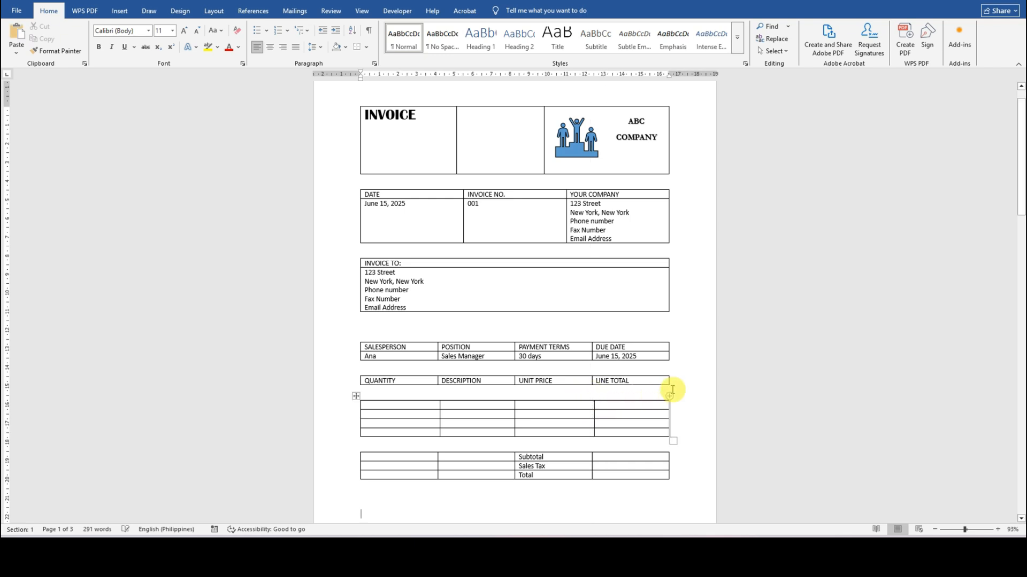
# Step: Delete all rows of the misaligned blank four-row table between the item headings and the totals table
pyautogui.click(358, 397)
pyautogui.press('Delete')
pyautogui.click(357, 396)
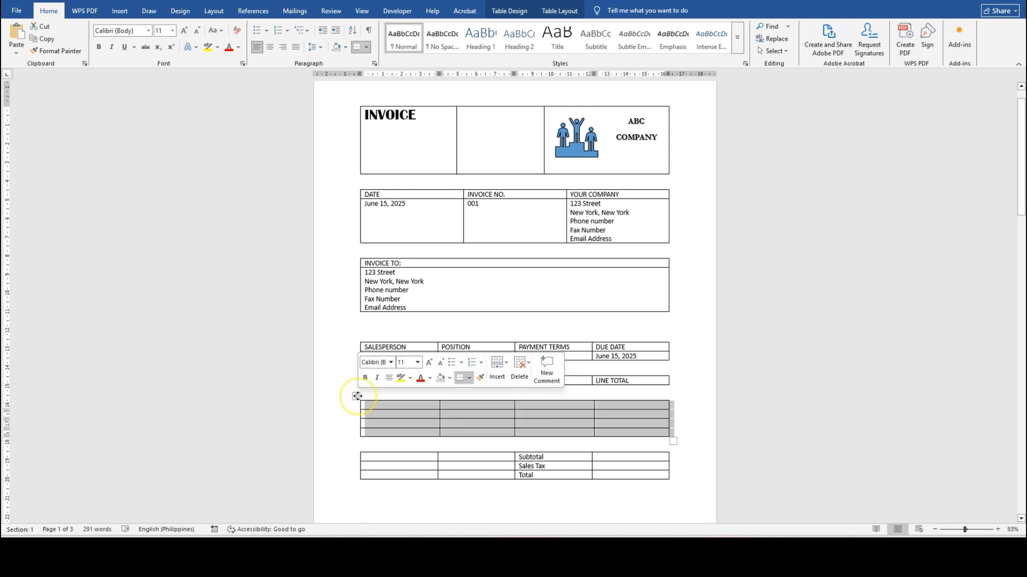
pyautogui.press('Delete')
pyautogui.click(357, 396)
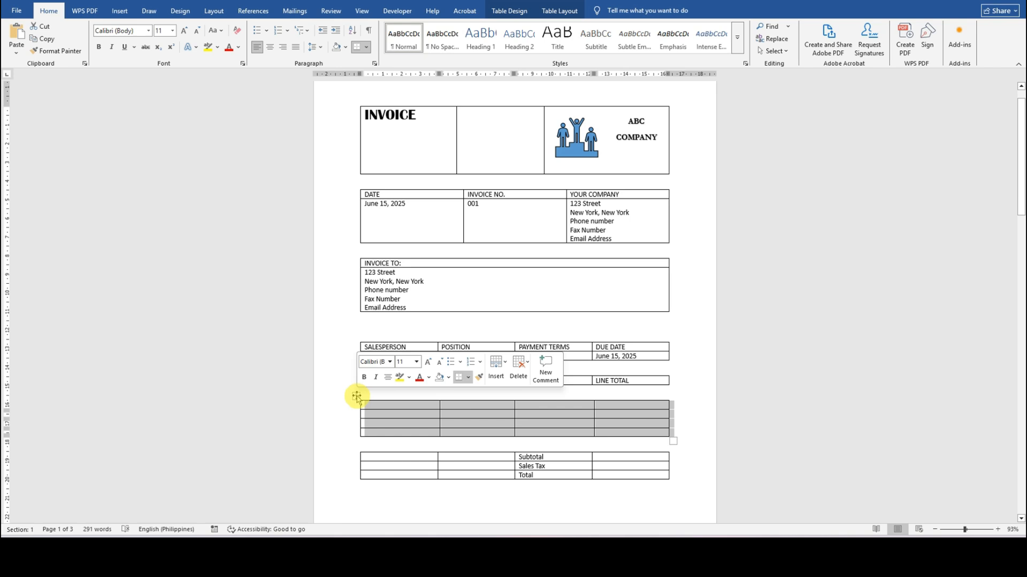
pyautogui.click(518, 368)
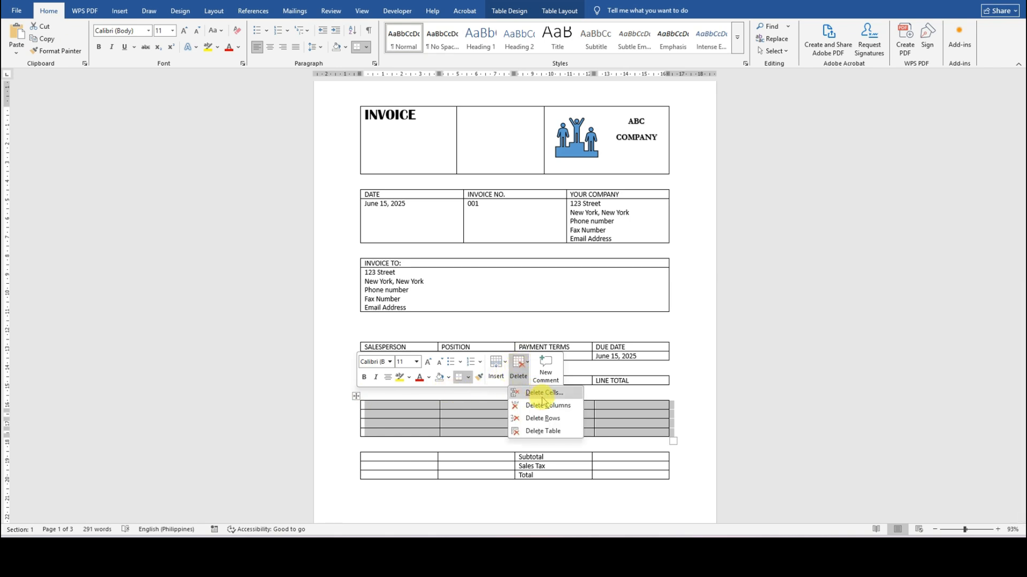
pyautogui.click(543, 418)
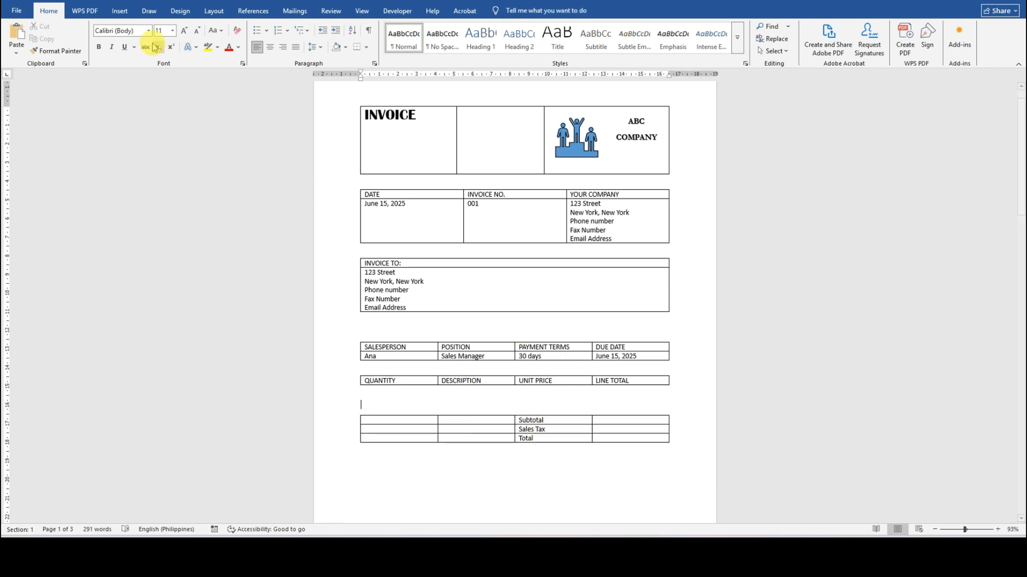
# Step: Insert a new table with four columns and four rows between the item headings and the totals table
pyautogui.click(119, 10)
pyautogui.click(99, 51)
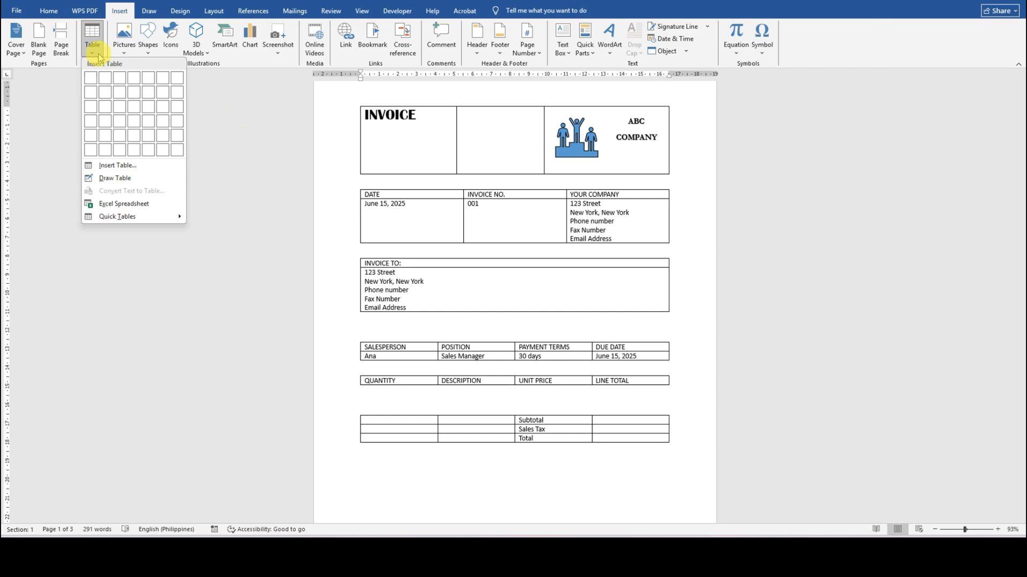
pyautogui.click(136, 128)
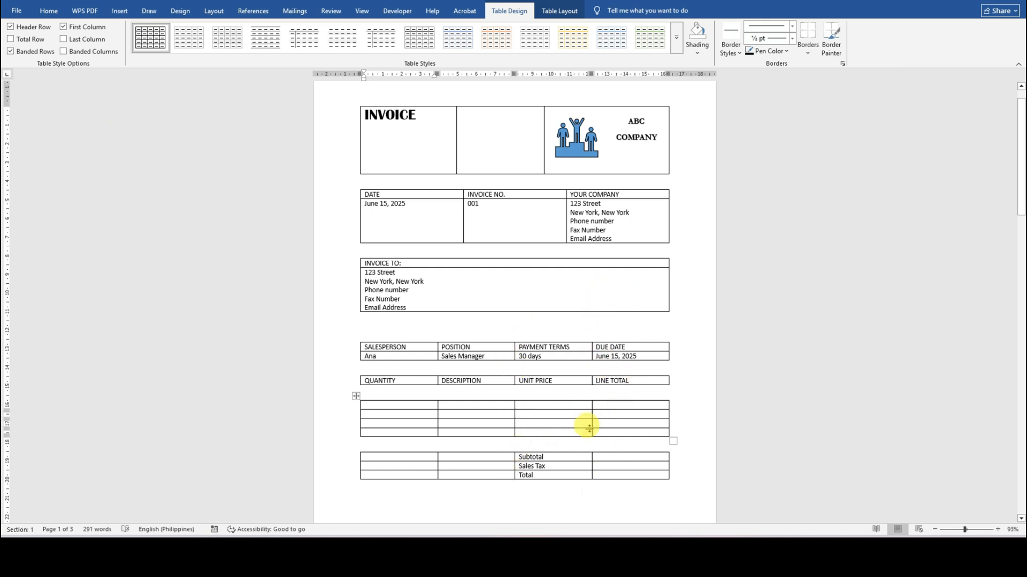
pyautogui.click(553, 507)
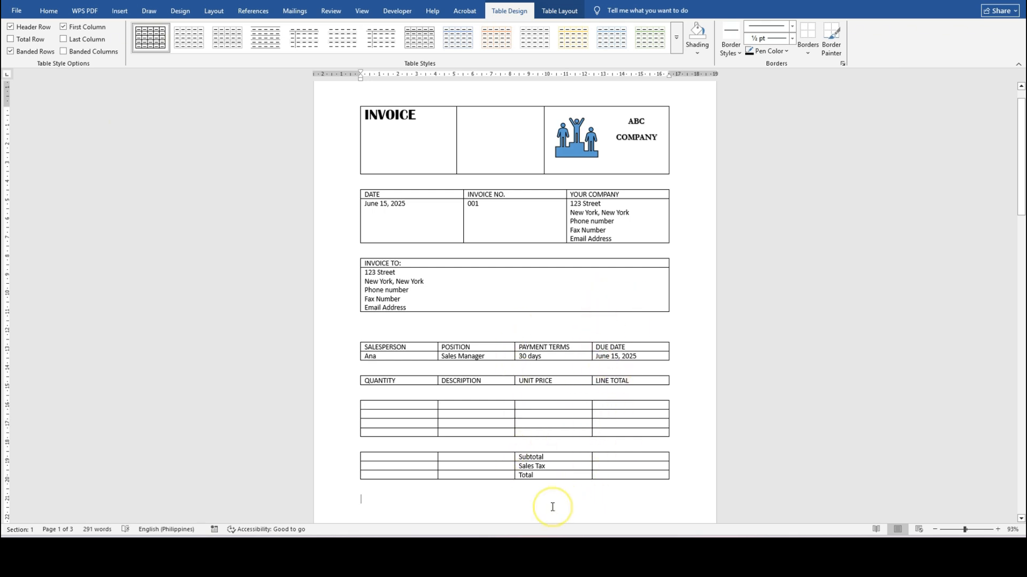
pyautogui.click(703, 366)
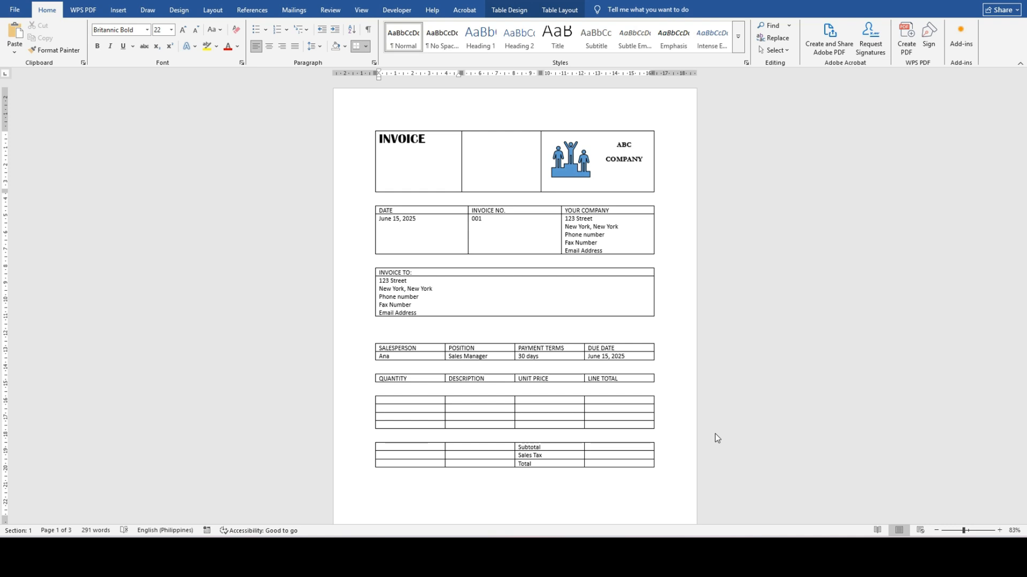
# Step: Add SALES on its own line above INVOICE in the first cell of the heading table
pyautogui.click(379, 139)
pyautogui.write('SALES')
pyautogui.press('Return')
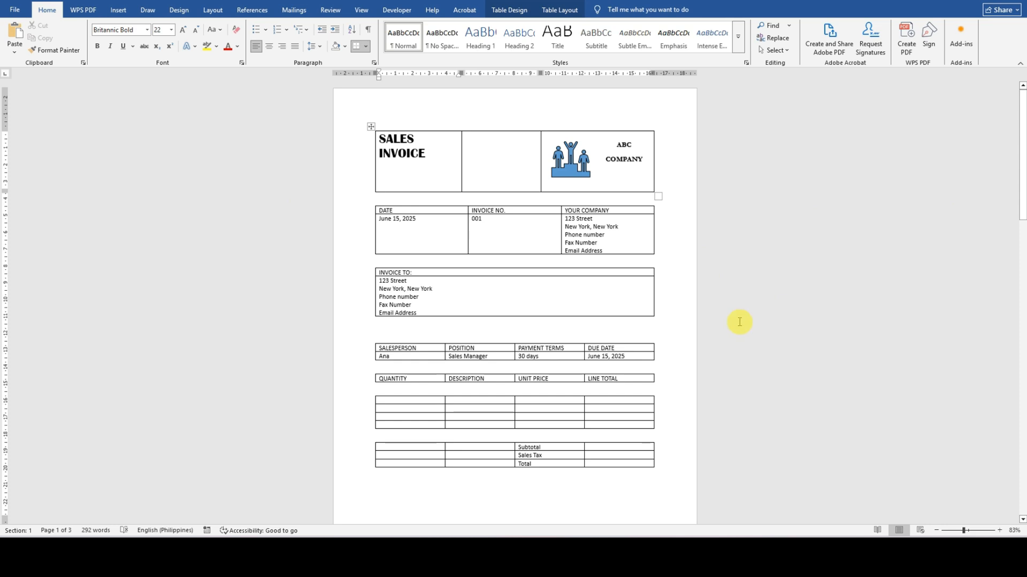
pyautogui.click(494, 485)
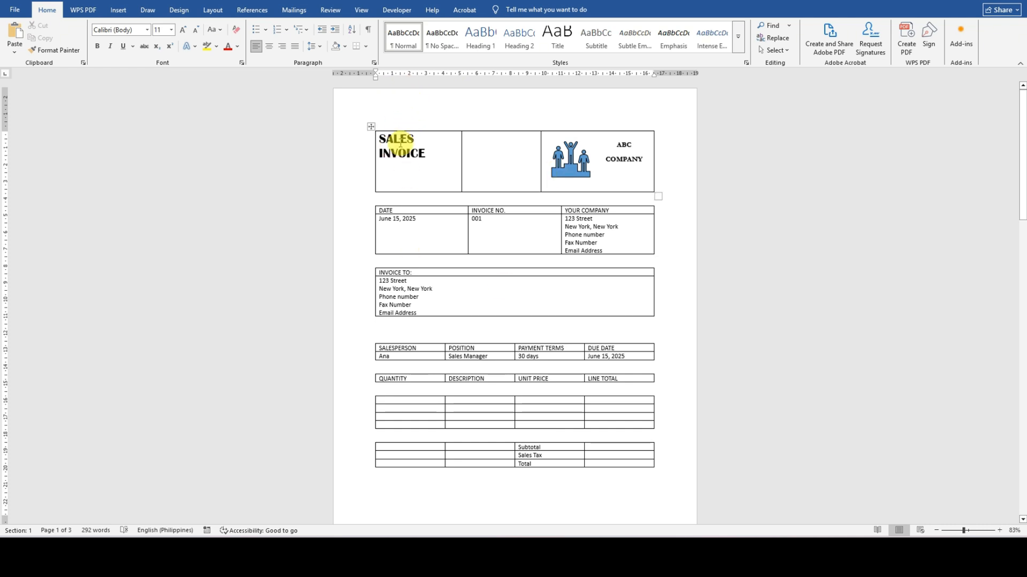
# Step: Remove all borders from the heading table that holds the title and the company logo
pyautogui.click(369, 126)
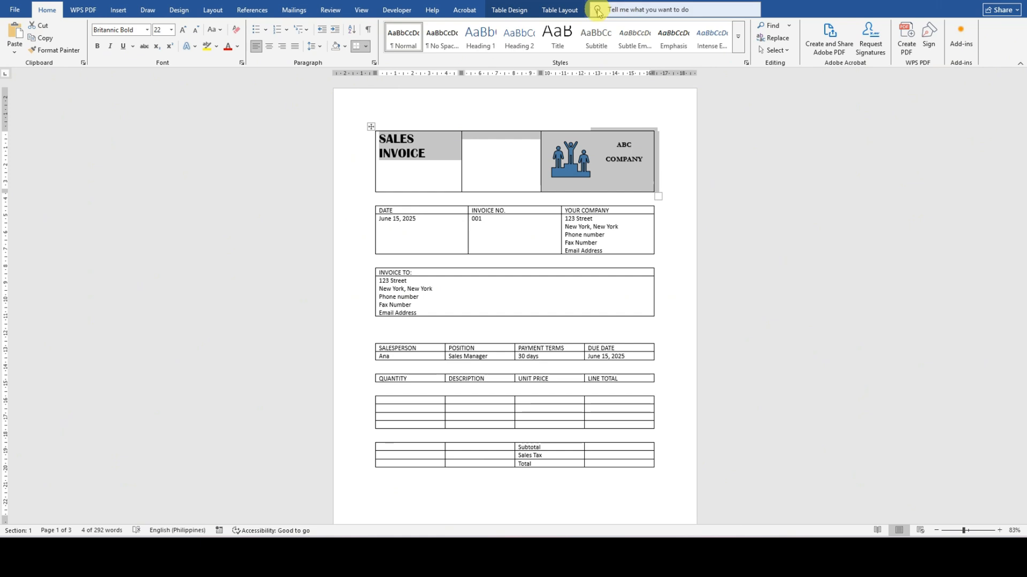
pyautogui.click(505, 10)
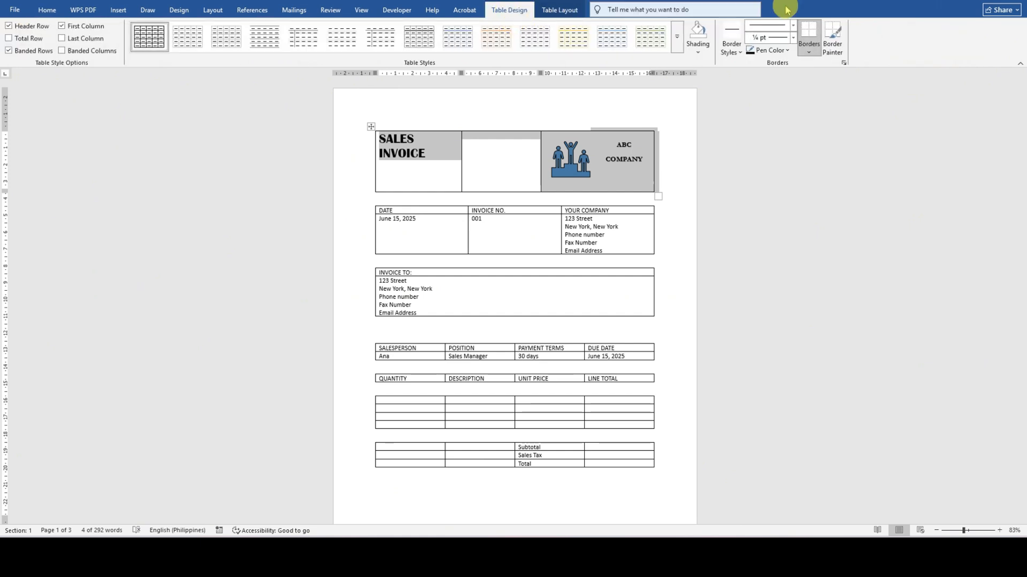
pyautogui.click(809, 52)
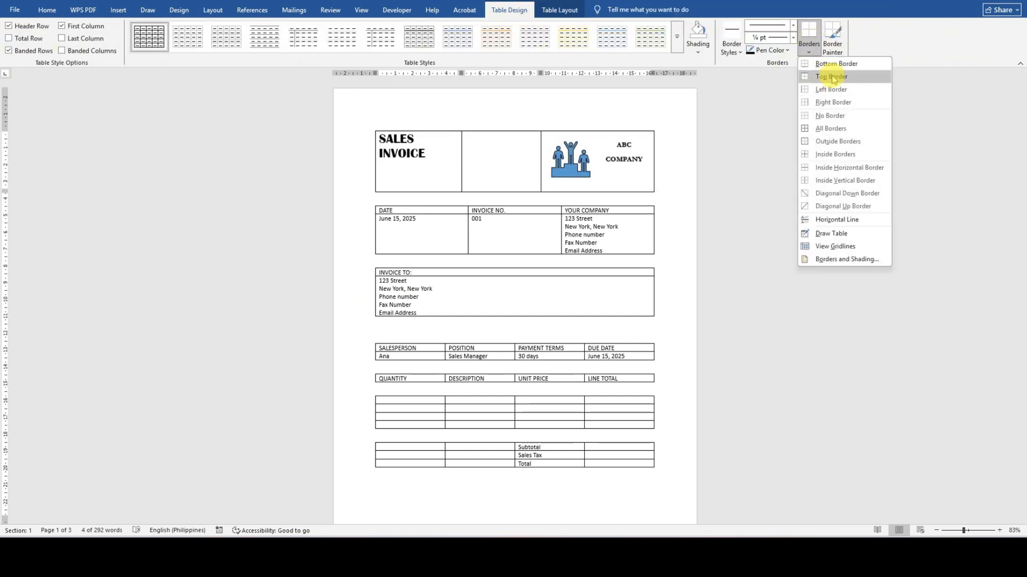
pyautogui.click(850, 115)
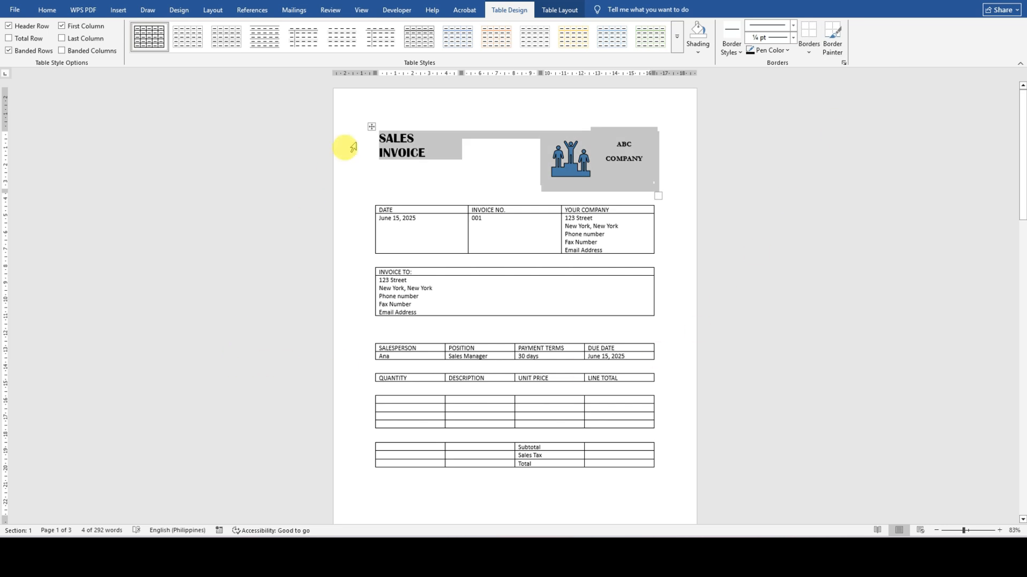
# Step: Open the page header for editing and check the coloured background design in the sample invoice document
pyautogui.doubleClick(412, 98)
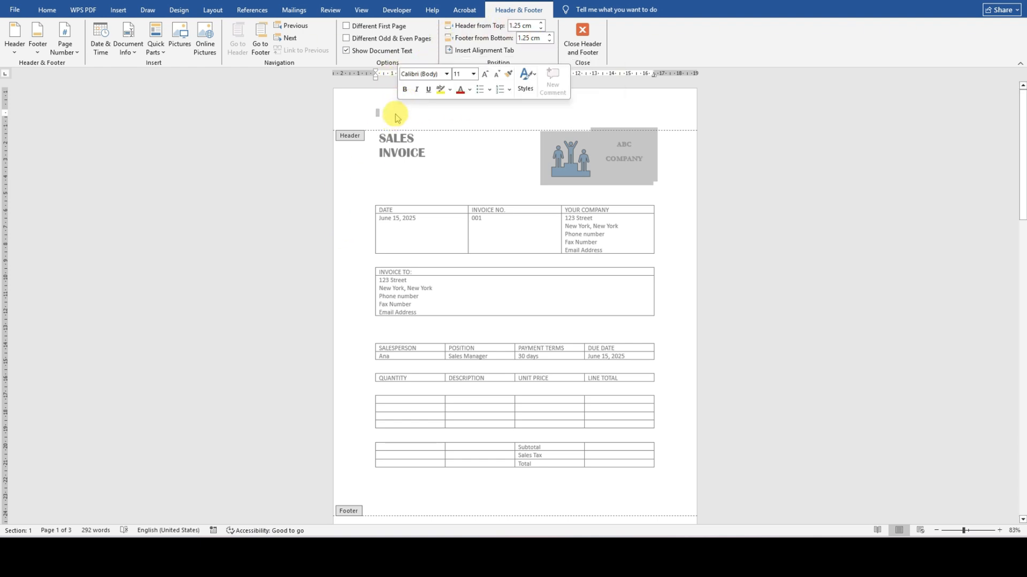
pyautogui.click(582, 35)
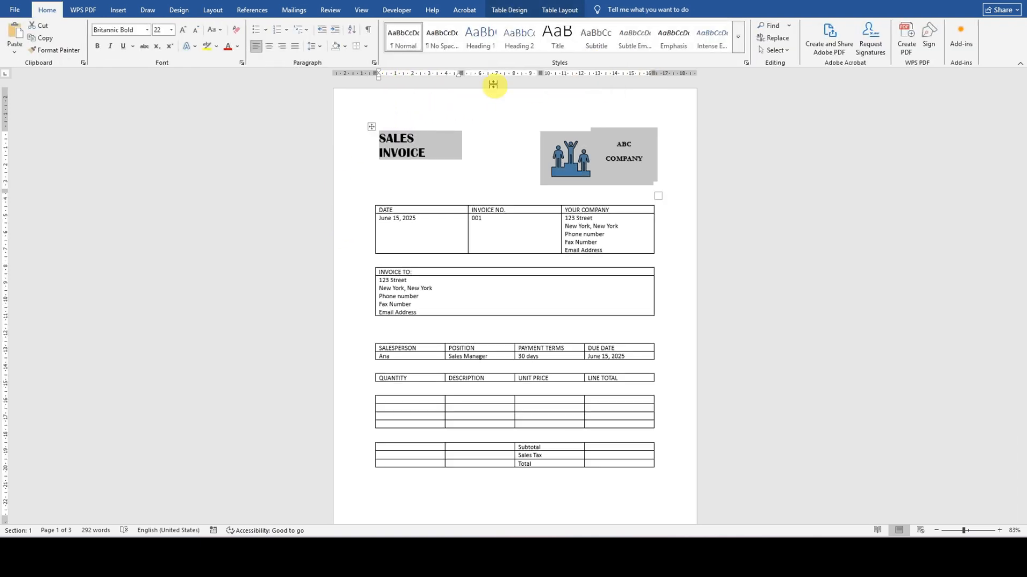
pyautogui.doubleClick(433, 97)
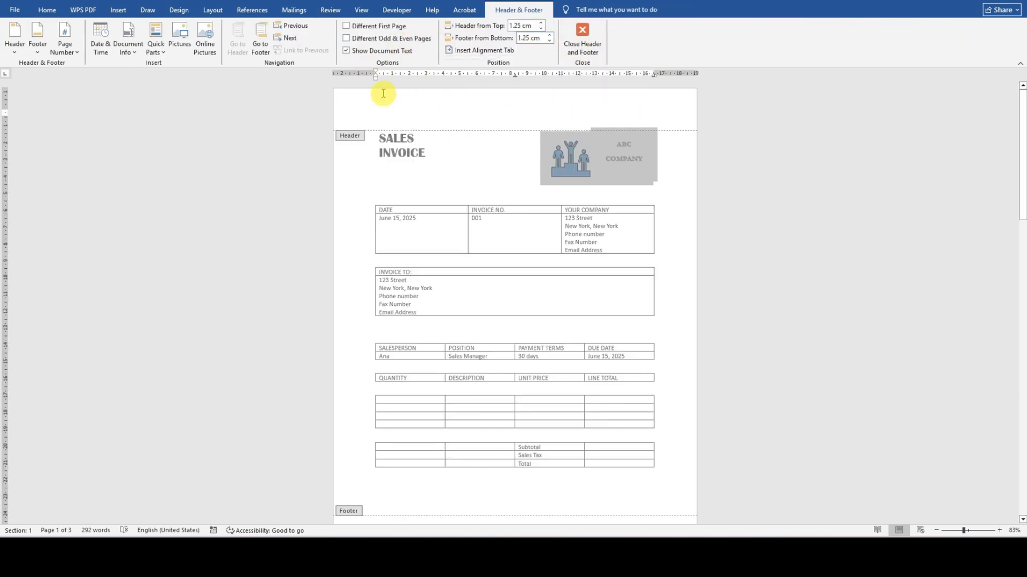
pyautogui.moveTo(324, 532)
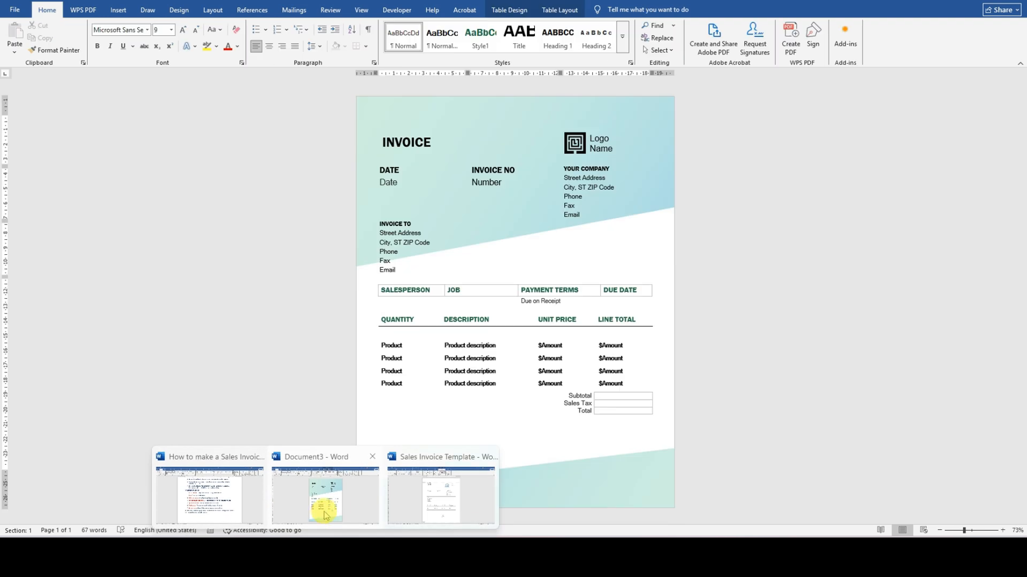
pyautogui.click(336, 505)
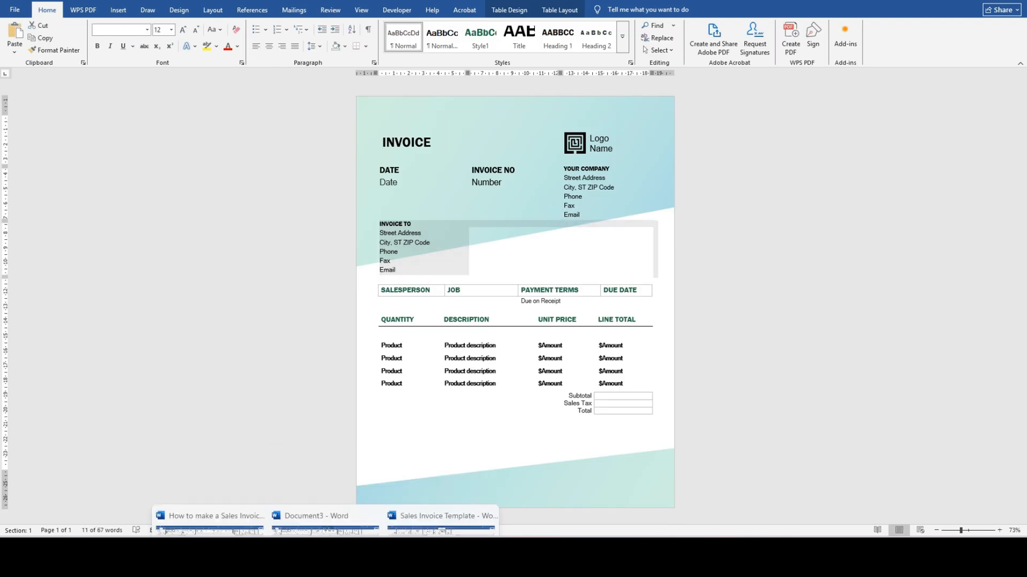
pyautogui.click(473, 505)
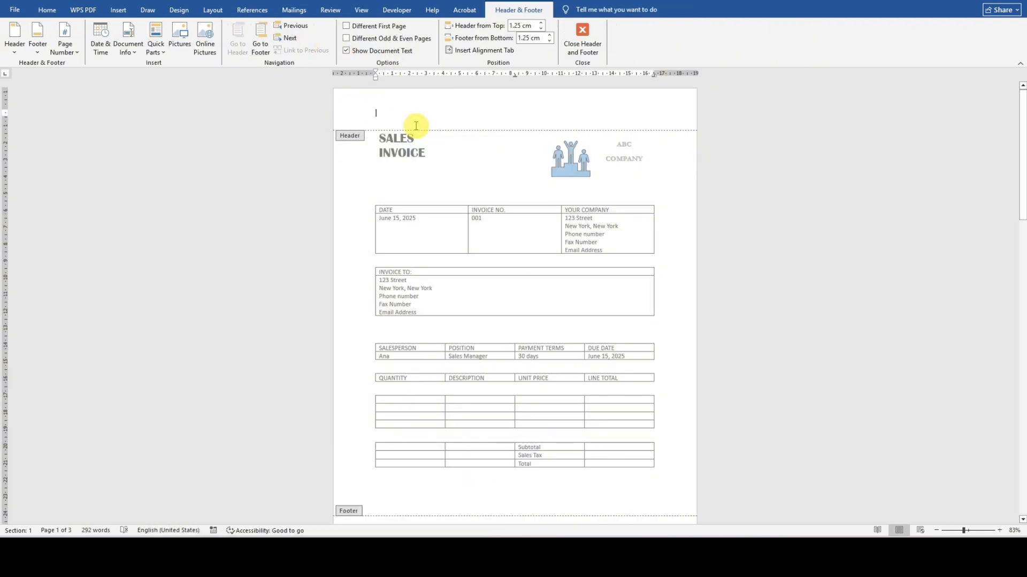
# Step: Draw a page-wide rectangle about 2.5 cm high and 21.4 cm wide in the header and give it a light green gradient style
pyautogui.click(119, 10)
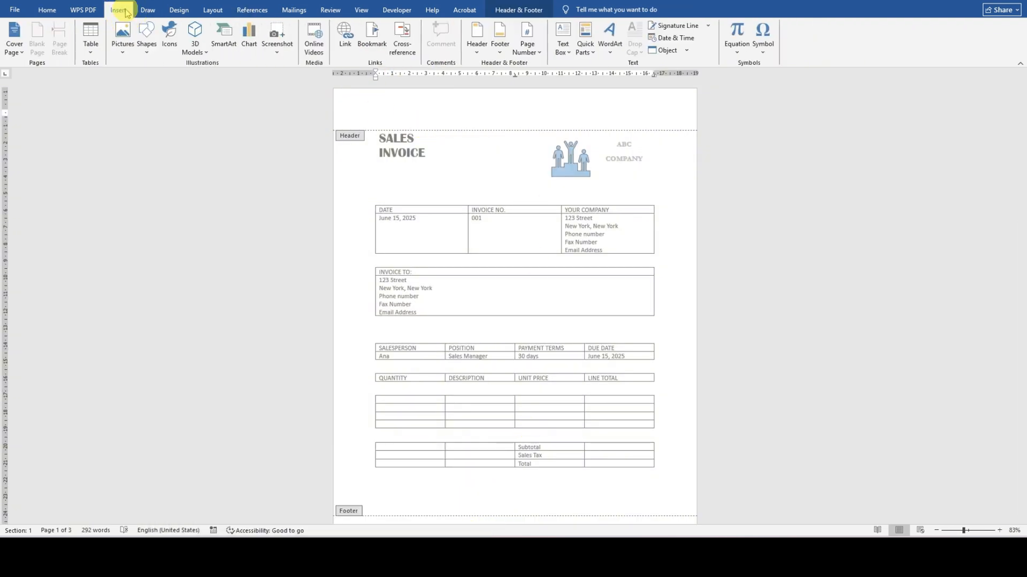
pyautogui.click(146, 38)
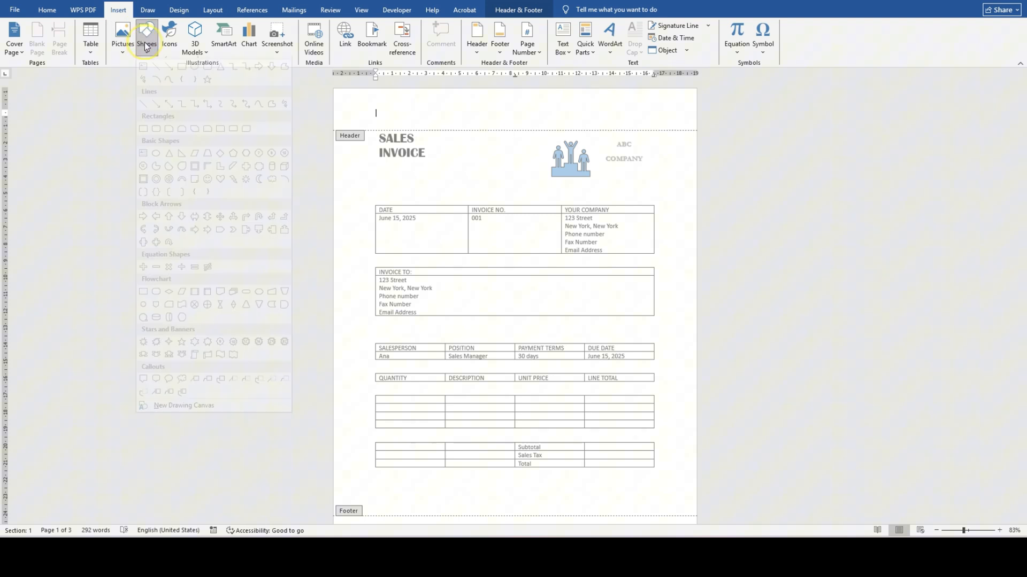
pyautogui.click(182, 78)
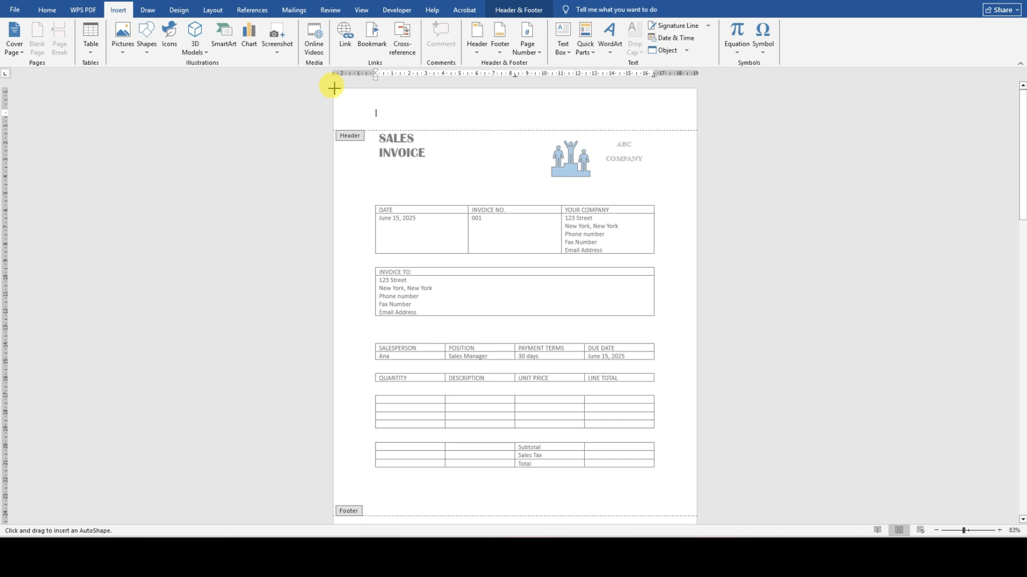
pyautogui.moveTo(334, 88); pyautogui.dragTo(694, 130)
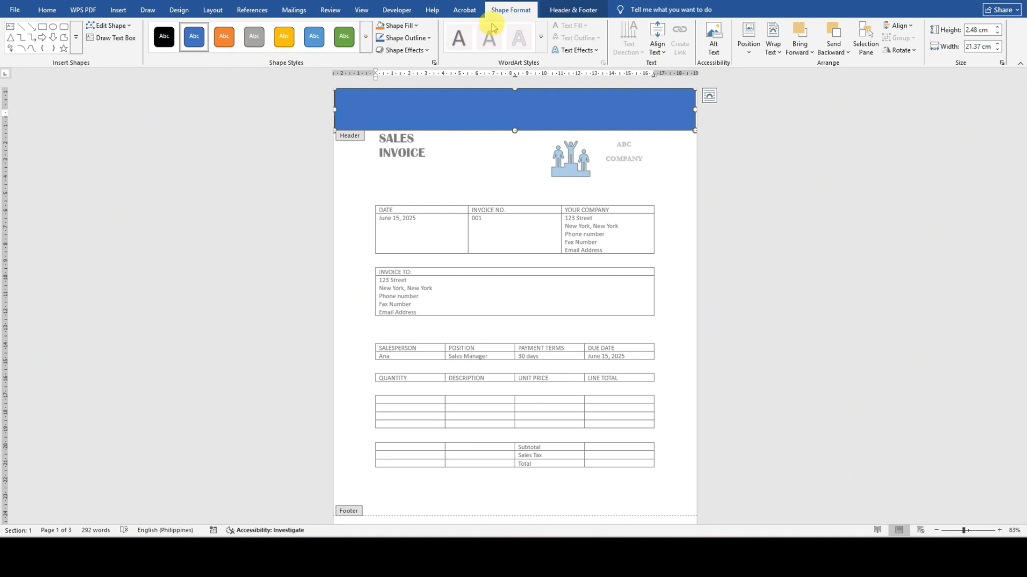
pyautogui.click(365, 37)
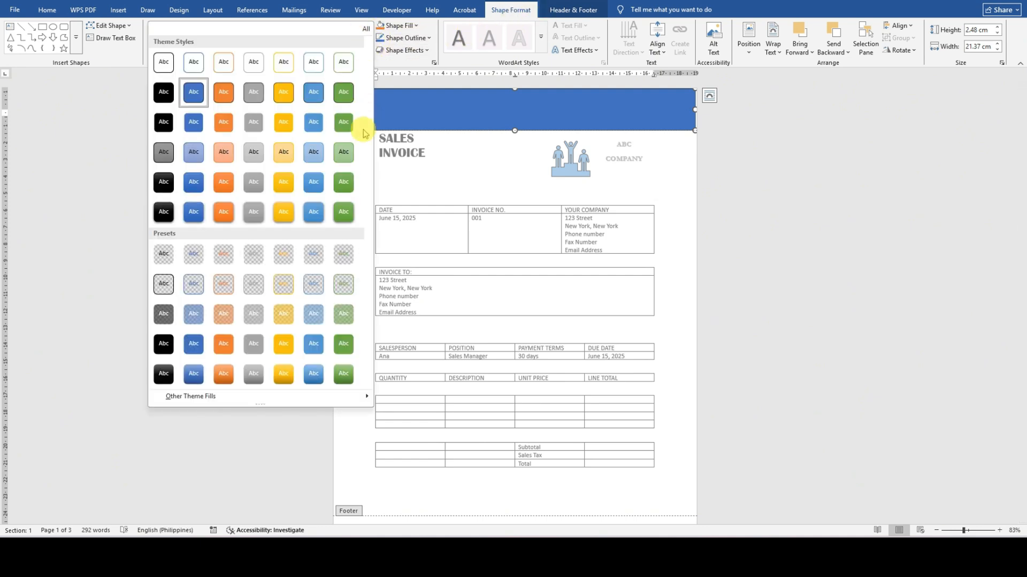
pyautogui.click(345, 155)
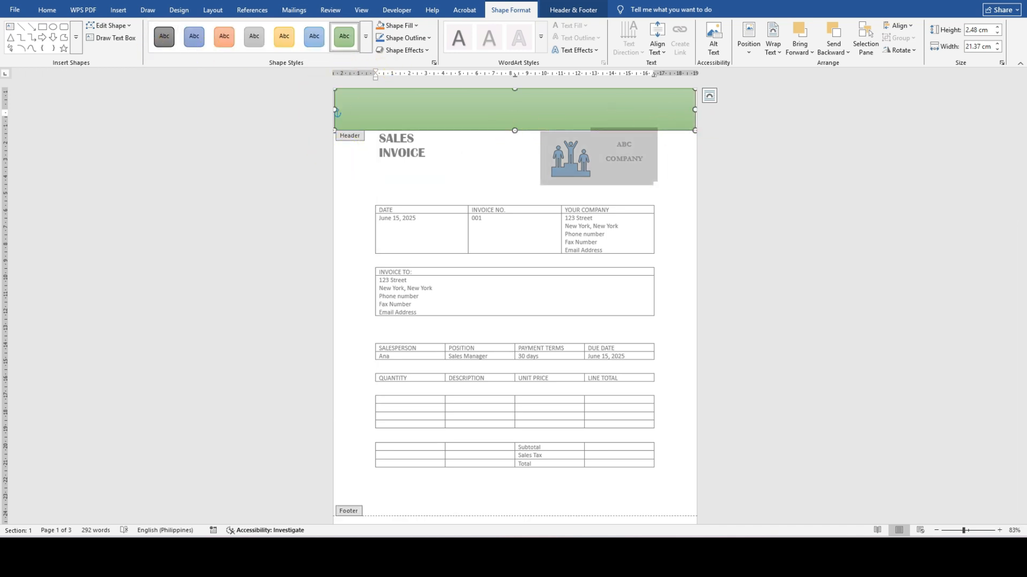
# Step: Edit the green shape's points, lowering its bottom-left corner for a slanted lower edge like the sample's, about 10.2 cm high overall
pyautogui.click(334, 510)
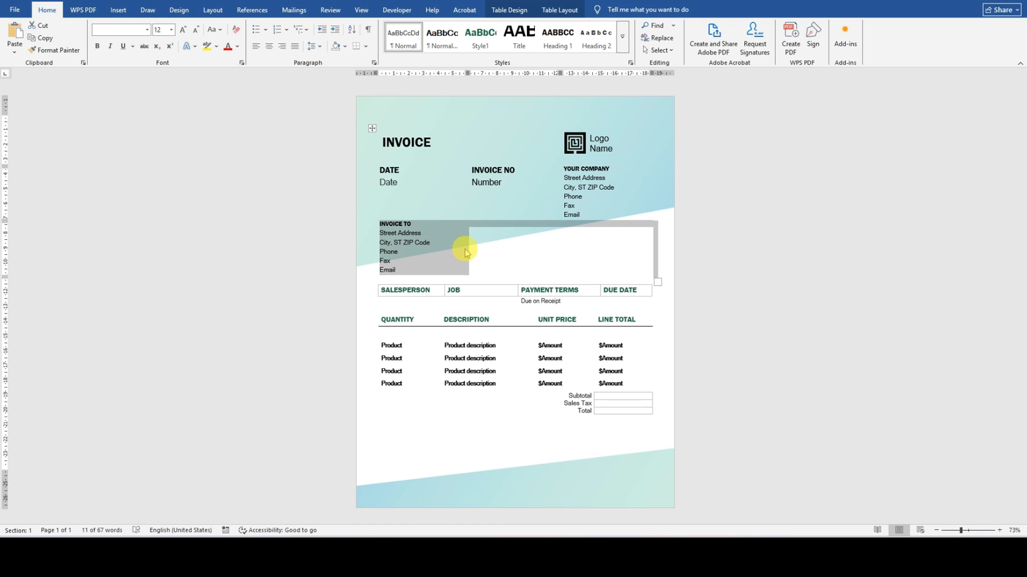
pyautogui.moveTo(325, 556)
pyautogui.click(418, 508)
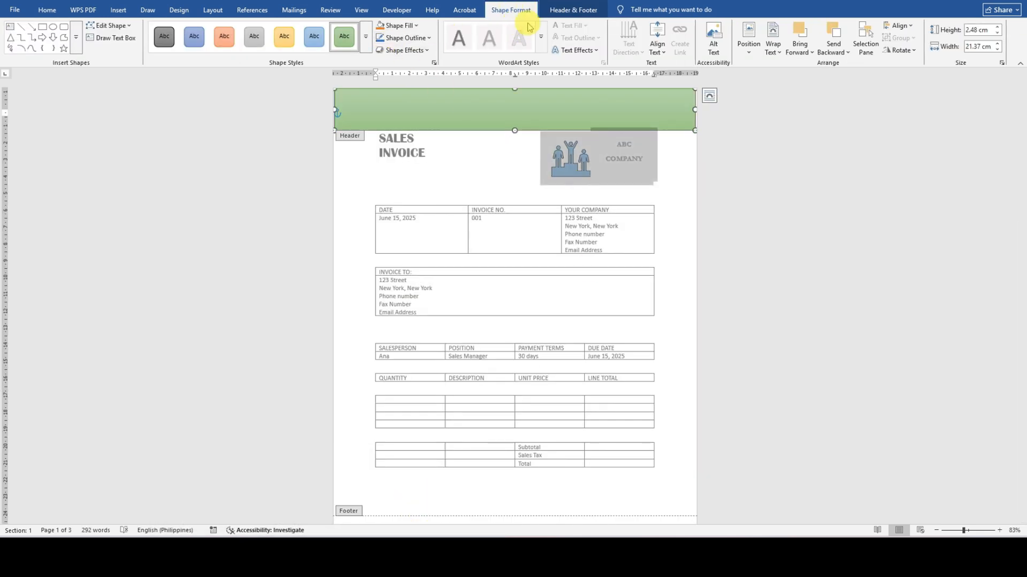
pyautogui.click(111, 27)
pyautogui.moveTo(121, 41)
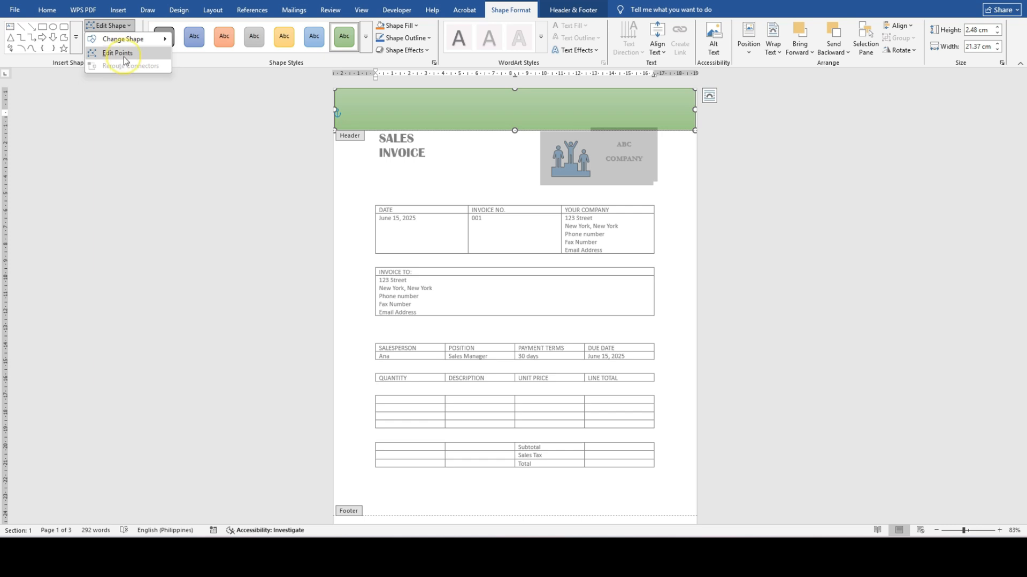
pyautogui.click(117, 53)
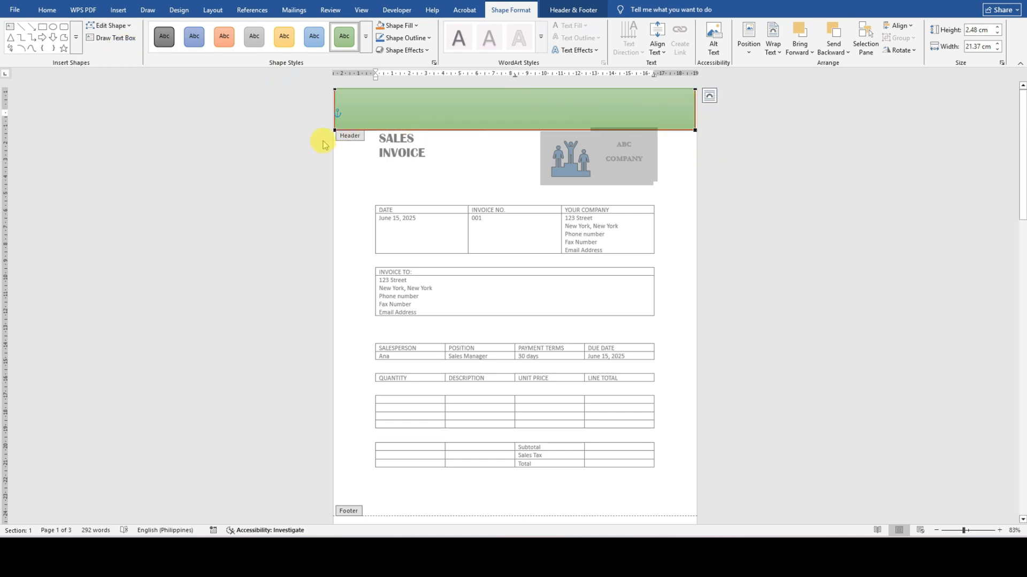
pyautogui.moveTo(334, 129); pyautogui.dragTo(334, 261)
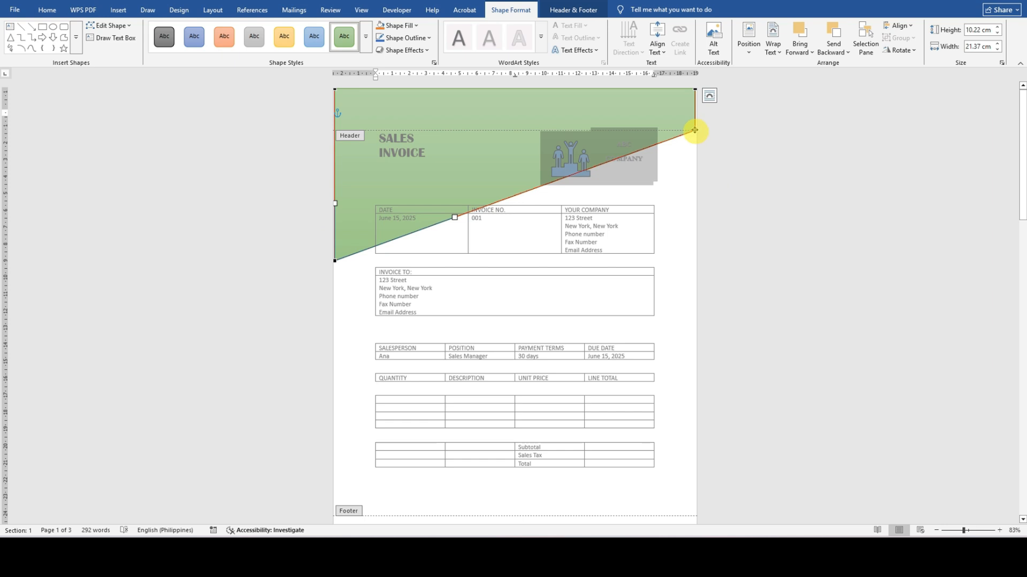
# Step: Lower the green header shape's bottom-right corner point for a gentler slant and widen the shape to both page edges, about 21.9 cm wide
pyautogui.moveTo(694, 131); pyautogui.dragTo(695, 182)
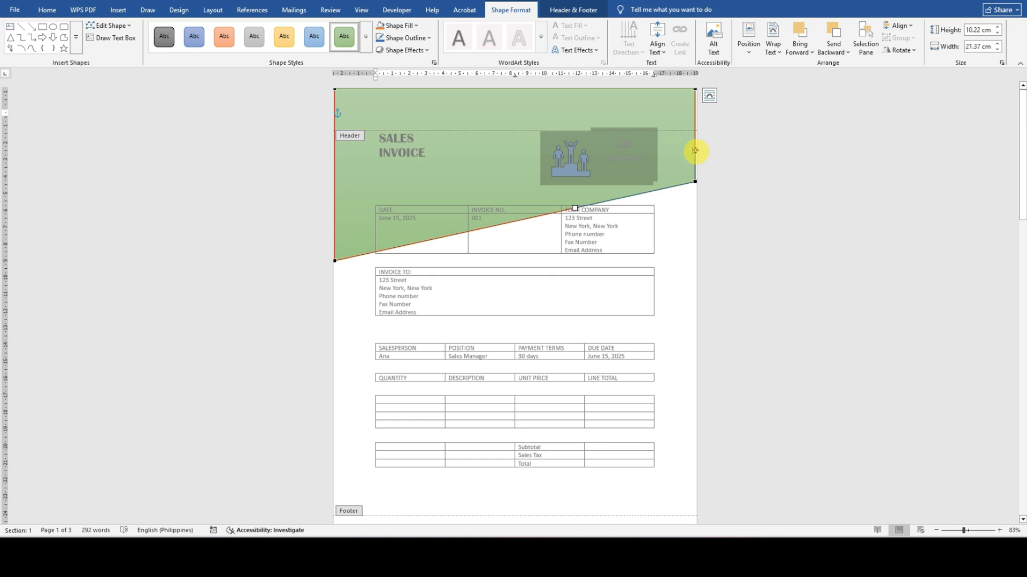
pyautogui.click(760, 108)
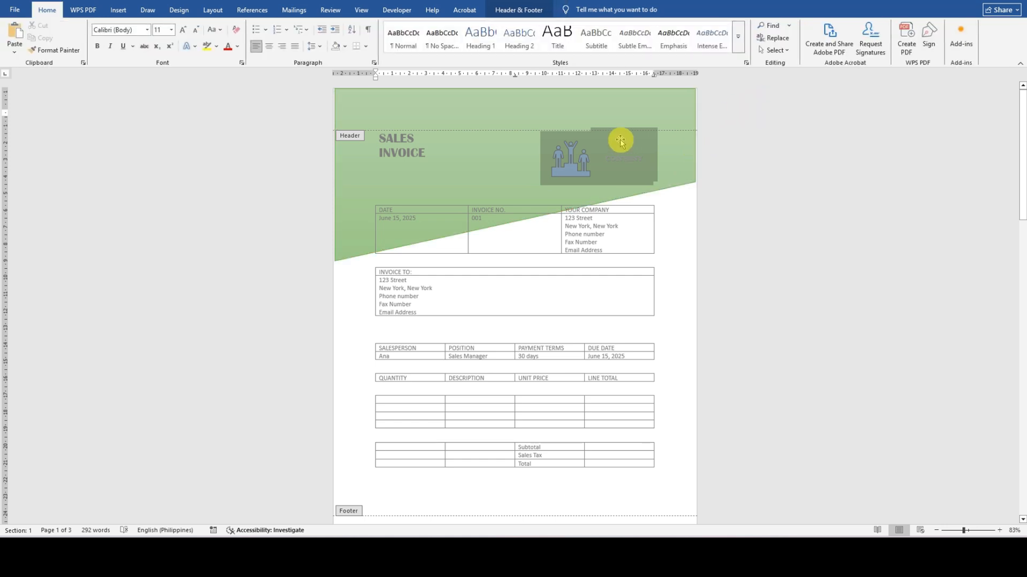
pyautogui.click(614, 110)
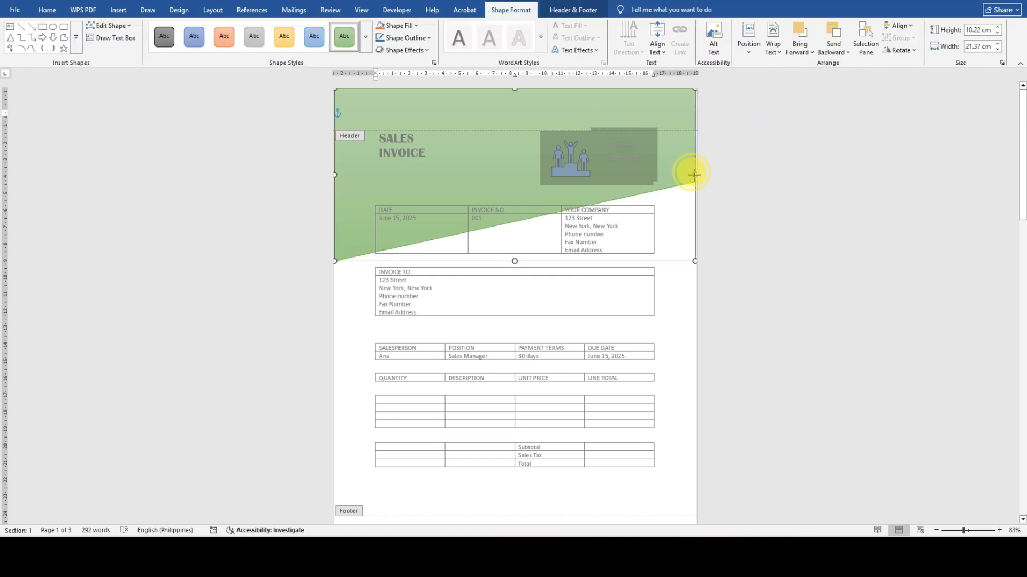
pyautogui.moveTo(695, 175); pyautogui.dragTo(698, 177)
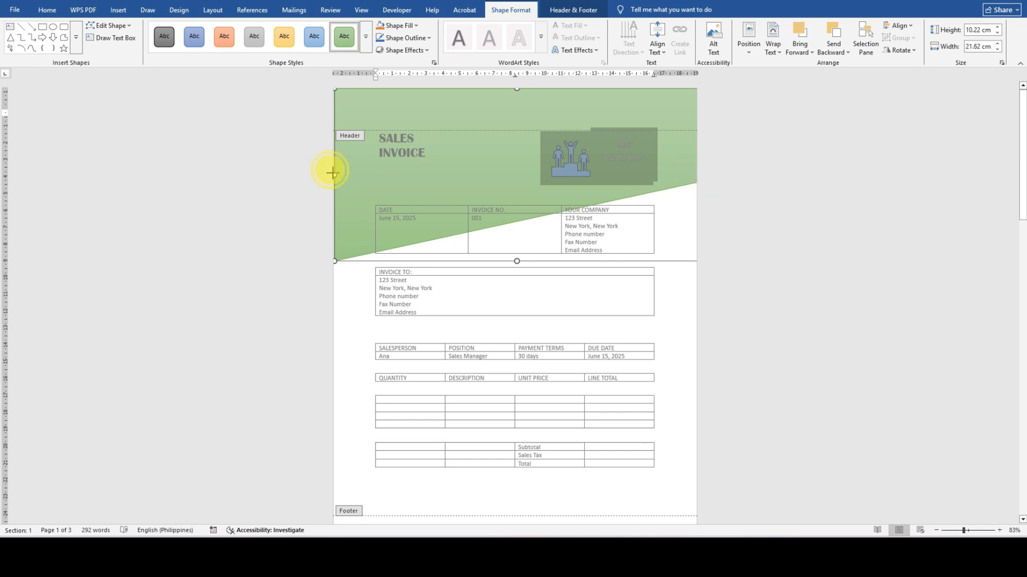
pyautogui.moveTo(331, 173); pyautogui.dragTo(329, 171)
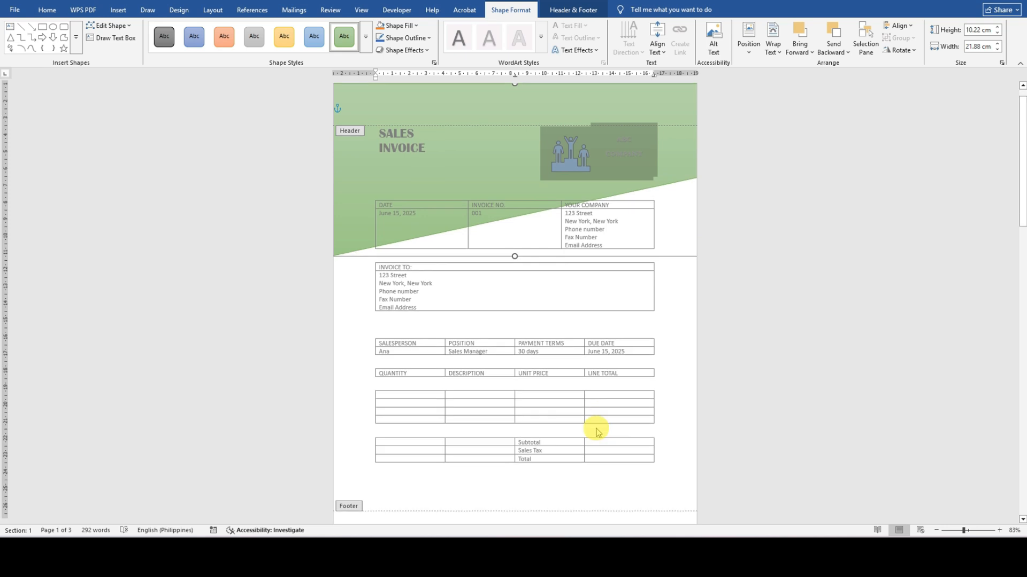
# Step: Draw a page-wide rectangle about 2.5 cm high and 21.5 cm wide in the page footer and give it the light green gradient style
pyautogui.scroll(-3, 385, 435)
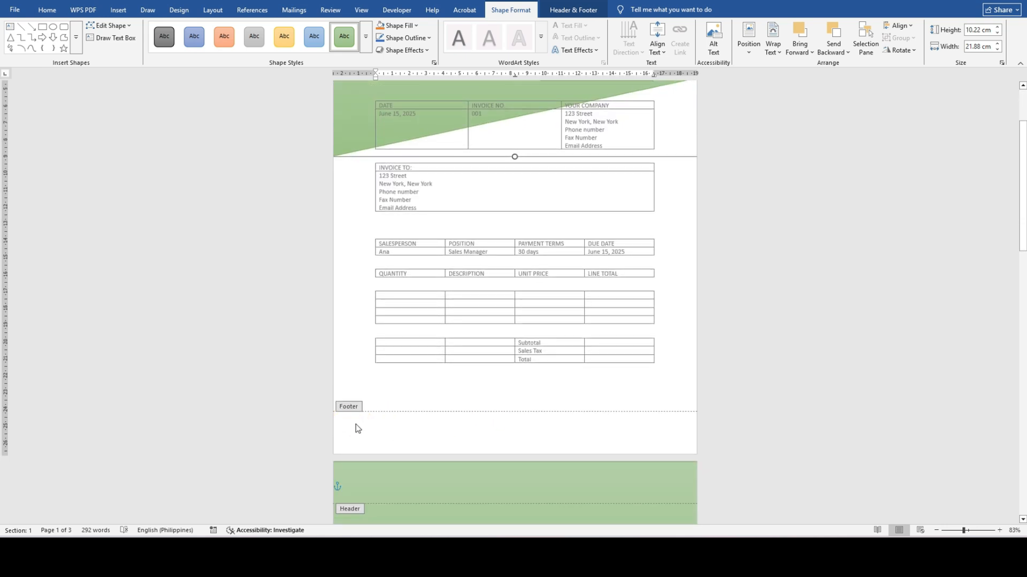
pyautogui.doubleClick(357, 447)
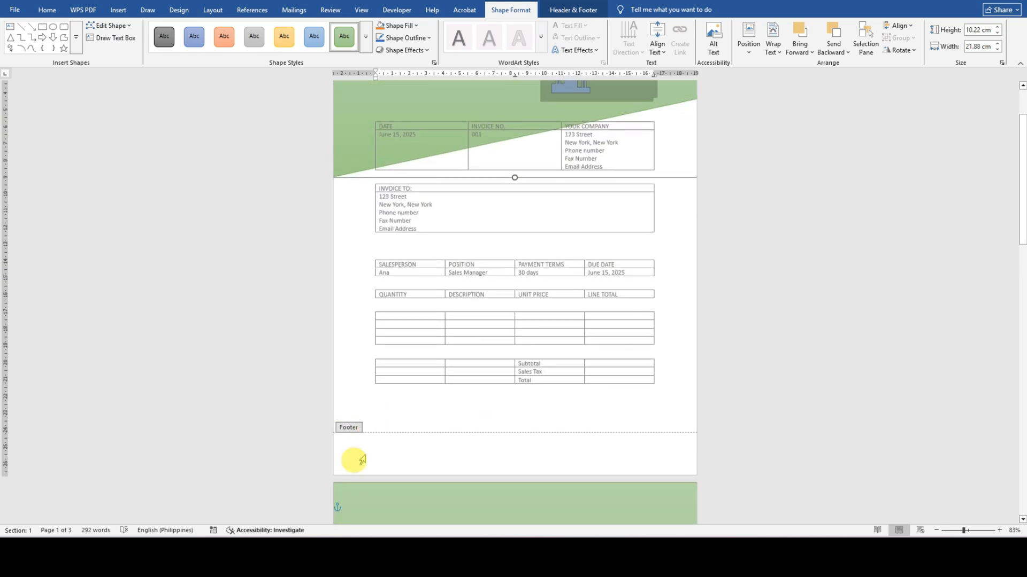
pyautogui.click(564, 454)
pyautogui.doubleClick(565, 454)
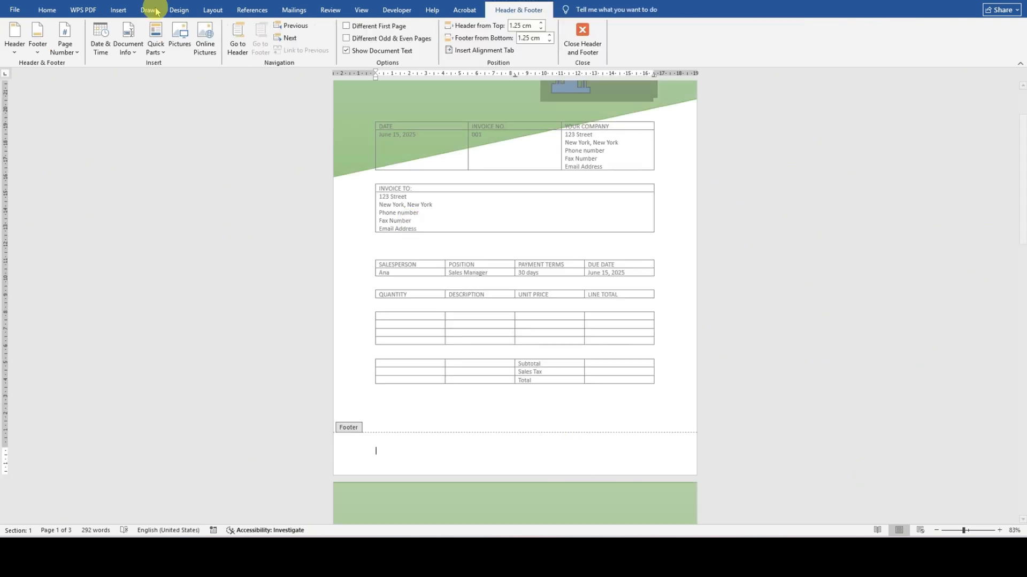
pyautogui.click(118, 10)
pyautogui.click(147, 43)
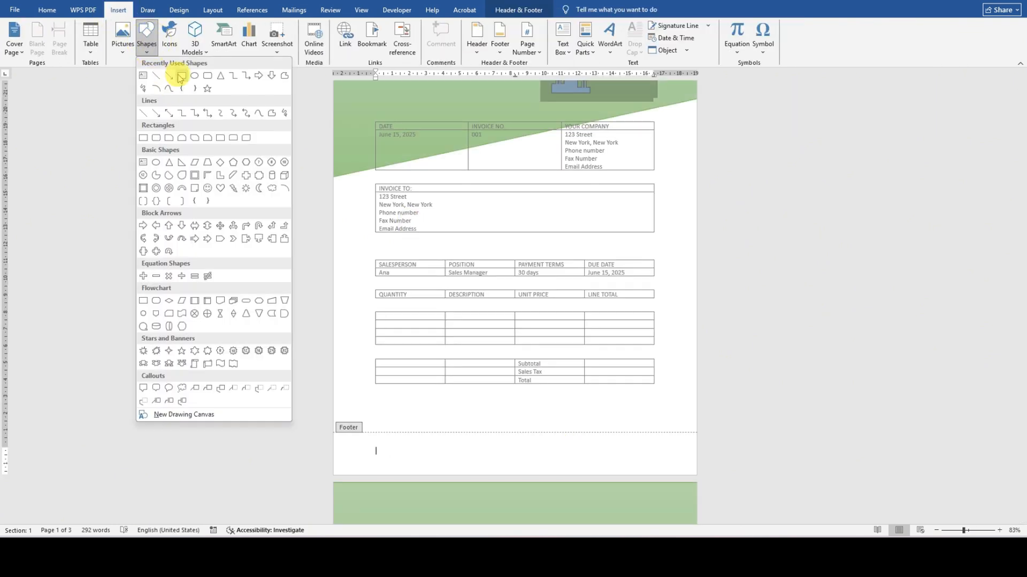
pyautogui.click(181, 77)
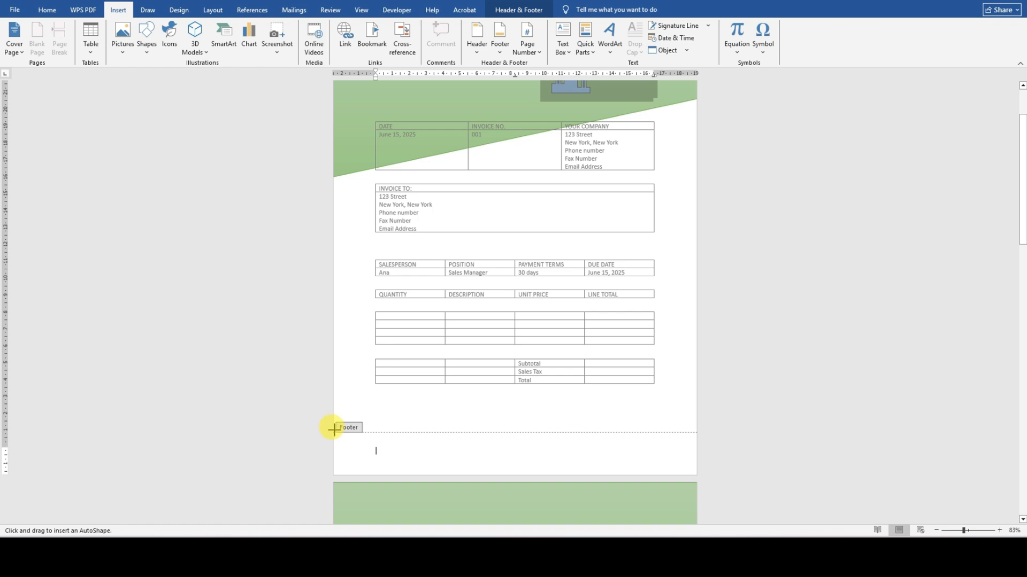
pyautogui.moveTo(333, 431); pyautogui.dragTo(696, 474)
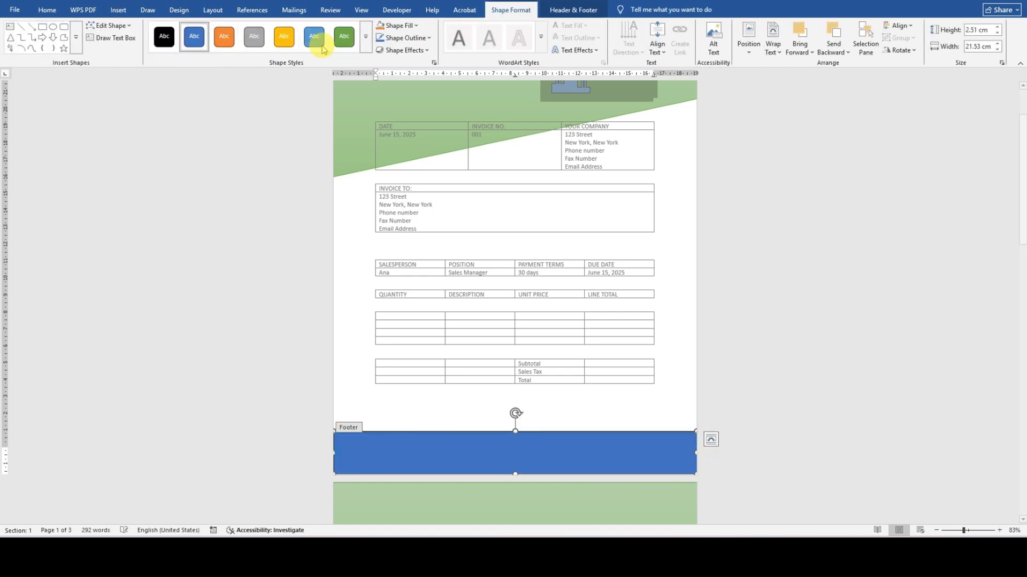
pyautogui.click(367, 45)
pyautogui.click(343, 153)
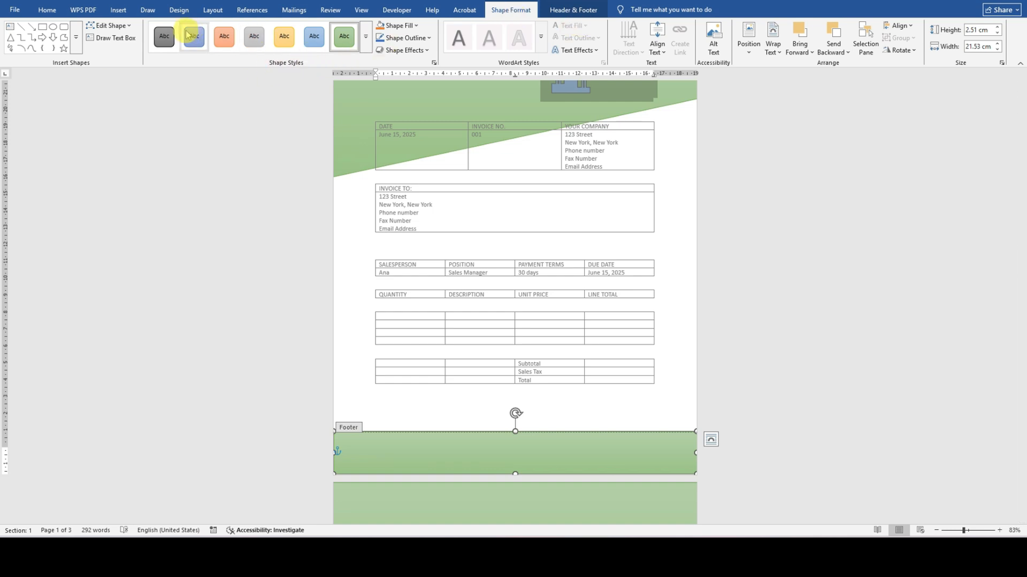
# Step: Edit the footer shape's points into a slanted upper edge rising to the right, about 5.6 cm high overall, and close the header and footer
pyautogui.click(107, 25)
pyautogui.click(121, 54)
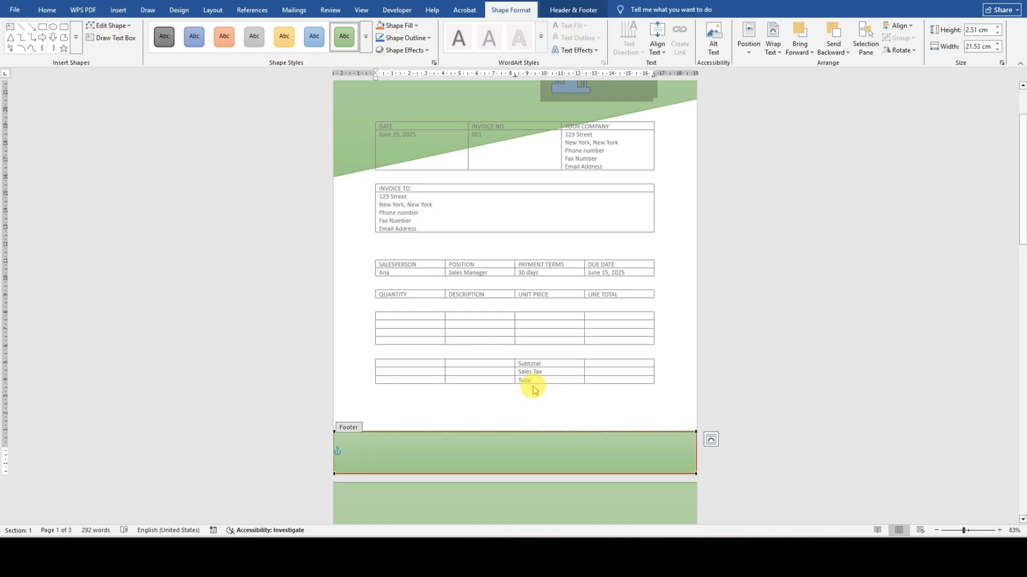
pyautogui.moveTo(696, 432); pyautogui.dragTo(695, 380)
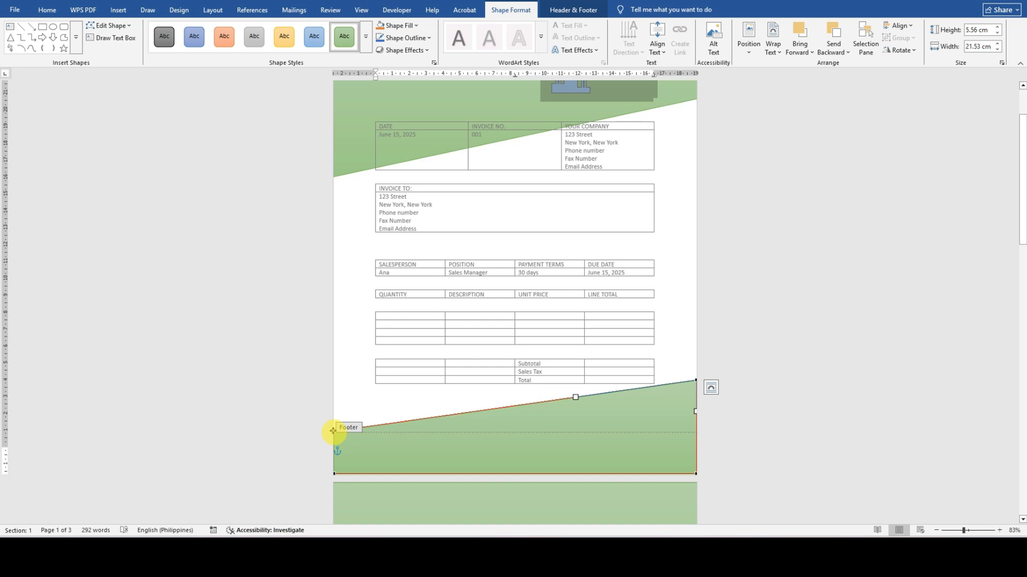
pyautogui.moveTo(333, 431); pyautogui.dragTo(334, 450)
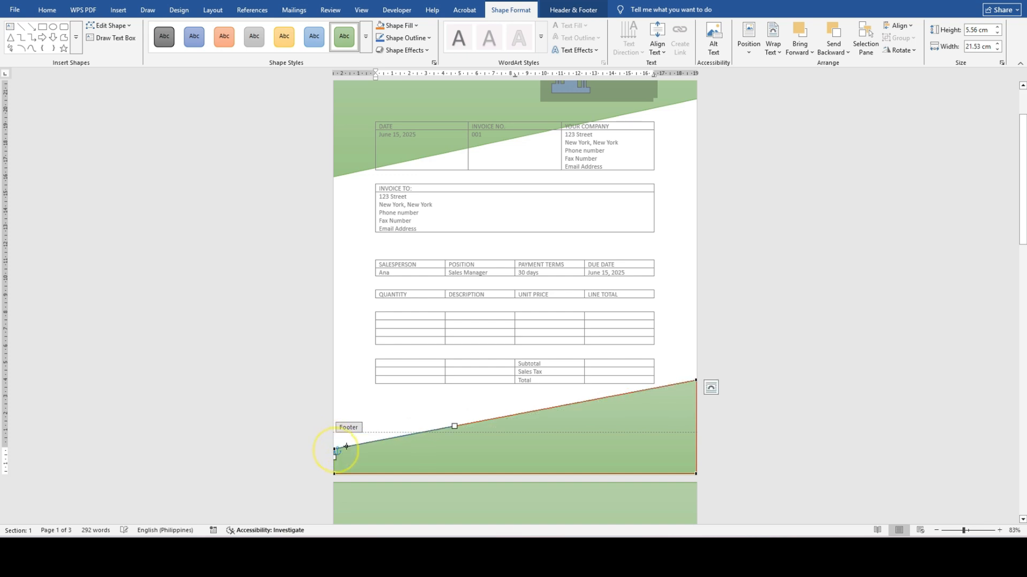
pyautogui.scroll(3, 832, 246)
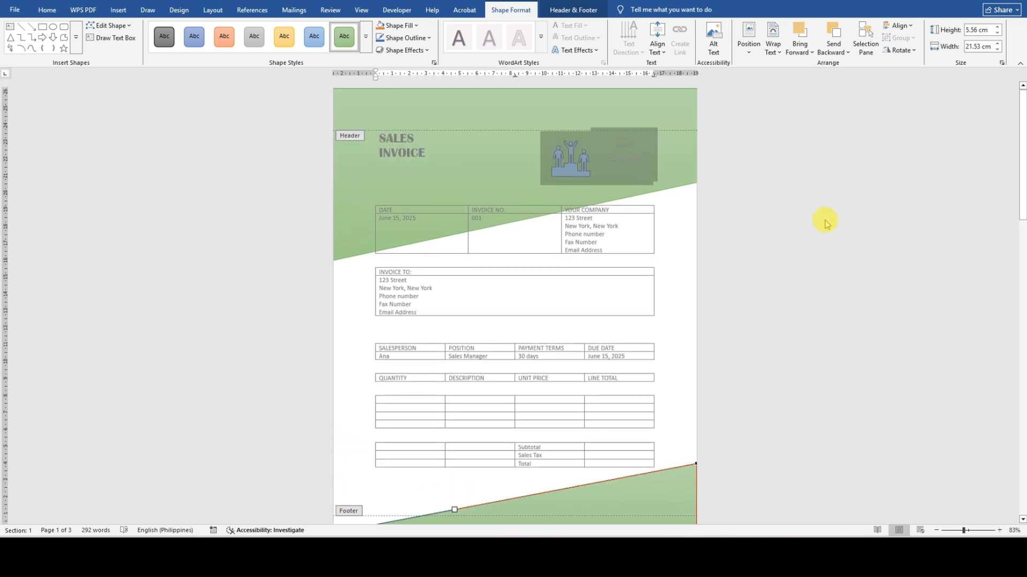
pyautogui.click(580, 11)
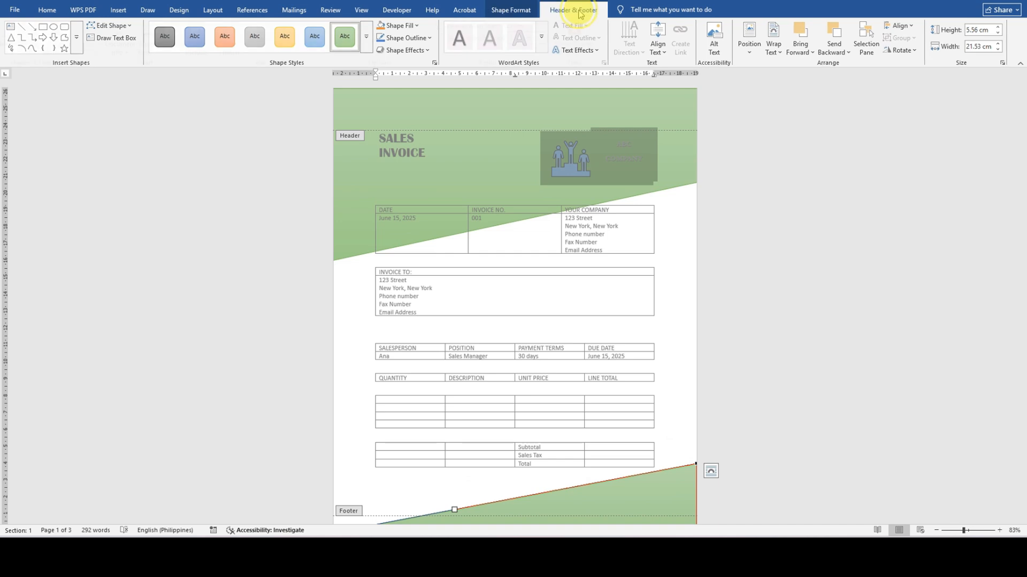
pyautogui.click(582, 53)
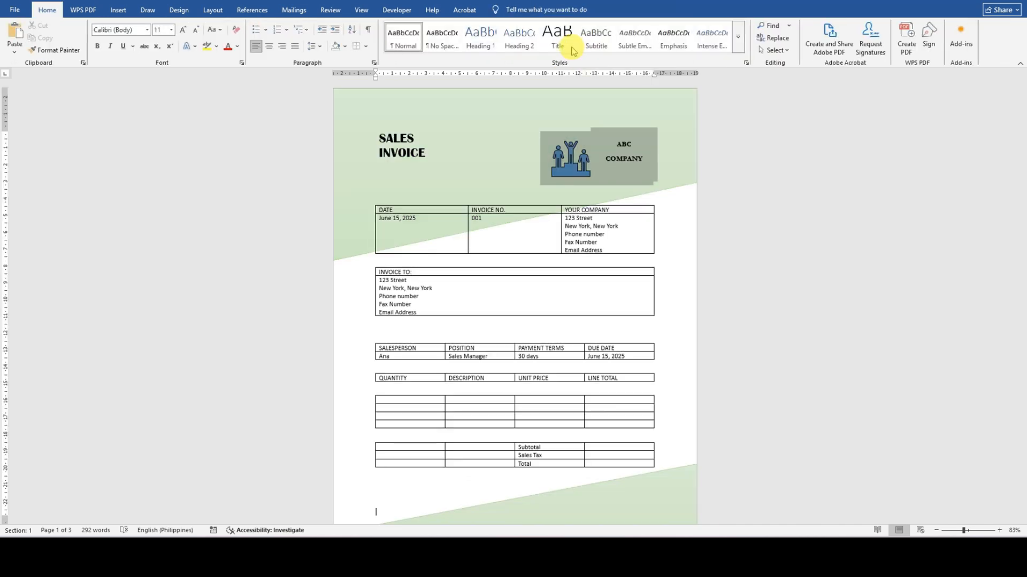
# Step: Remove all borders from the table holding the date, invoice number and company details
pyautogui.scroll(-2, 777, 259)
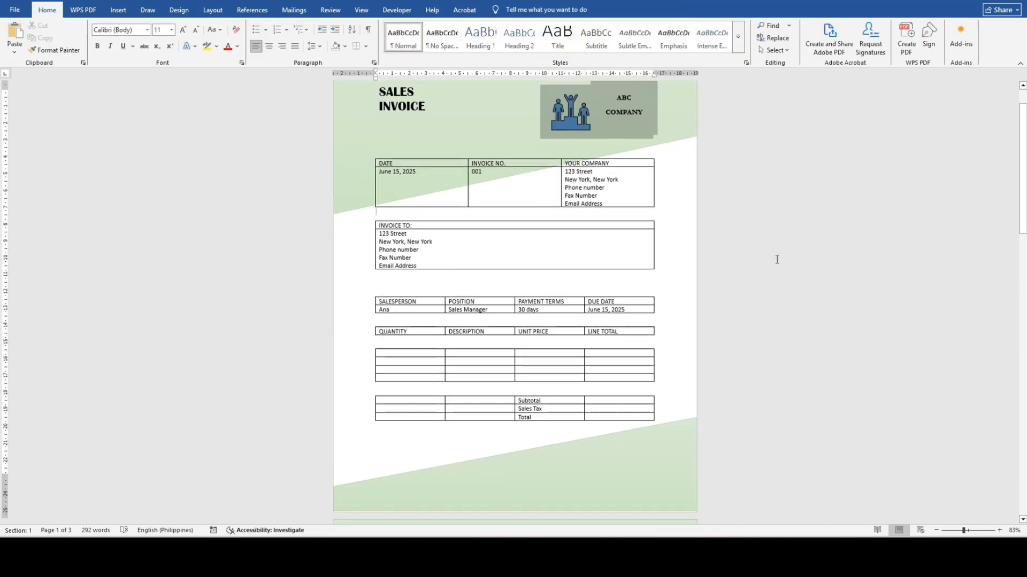
pyautogui.click(494, 163)
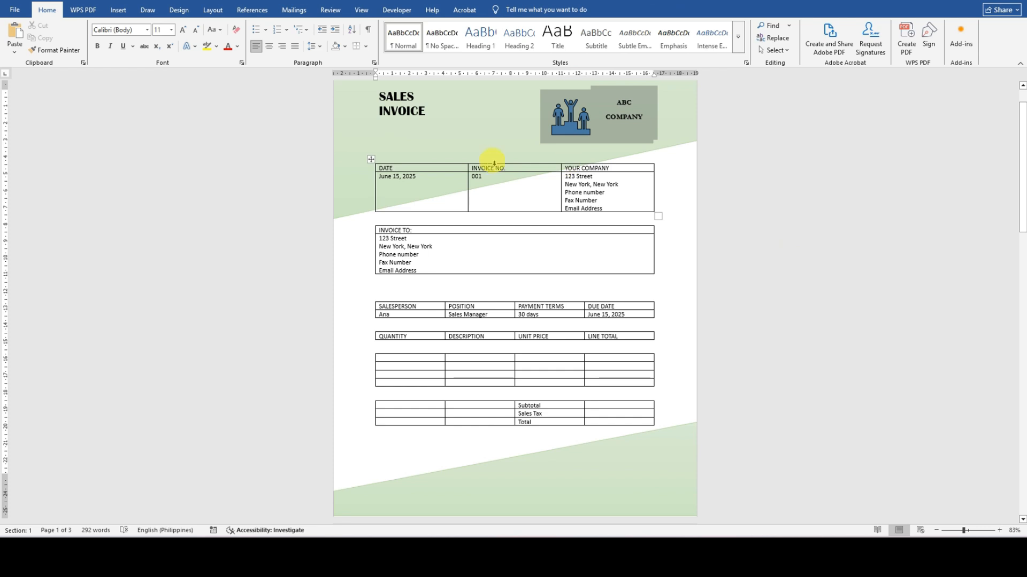
pyautogui.click(371, 161)
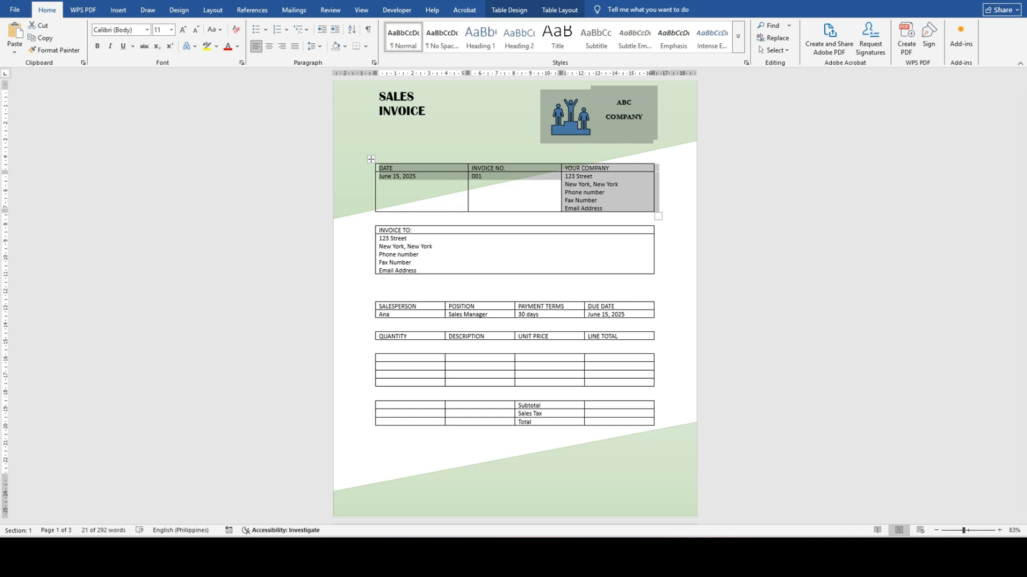
pyautogui.click(509, 9)
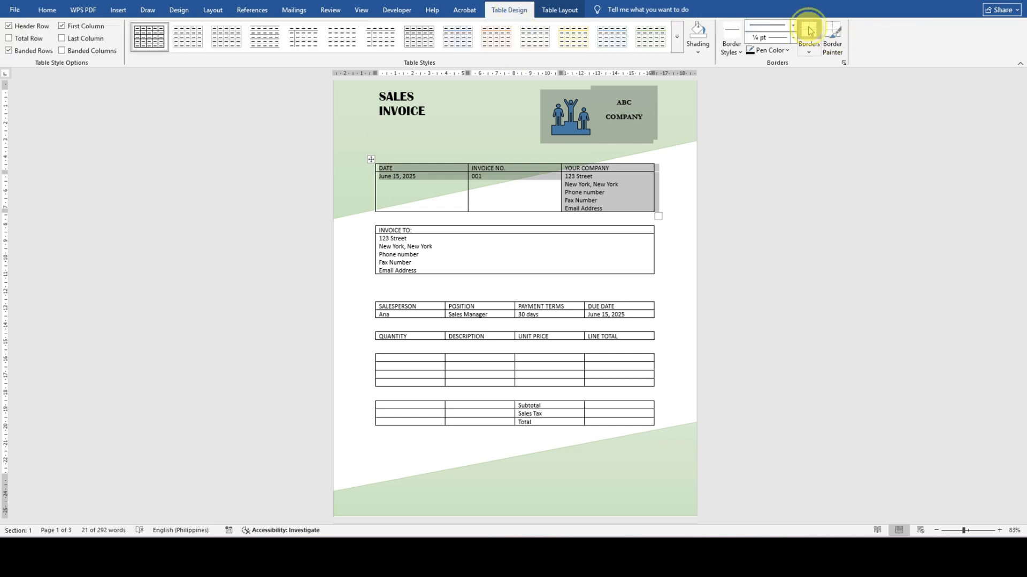
pyautogui.click(808, 31)
pyautogui.click(559, 183)
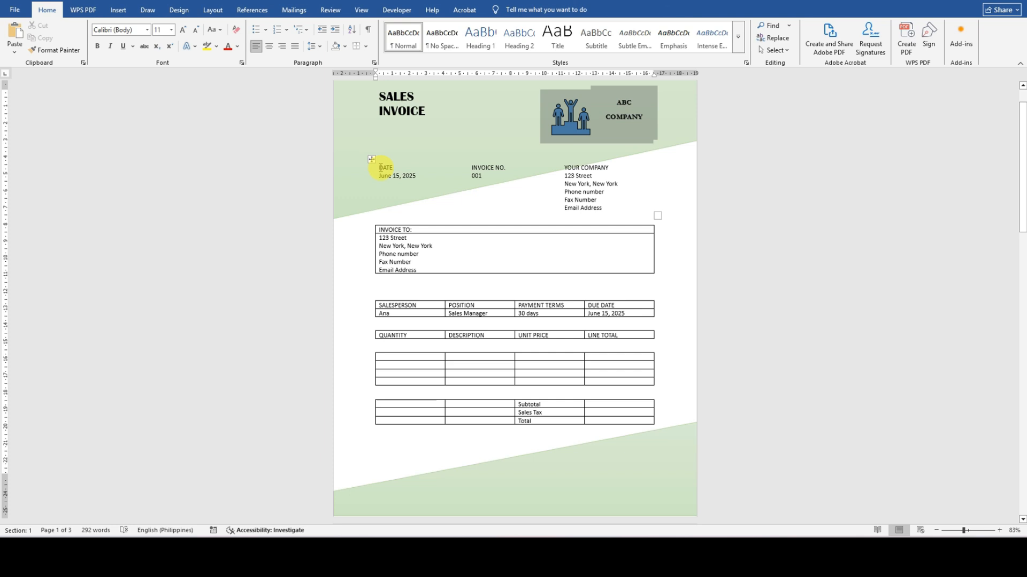
# Step: Format the DATE, INVOICE NO. and YOUR COMPANY heading row in bold Arial at 12 pt
pyautogui.moveTo(421, 168); pyautogui.dragTo(599, 171)
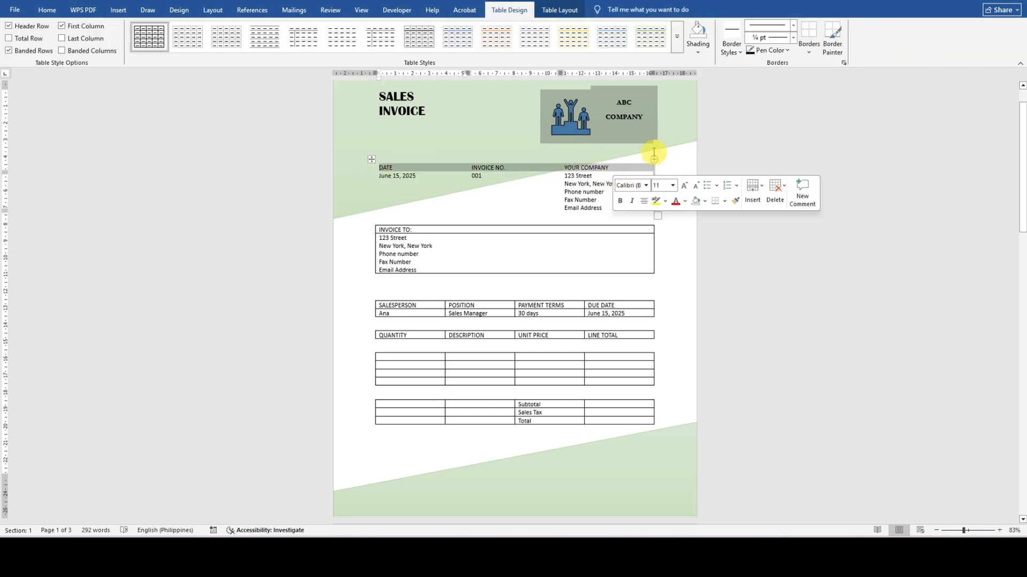
pyautogui.click(645, 185)
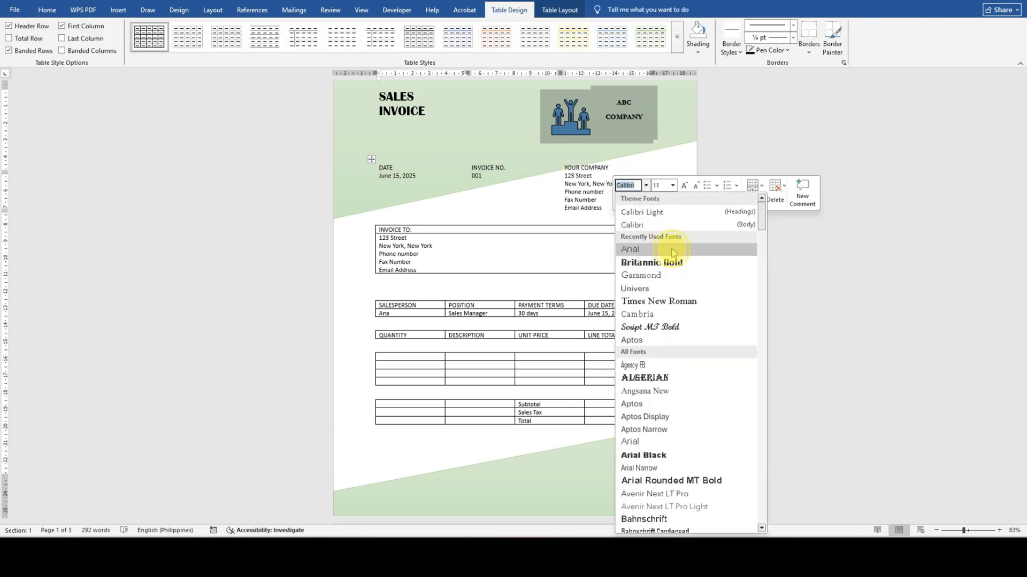
pyautogui.click(668, 249)
pyautogui.click(672, 186)
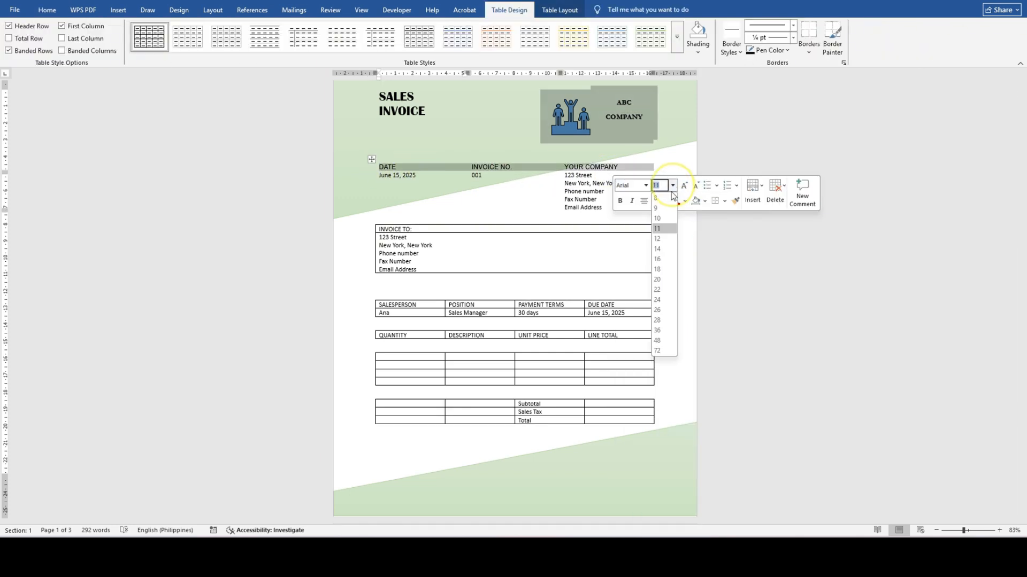
pyautogui.click(662, 238)
pyautogui.click(620, 201)
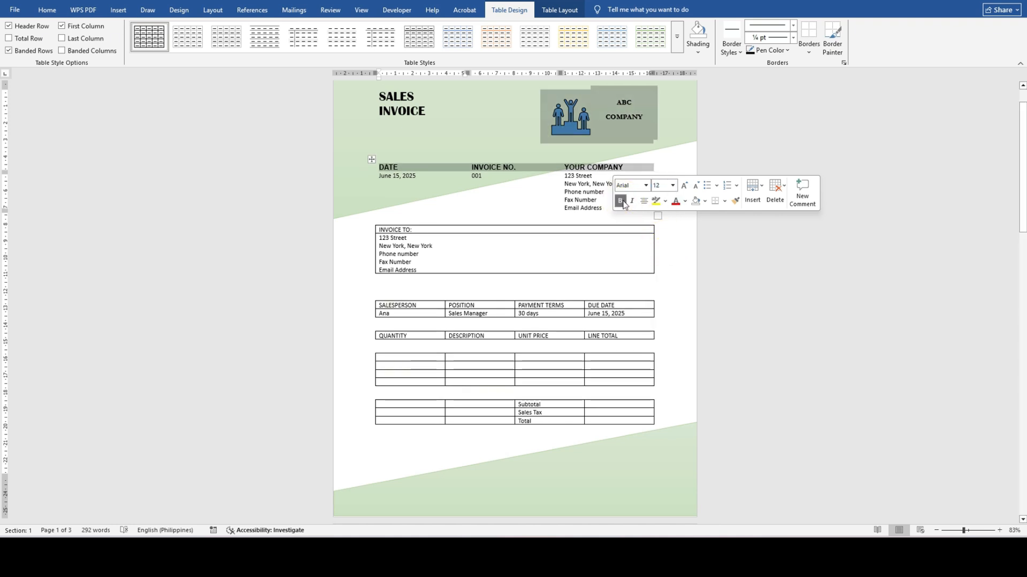
# Step: Change the DATE, INVOICE NO. and YOUR COMPANY headings to the Calibri body font at 14 pt
pyautogui.click(646, 186)
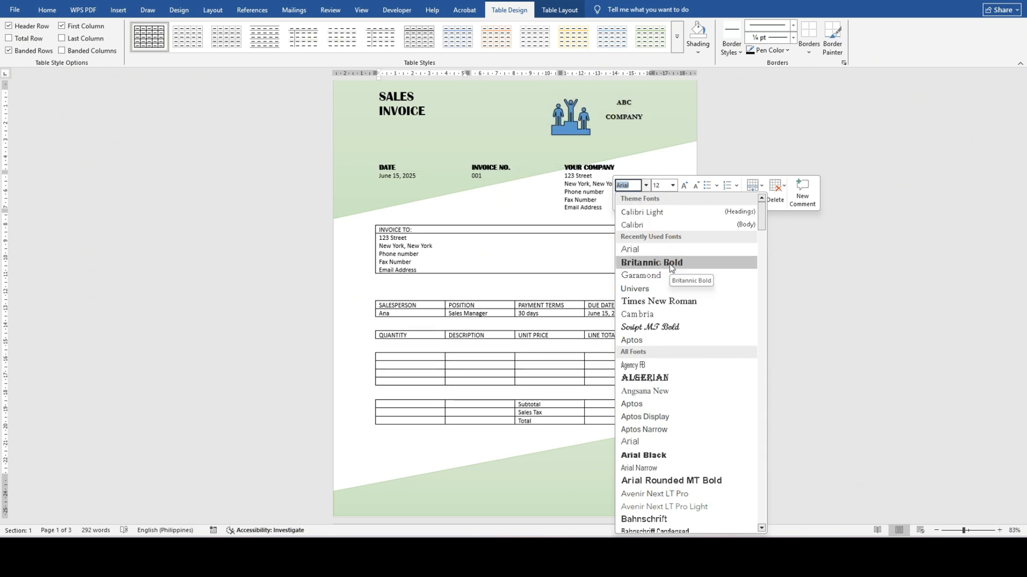
pyautogui.click(664, 225)
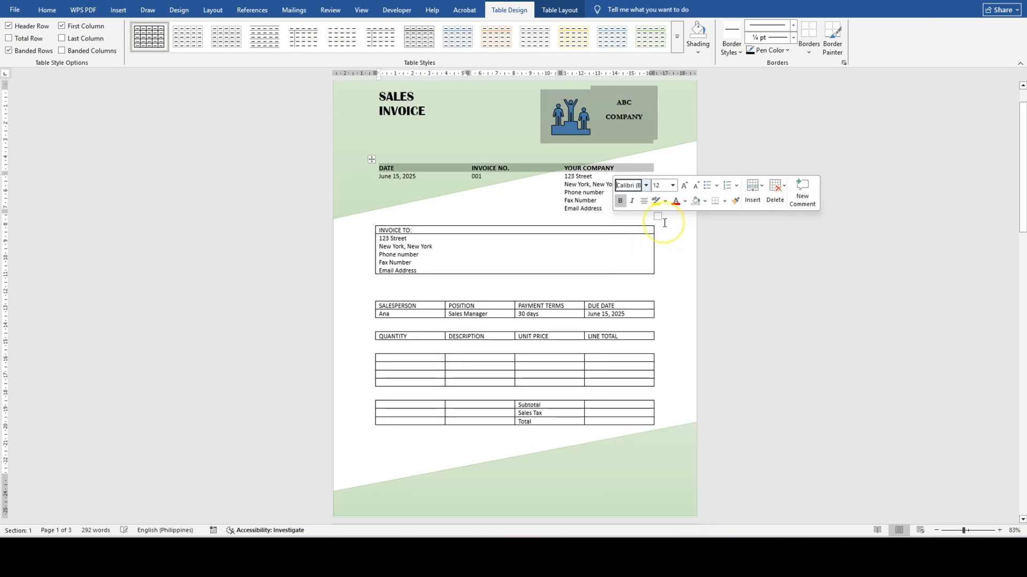
pyautogui.click(672, 186)
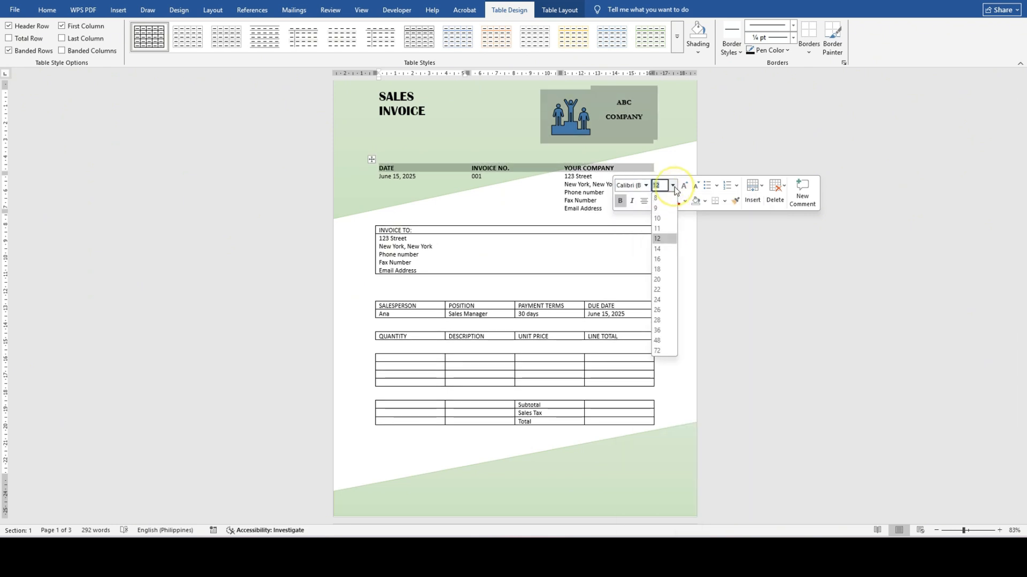
pyautogui.click(661, 249)
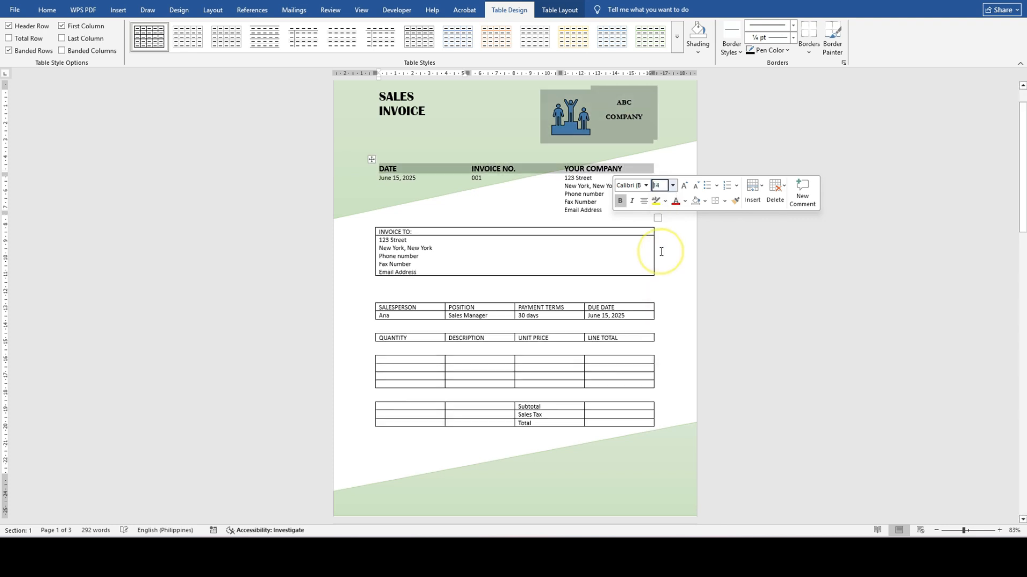
# Step: Remove all borders from the INVOICE TO table
pyautogui.click(422, 244)
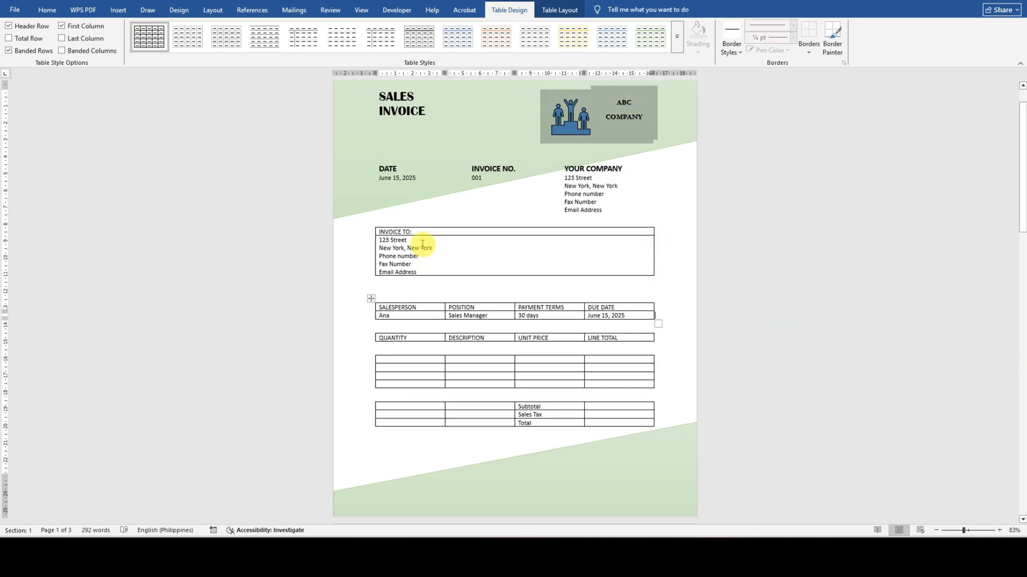
pyautogui.click(370, 223)
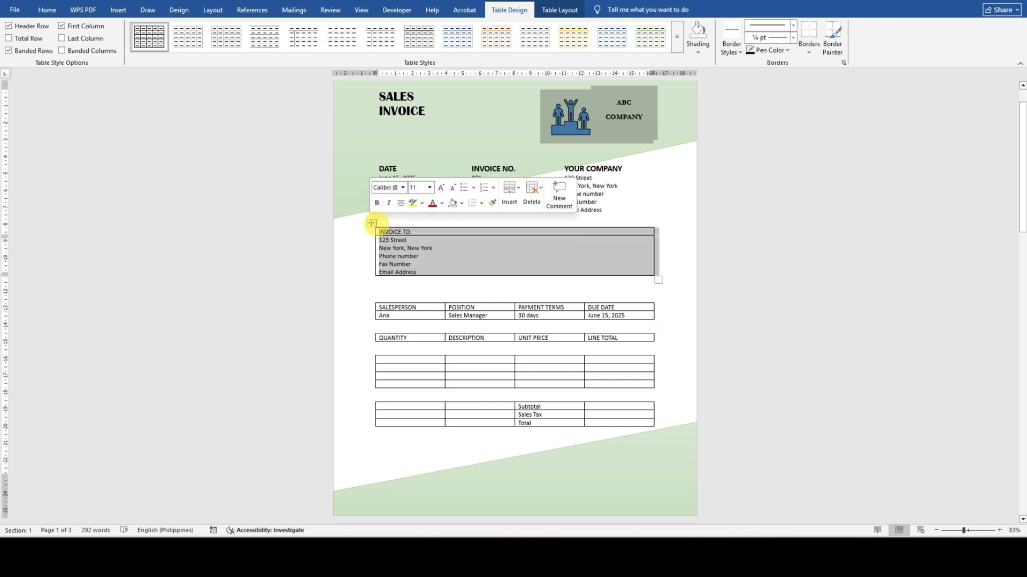
pyautogui.click(809, 33)
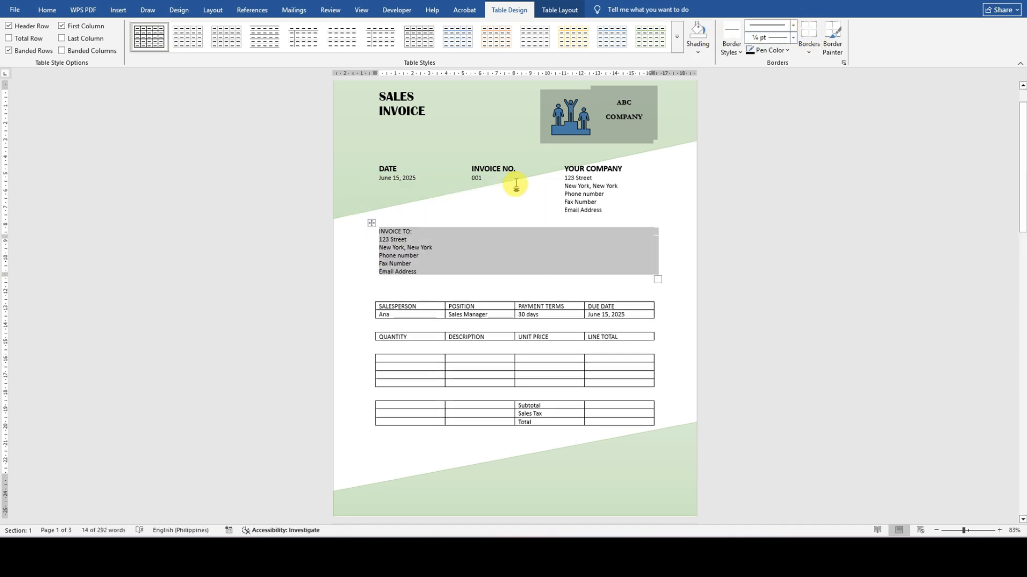
pyautogui.click(460, 247)
# Step: Format the INVOICE TO: heading in bold Calibri body font at 14 pt
pyautogui.moveTo(418, 232); pyautogui.dragTo(381, 231)
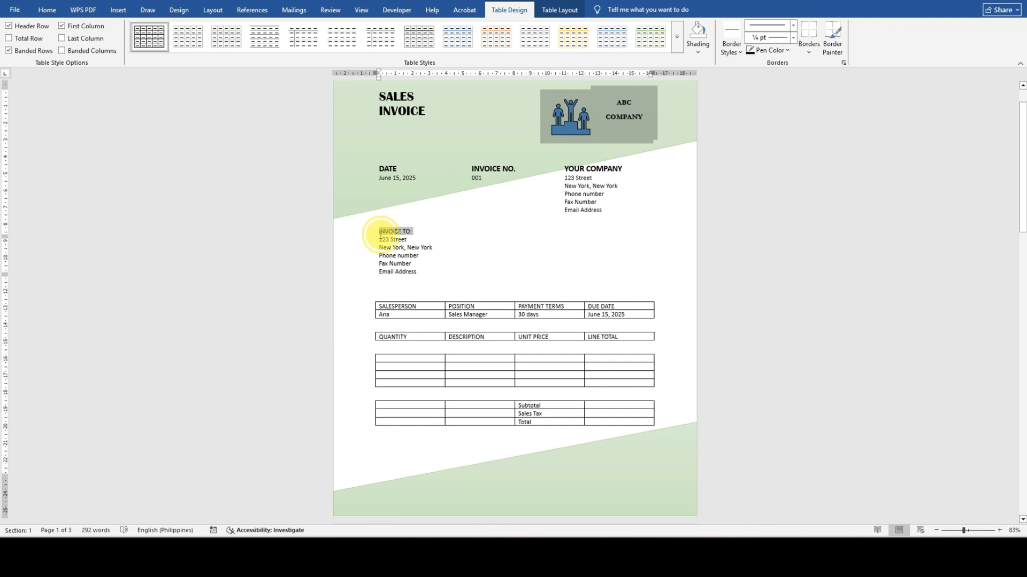
pyautogui.click(413, 250)
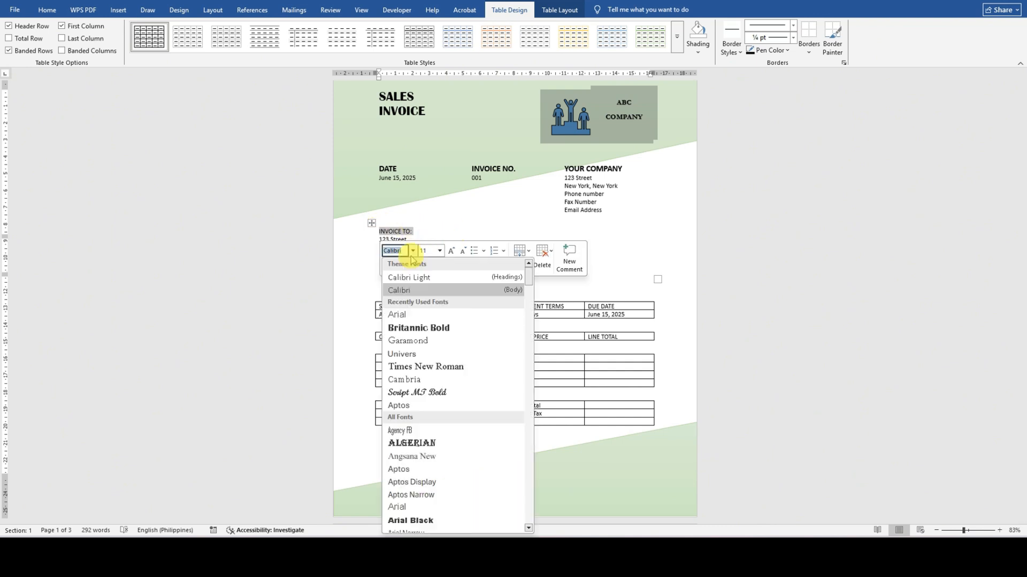
pyautogui.click(409, 290)
pyautogui.click(439, 251)
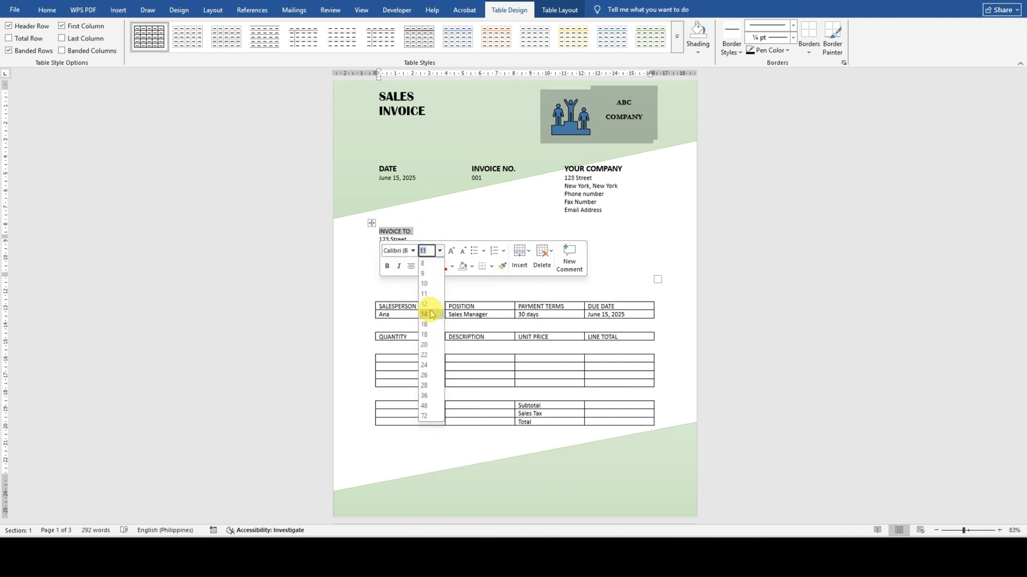
pyautogui.click(428, 317)
pyautogui.click(387, 266)
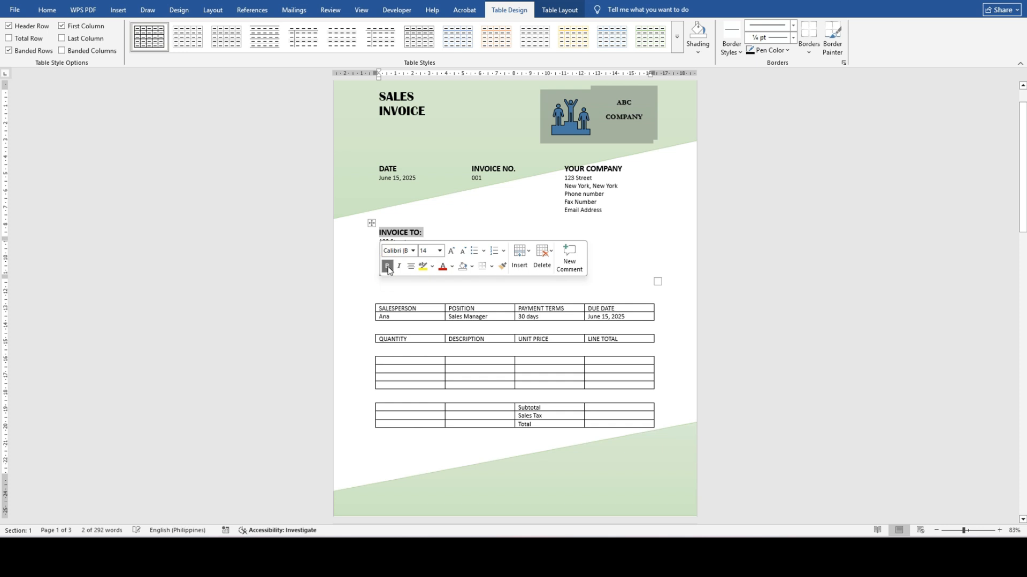
pyautogui.click(677, 225)
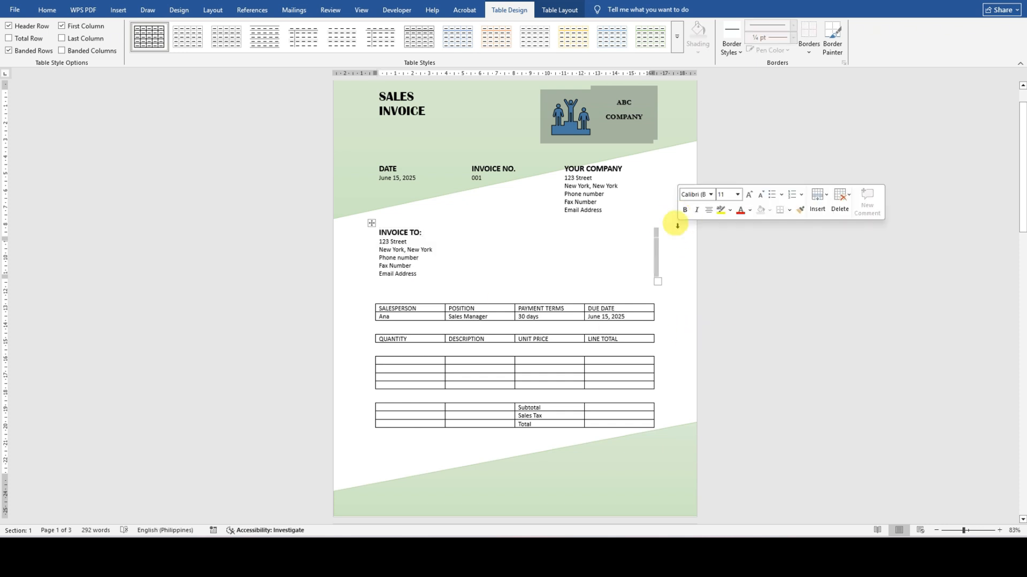
pyautogui.click(768, 282)
# Step: Set the SALESPERSON, POSITION, PAYMENT TERMS and DUE DATE heading row to Arial at 12 pt
pyautogui.scroll(-3, 591, 316)
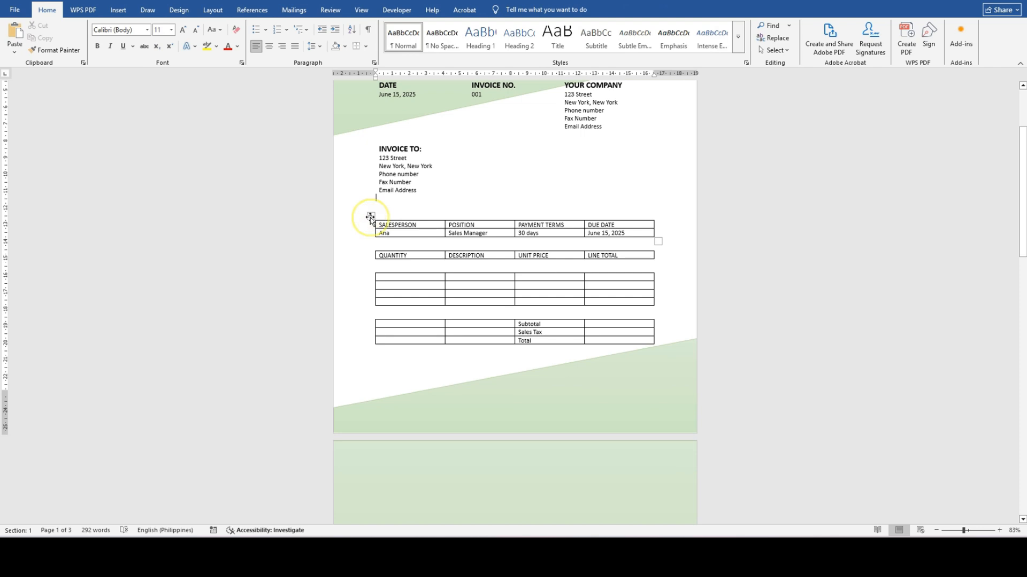
pyautogui.click(370, 216)
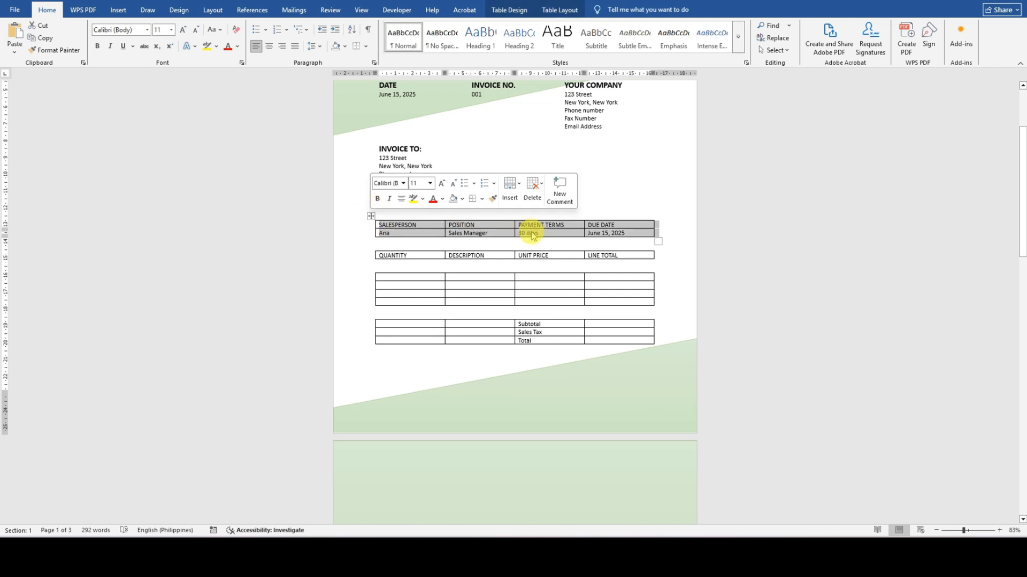
pyautogui.click(418, 231)
pyautogui.moveTo(383, 226); pyautogui.dragTo(604, 225)
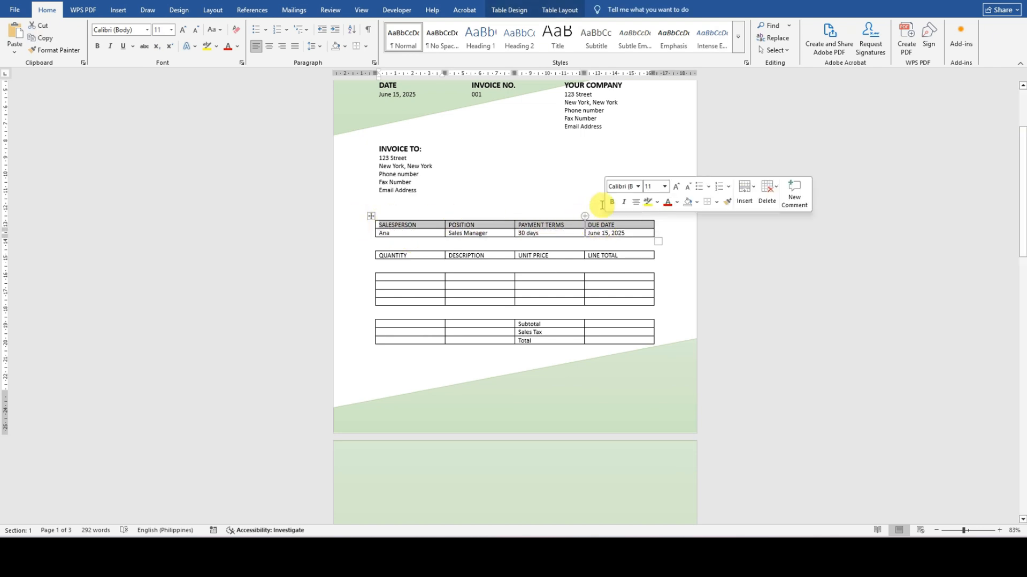
pyautogui.click(637, 186)
pyautogui.click(630, 248)
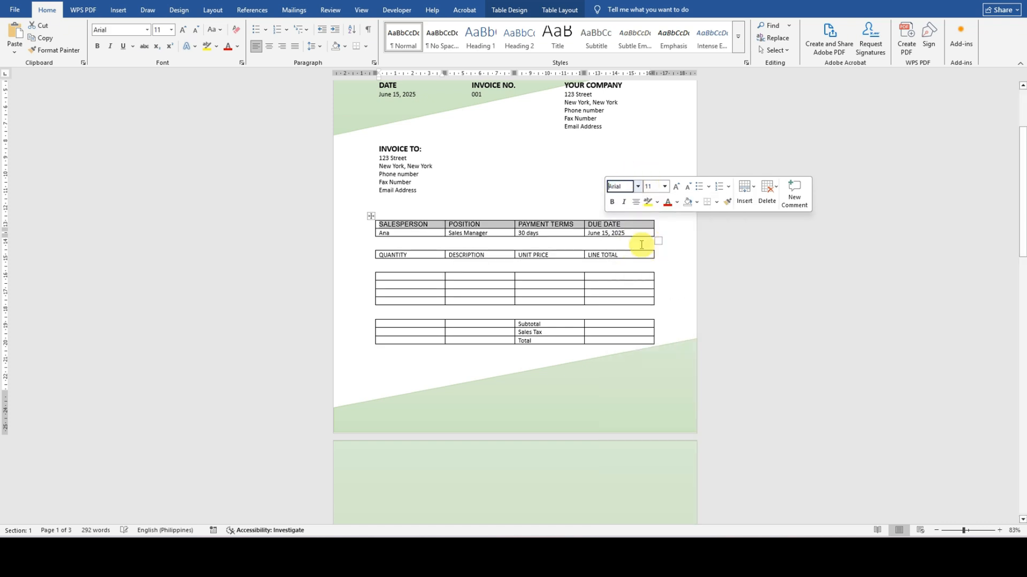
pyautogui.click(664, 189)
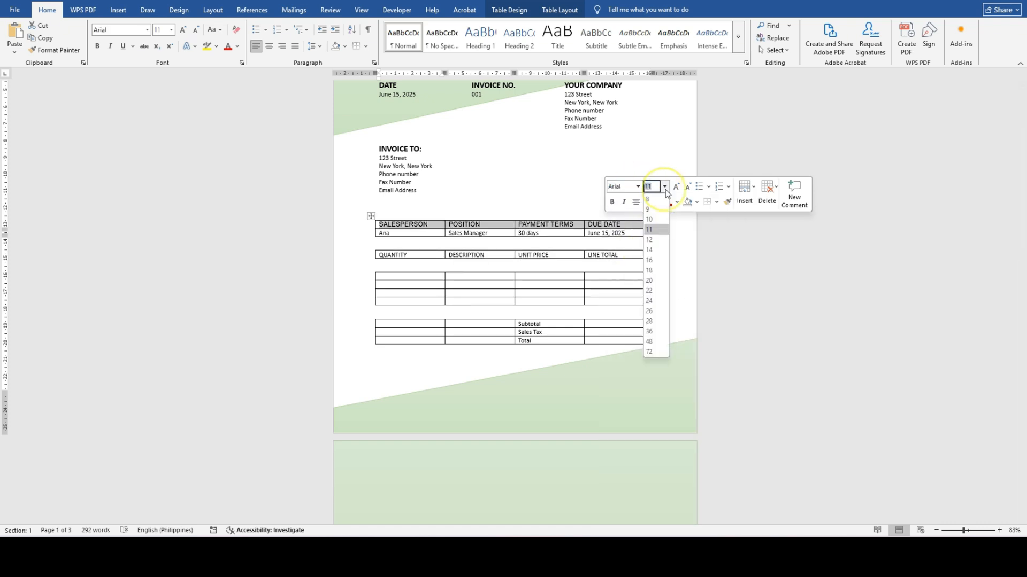
pyautogui.click(649, 240)
# Step: Change the SALESPERSON, POSITION, PAYMENT TERMS and DUE DATE headings to bold Calibri body font at 14 pt
pyautogui.click(638, 187)
pyautogui.click(625, 231)
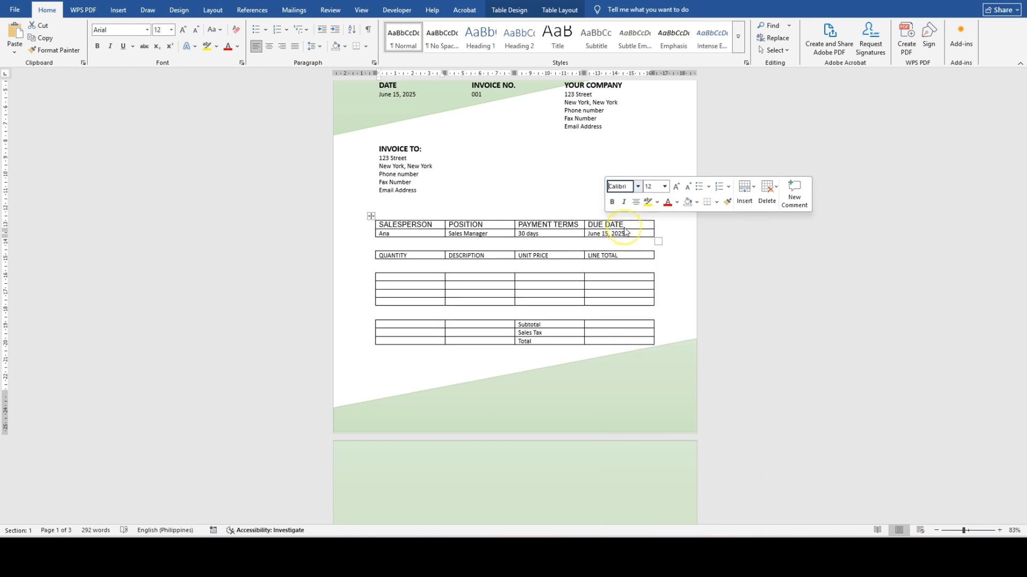
pyautogui.click(664, 186)
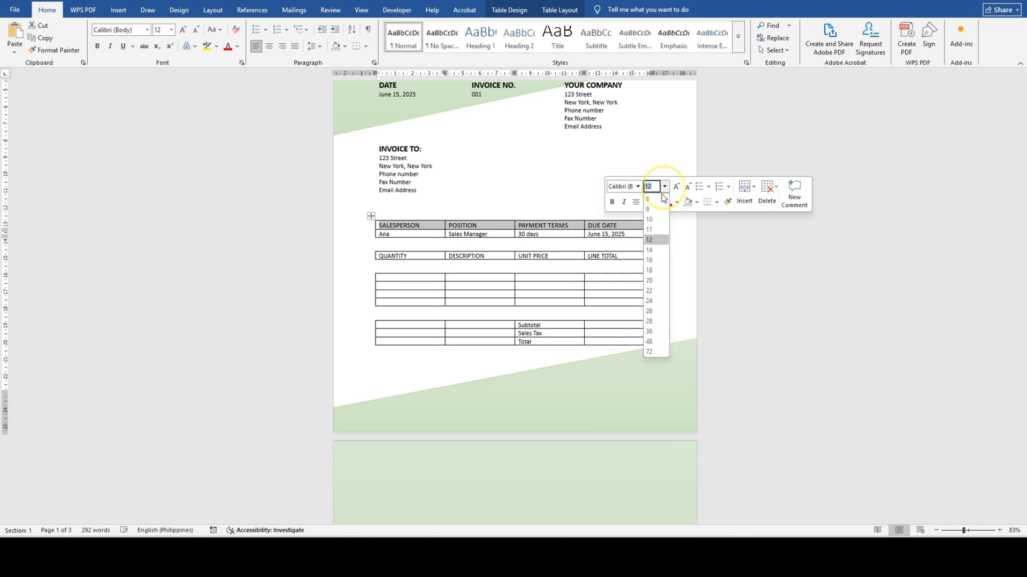
pyautogui.click(650, 250)
pyautogui.click(612, 202)
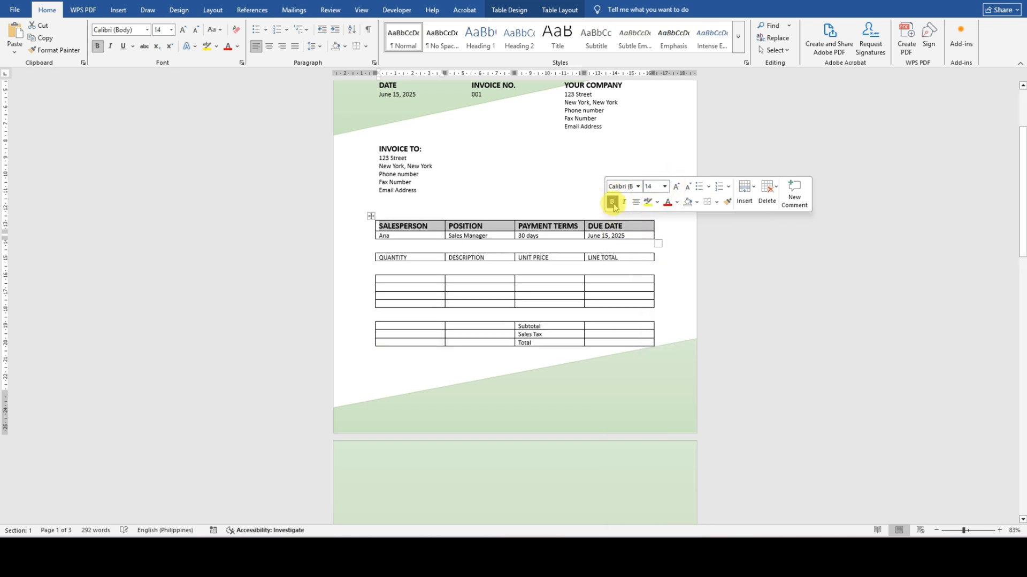
pyautogui.click(504, 183)
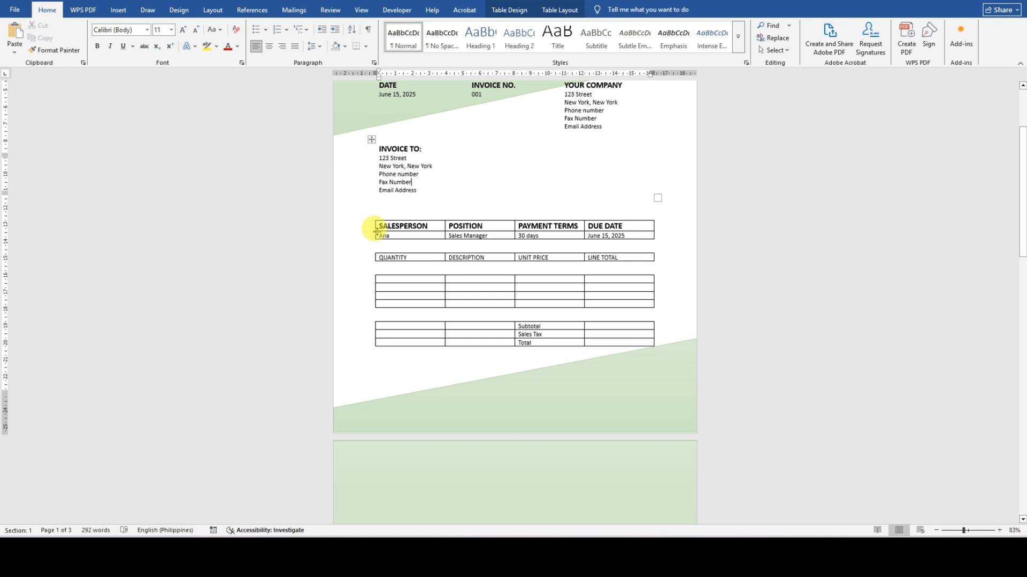
# Step: Remove all borders from the details row below the SALESPERSON heading row
pyautogui.moveTo(380, 235); pyautogui.dragTo(650, 236)
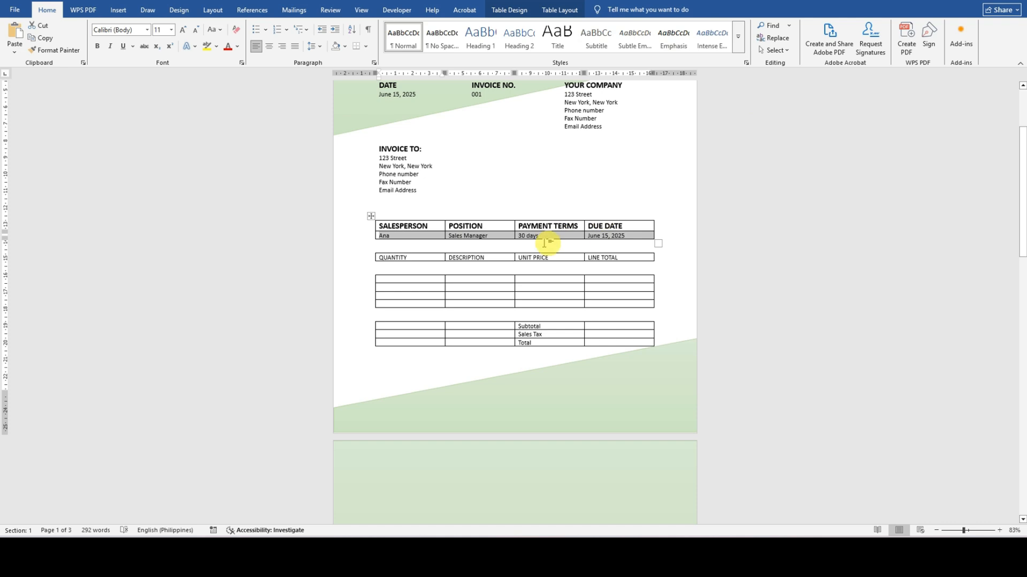
pyautogui.click(522, 13)
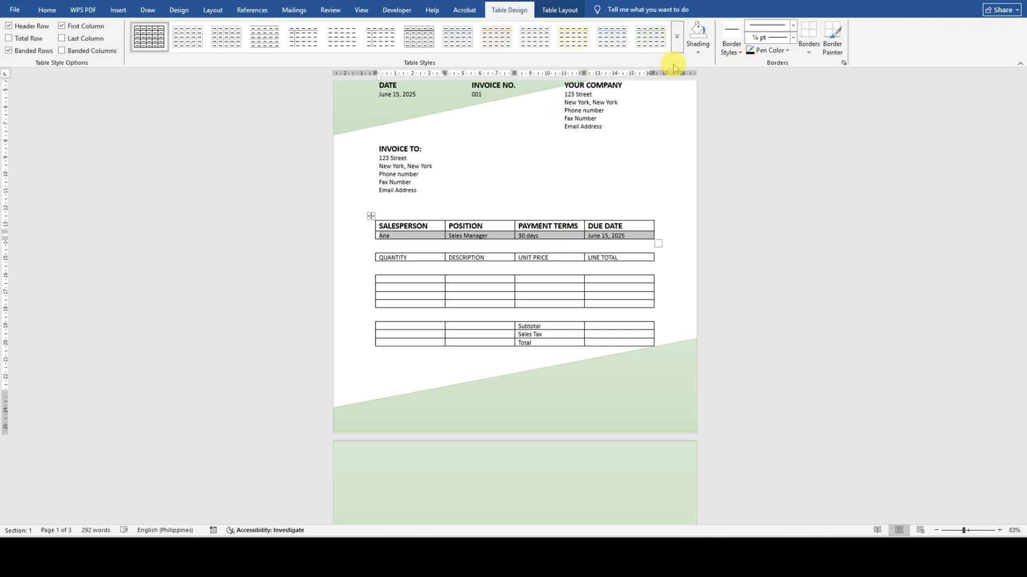
pyautogui.click(807, 32)
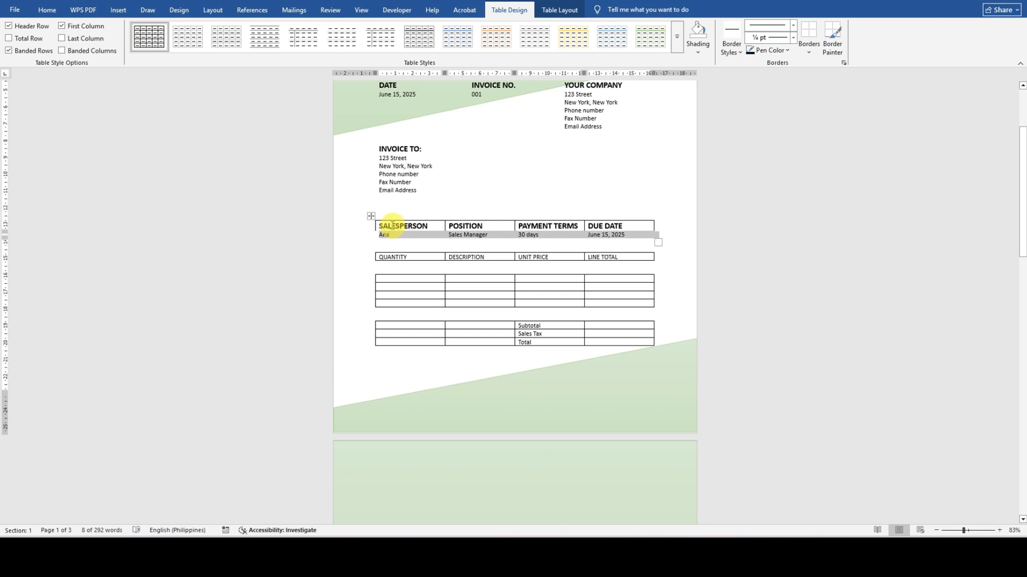
pyautogui.click(420, 212)
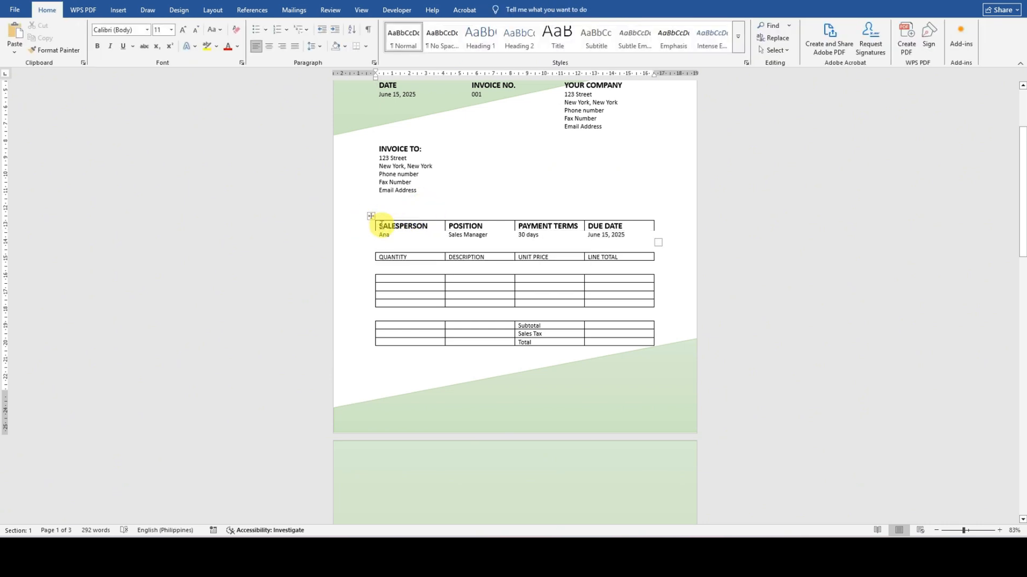
# Step: Restore the border lines around the cells of the SALESPERSON, POSITION, PAYMENT TERMS and DUE DATE heading row
pyautogui.moveTo(381, 224); pyautogui.dragTo(614, 225)
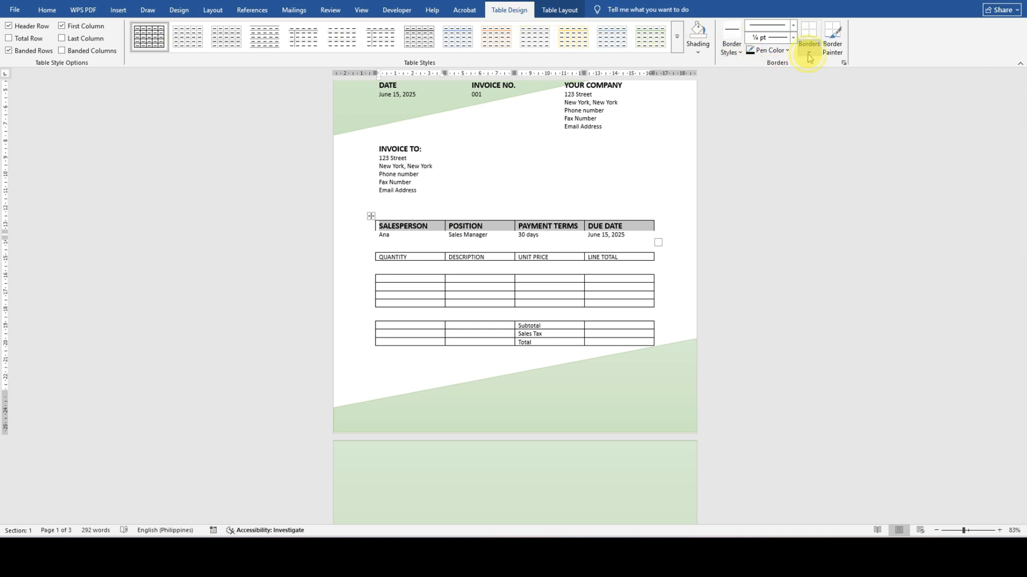
pyautogui.click(809, 56)
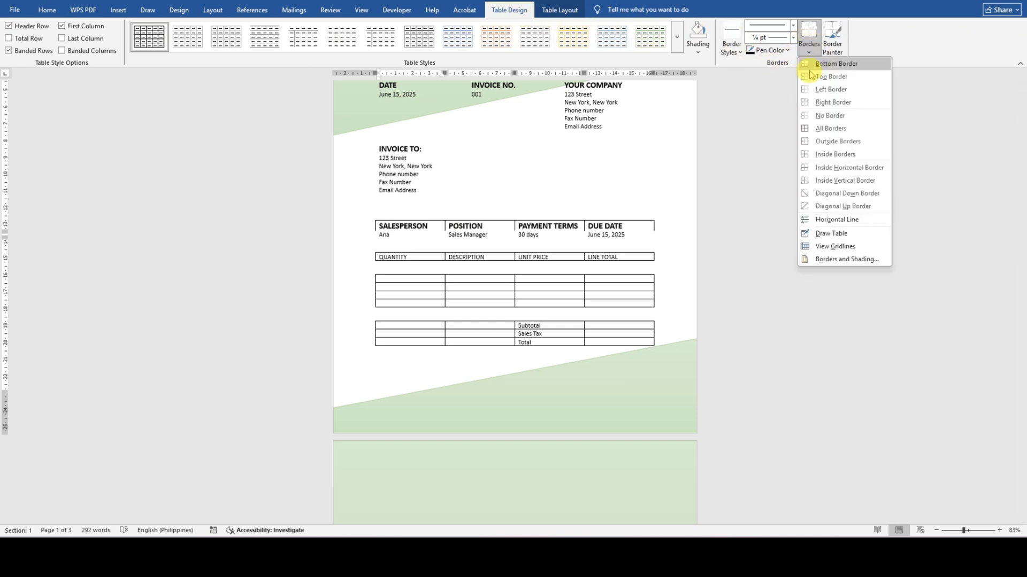
pyautogui.click(833, 136)
pyautogui.click(624, 207)
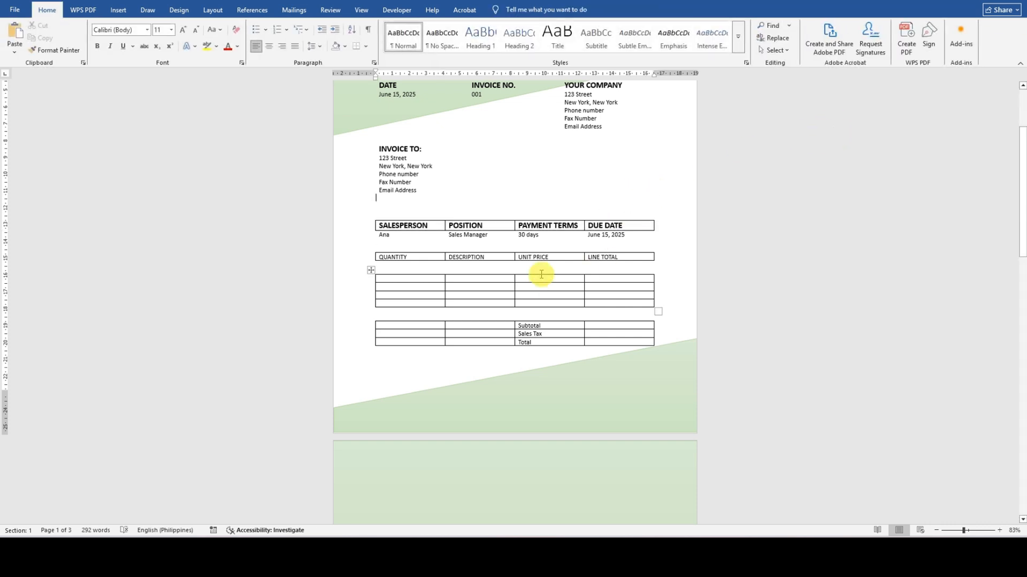
# Step: Format the QUANTITY, DESCRIPTION, UNIT PRICE and LINE TOTAL heading row in bold at 14 pt
pyautogui.scroll(-1, 527, 262)
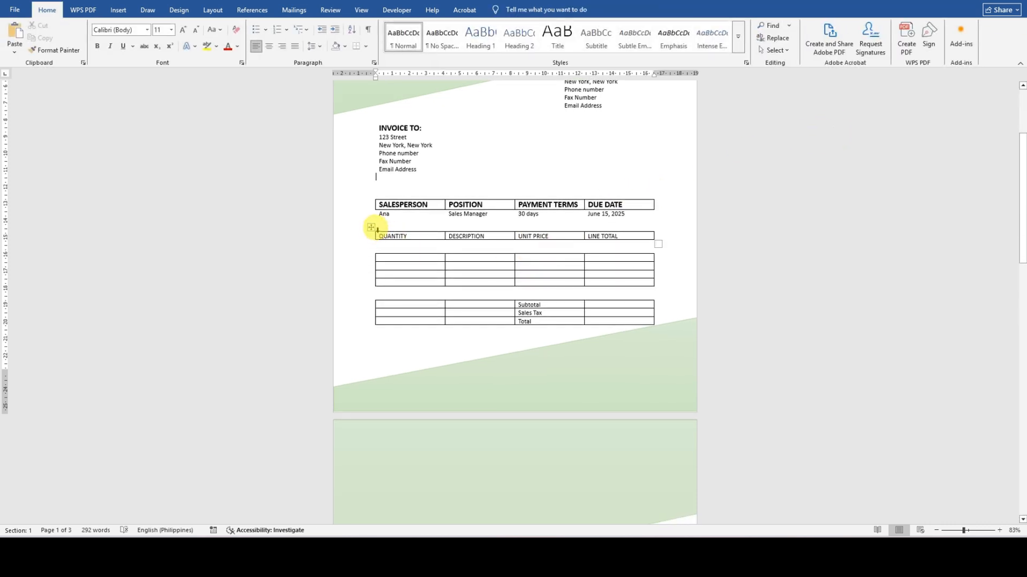
pyautogui.click(371, 227)
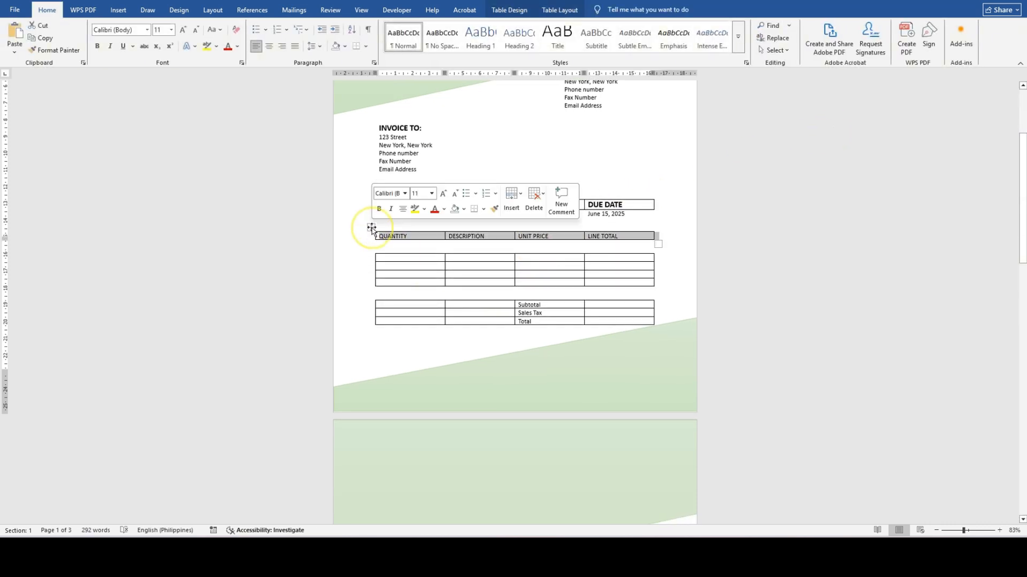
pyautogui.click(405, 193)
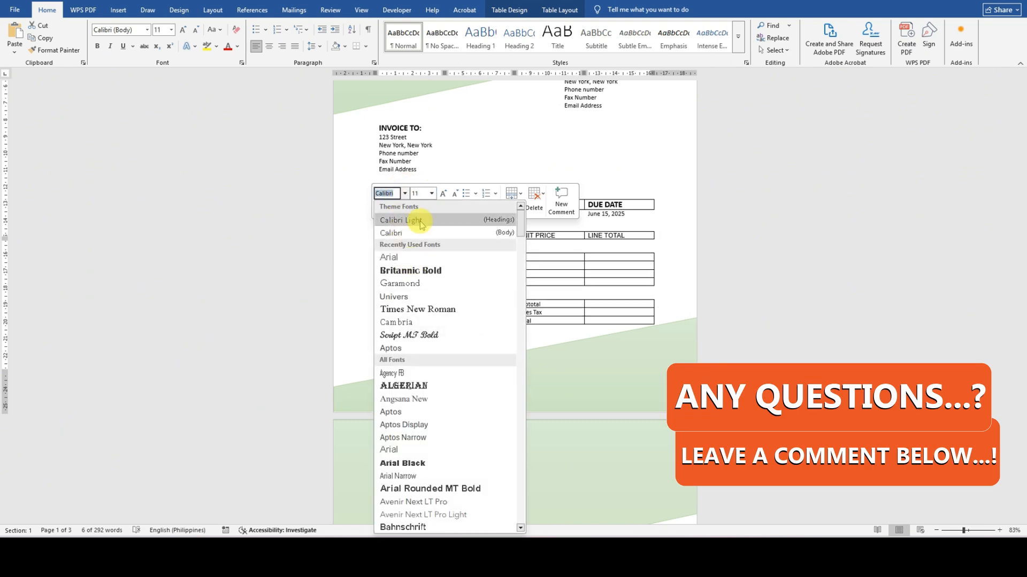
pyautogui.click(432, 193)
pyautogui.click(431, 193)
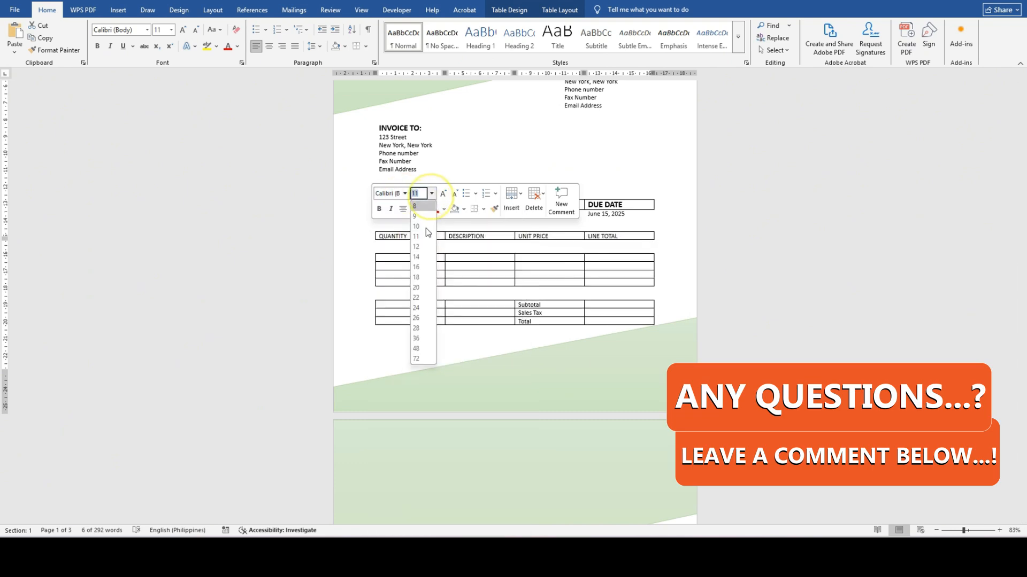
pyautogui.click(416, 256)
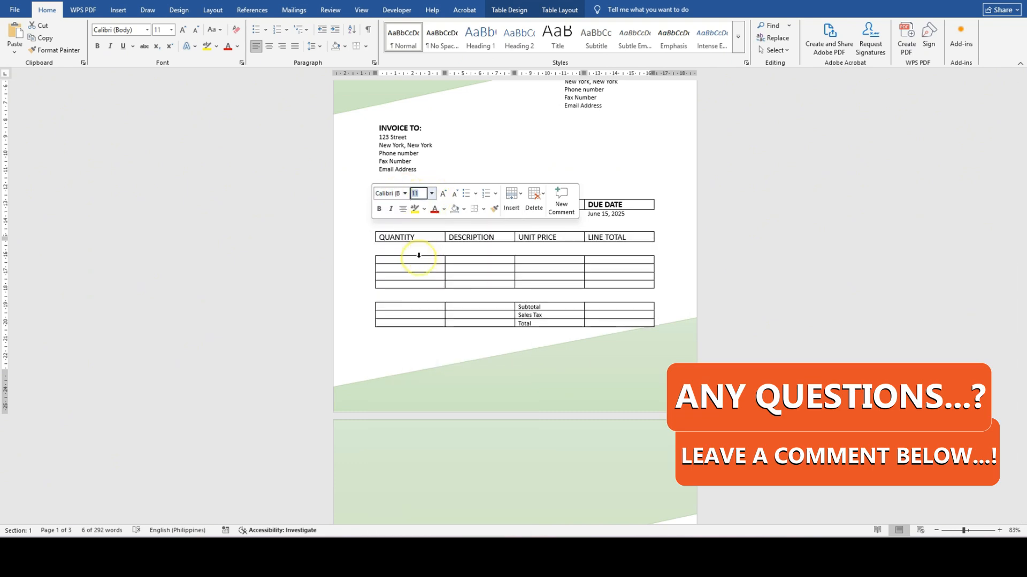
pyautogui.click(378, 210)
pyautogui.click(666, 227)
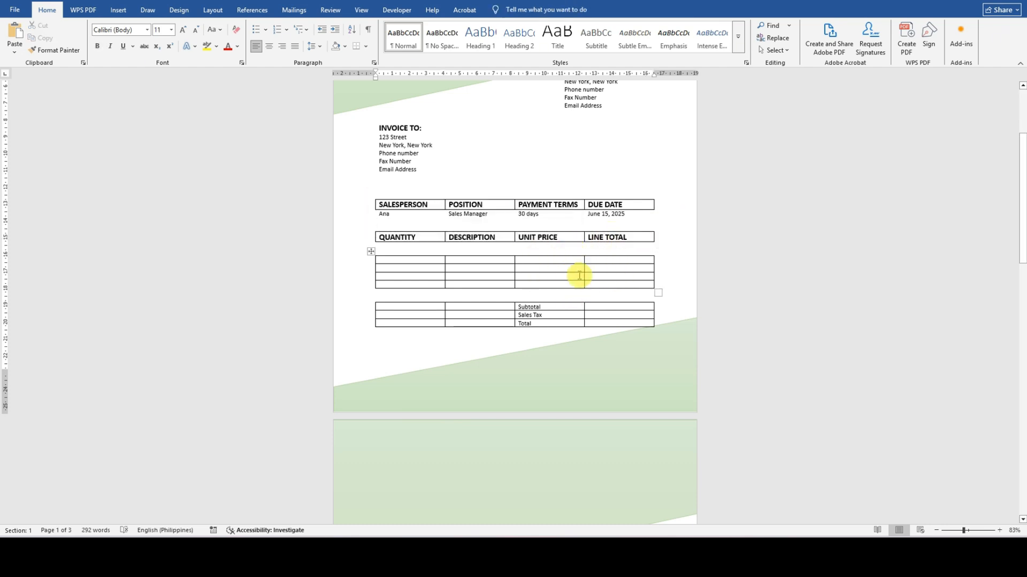
# Step: Remove all borders from the empty four-row item table below the QUANTITY headings
pyautogui.scroll(-1, 690, 219)
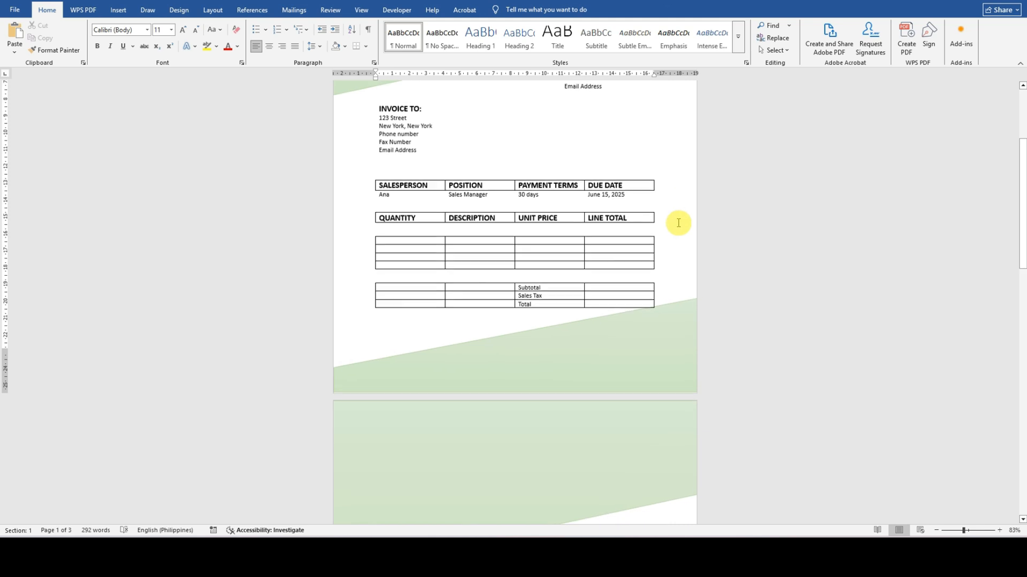
pyautogui.click(371, 230)
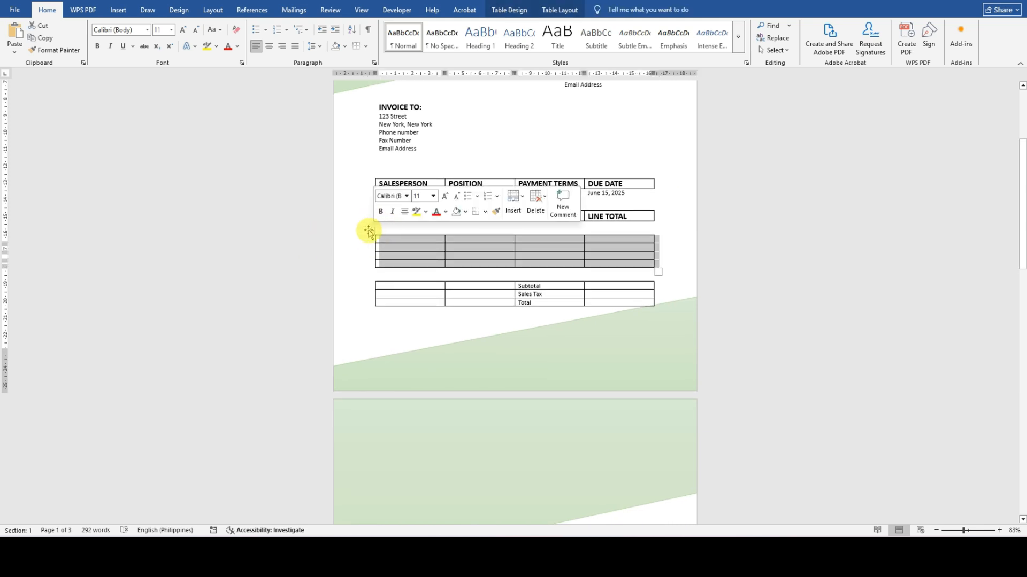
pyautogui.click(370, 231)
pyautogui.click(370, 230)
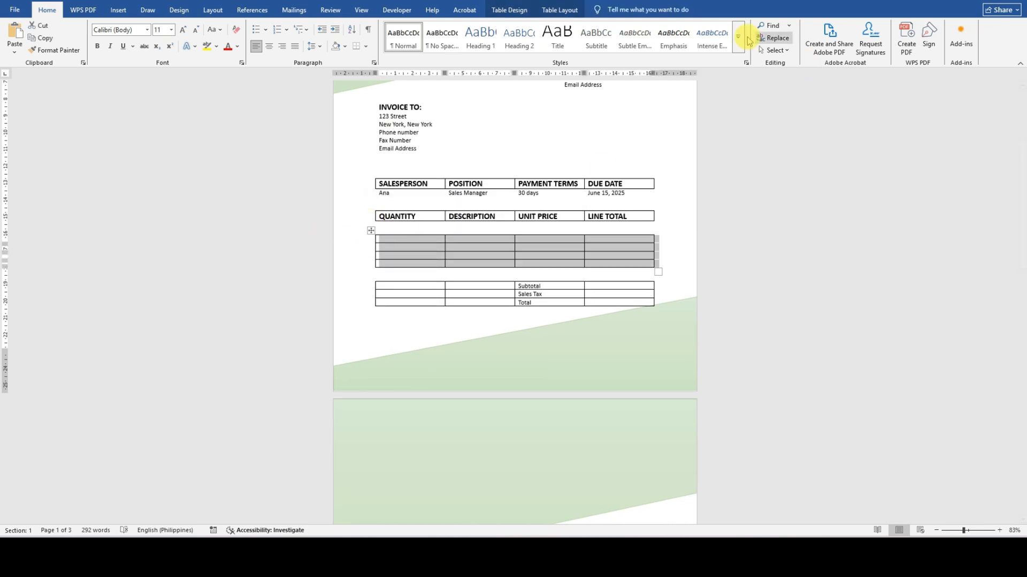
pyautogui.click(508, 9)
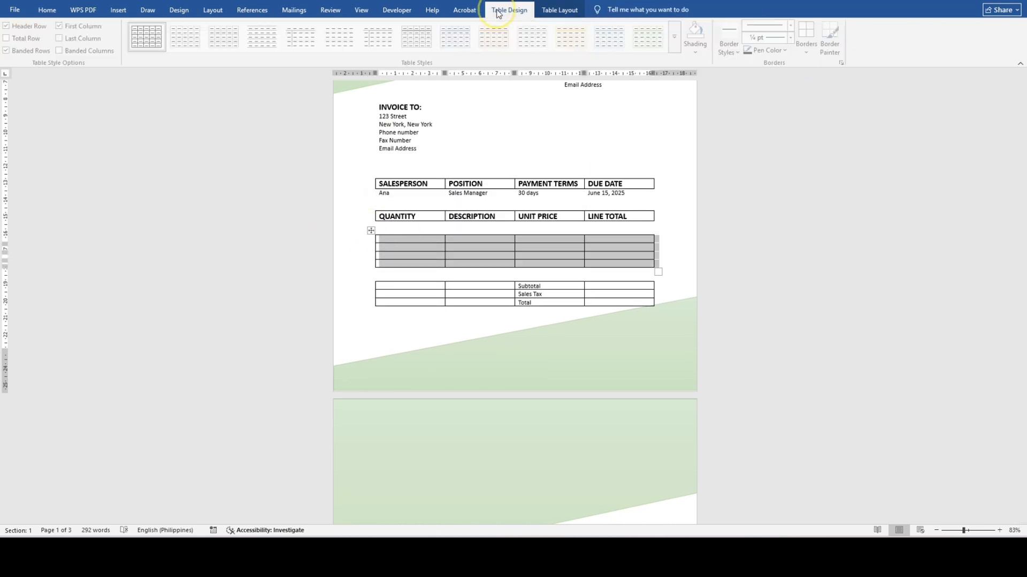
pyautogui.click(811, 49)
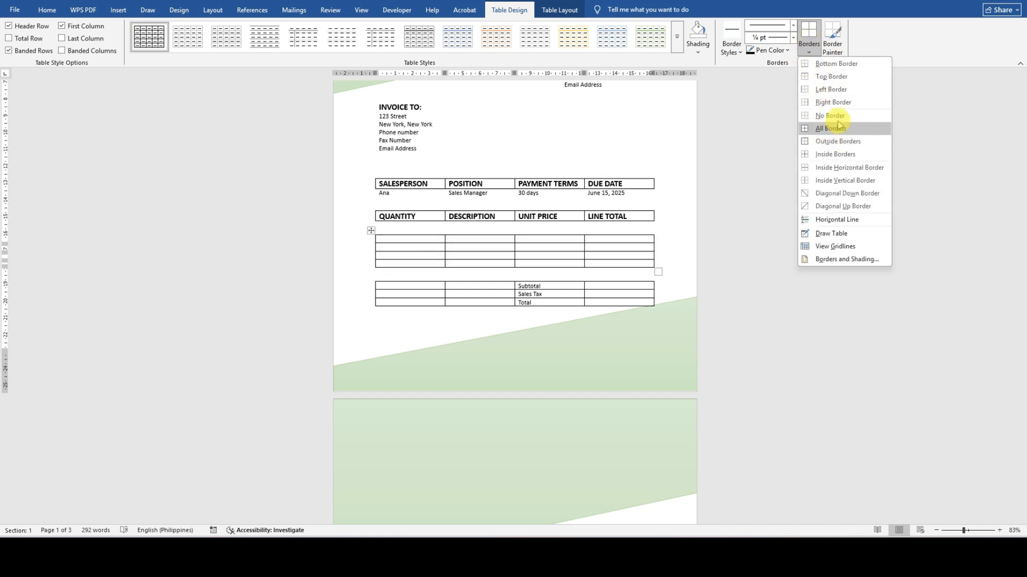
pyautogui.click(827, 115)
pyautogui.click(415, 327)
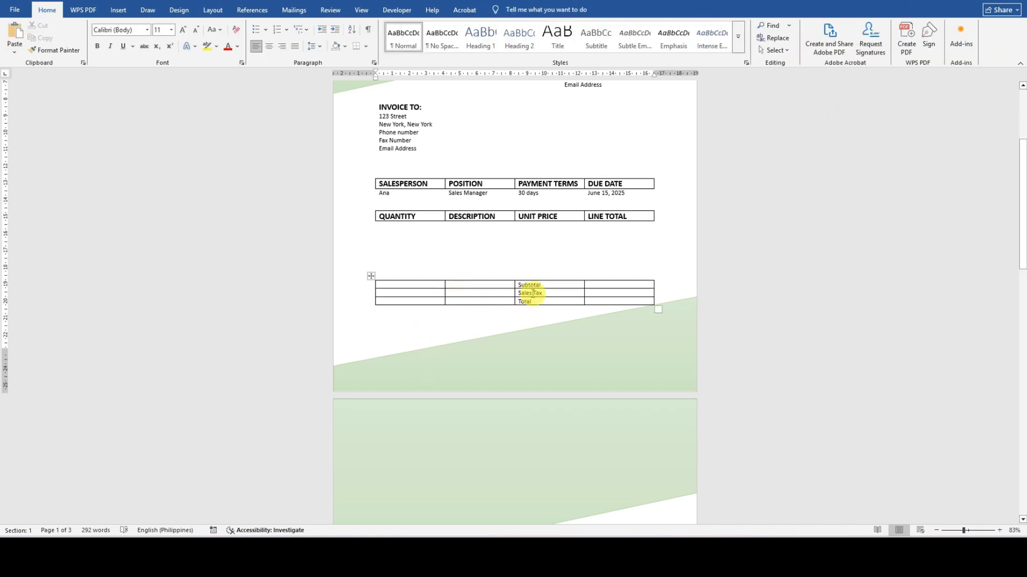
# Step: Center the Subtotal, Sales Tax and Total labels in their cells of the totals table
pyautogui.moveTo(520, 284); pyautogui.dragTo(534, 300)
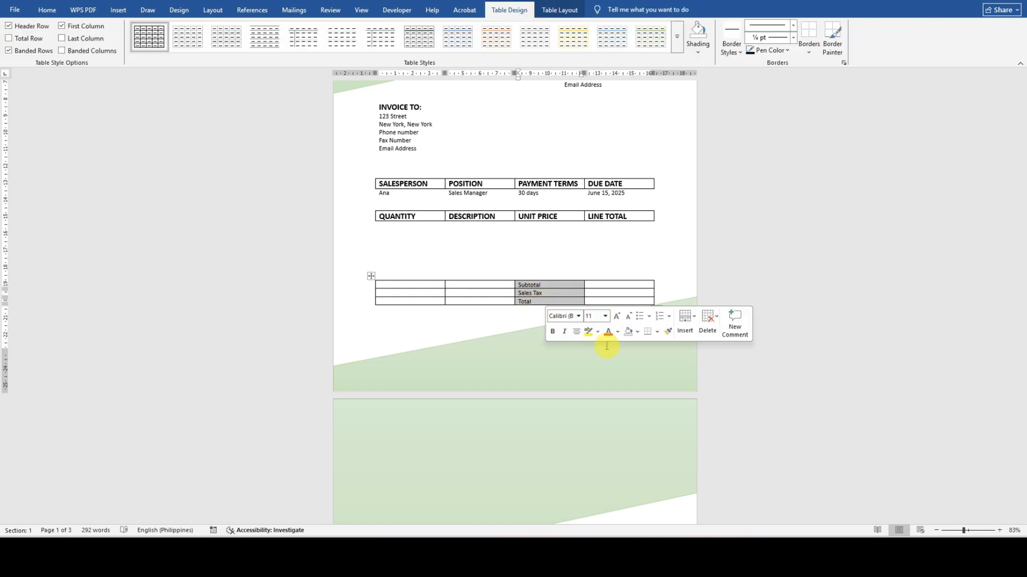
pyautogui.click(576, 332)
pyautogui.click(576, 332)
pyautogui.click(576, 333)
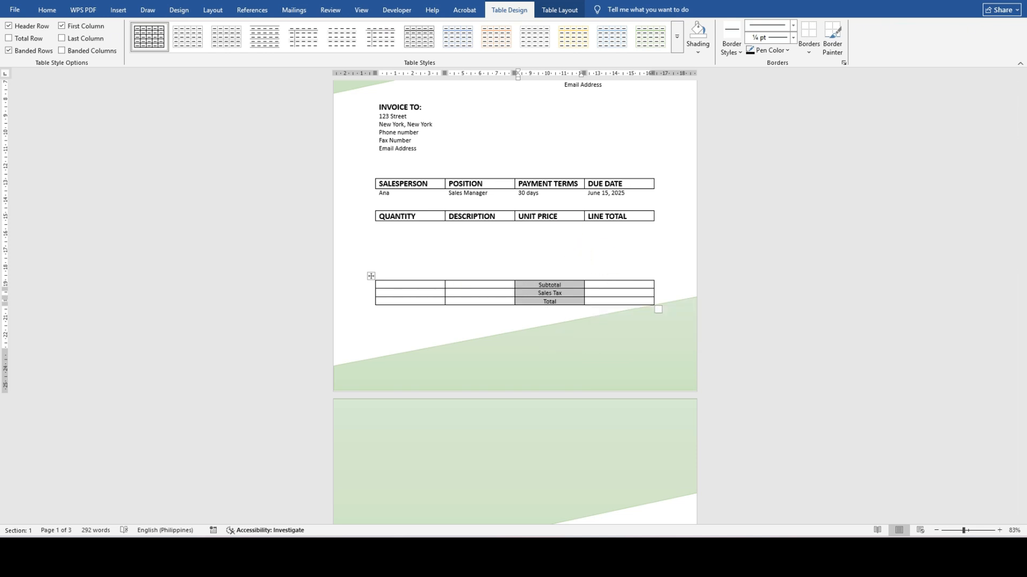
# Step: Right-align the Subtotal, Sales Tax and Total labels in their cells of the totals table
pyautogui.click(48, 10)
pyautogui.click(282, 47)
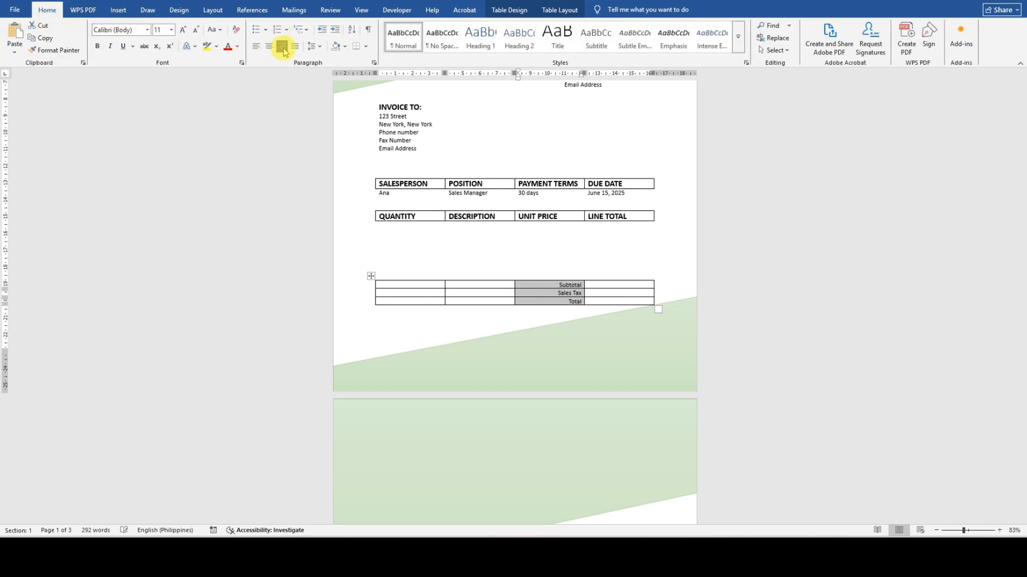
pyautogui.click(630, 279)
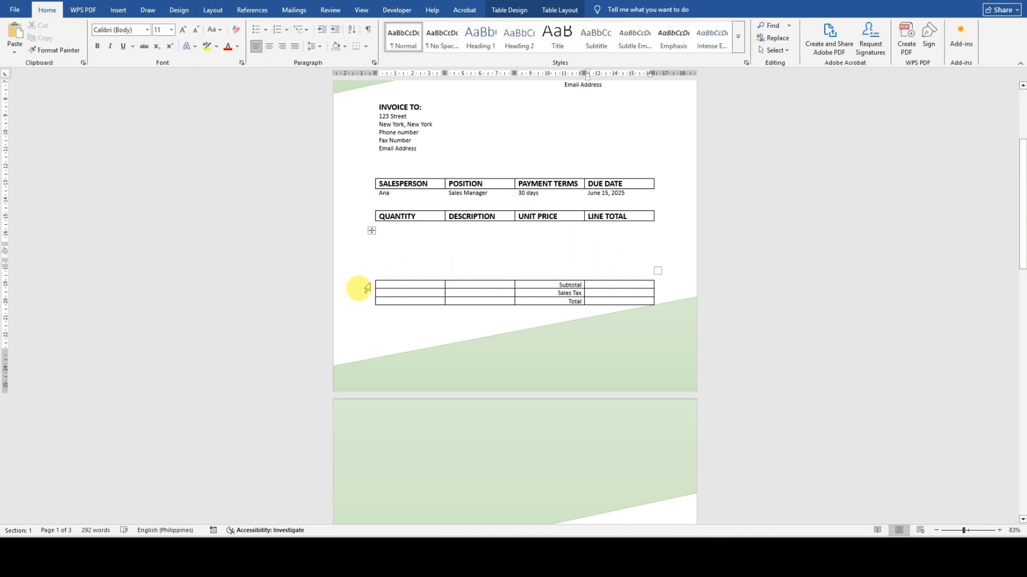
# Step: Remove all borders from the two empty columns and the label column of the totals table
pyautogui.moveTo(390, 284); pyautogui.dragTo(578, 297)
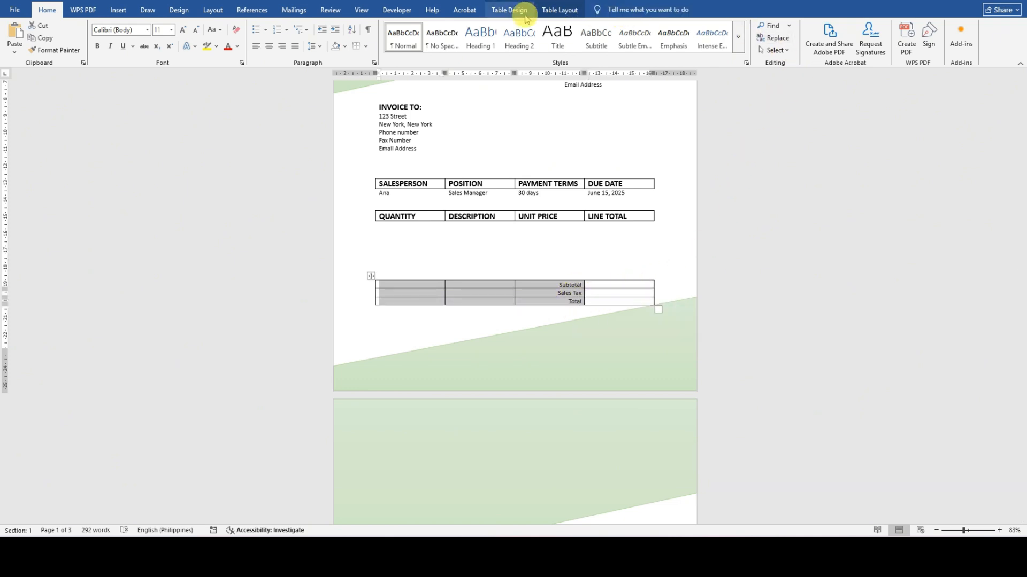
pyautogui.click(525, 15)
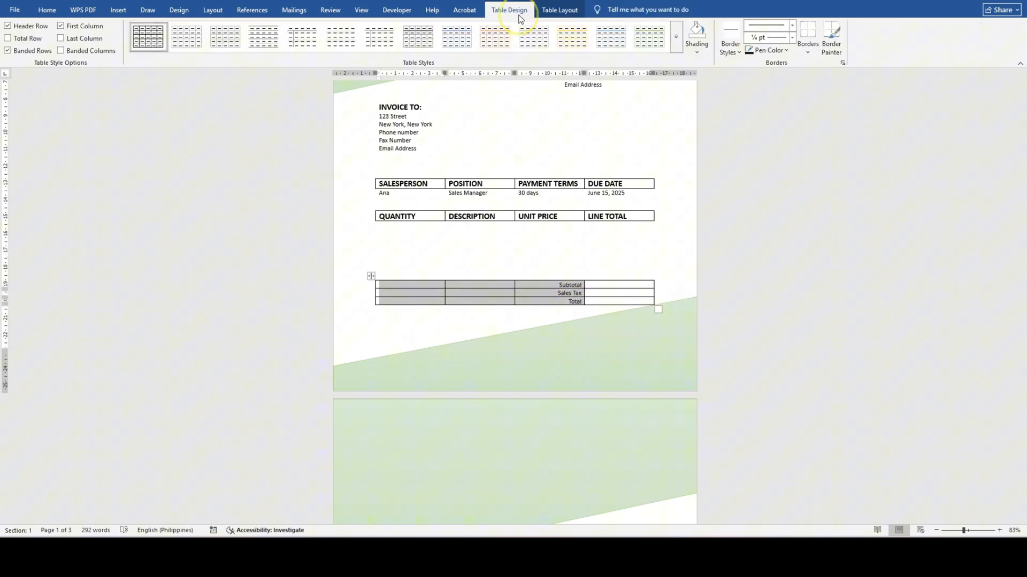
pyautogui.click(808, 52)
pyautogui.click(837, 122)
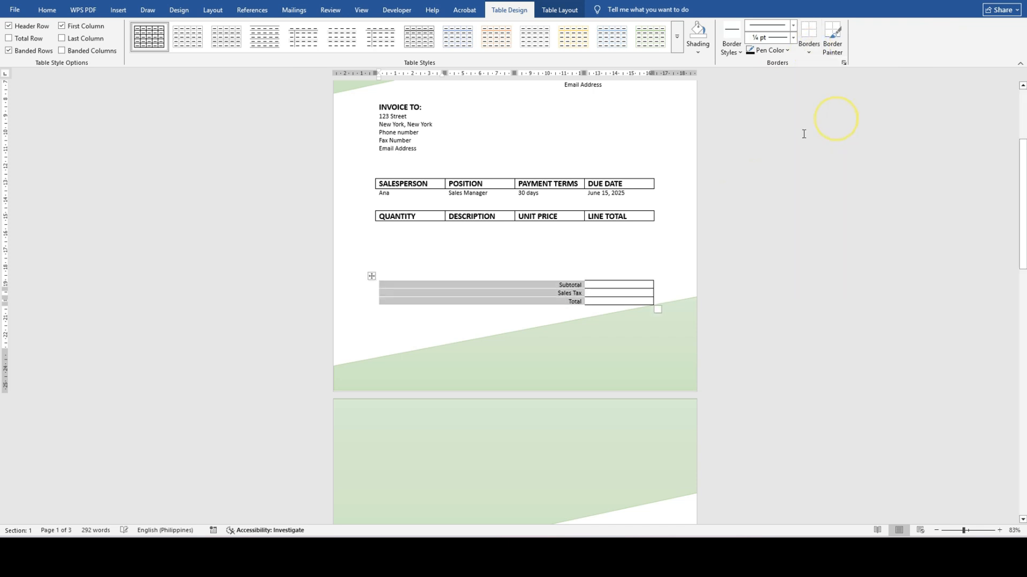
# Step: Apply all borders to the three empty amount cells beside Subtotal, Sales Tax and Total
pyautogui.click(589, 279)
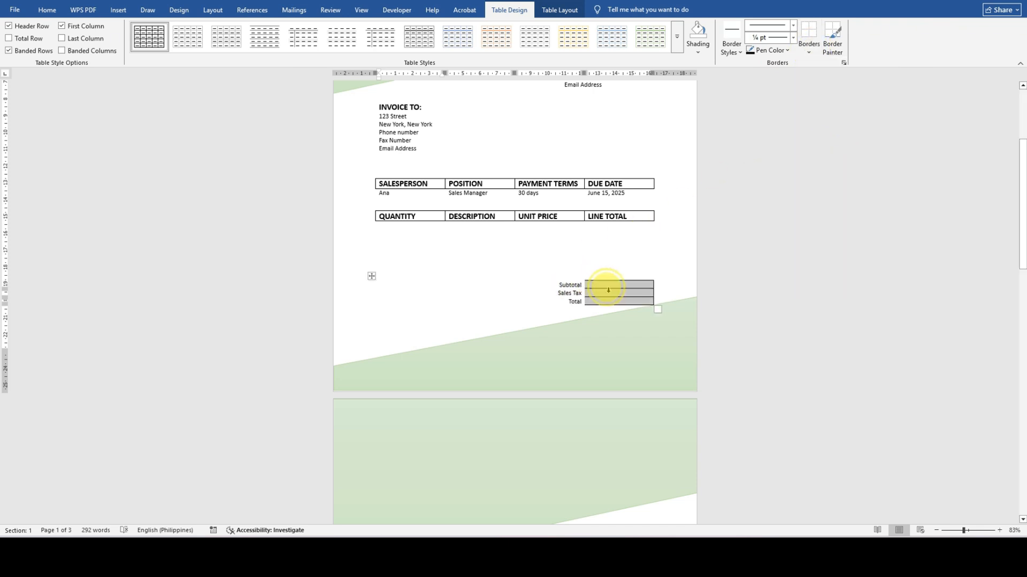
pyautogui.click(816, 48)
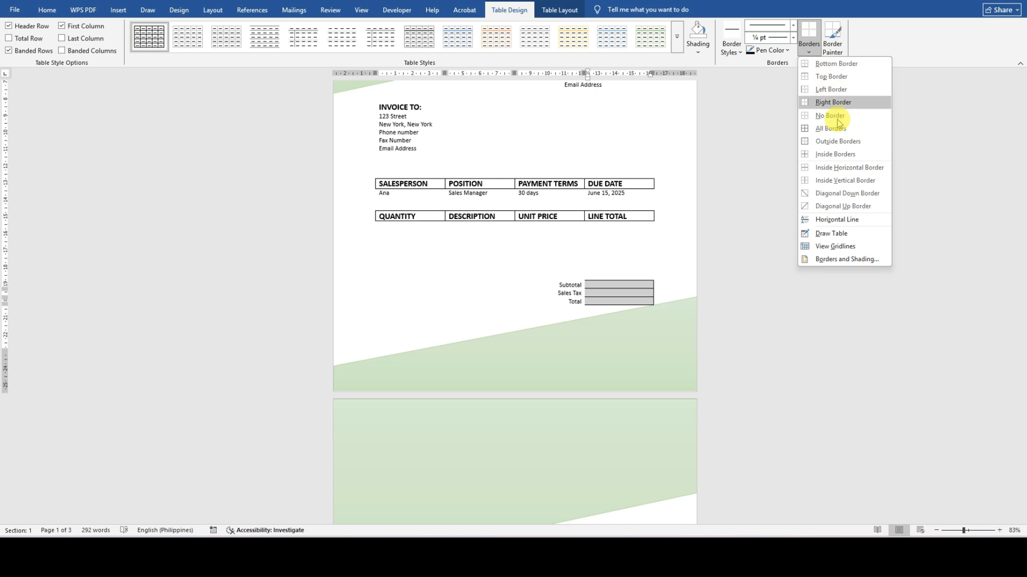
pyautogui.click(847, 131)
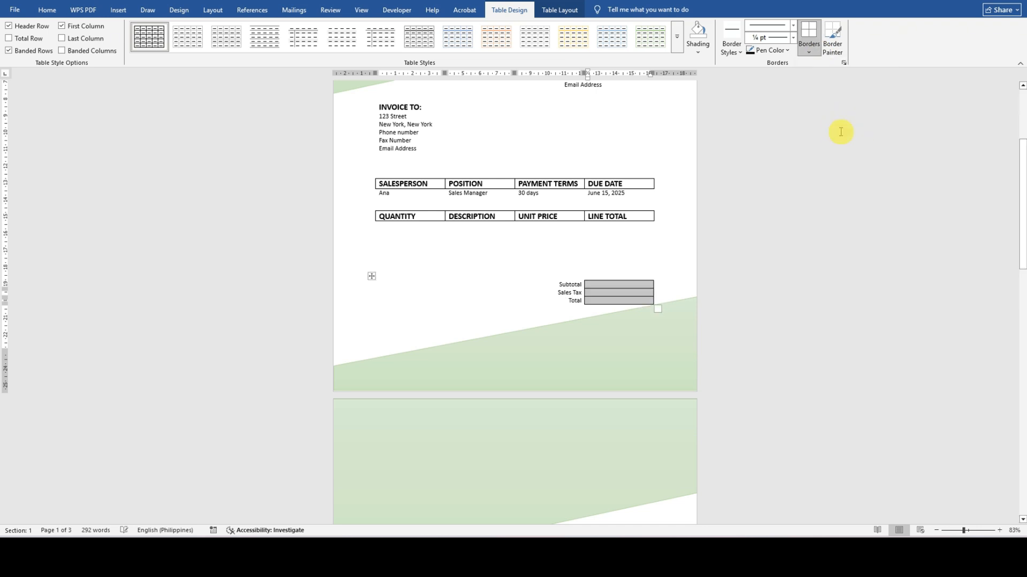
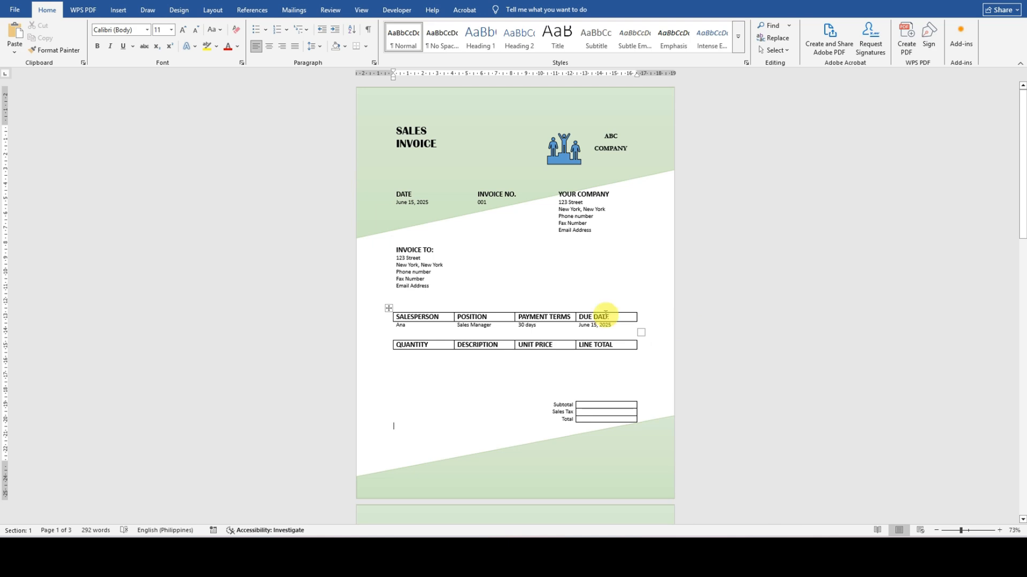
# Step: Enter the quantities 2 and 3 in the first and third rows of the borderless item table and 5 below it
pyautogui.click(408, 358)
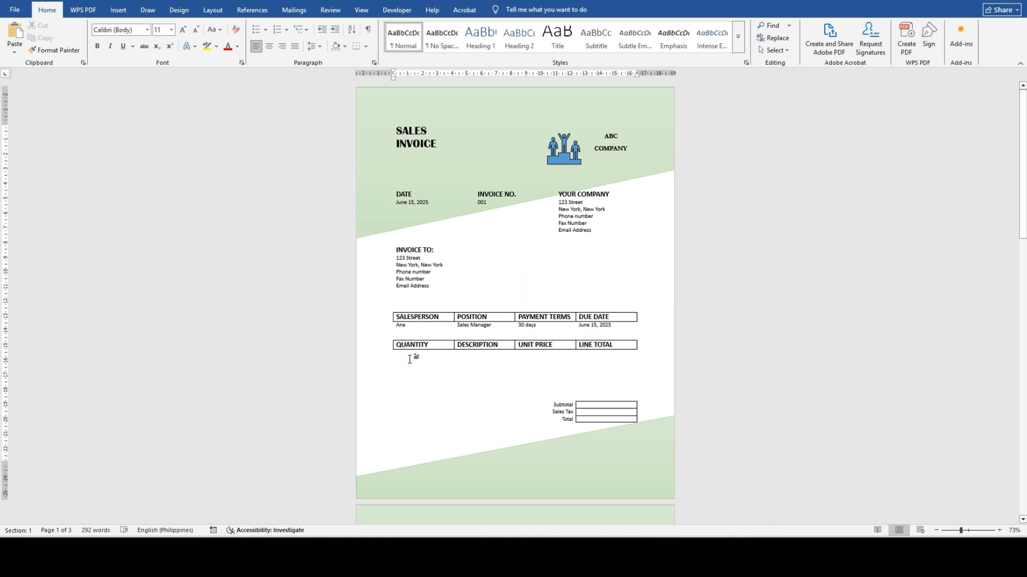
pyautogui.click(401, 365)
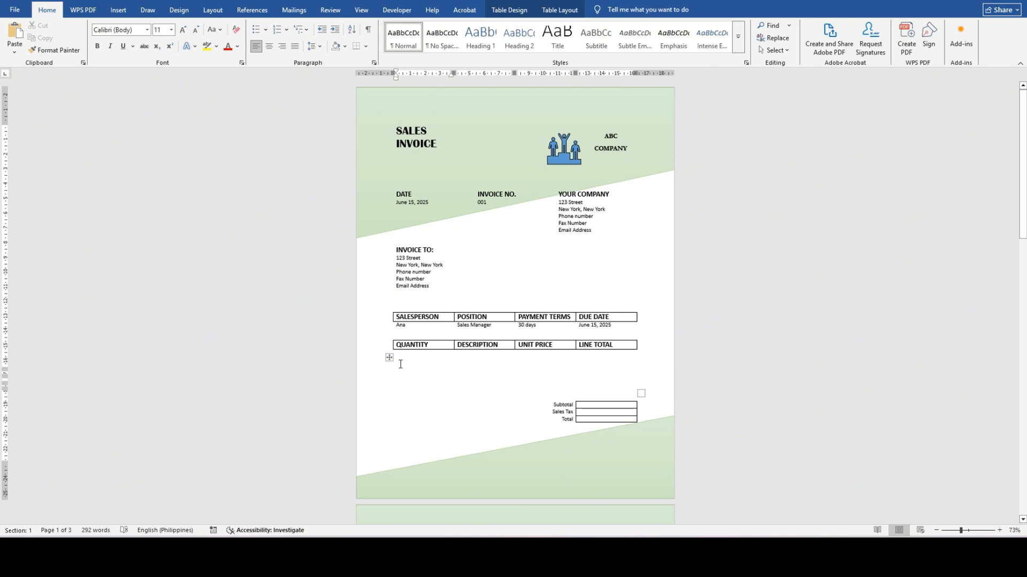
pyautogui.write('2')
pyautogui.click(399, 378)
pyautogui.write('3')
pyautogui.click(403, 392)
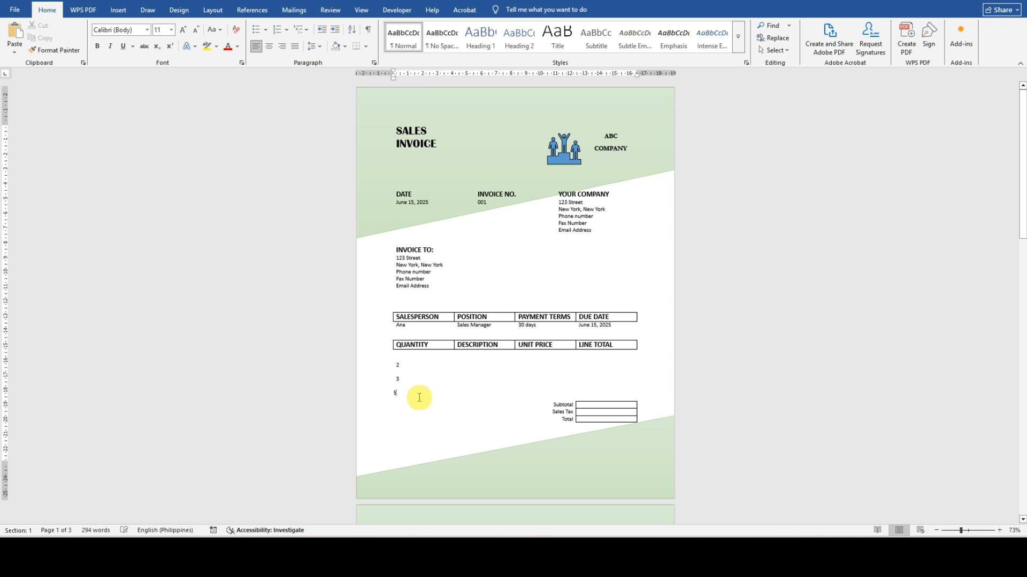
pyautogui.click(398, 397)
pyautogui.click(396, 399)
# Step: Apply all borders to the whole four-row item table below the QUANTITY headings
pyautogui.click(641, 361)
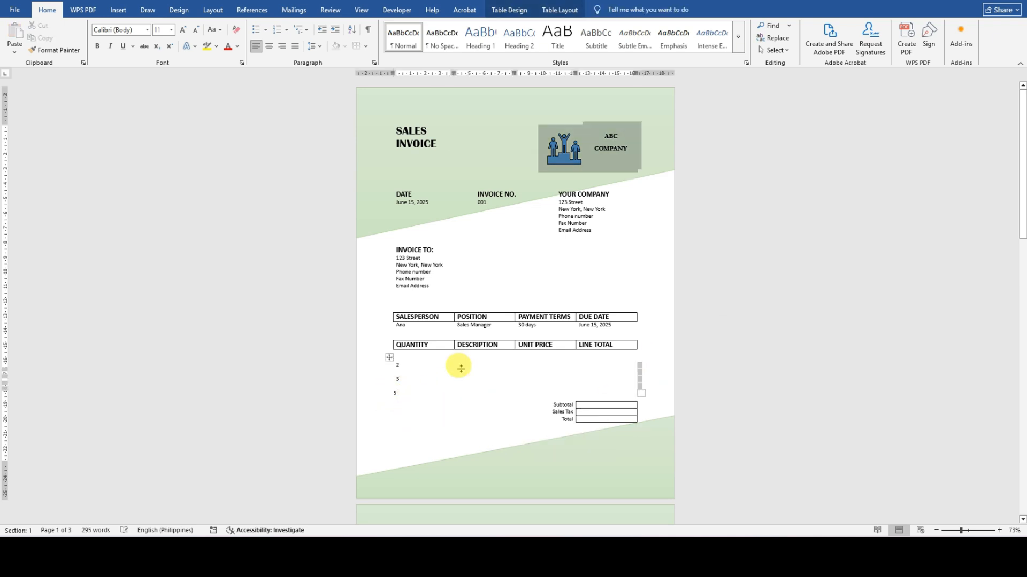
pyautogui.click(389, 357)
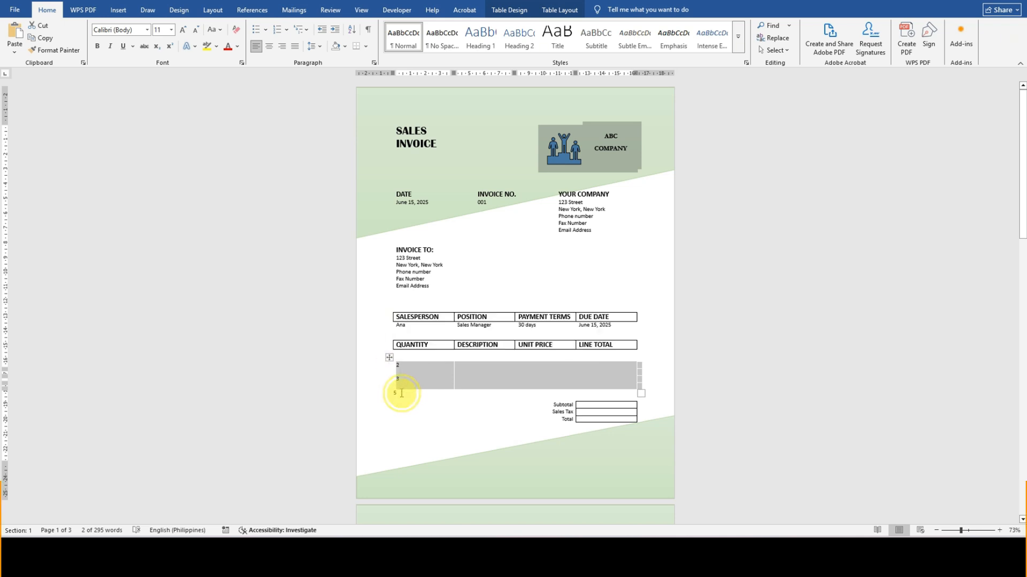
pyautogui.click(400, 391)
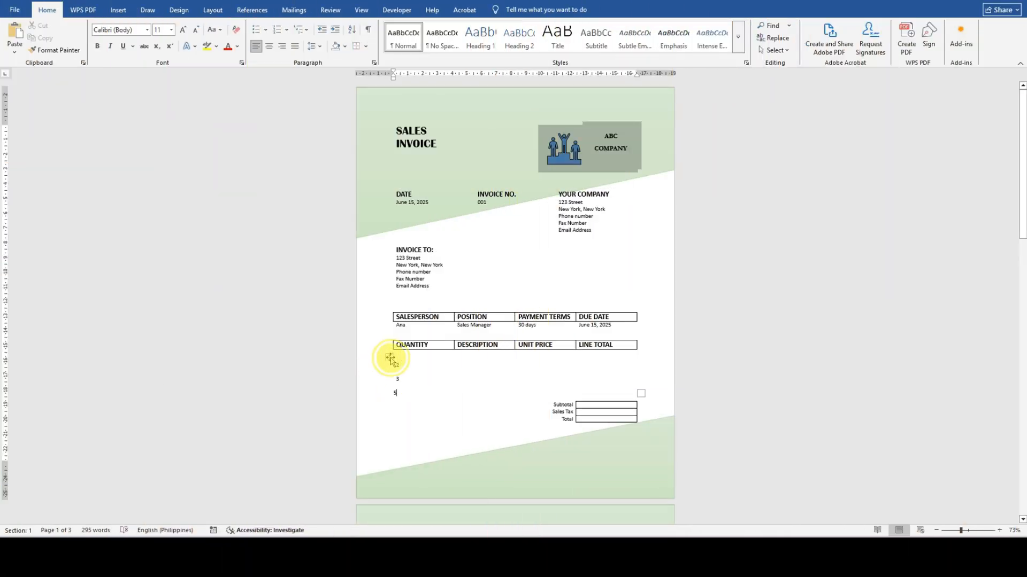
pyautogui.click(390, 358)
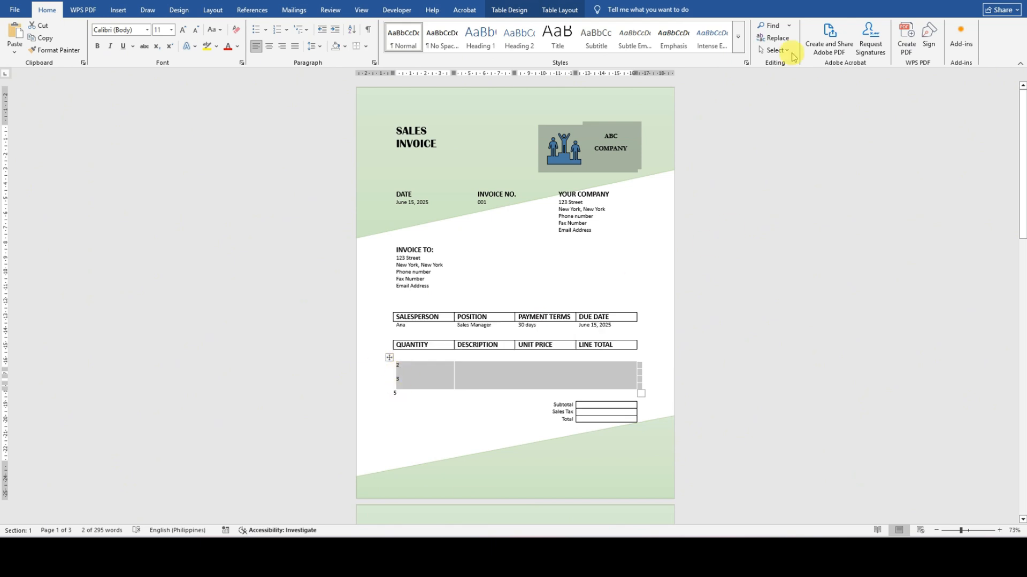
pyautogui.click(509, 9)
pyautogui.click(809, 51)
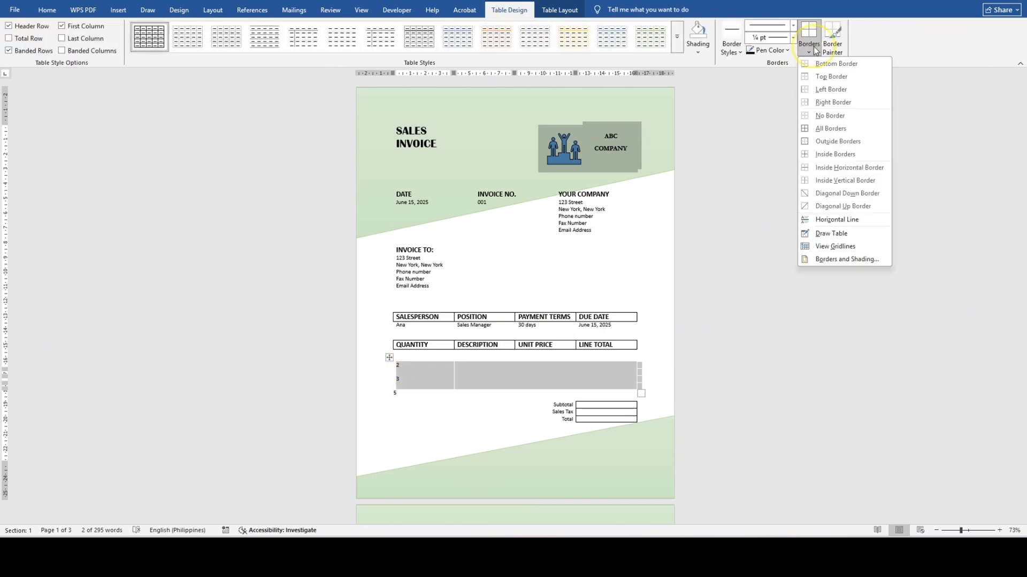
pyautogui.click(842, 129)
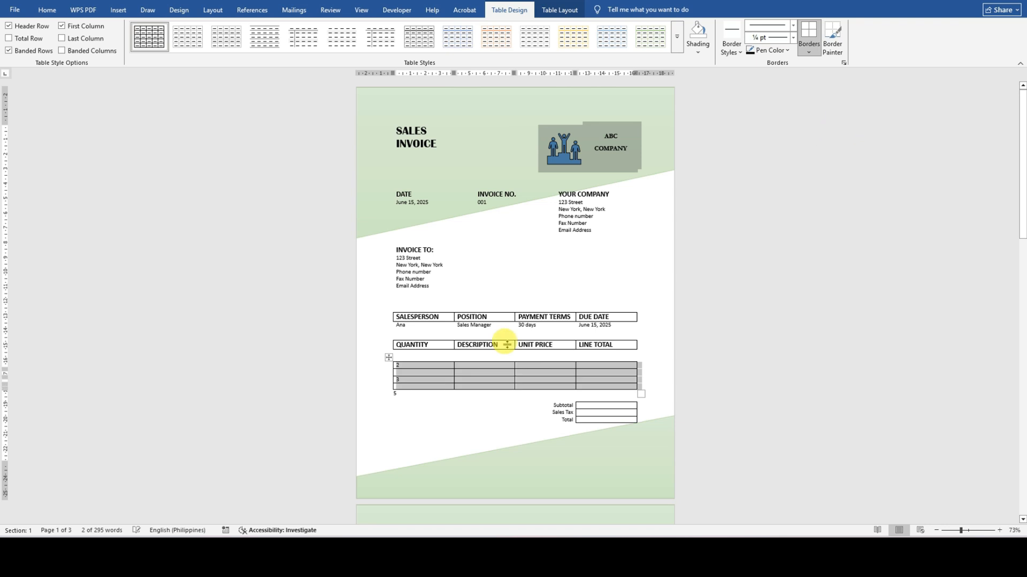
# Step: Delete the stray 5 below the item table and enter the quantities 6 and 7 in its second and fourth rows
pyautogui.click(408, 396)
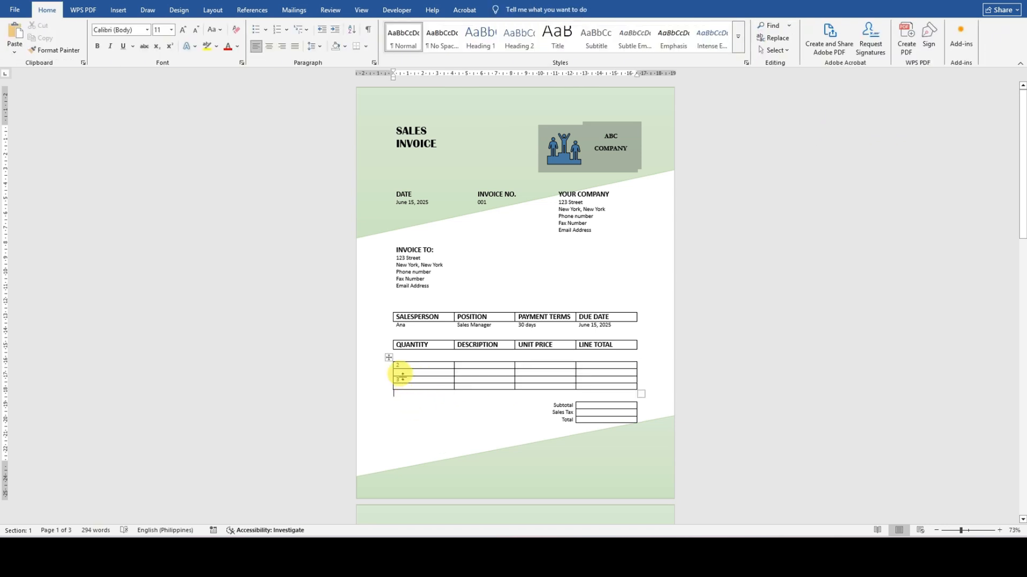
pyautogui.click(408, 373)
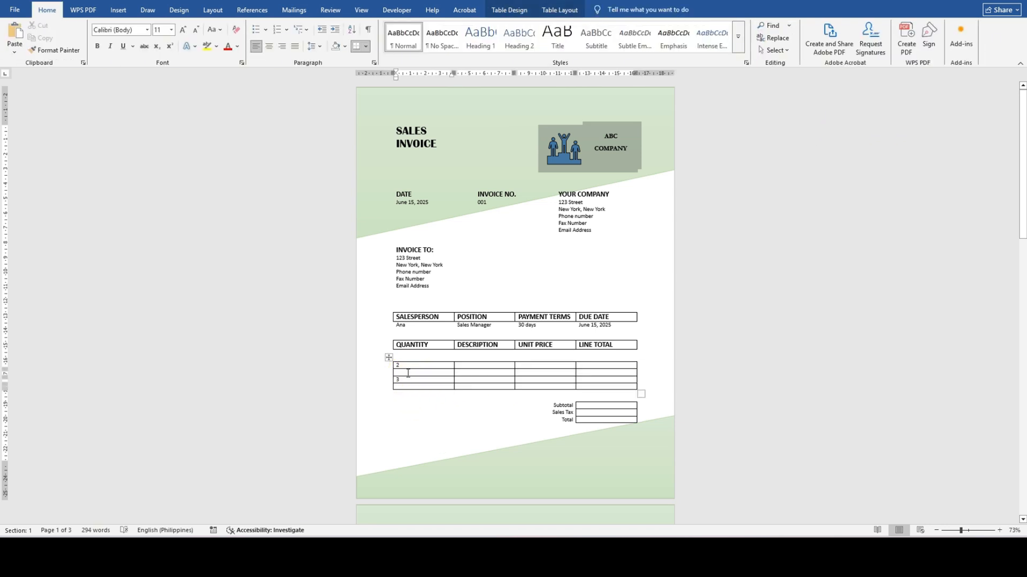
pyautogui.write('6')
pyautogui.click(410, 387)
pyautogui.write('7')
# Step: Fill the item table's description column with Screw Drivers, Screws, Bolts and Nuts
pyautogui.click(481, 365)
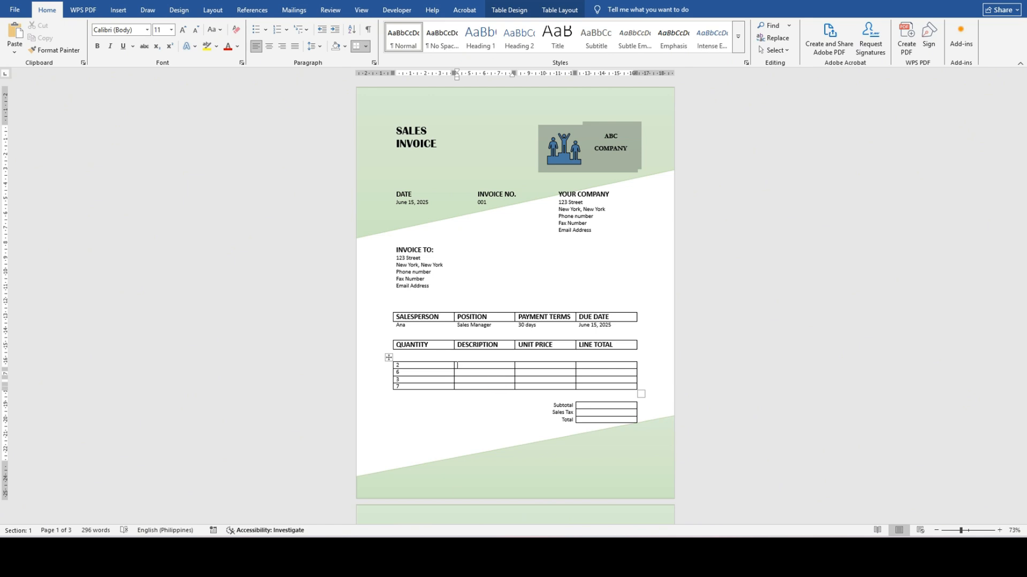
pyautogui.write('Screw Drivers')
pyautogui.click(498, 380)
pyautogui.write('Bolts')
pyautogui.click(501, 385)
pyautogui.write('Nuts')
# Step: Fill the item table's unit price column with 5.00, 2.00, 3.00 and 2.00
pyautogui.click(533, 364)
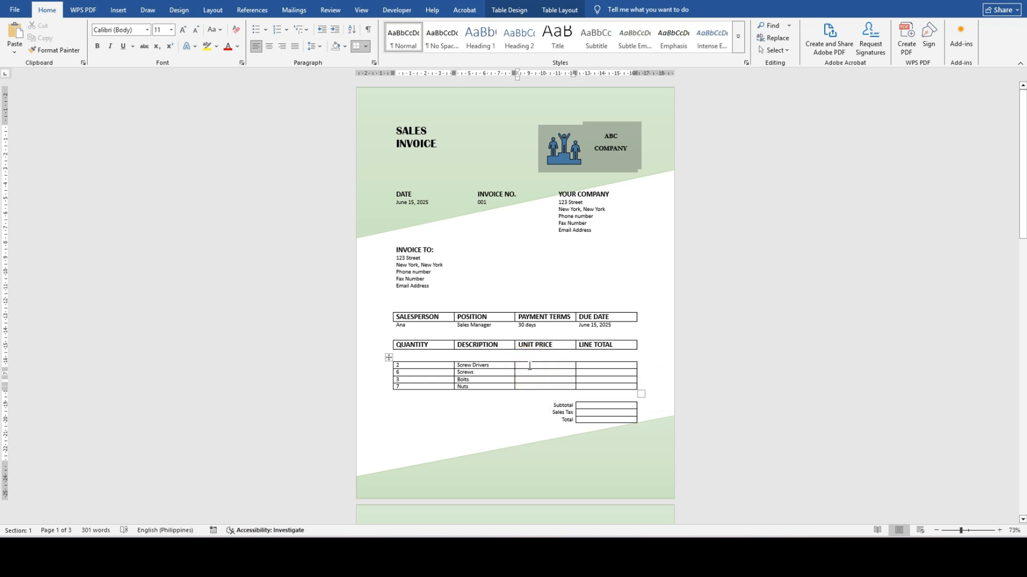
pyautogui.write('5.0')
pyautogui.moveTo(514, 366); pyautogui.dragTo(528, 389)
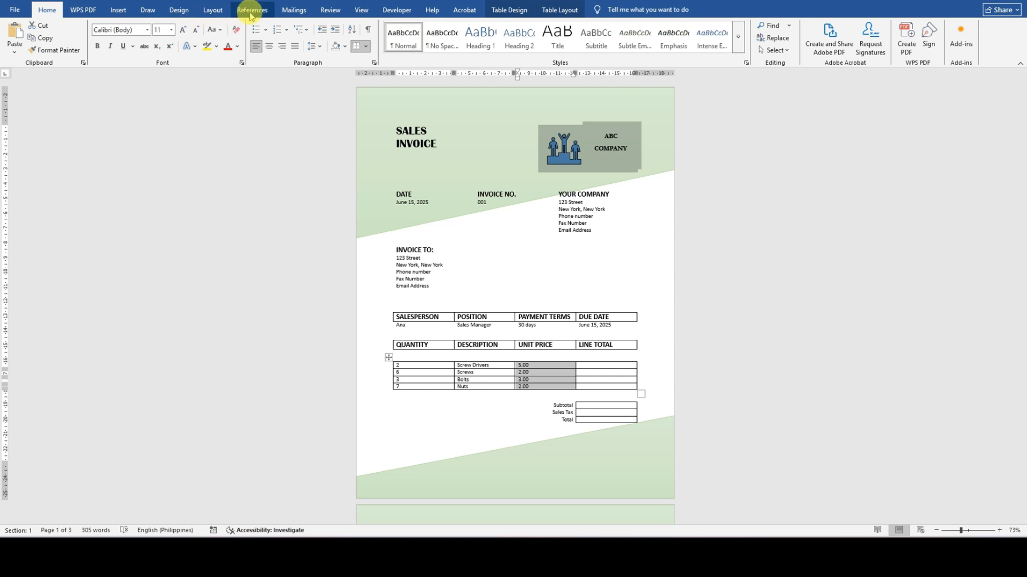
pyautogui.click(544, 365)
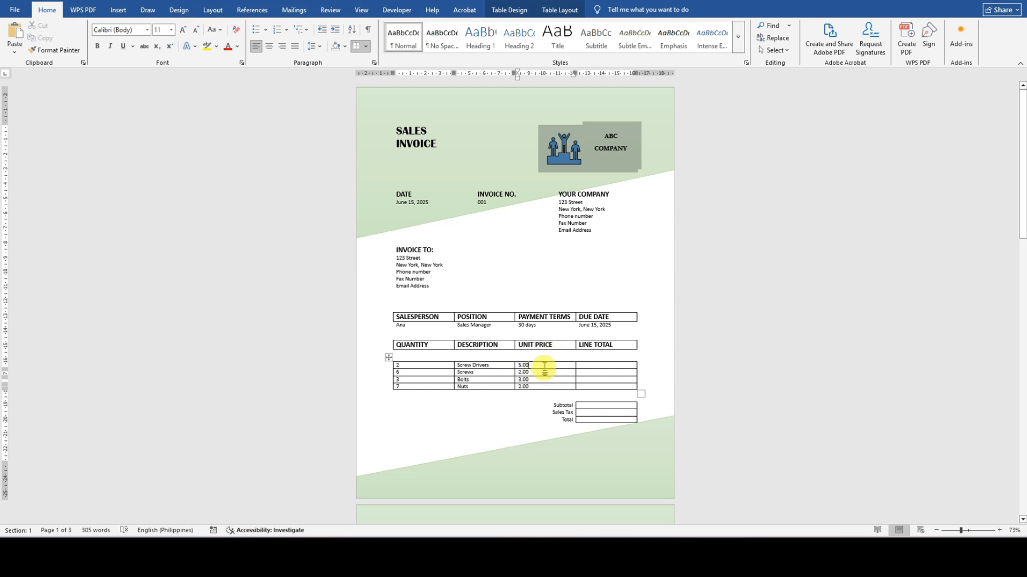
# Step: Insert a formula field with =(A1*C1) in the line total cell of the Screw Drivers row
pyautogui.click(585, 367)
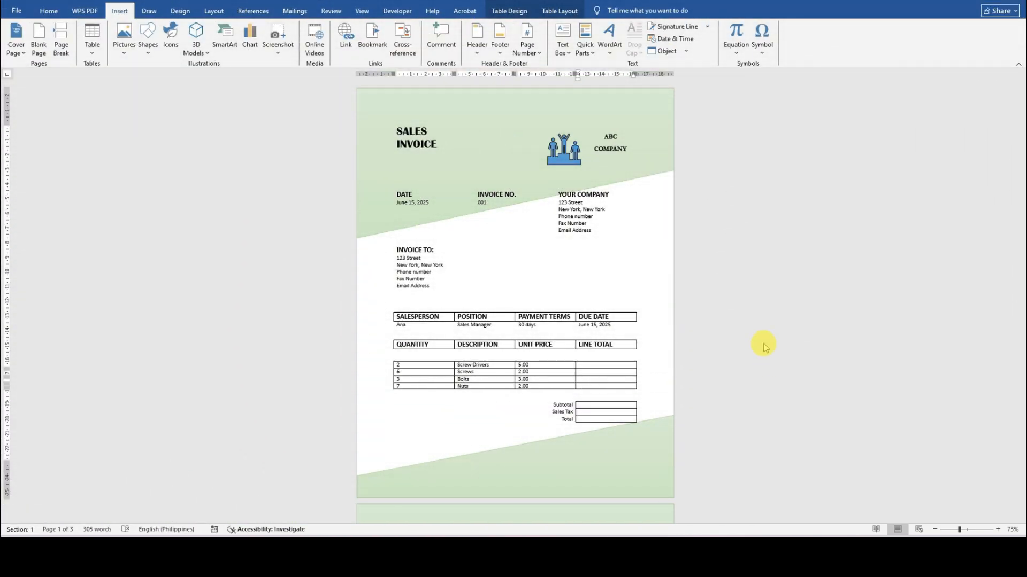
pyautogui.scroll(5, 759, 343)
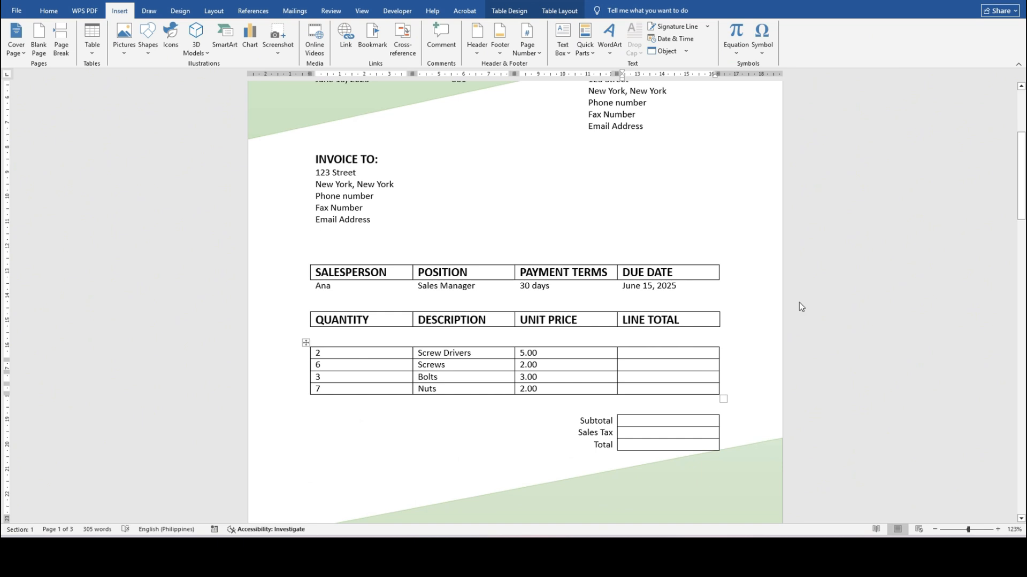
pyautogui.scroll(5, 797, 302)
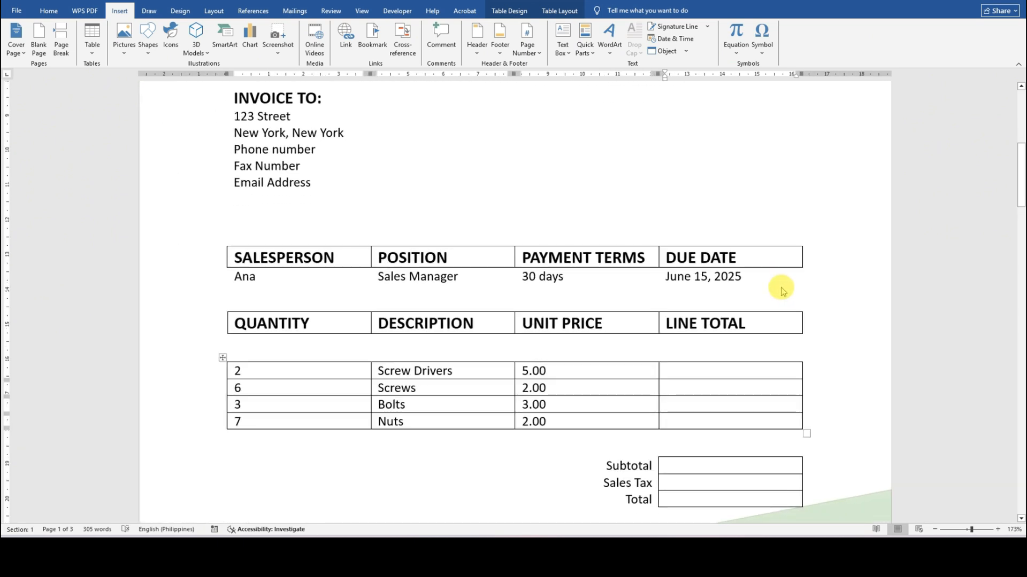
pyautogui.scroll(-2, 781, 288)
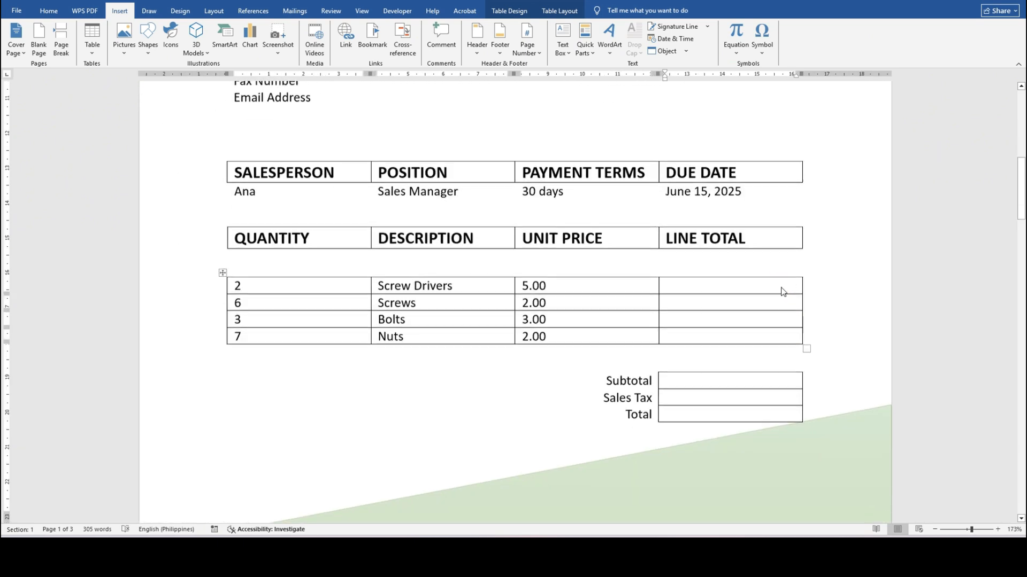
pyautogui.click(669, 284)
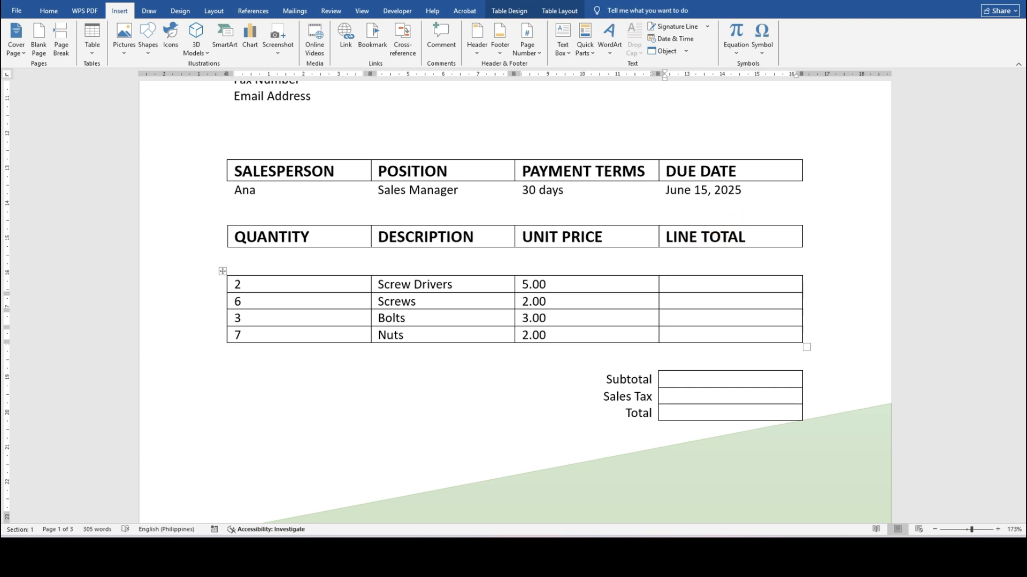
pyautogui.click(583, 52)
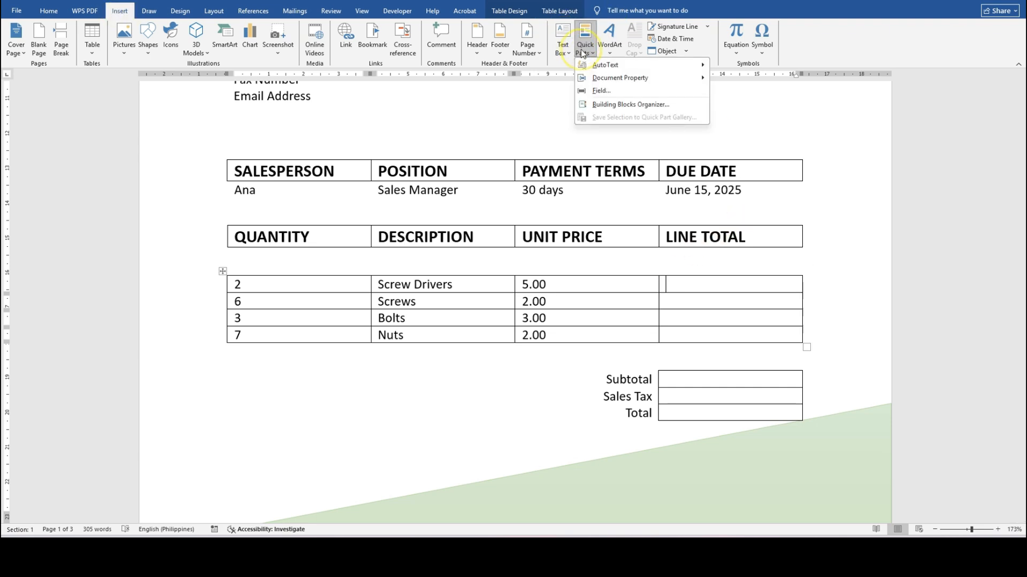
pyautogui.click(603, 90)
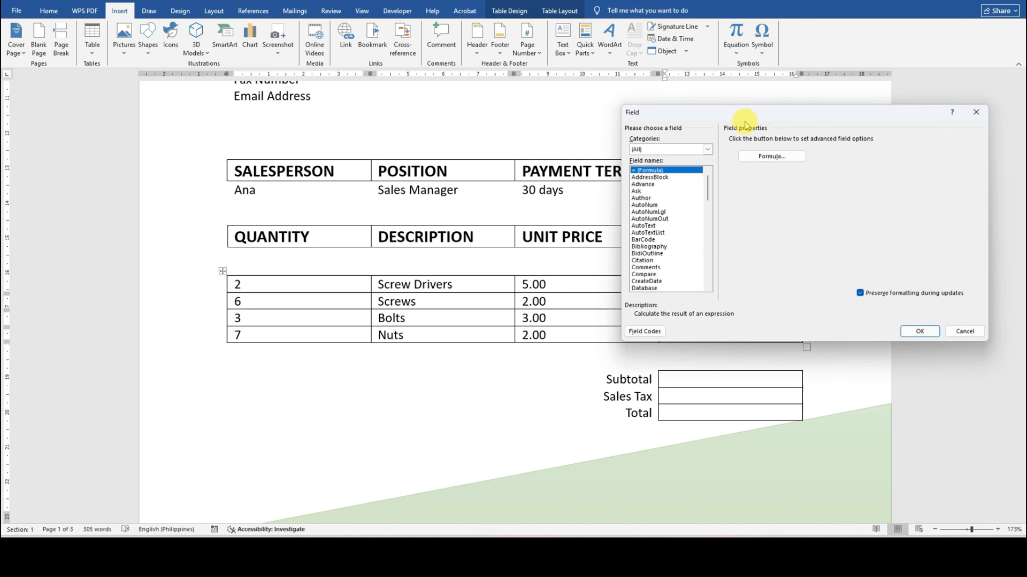
pyautogui.click(767, 156)
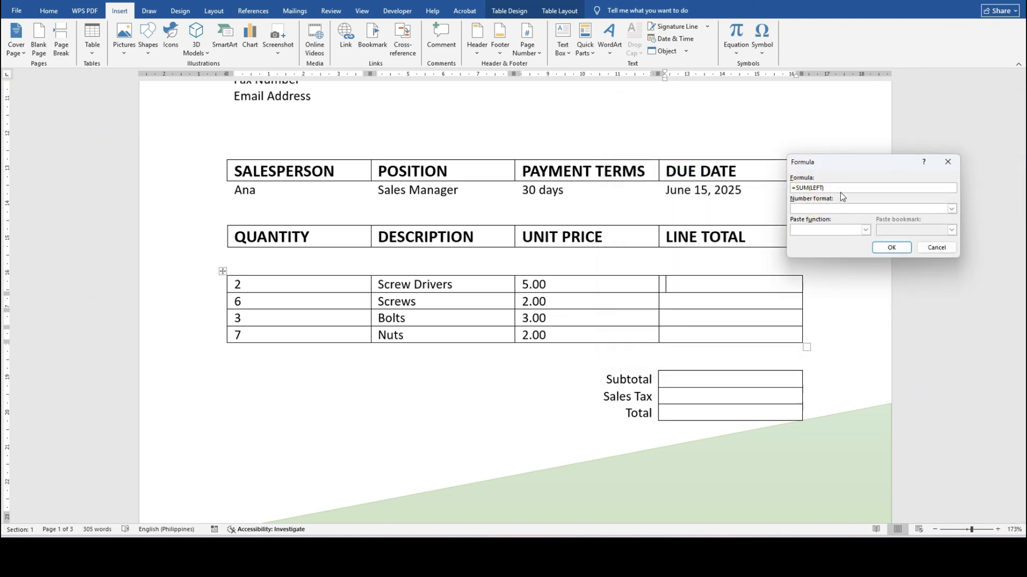
pyautogui.press('BackSpace')
pyautogui.press('BackSpace')
pyautogui.press('BackSpace')
pyautogui.press('BackSpace')
pyautogui.press('BackSpace')
pyautogui.press('BackSpace')
pyautogui.press('BackSpace')
pyautogui.write('(')
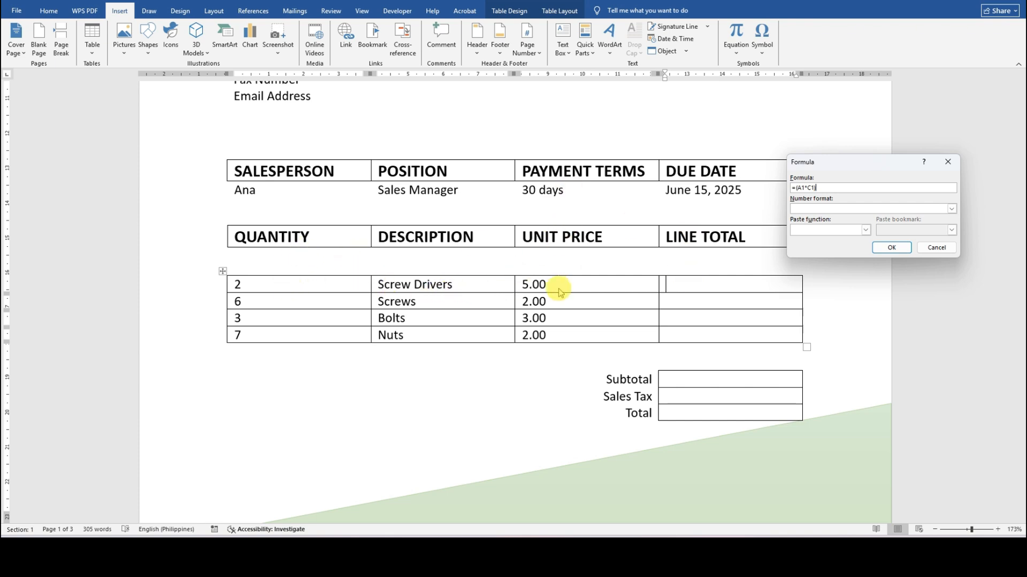
pyautogui.click(892, 248)
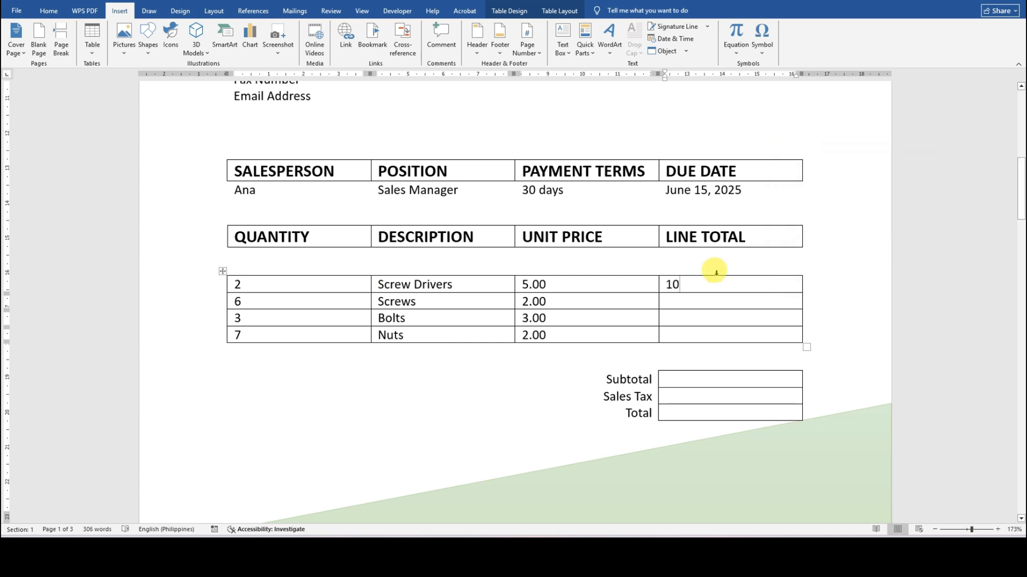
# Step: Insert a formula field with =(A2*C2) in the line total cell of the Screws row
pyautogui.click(705, 300)
pyautogui.click(585, 46)
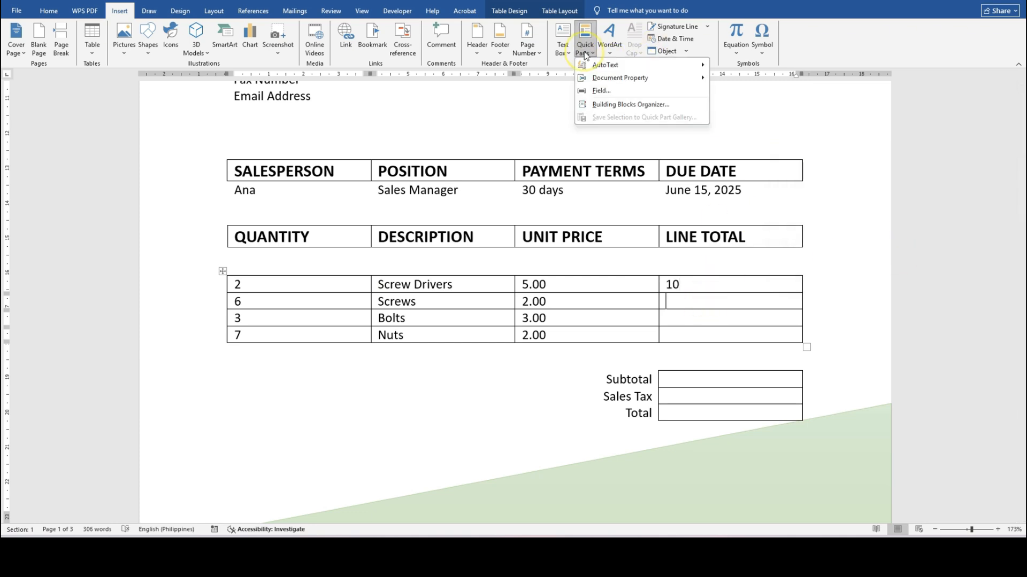
pyautogui.click(604, 90)
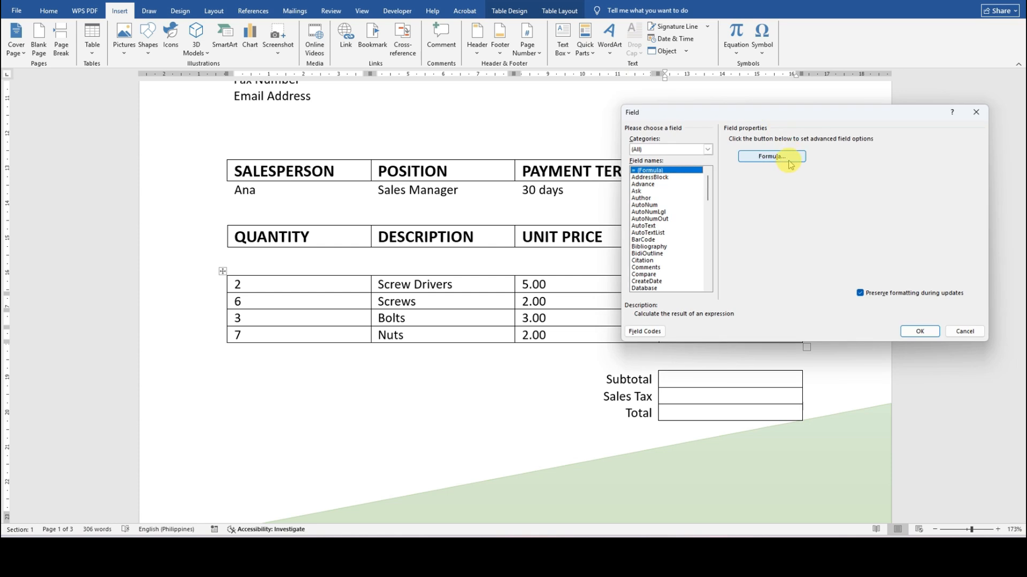
pyautogui.click(792, 160)
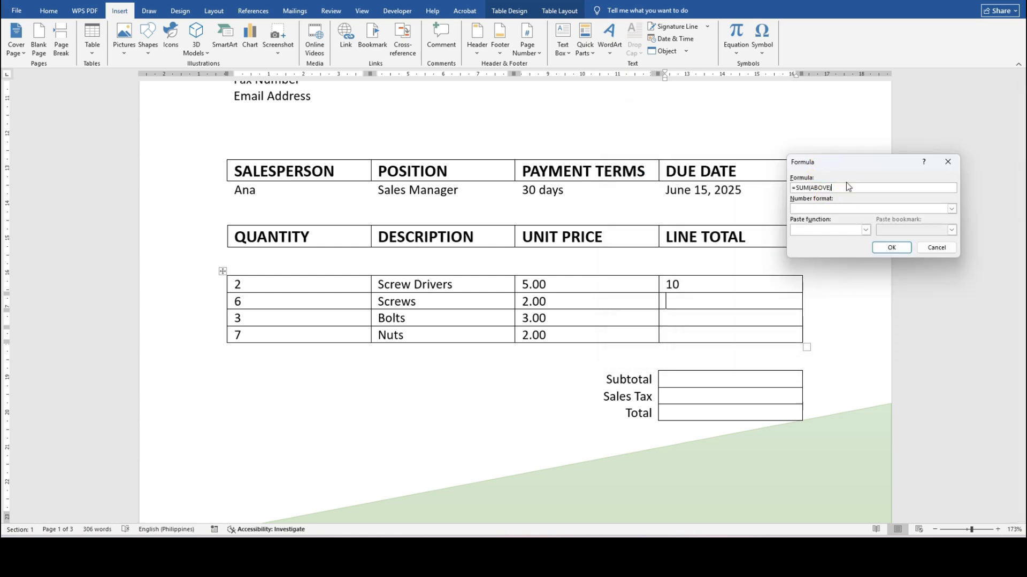
pyautogui.press('BackSpace')
pyautogui.press('BackSpace')
pyautogui.press('BackSpace')
pyautogui.press('BackSpace')
pyautogui.press('BackSpace')
pyautogui.press('BackSpace')
pyautogui.press('BackSpace')
pyautogui.press('BackSpace')
pyautogui.press('BackSpace')
pyautogui.write('(')
pyautogui.hotkey('ctrl', 'a')
pyautogui.click(892, 248)
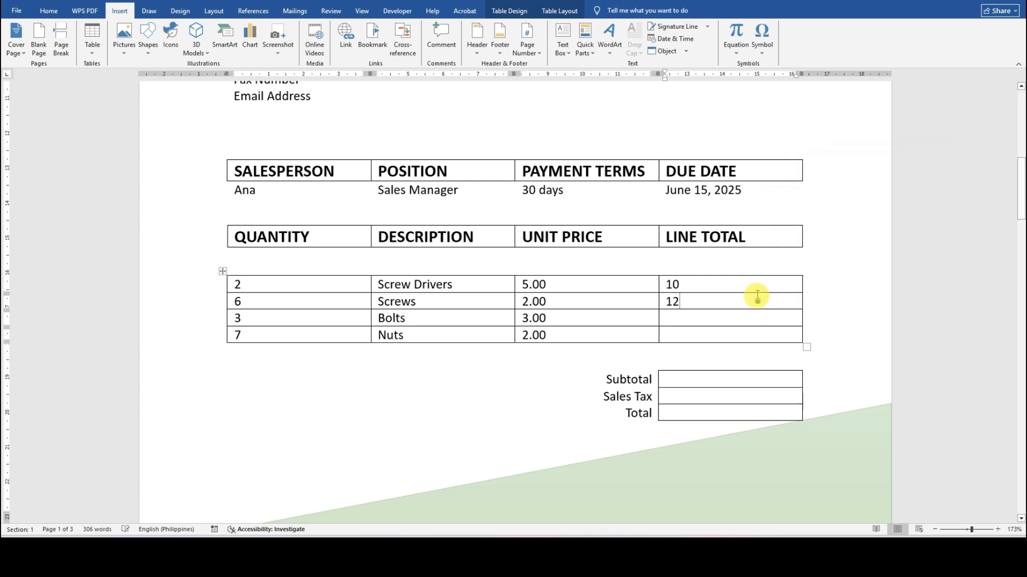
# Step: Insert a formula field with =(A3*C3) in the line total cell of the Bolts row
pyautogui.click(689, 320)
pyautogui.click(585, 40)
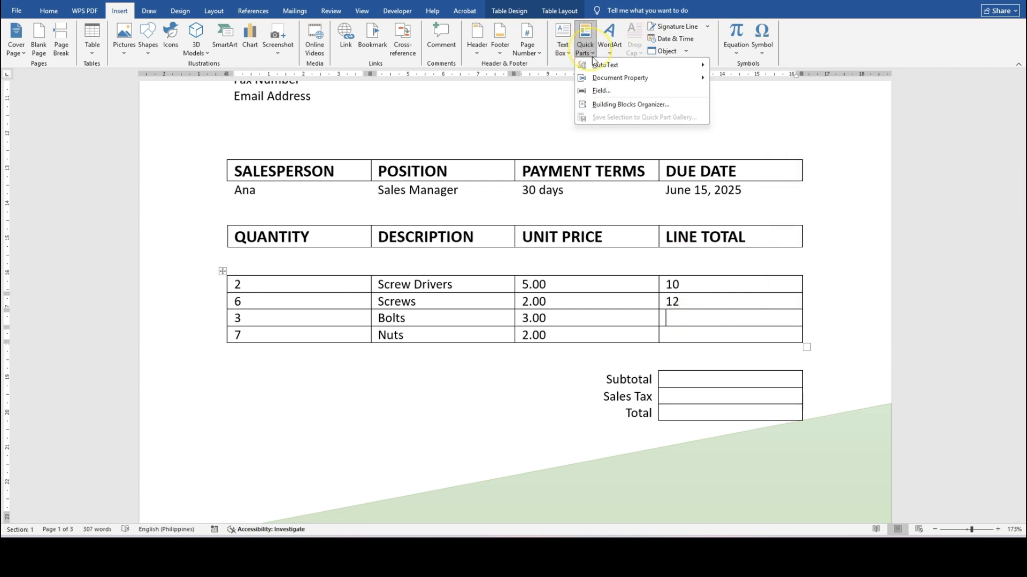
pyautogui.click(606, 92)
pyautogui.click(791, 160)
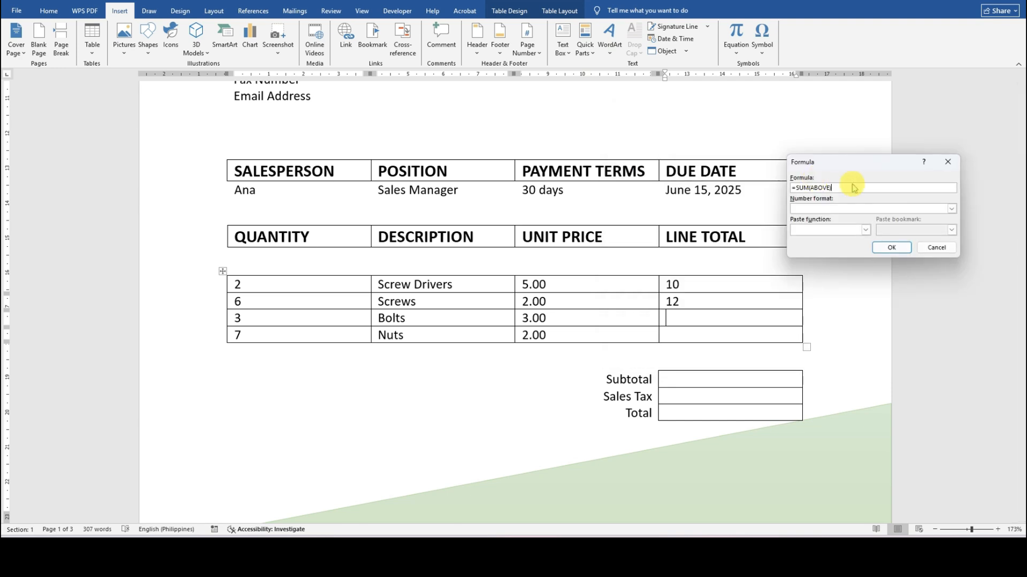
pyautogui.hotkey('ctrl', 'a')
pyautogui.write('=(A2*C2)')
pyautogui.press('BackSpace')
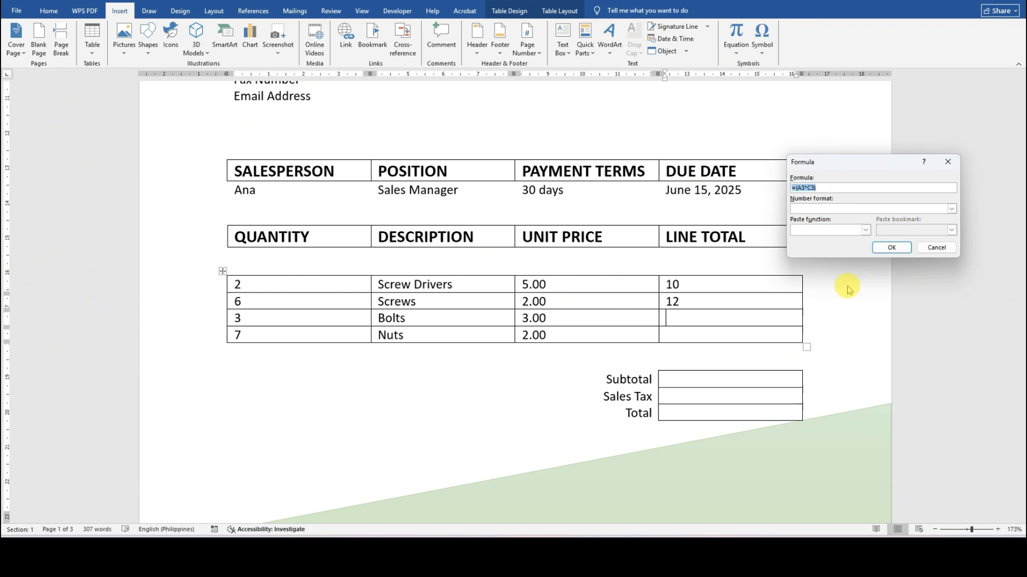
pyautogui.click(890, 247)
# Step: Insert a formula field with =(A4*C4) in the line total cell of the Nuts row
pyautogui.click(721, 335)
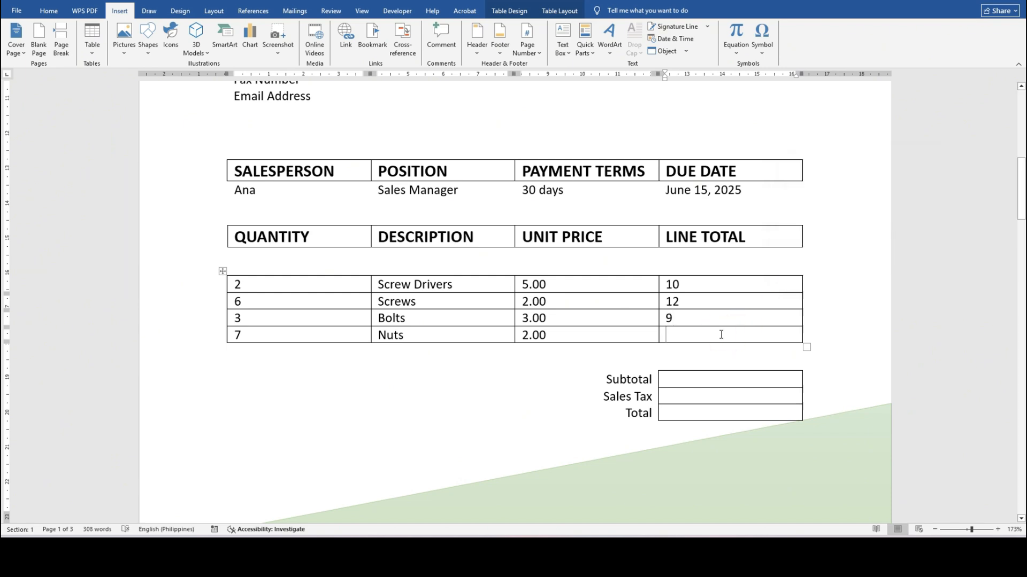
pyautogui.click(585, 39)
pyautogui.click(607, 90)
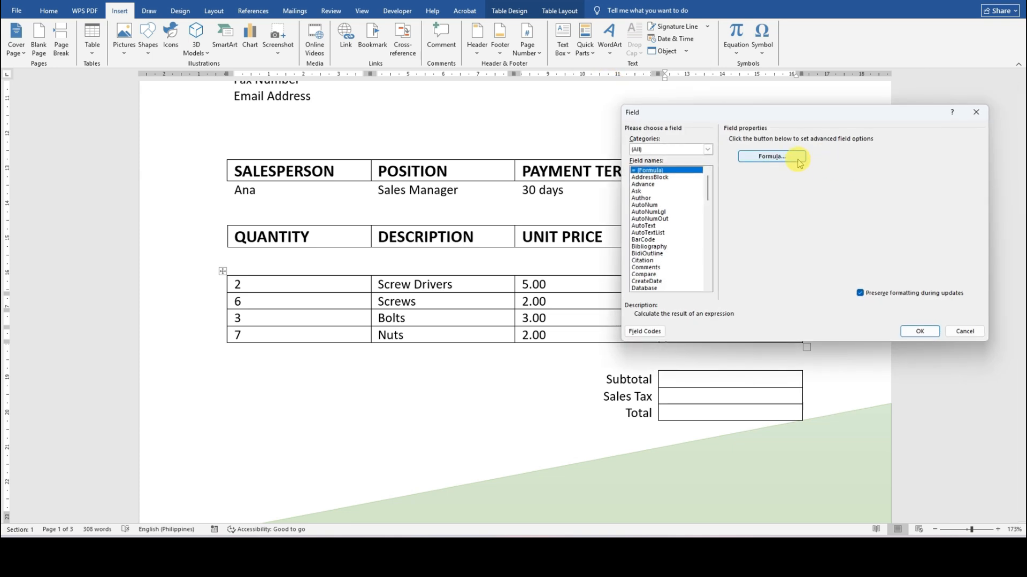
pyautogui.click(786, 163)
pyautogui.moveTo(832, 188); pyautogui.dragTo(740, 193)
pyautogui.write('=(A3*C3)')
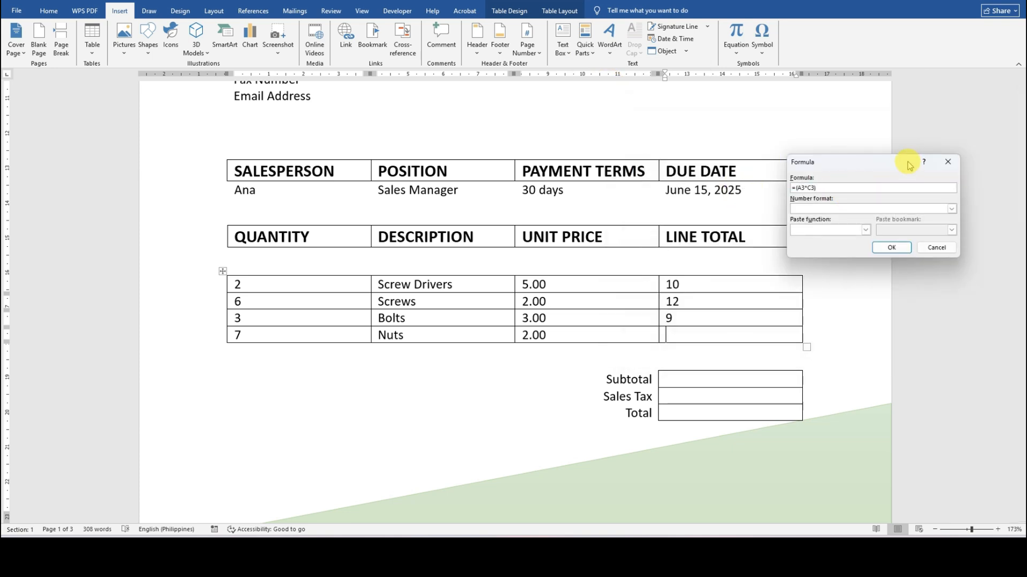
pyautogui.press('BackSpace')
pyautogui.write('4')
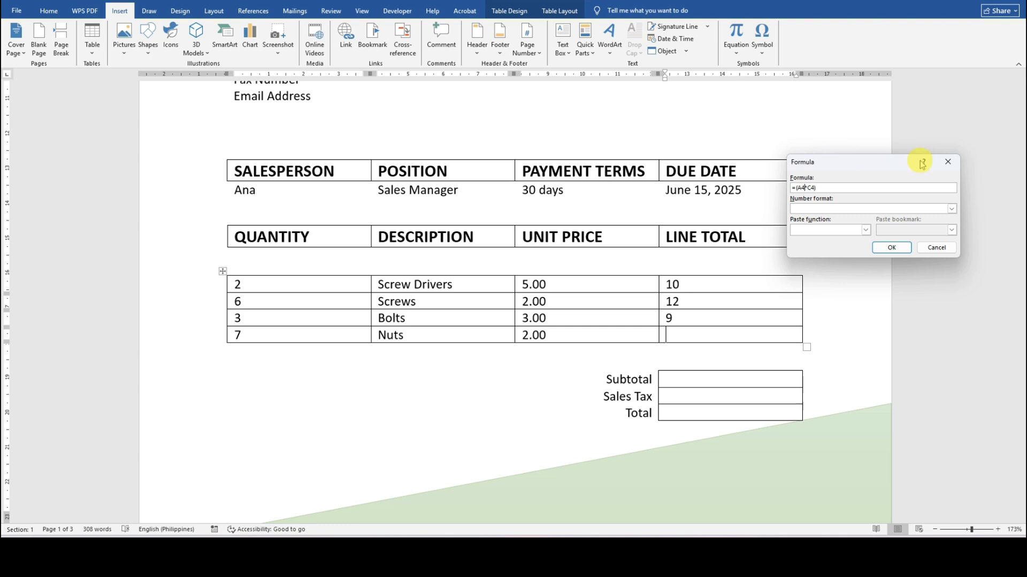
pyautogui.click(892, 247)
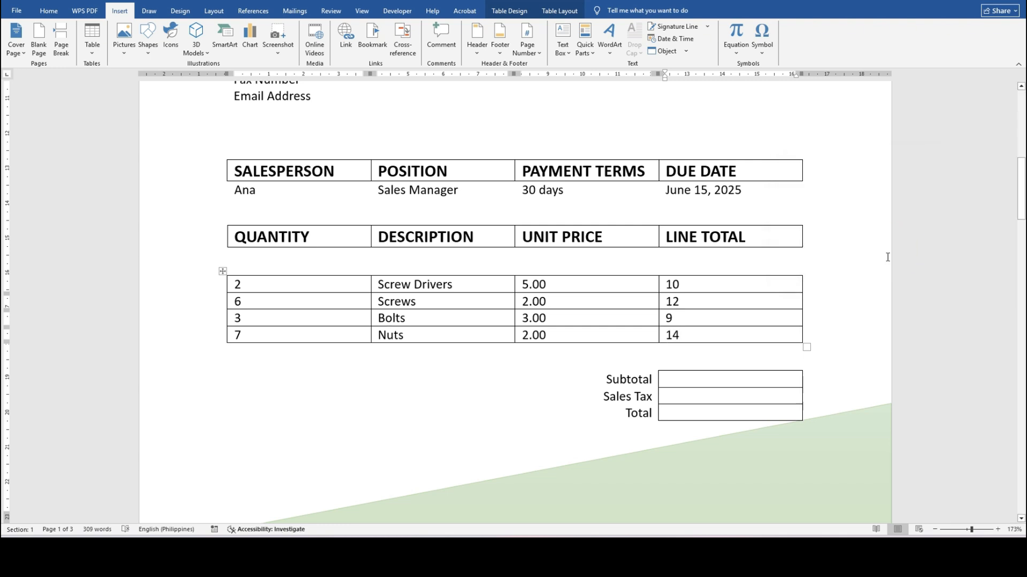
pyautogui.scroll(-3, 841, 220)
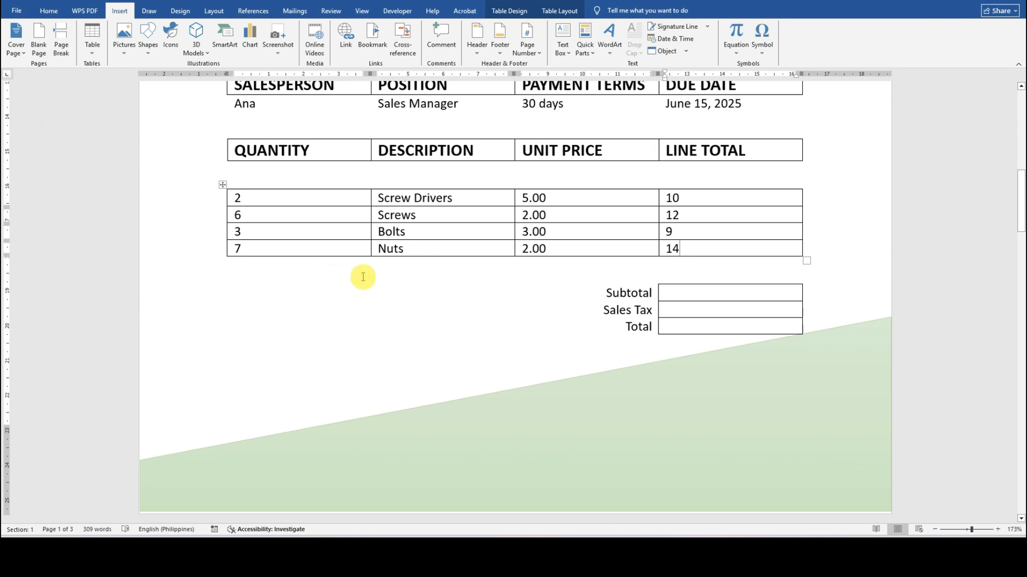
pyautogui.click(681, 293)
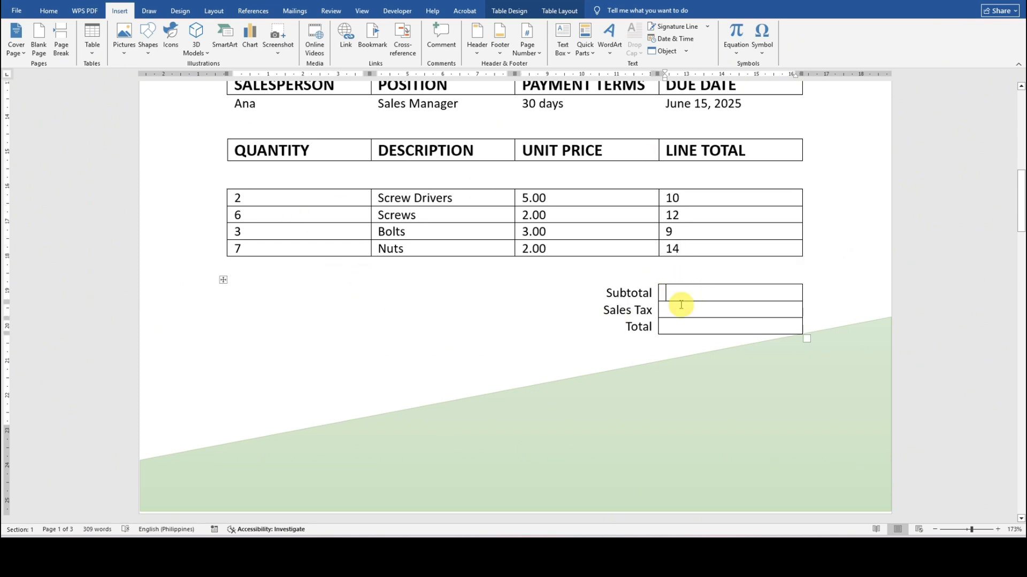
pyautogui.click(681, 305)
pyautogui.click(675, 329)
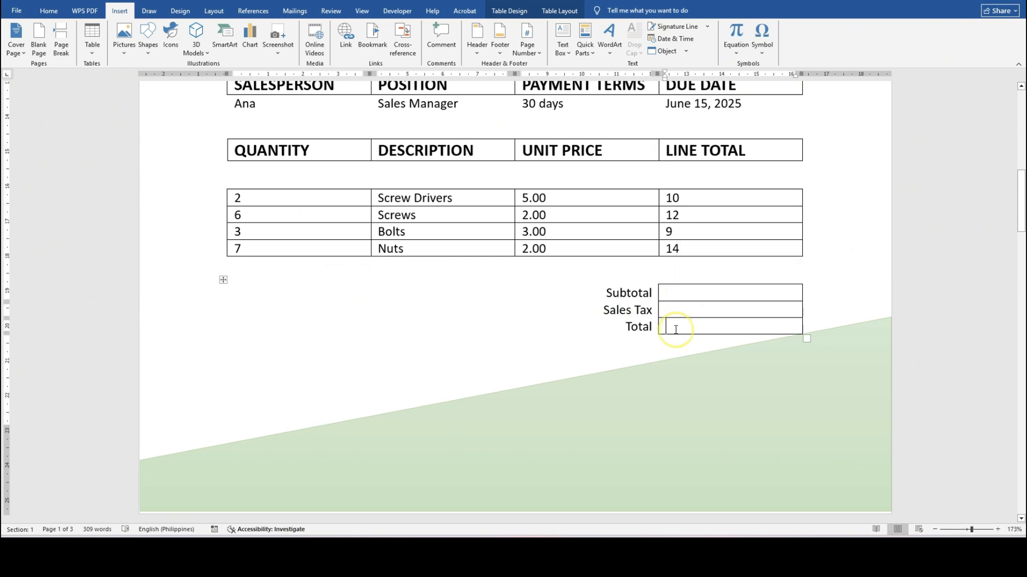
pyautogui.click(660, 295)
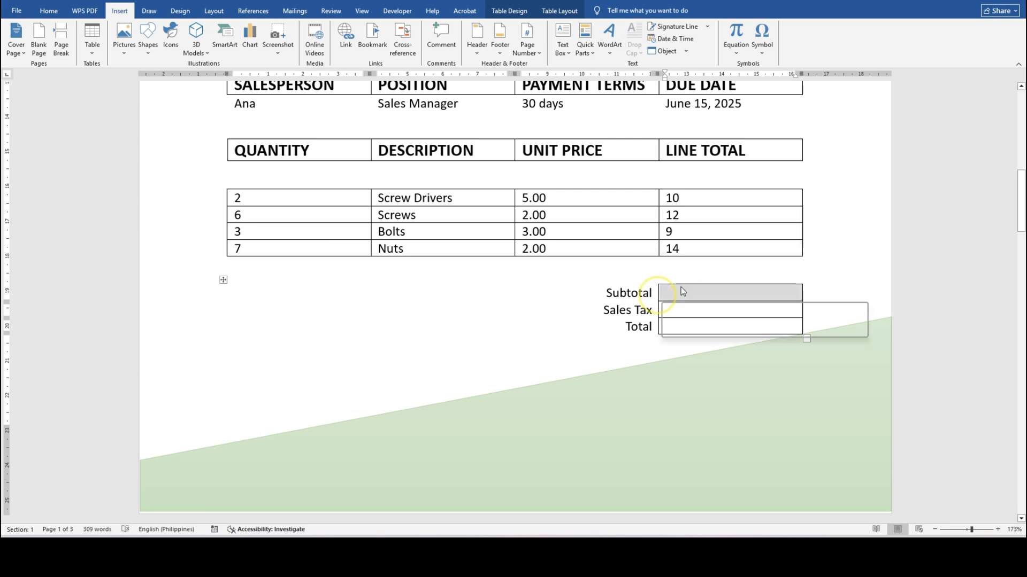
pyautogui.click(697, 295)
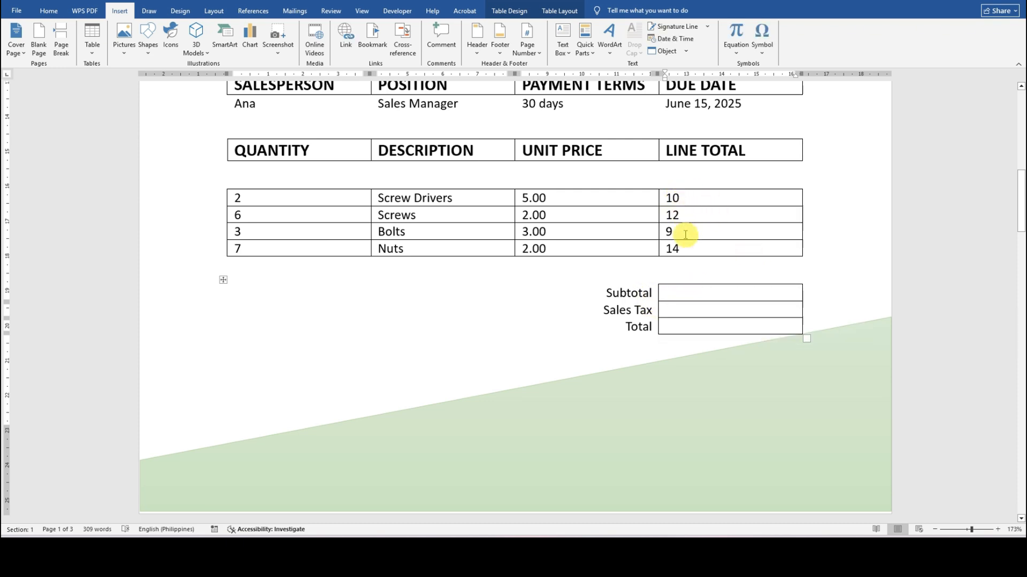
# Step: Try a SUM formula field in the Subtotal cell of the separate totals table, and clear the cell again
pyautogui.click(684, 295)
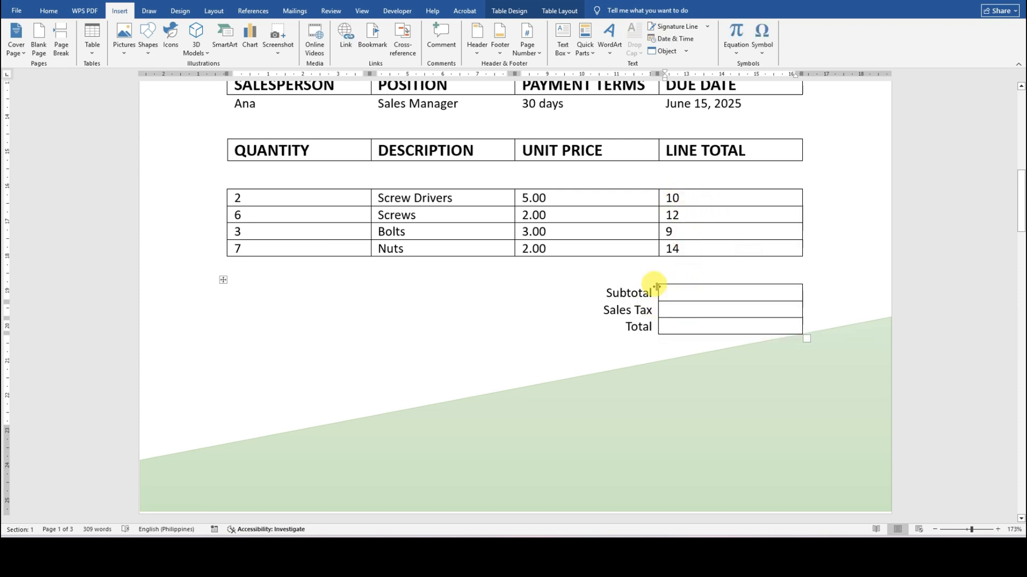
pyautogui.write('=')
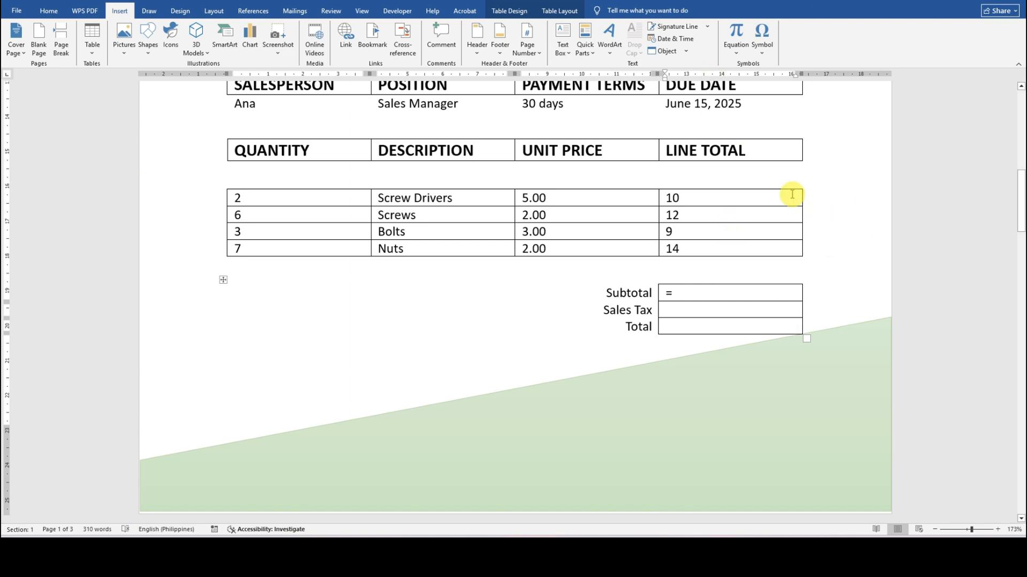
pyautogui.click(585, 40)
pyautogui.click(595, 92)
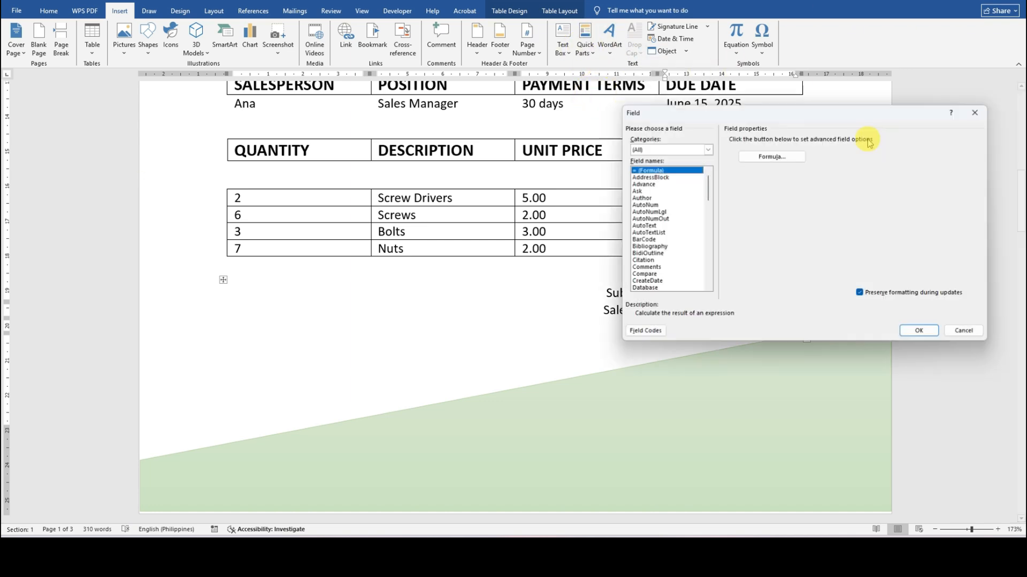
pyautogui.click(779, 156)
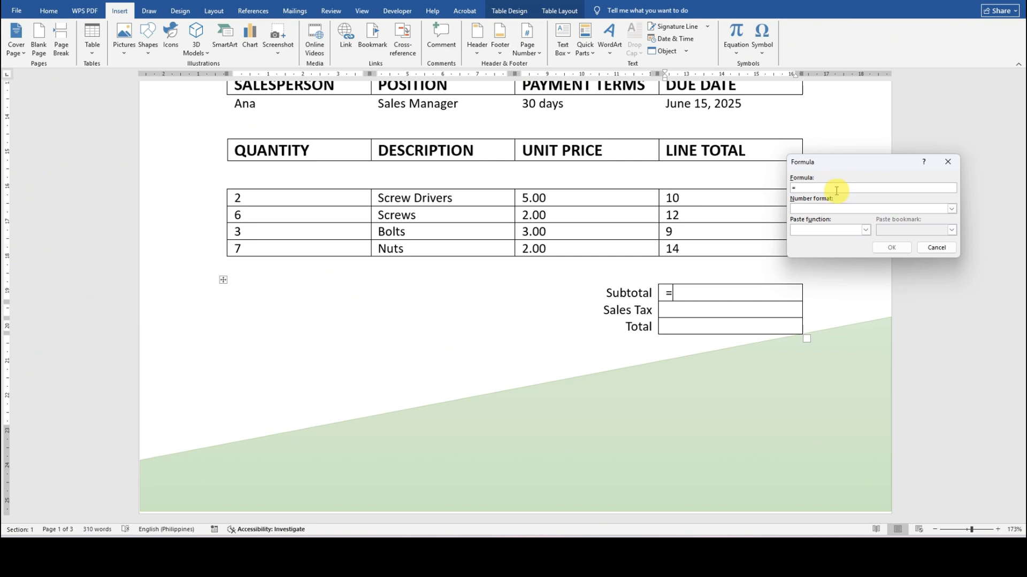
pyautogui.write('(')
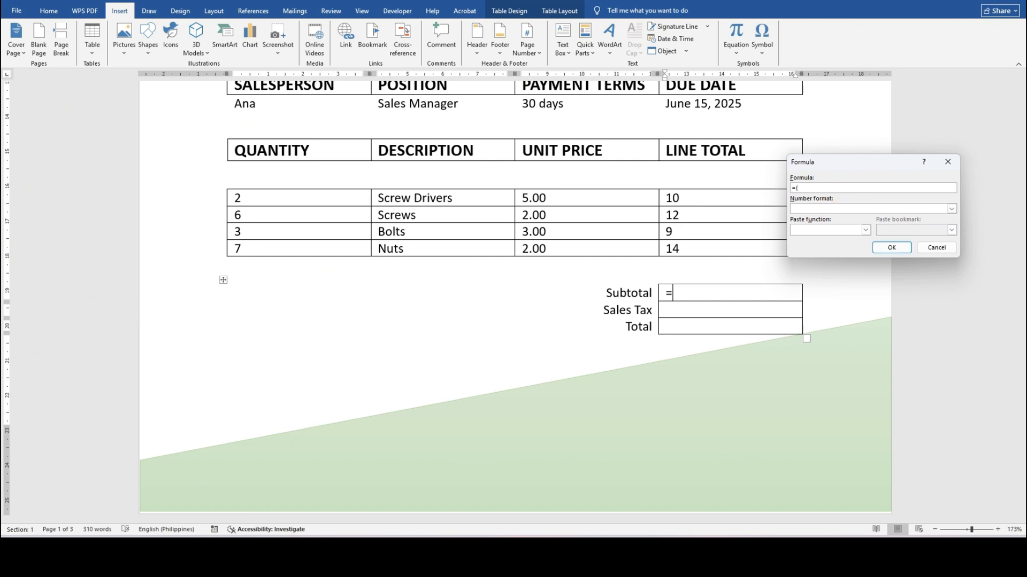
pyautogui.press('BackSpace')
pyautogui.write('SUM')
pyautogui.write(')')
pyautogui.press('Return')
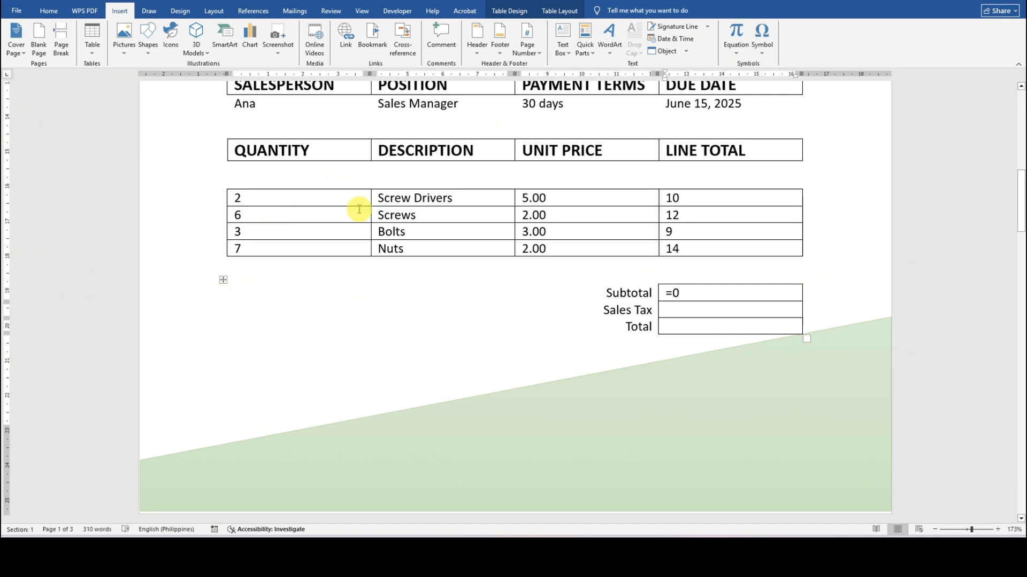
pyautogui.click(680, 292)
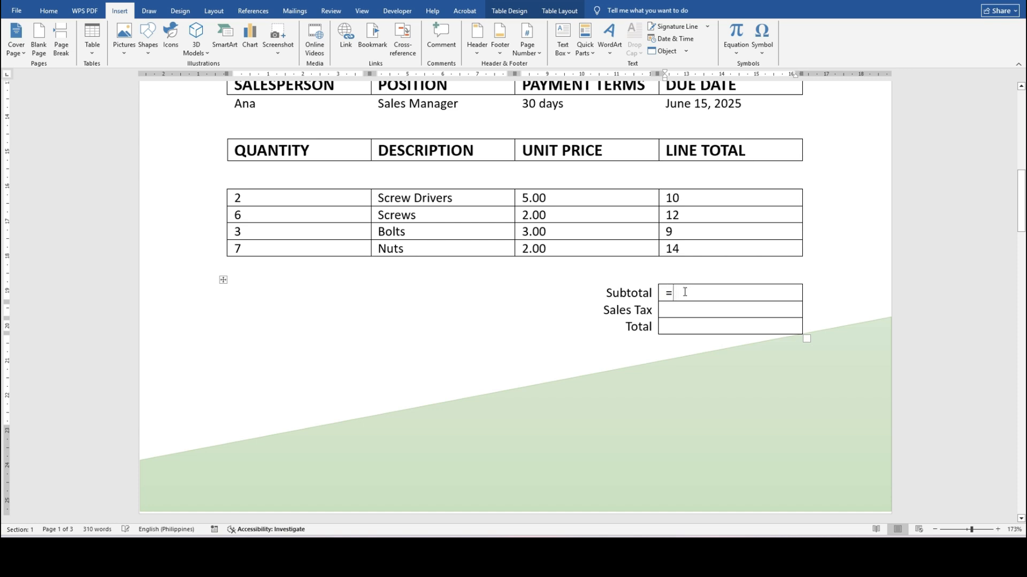
pyautogui.press('BackSpace')
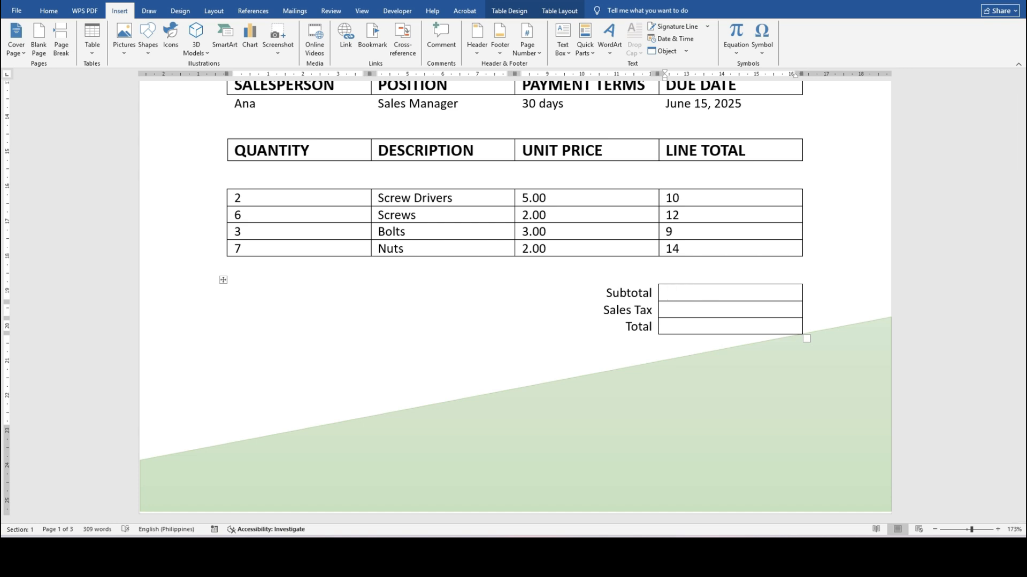
# Step: Add three empty rows to the item table below the Nuts row
pyautogui.moveTo(666, 197); pyautogui.dragTo(688, 250)
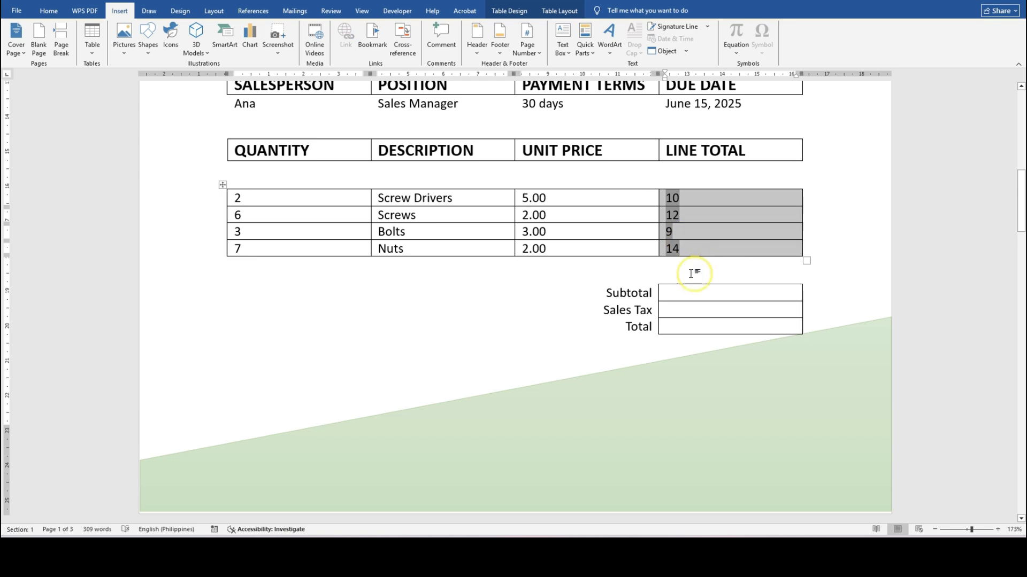
pyautogui.click(692, 277)
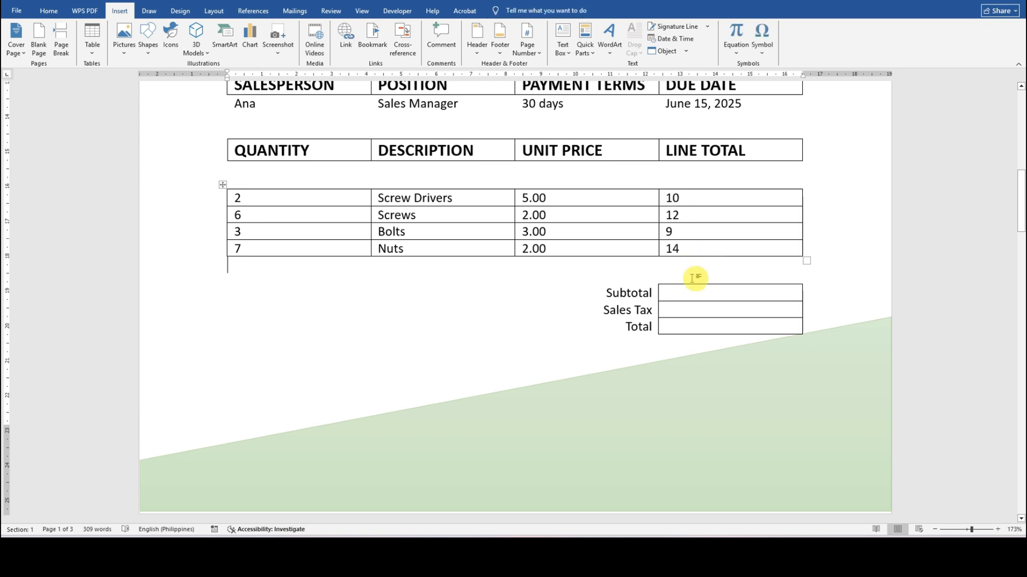
pyautogui.click(223, 258)
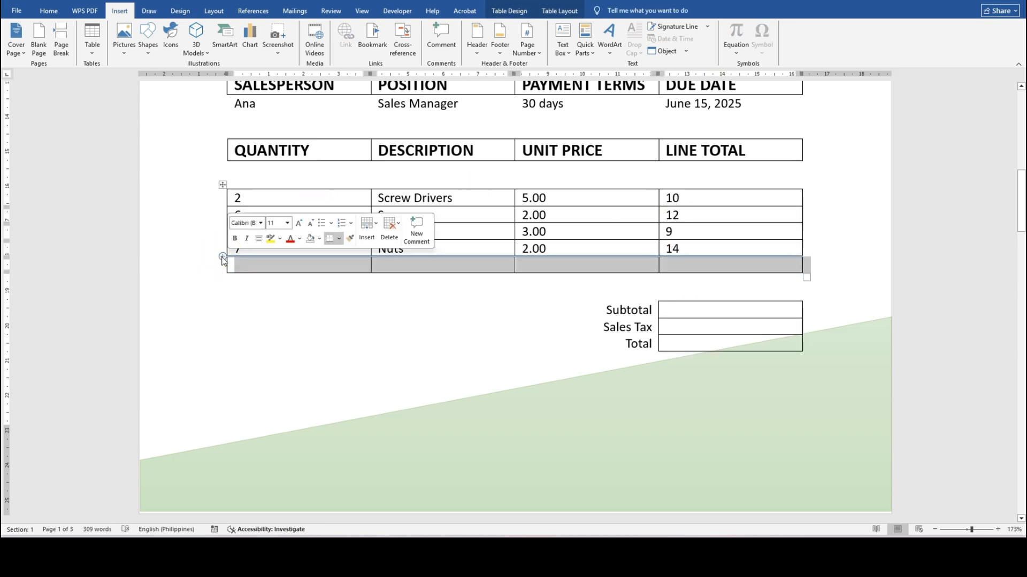
pyautogui.click(223, 259)
pyautogui.click(223, 258)
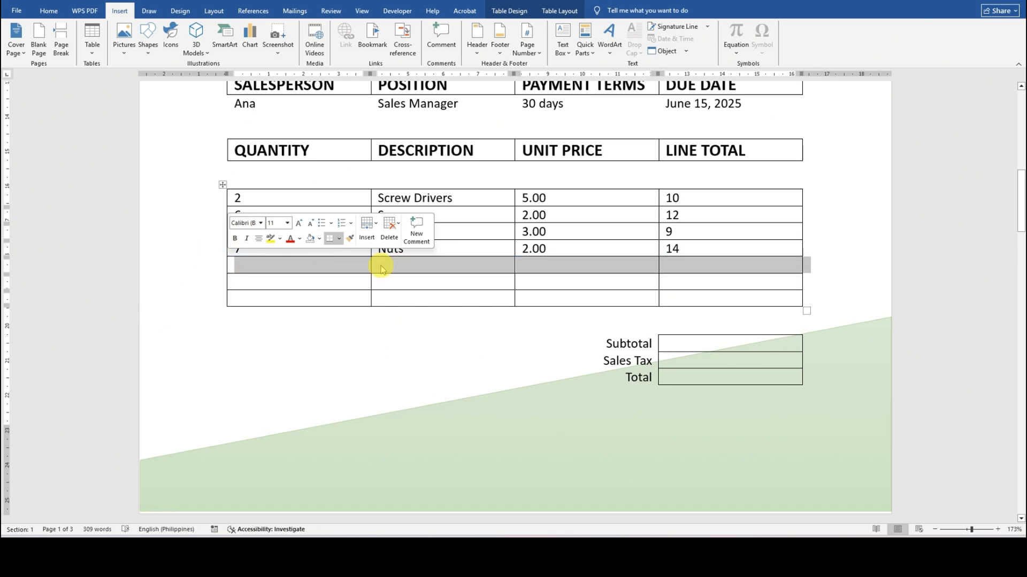
# Step: Copy the Subtotal, Sales Tax and Total labels from the separate totals table into the unit price column of the three new rows
pyautogui.moveTo(606, 343); pyautogui.dragTo(633, 377)
pyautogui.hotkey('ctrl', 'c')
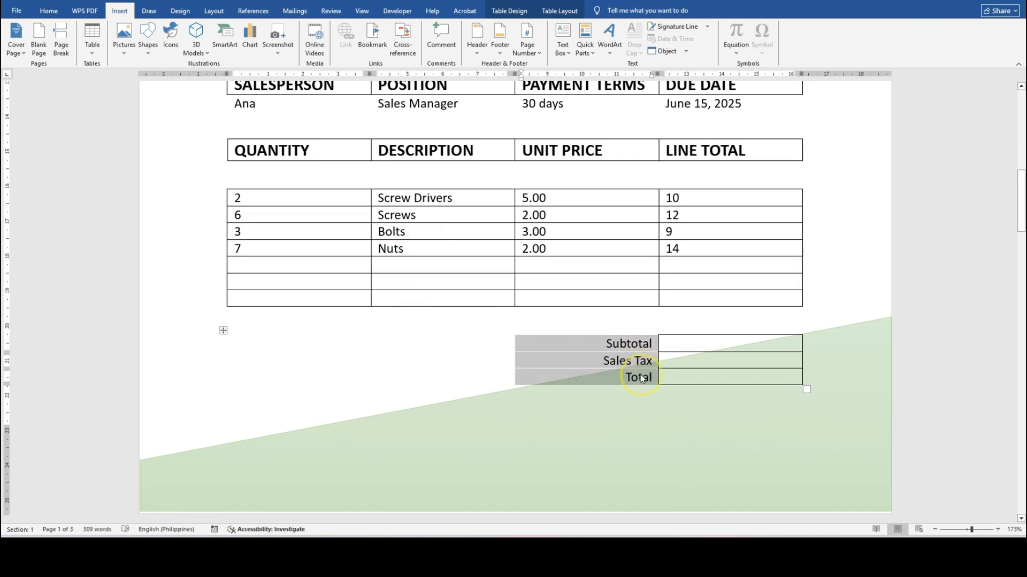
pyautogui.click(571, 268)
pyautogui.hotkey('ctrl', 'v')
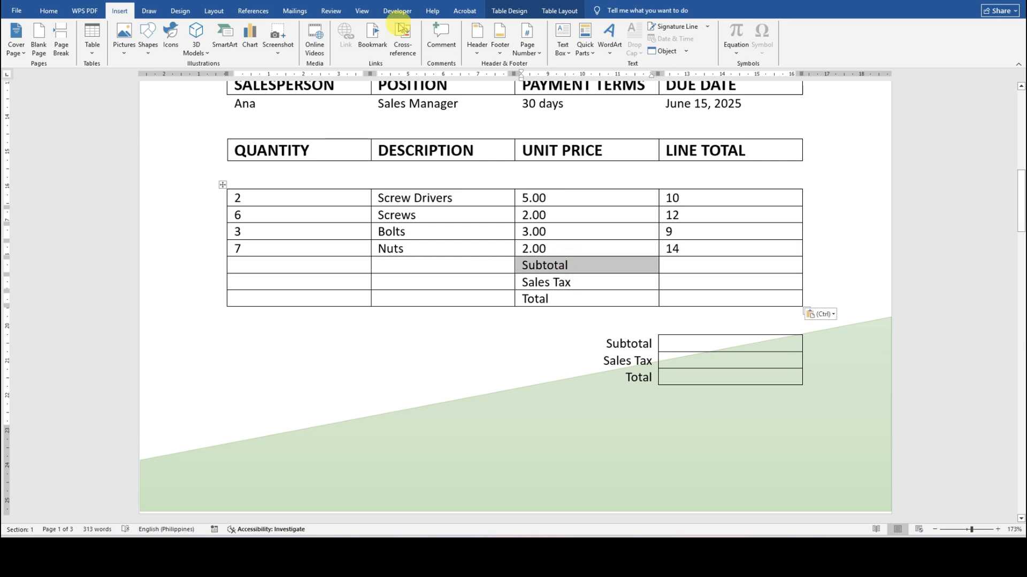
# Step: Right-align the Subtotal, Sales Tax and Total labels in the item table
pyautogui.click(49, 11)
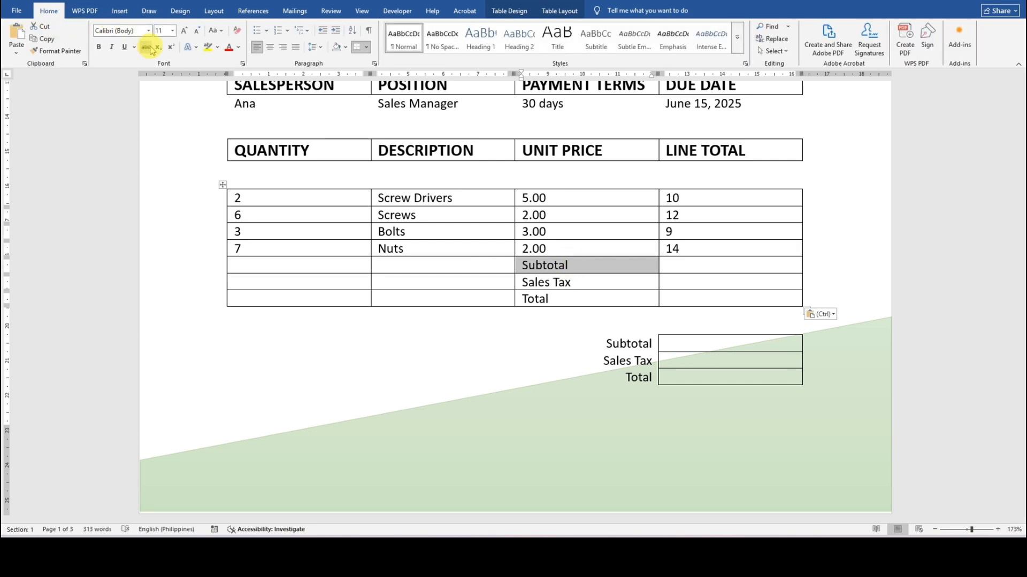
pyautogui.click(284, 48)
pyautogui.click(536, 266)
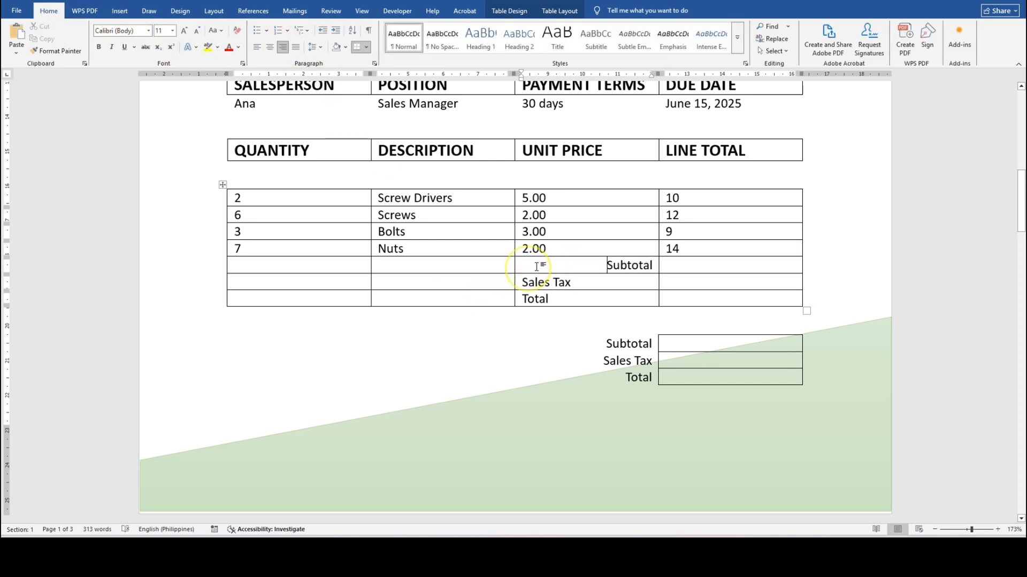
pyautogui.moveTo(536, 266); pyautogui.dragTo(573, 293)
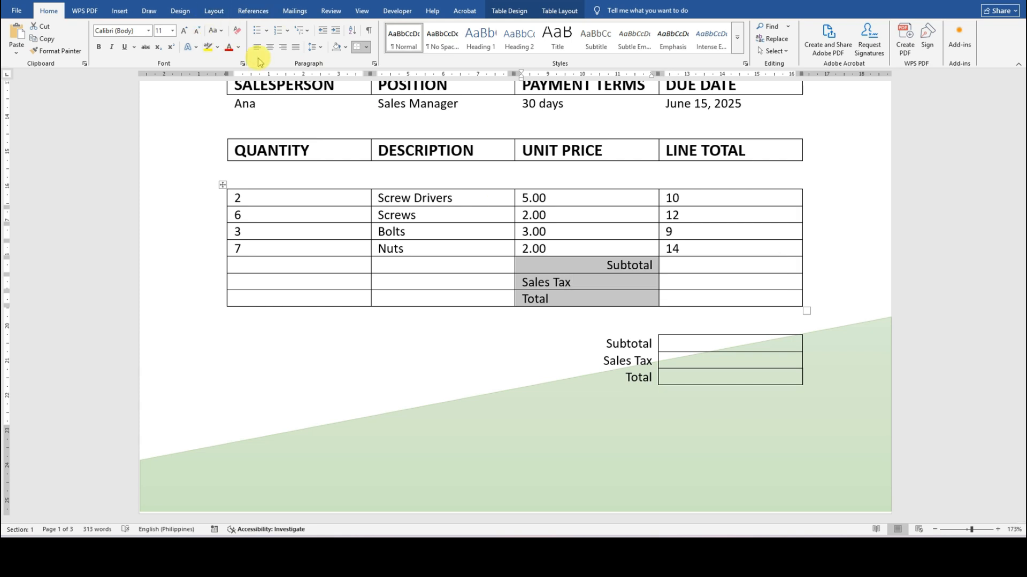
pyautogui.click(283, 47)
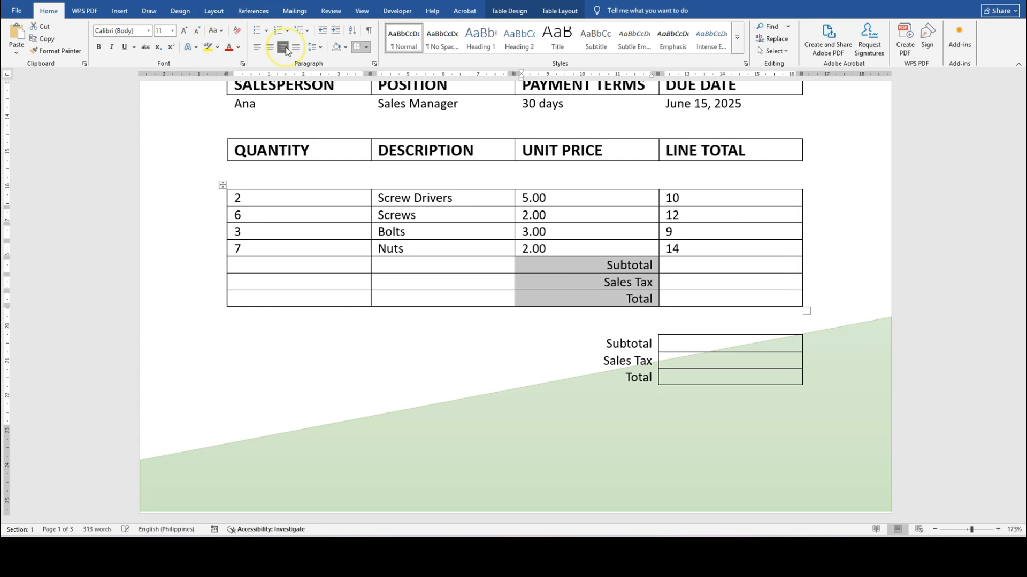
# Step: Insert a formula field in the item table's Subtotal cell that sums the line totals of the four items
pyautogui.click(665, 265)
pyautogui.write('=')
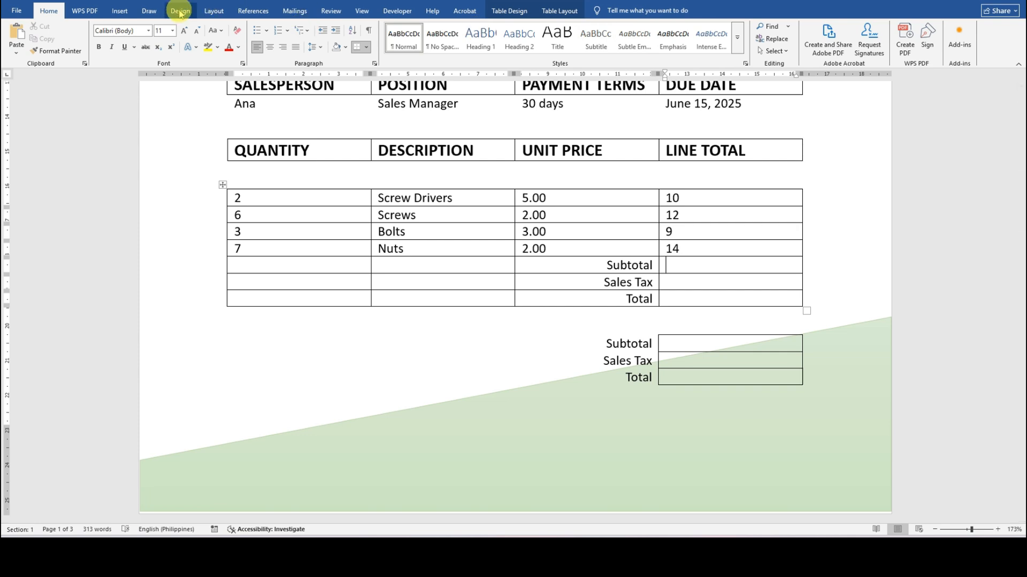
pyautogui.click(121, 10)
pyautogui.click(585, 48)
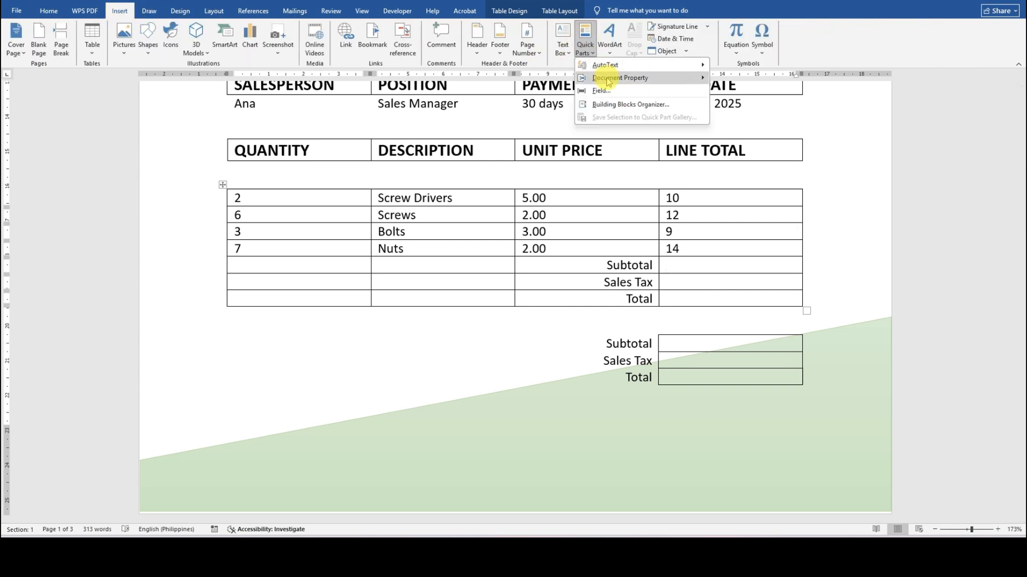
pyautogui.click(606, 92)
pyautogui.click(771, 156)
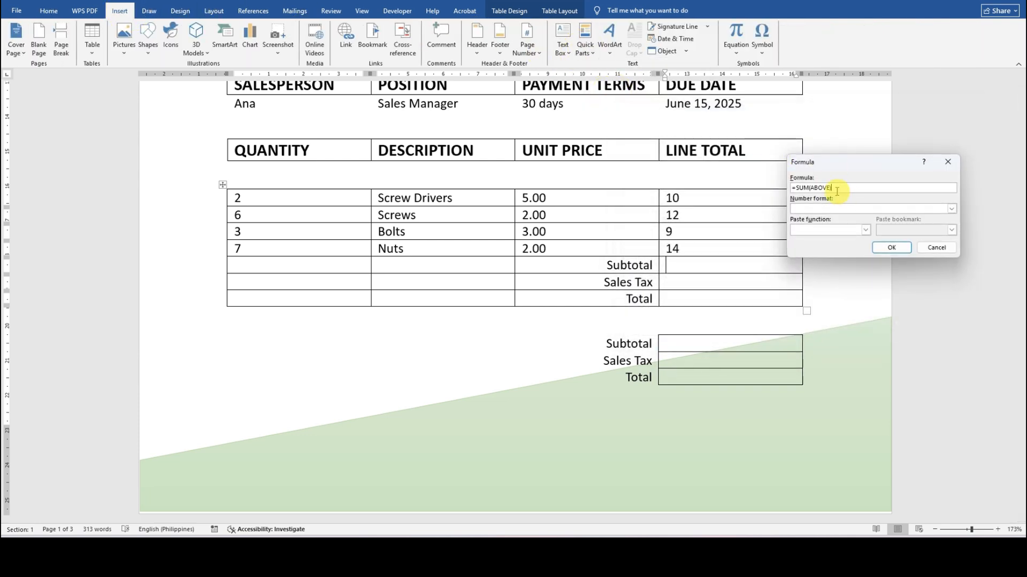
pyautogui.press('BackSpace')
pyautogui.press('BackSpace')
pyautogui.press('BackSpace')
pyautogui.press('BackSpace')
pyautogui.click(898, 251)
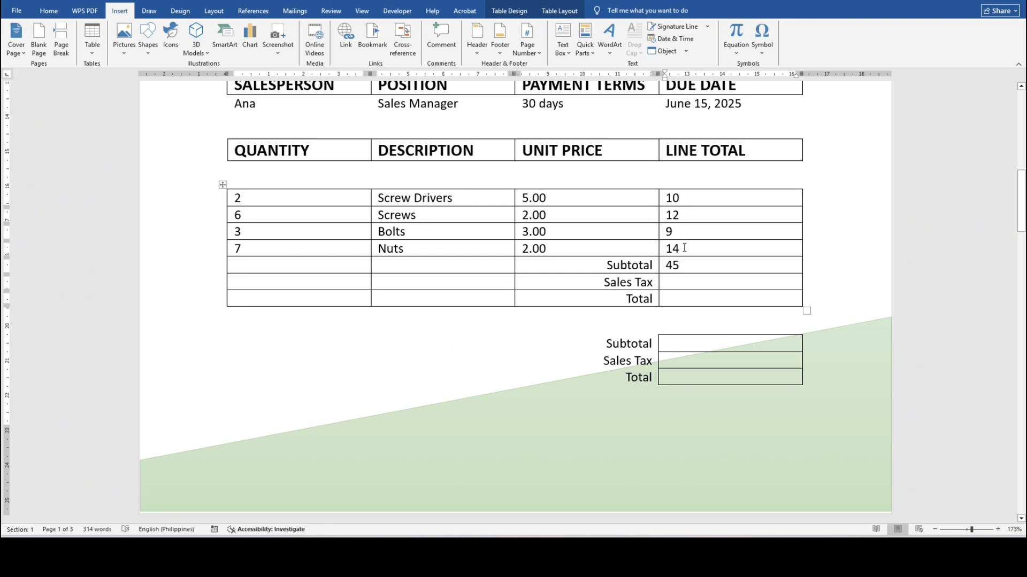
# Step: Delete the separate Subtotal, Sales Tax and Total table below the item table
pyautogui.click(225, 345)
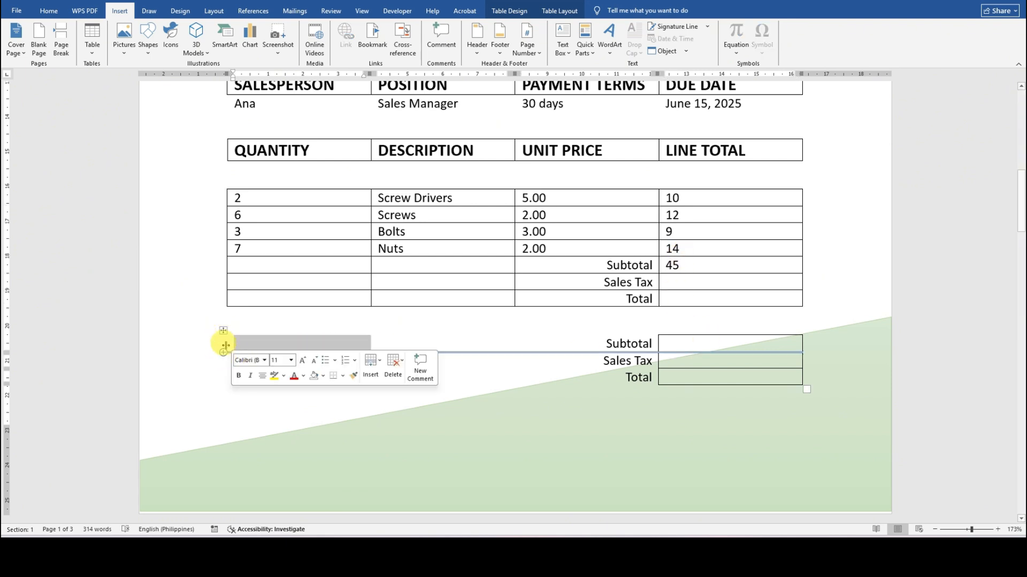
pyautogui.click(689, 341)
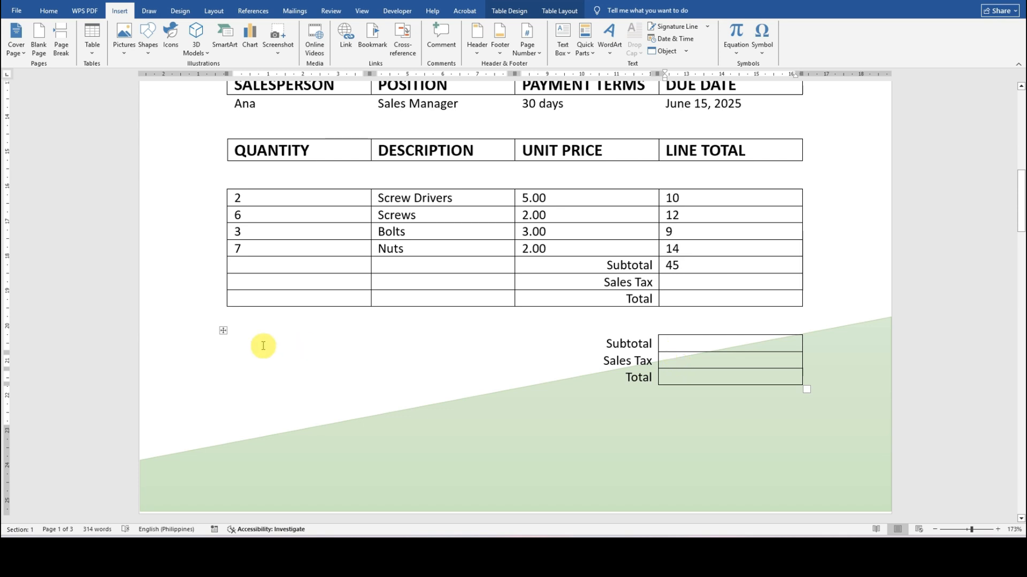
pyautogui.click(223, 330)
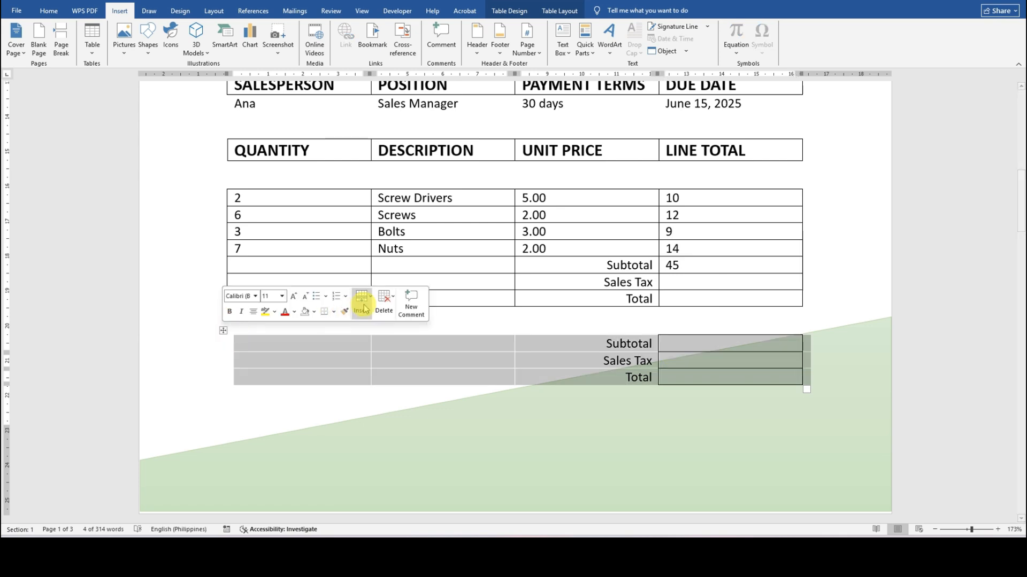
pyautogui.click(383, 298)
pyautogui.click(420, 362)
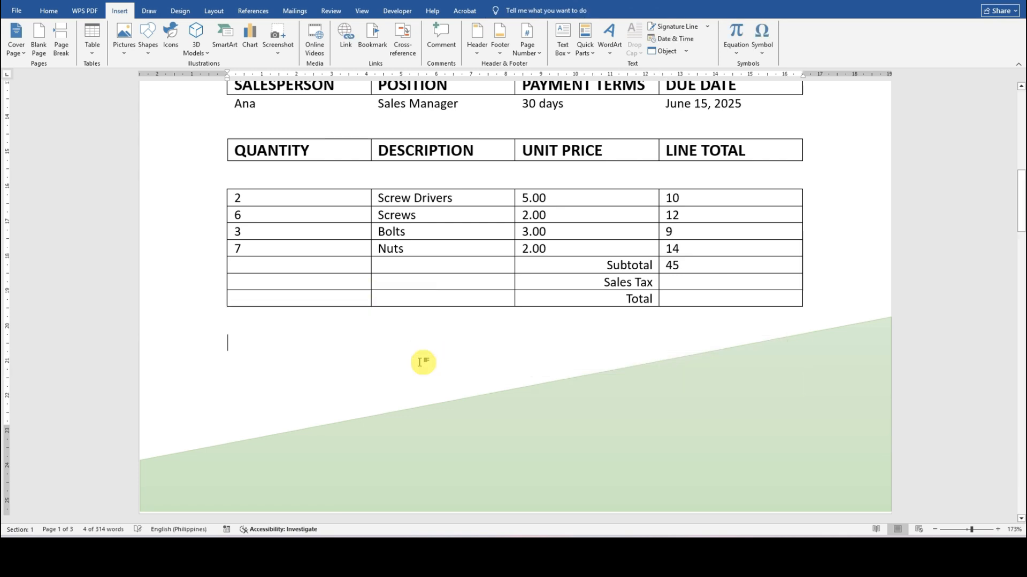
pyautogui.click(751, 341)
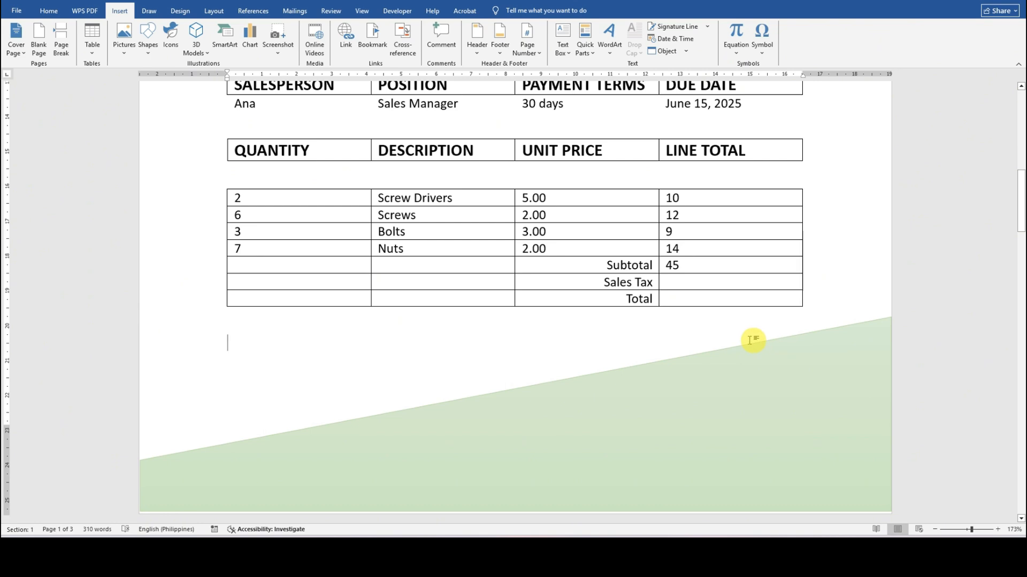
# Step: Insert a formula field in the item table's Sales Tax cell that calculates the tax on the subtotal
pyautogui.click(688, 279)
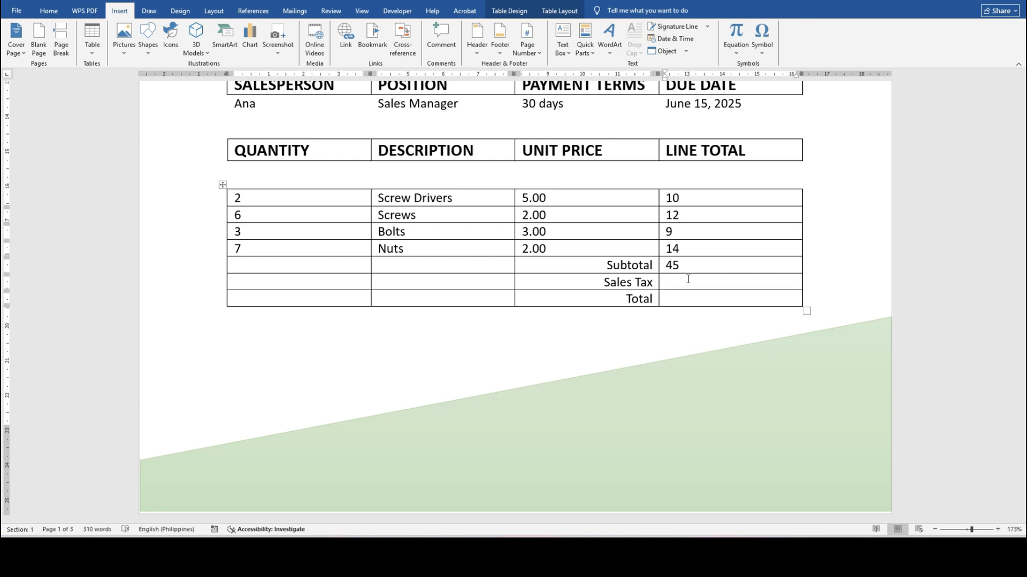
pyautogui.click(586, 42)
pyautogui.click(600, 91)
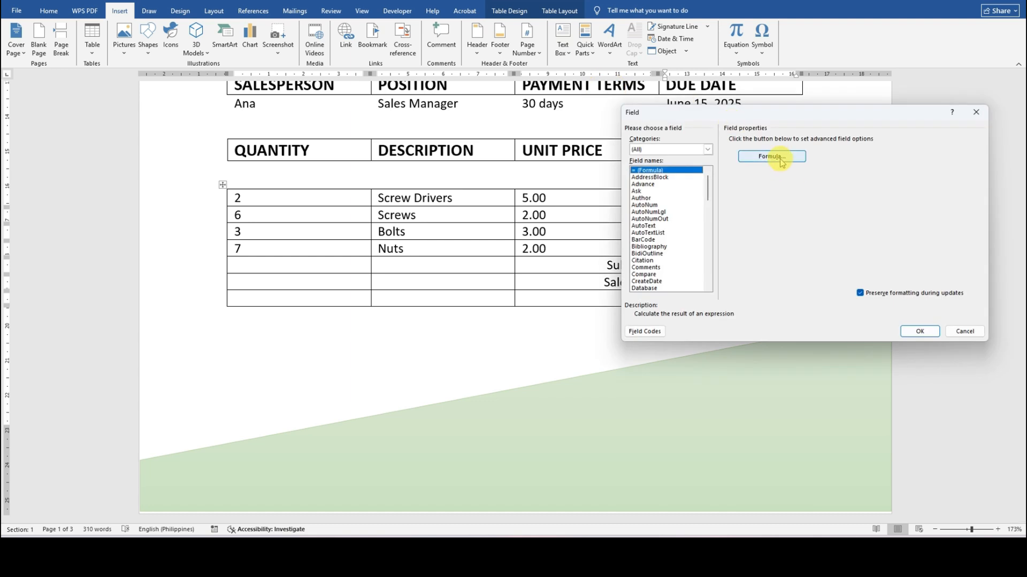
pyautogui.click(772, 154)
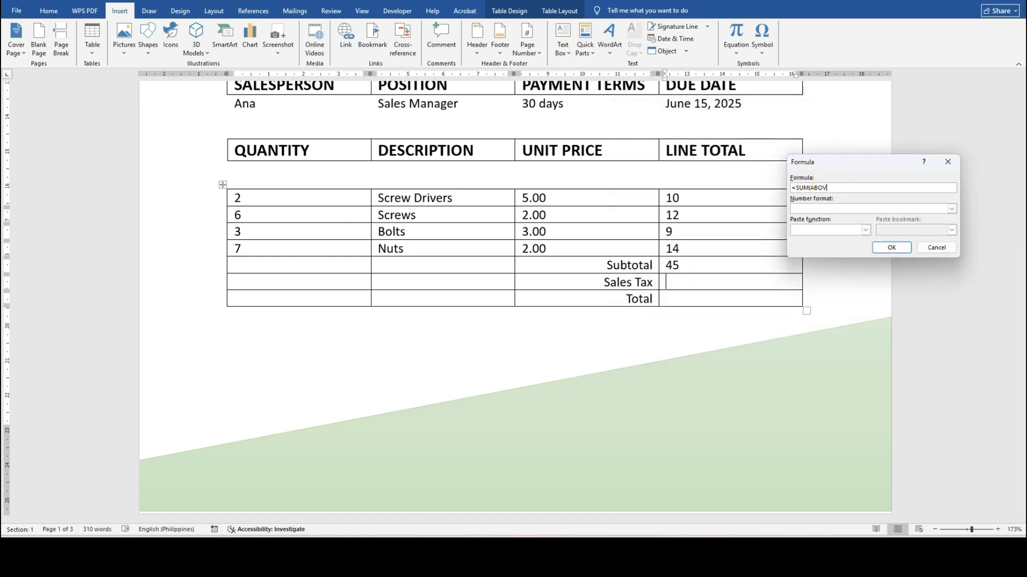
pyautogui.press('BackSpace')
pyautogui.write('(')
pyautogui.click(891, 249)
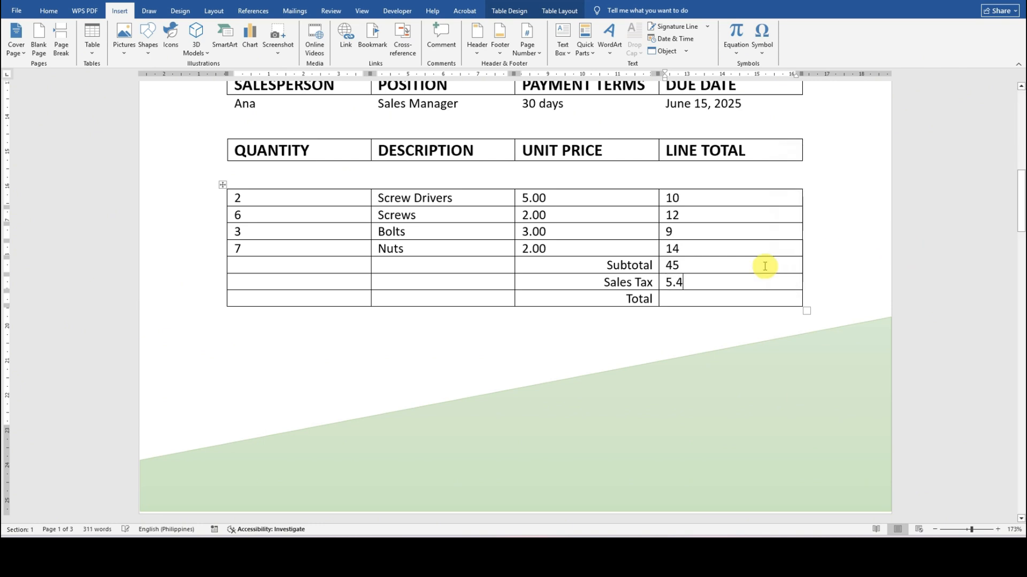
# Step: Insert a SUM formula field in the item table's Total cell that adds the subtotal and the sales tax
pyautogui.click(688, 299)
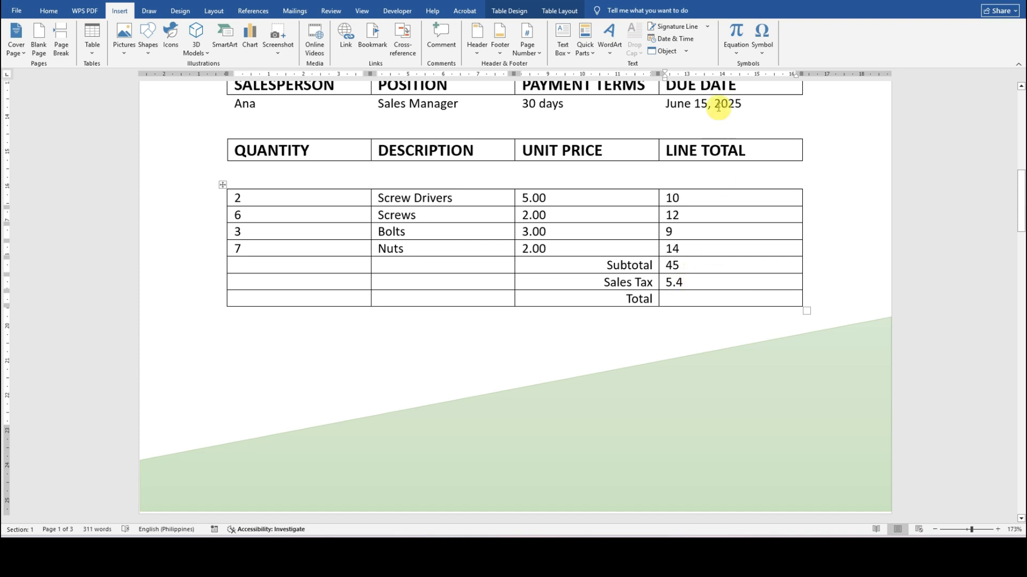
pyautogui.click(585, 47)
pyautogui.click(601, 93)
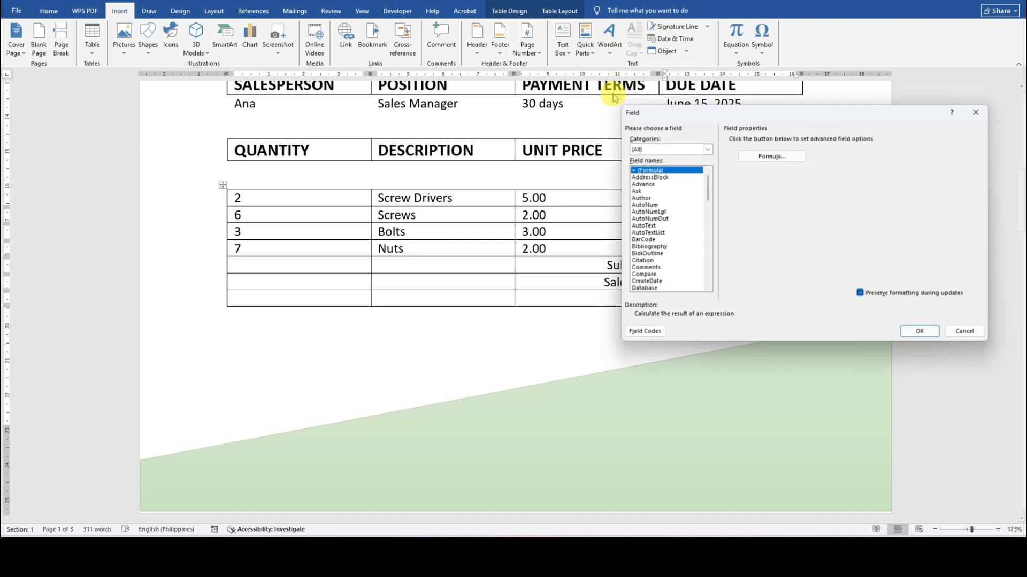
pyautogui.click(800, 157)
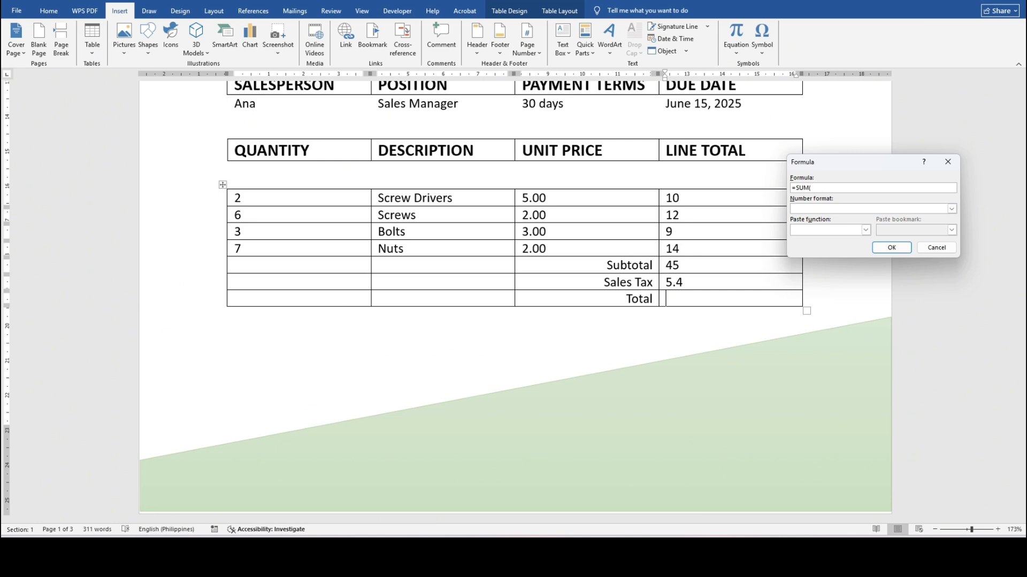
pyautogui.write('(')
pyautogui.press('Return')
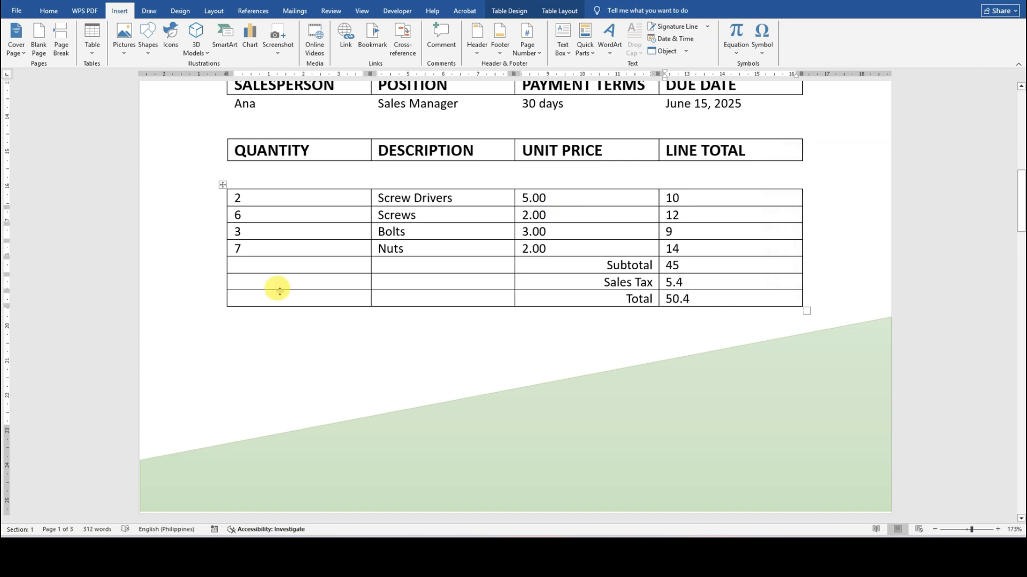
# Step: Remove all borders from the first three columns of the Subtotal, Sales Tax and Total rows
pyautogui.moveTo(244, 264); pyautogui.dragTo(594, 290)
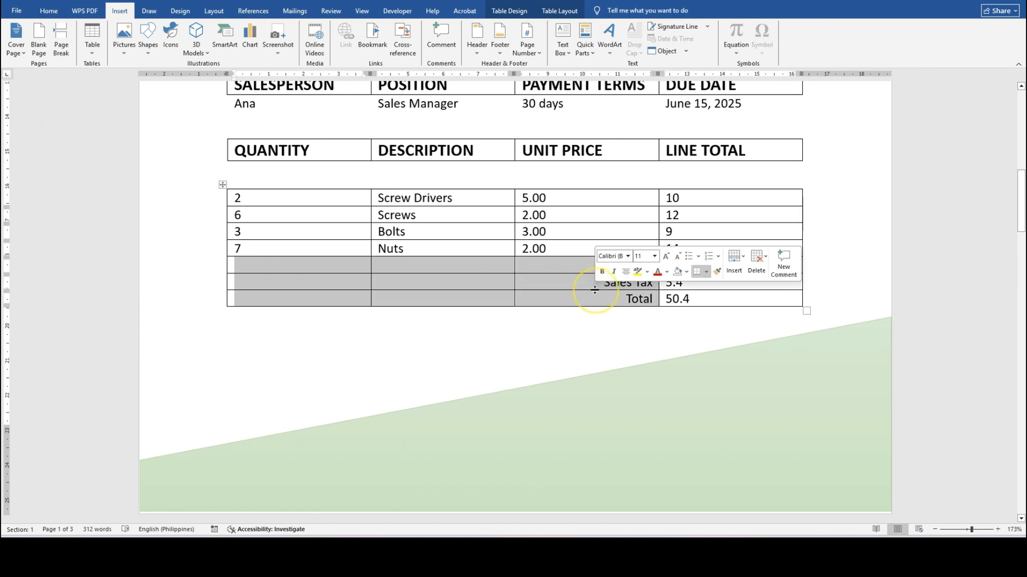
pyautogui.click(507, 13)
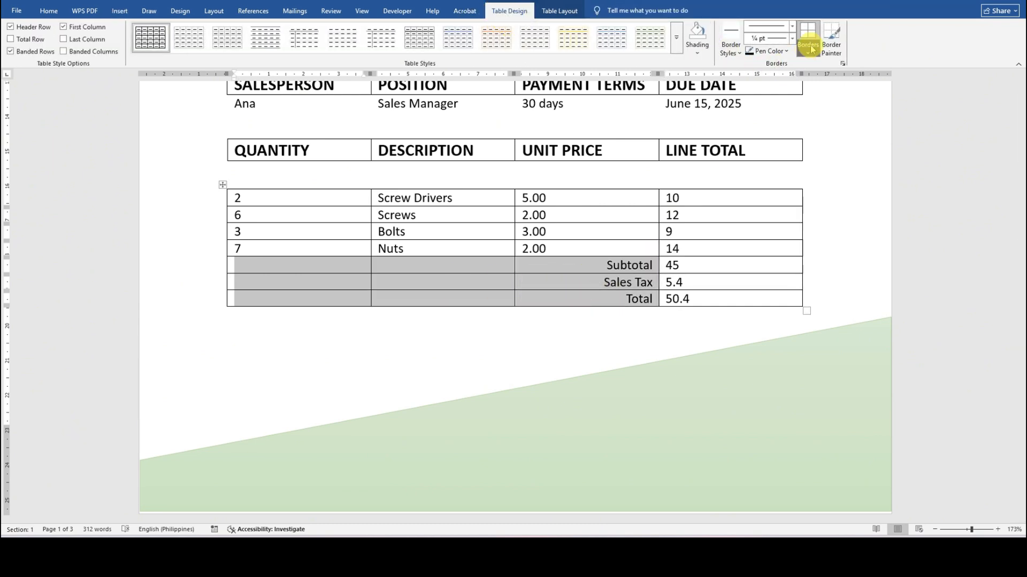
pyautogui.click(806, 47)
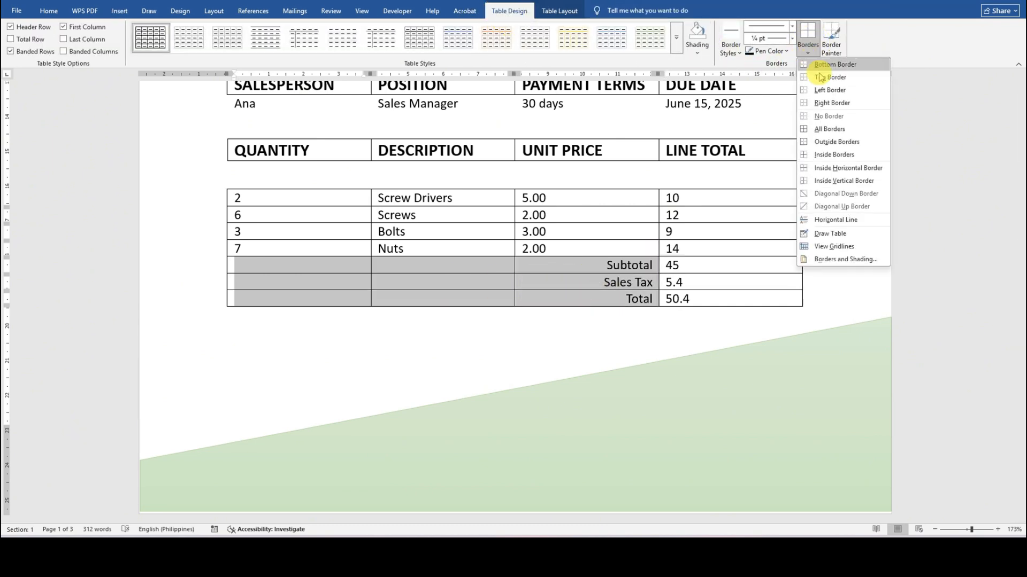
pyautogui.click(843, 119)
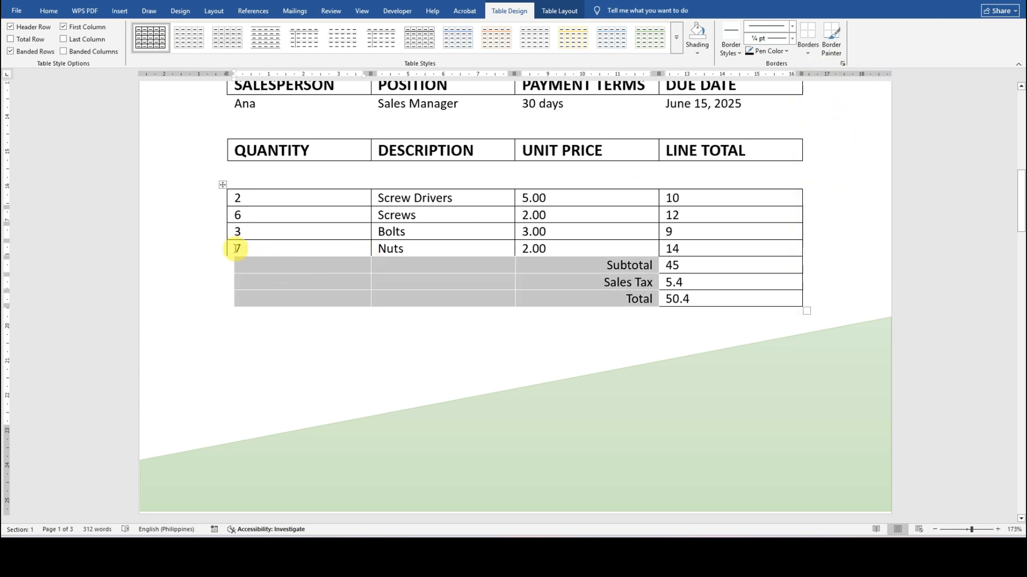
# Step: Apply all borders to the Nuts row and to the Subtotal, Sales Tax and Total amount cells
pyautogui.moveTo(237, 248); pyautogui.dragTo(745, 247)
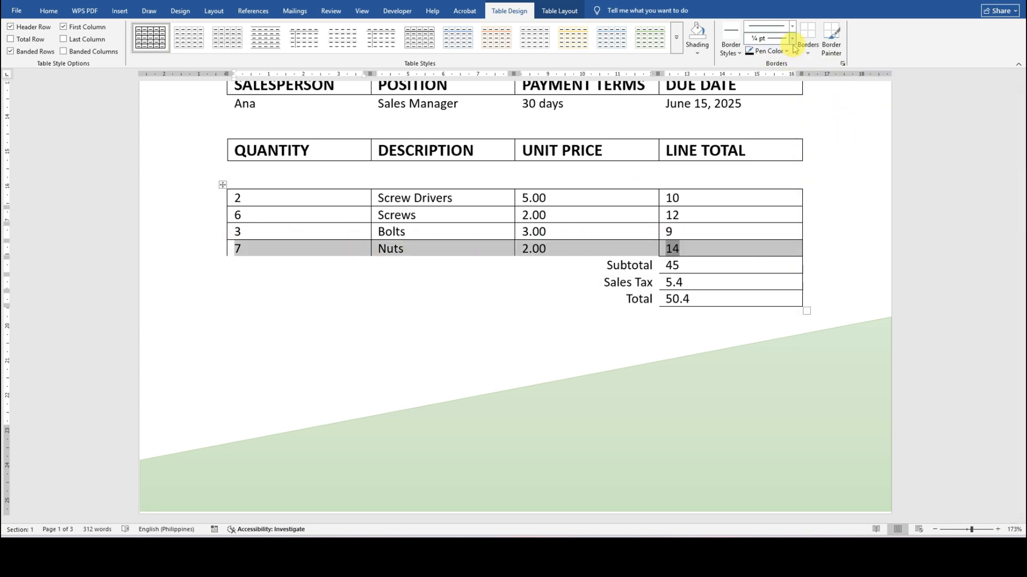
pyautogui.click(809, 41)
pyautogui.click(847, 132)
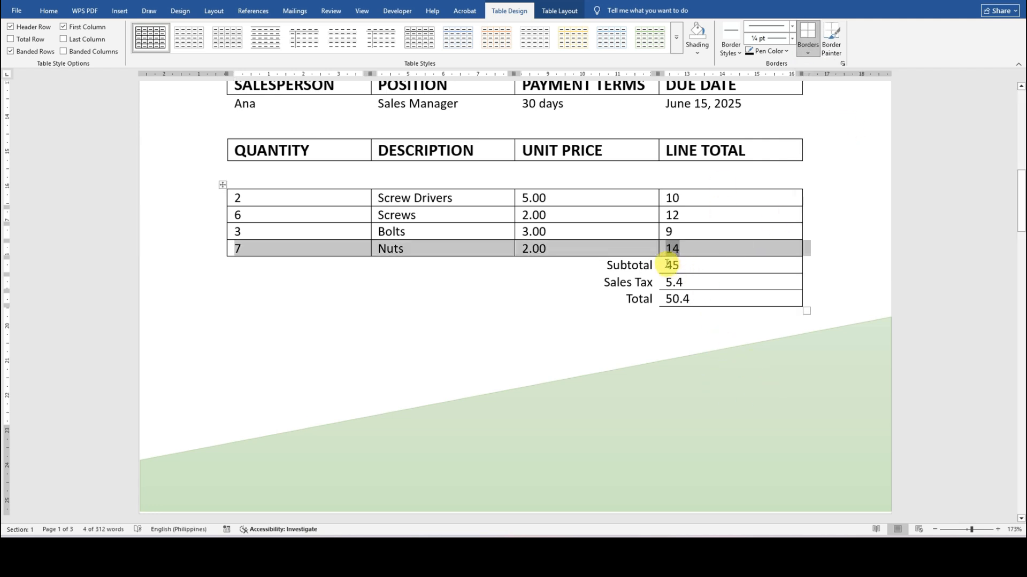
pyautogui.moveTo(670, 264); pyautogui.dragTo(753, 299)
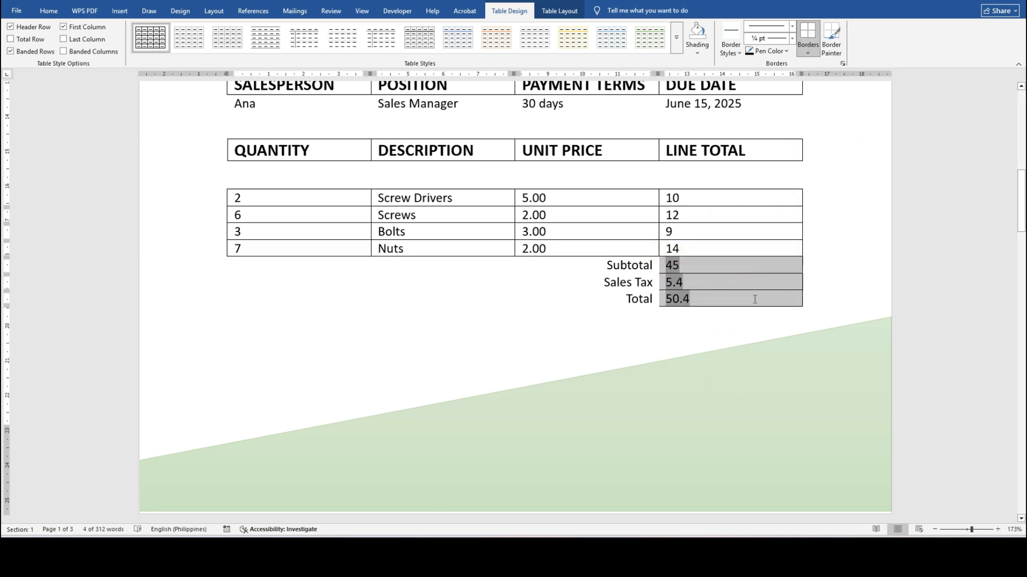
pyautogui.click(813, 38)
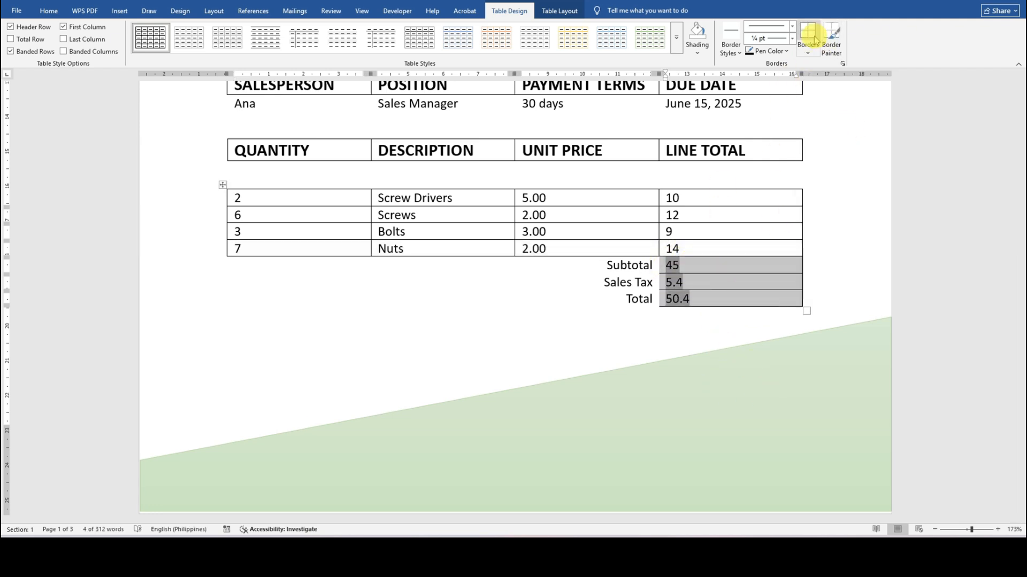
pyautogui.click(584, 347)
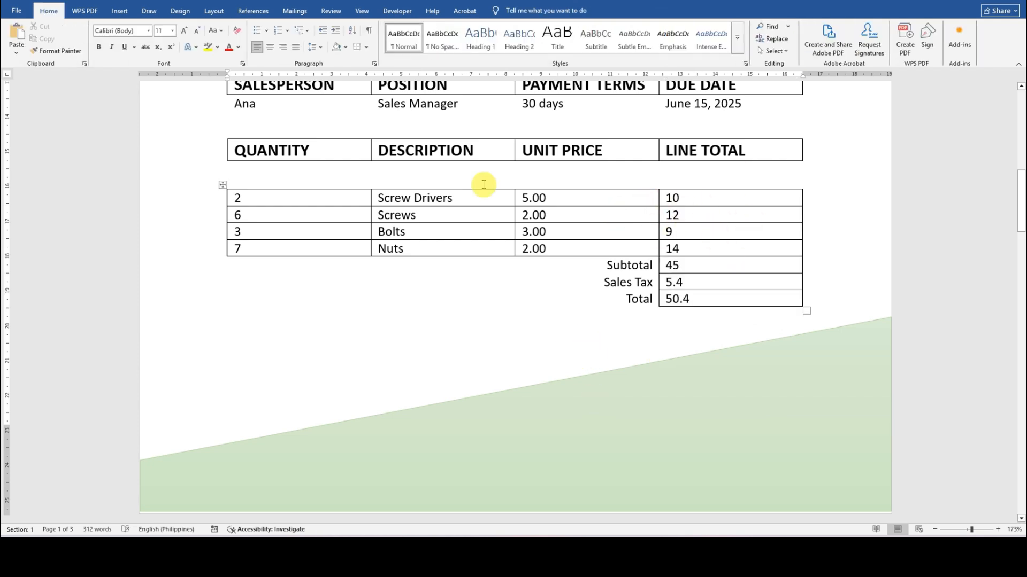
# Step: Remove all borders from the four item rows, Screw Drivers through Nuts
pyautogui.click(223, 186)
pyautogui.click(325, 219)
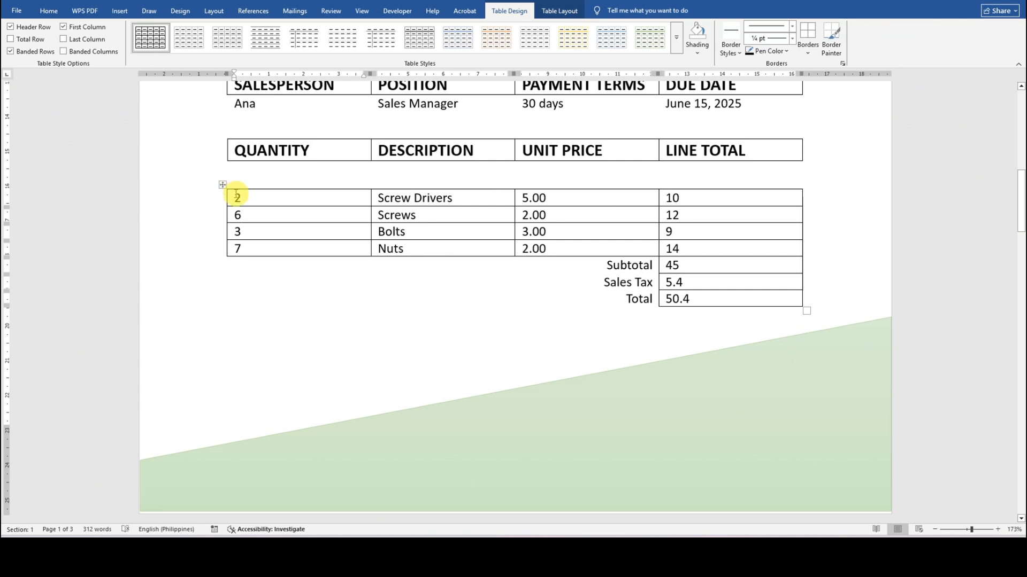
pyautogui.moveTo(236, 197); pyautogui.dragTo(729, 245)
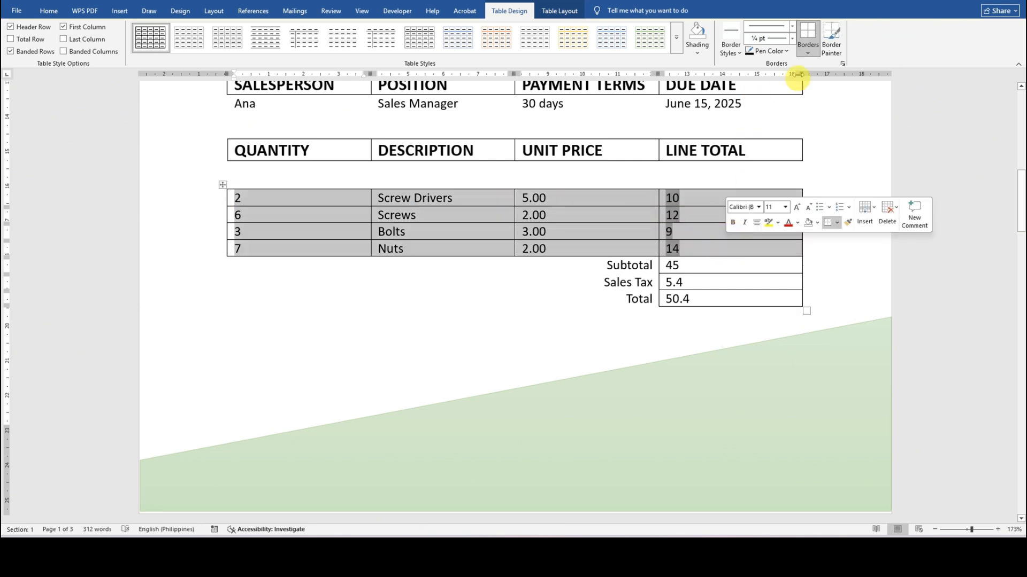
pyautogui.click(808, 52)
pyautogui.click(818, 113)
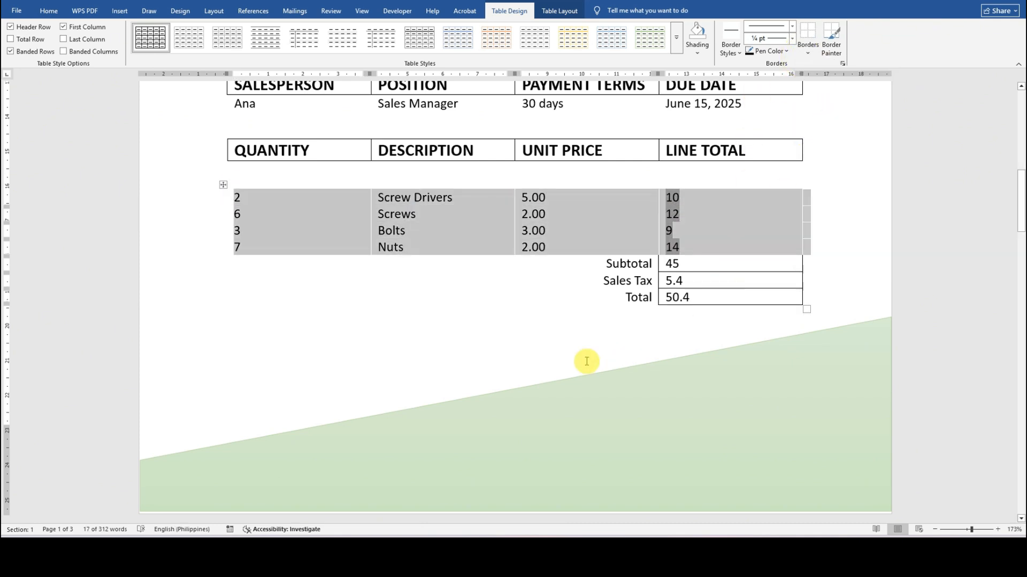
# Step: Restore all borders around the Subtotal, Sales Tax and Total amount cells
pyautogui.click(586, 362)
pyautogui.moveTo(669, 261); pyautogui.dragTo(755, 295)
pyautogui.click(813, 51)
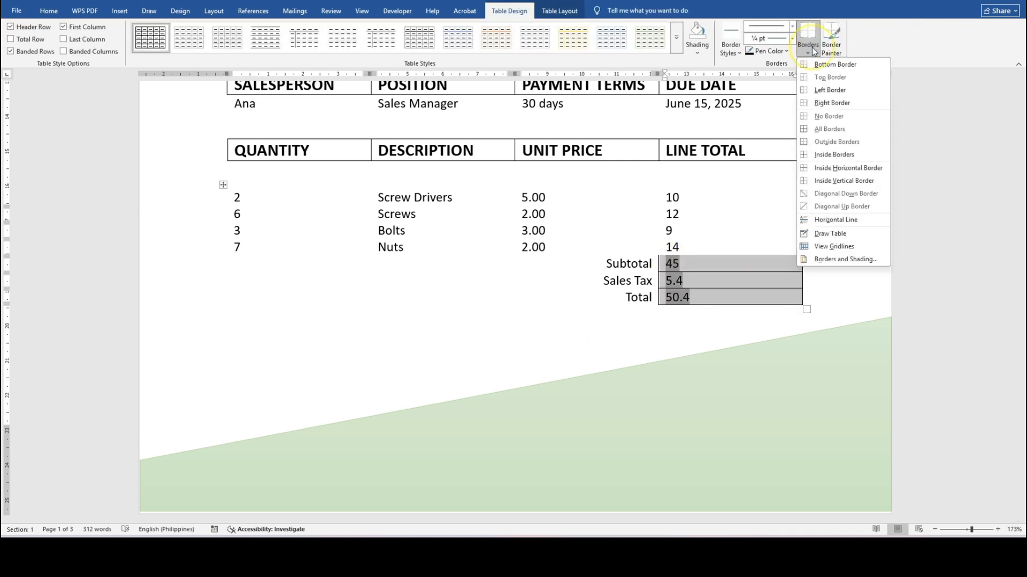
pyautogui.click(828, 130)
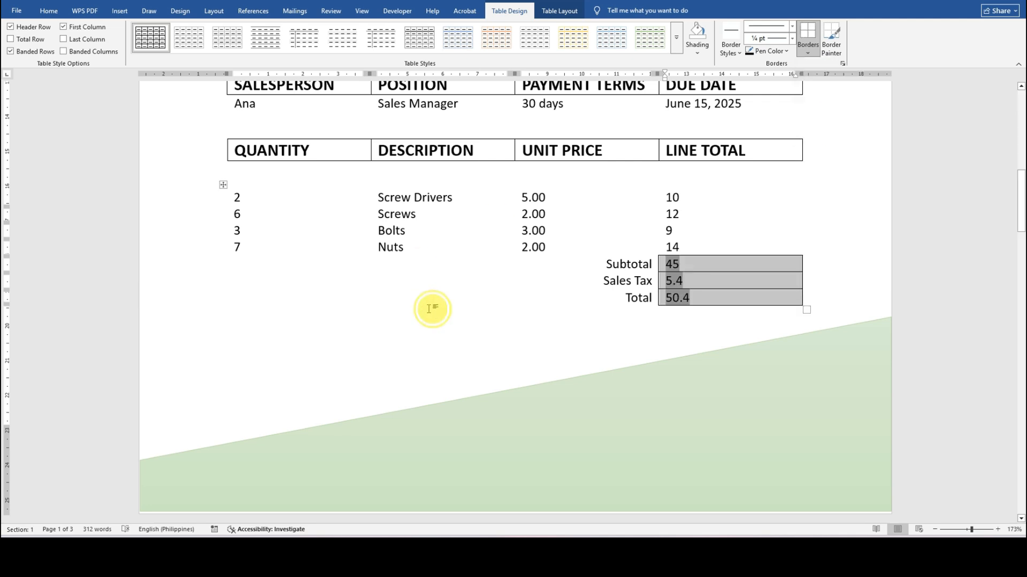
pyautogui.click(481, 342)
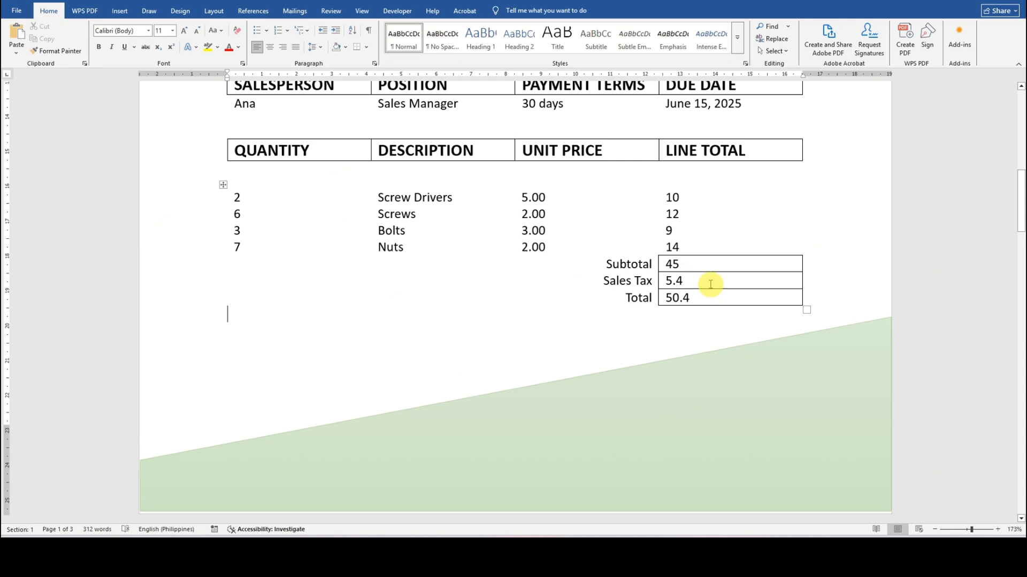
pyautogui.click(679, 298)
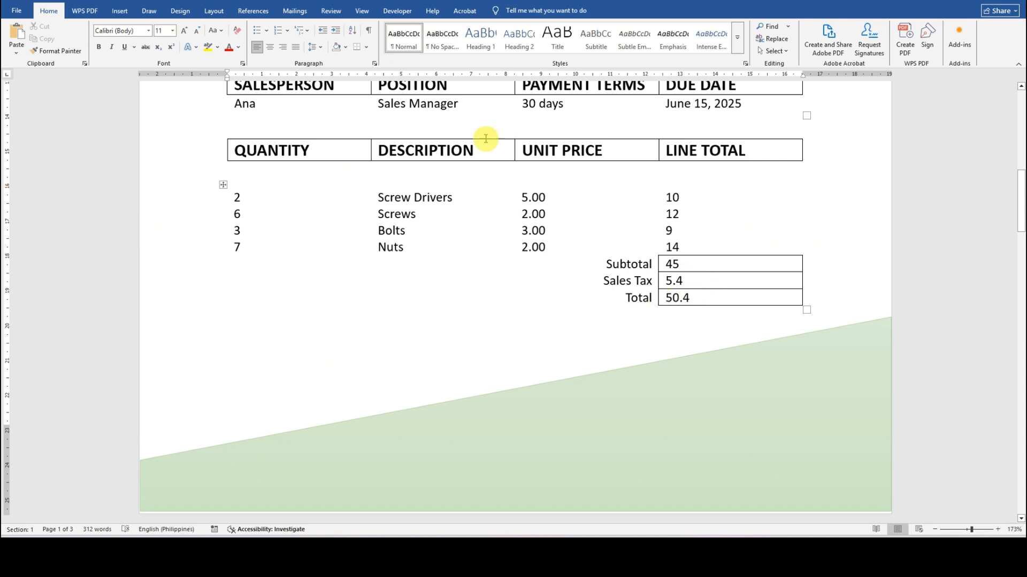
pyautogui.scroll(-7, 613, 395)
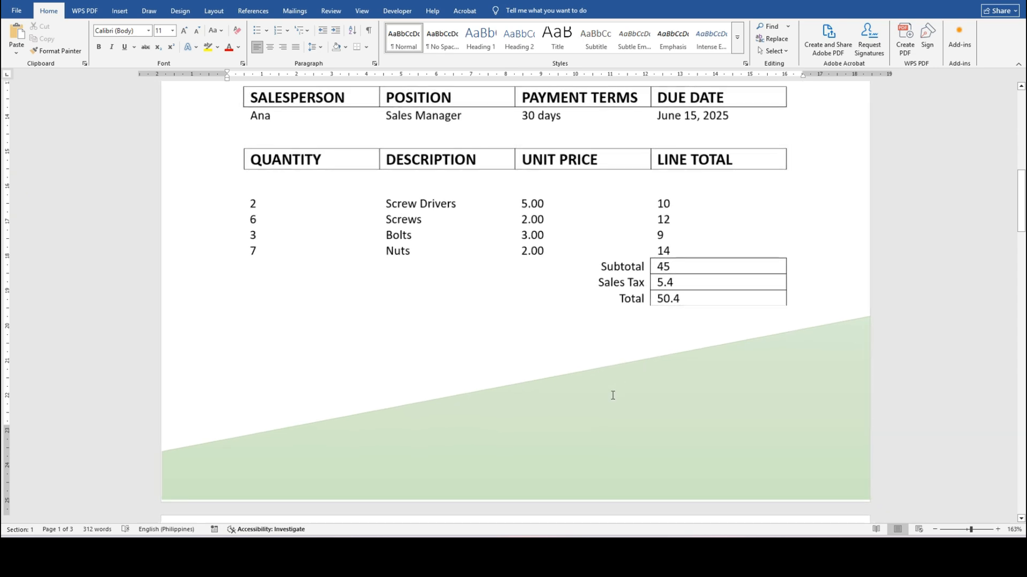
pyautogui.scroll(-2, 613, 395)
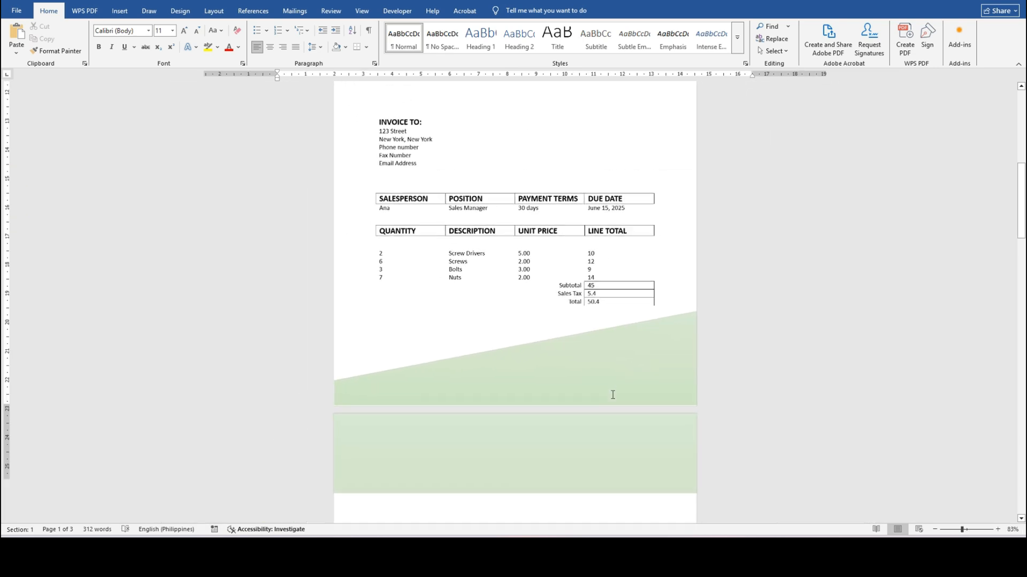
pyautogui.scroll(4, 612, 393)
pyautogui.scroll(1, 612, 393)
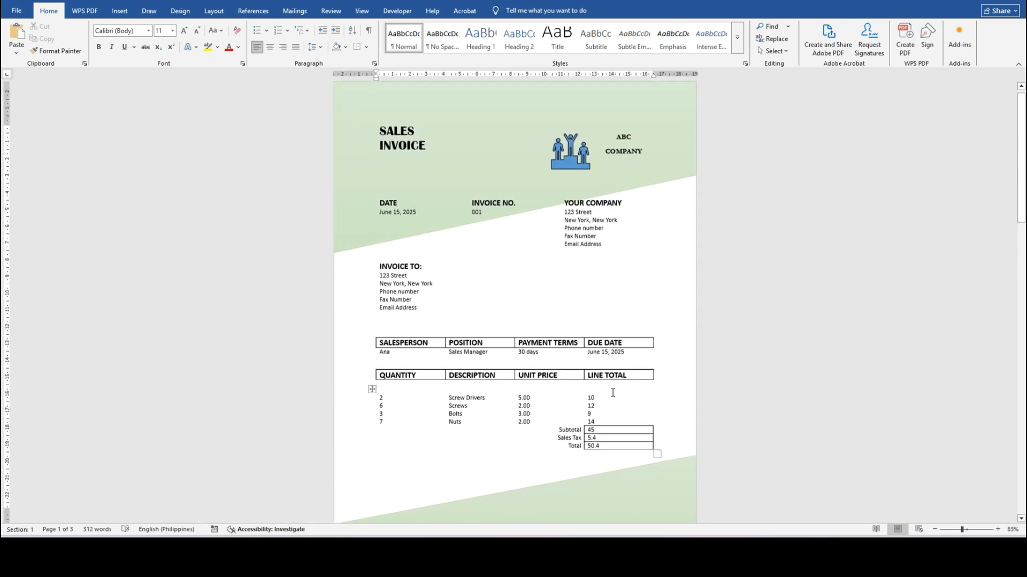